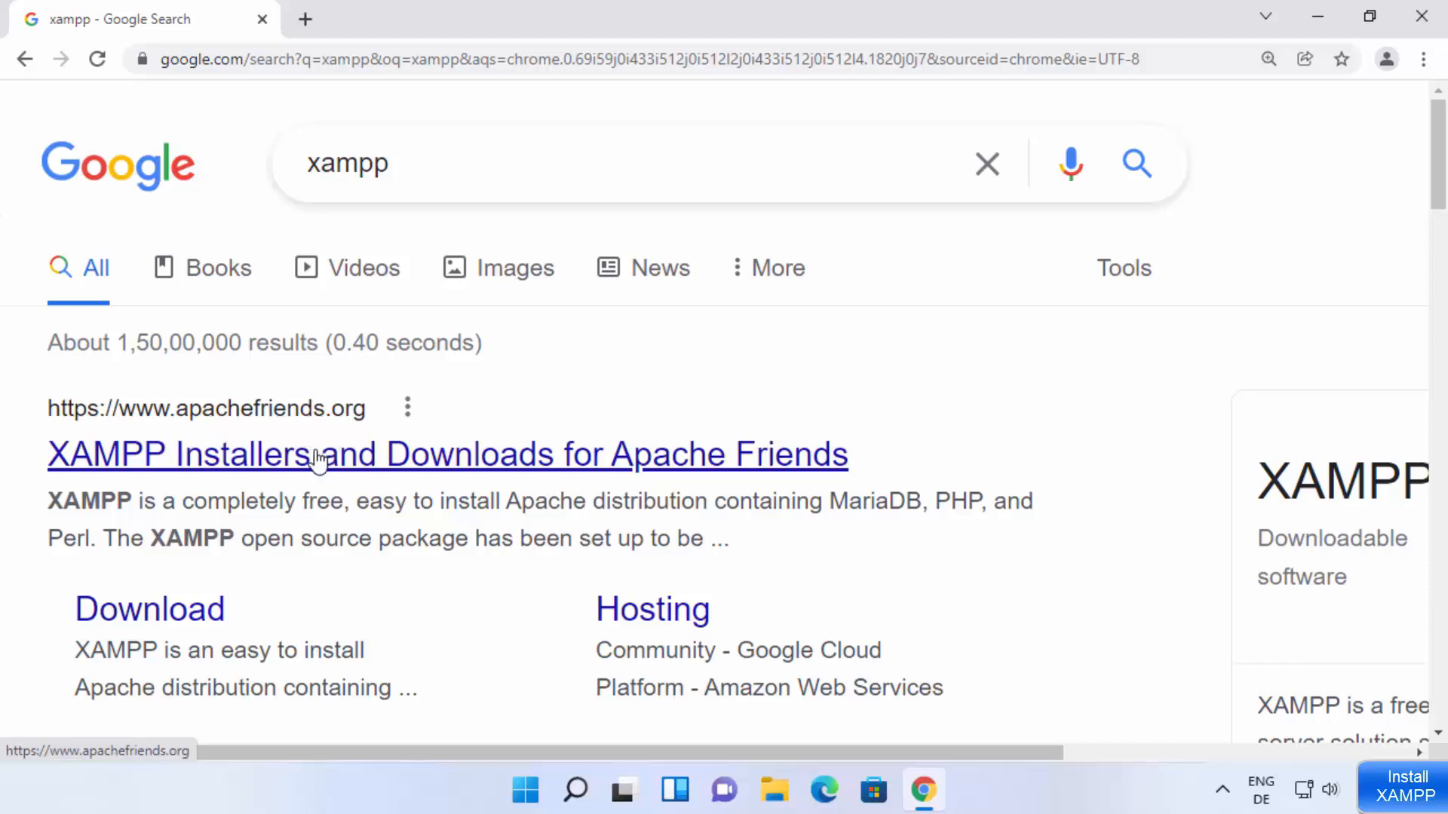
Step: Open the Apache Friends site from the search results and download XAMPP for Windows 8.1.1
{"action": "left_click", "coordinate": [438, 462]}
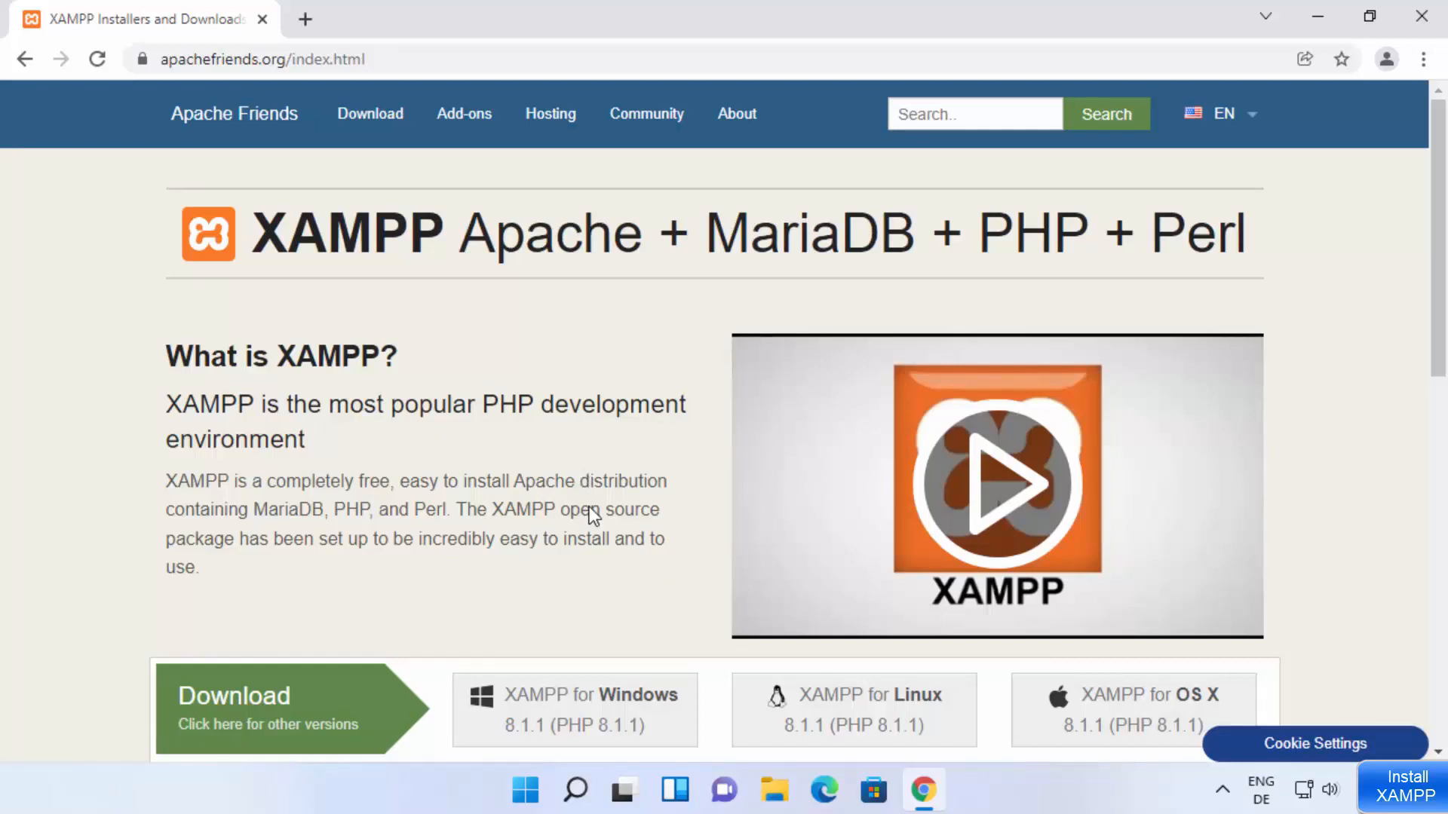
{"action": "scroll", "coordinate": [592, 518], "scroll_direction": "down", "scroll_amount": 1}
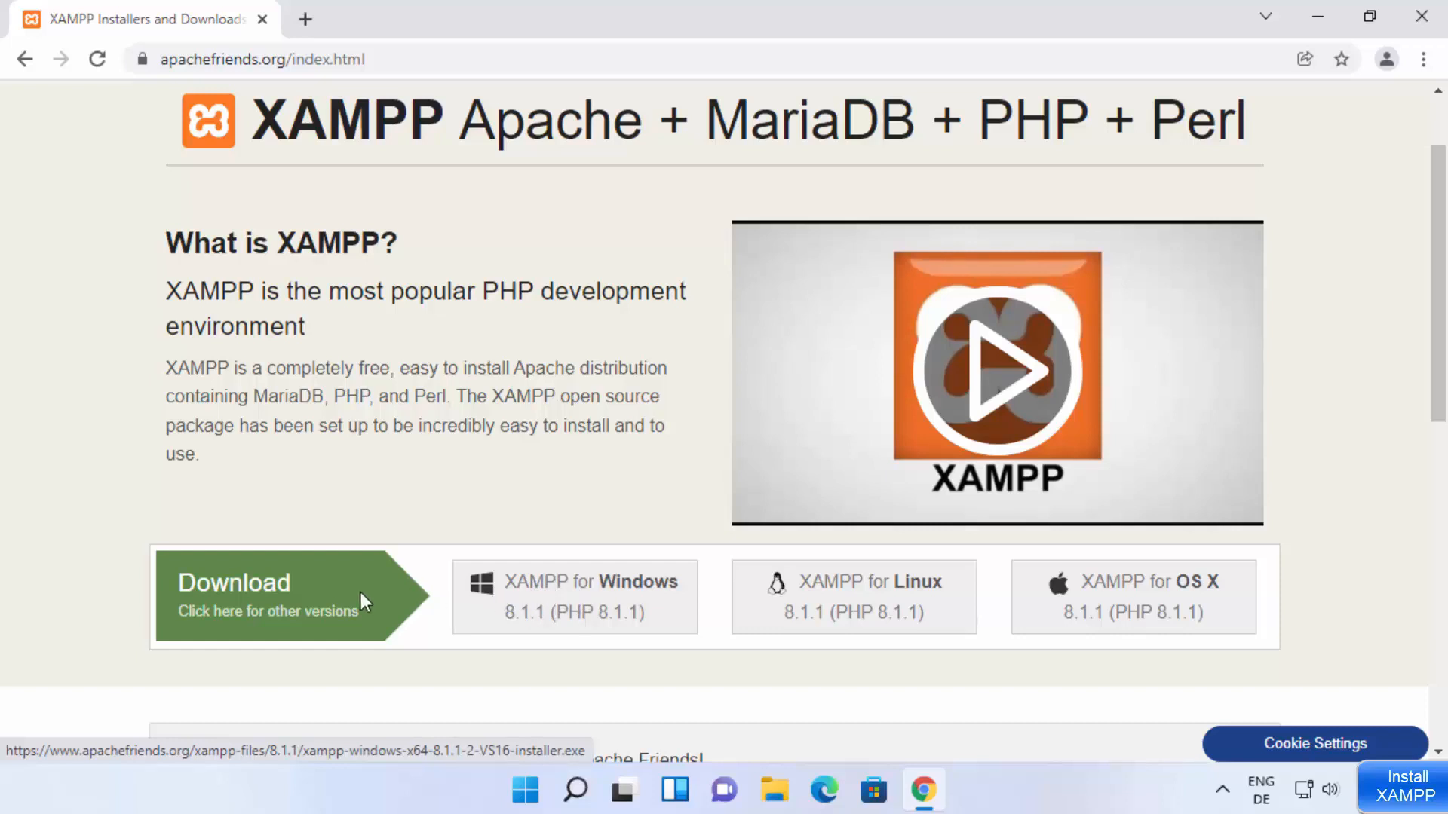
{"action": "left_click", "coordinate": [583, 601]}
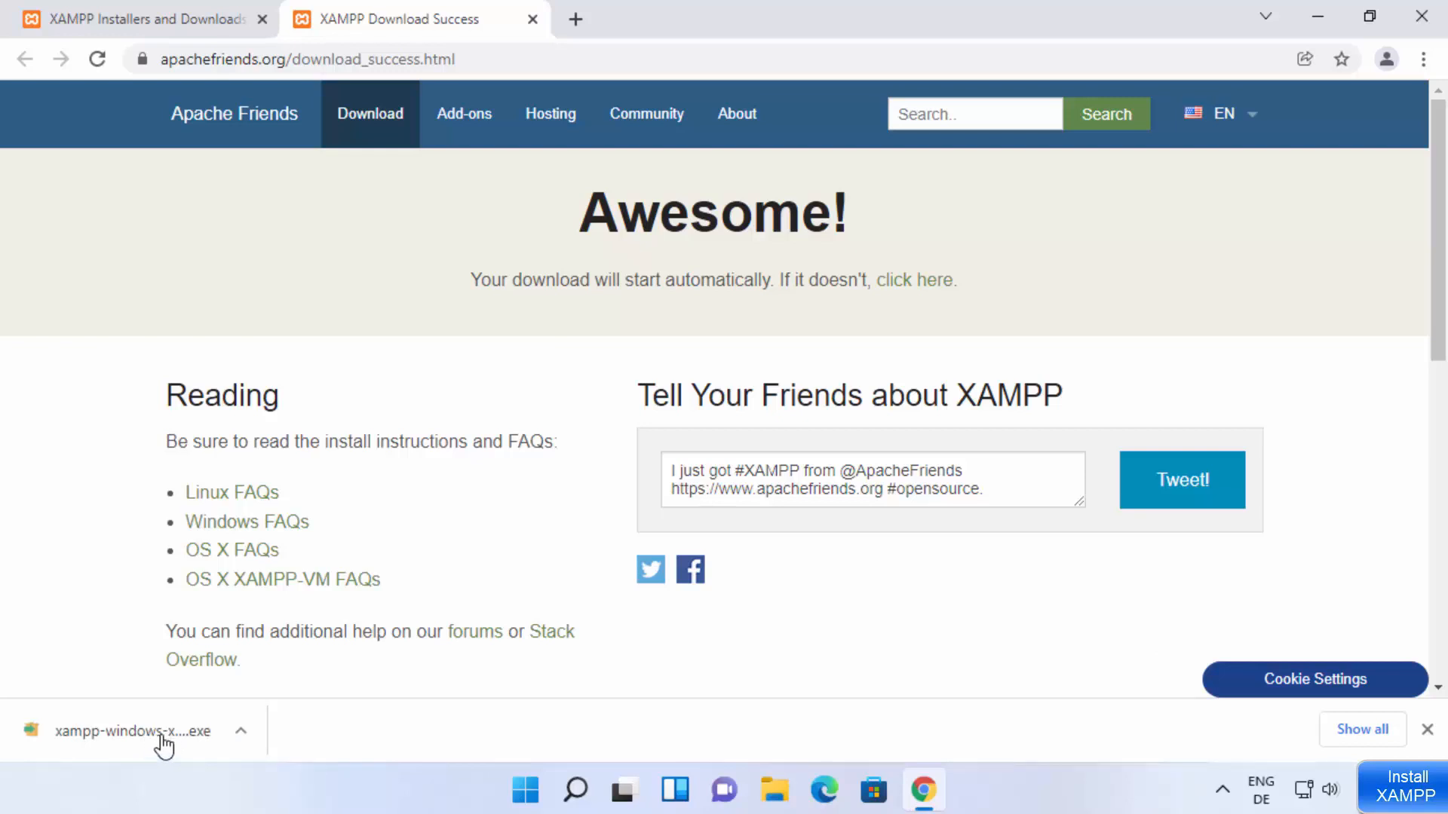
Step: Launch the downloaded XAMPP installer, allow it to make changes to the device, and dismiss the UAC warning
{"action": "left_click", "coordinate": [162, 743]}
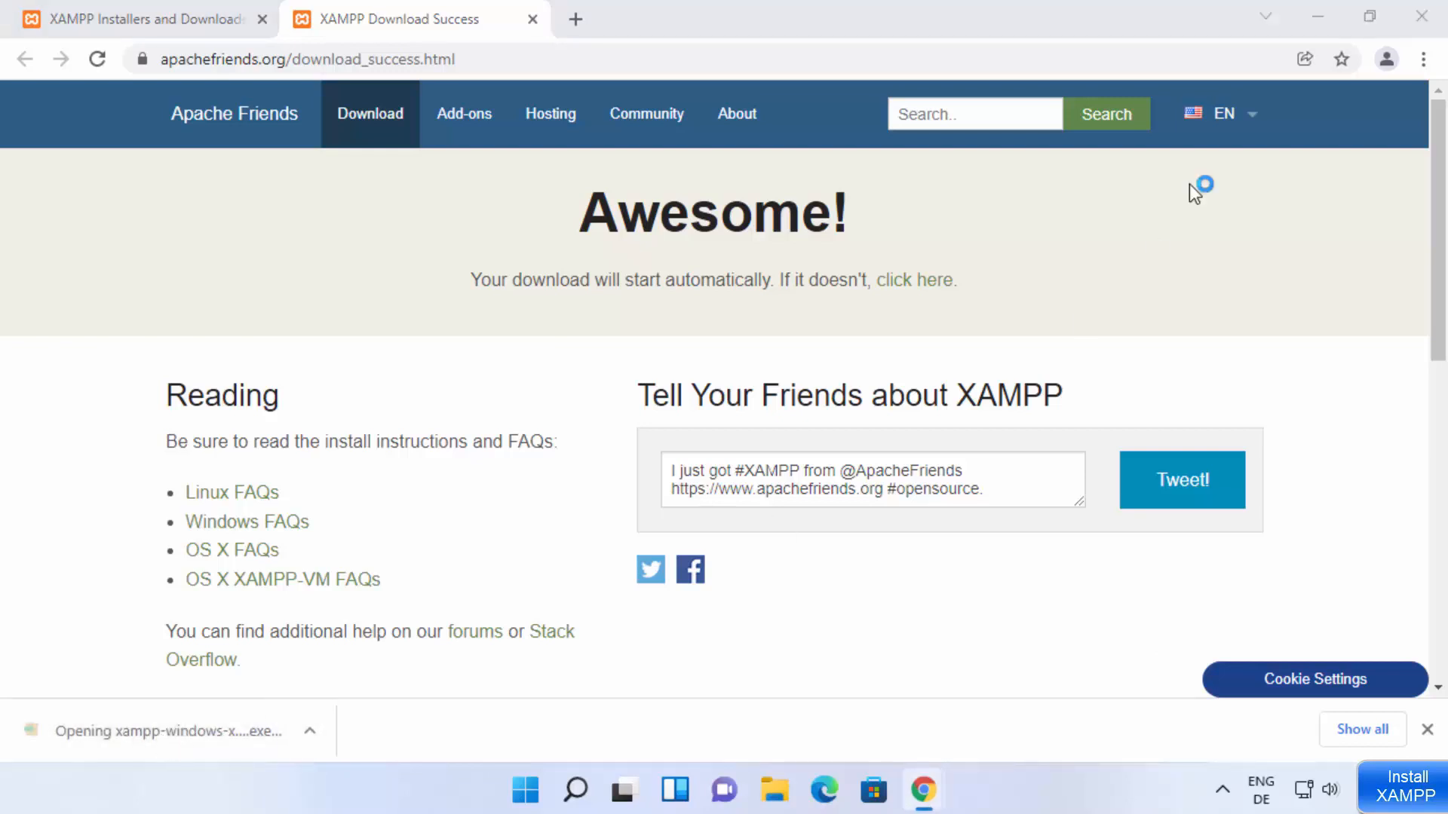
{"action": "left_click", "coordinate": [1328, 26]}
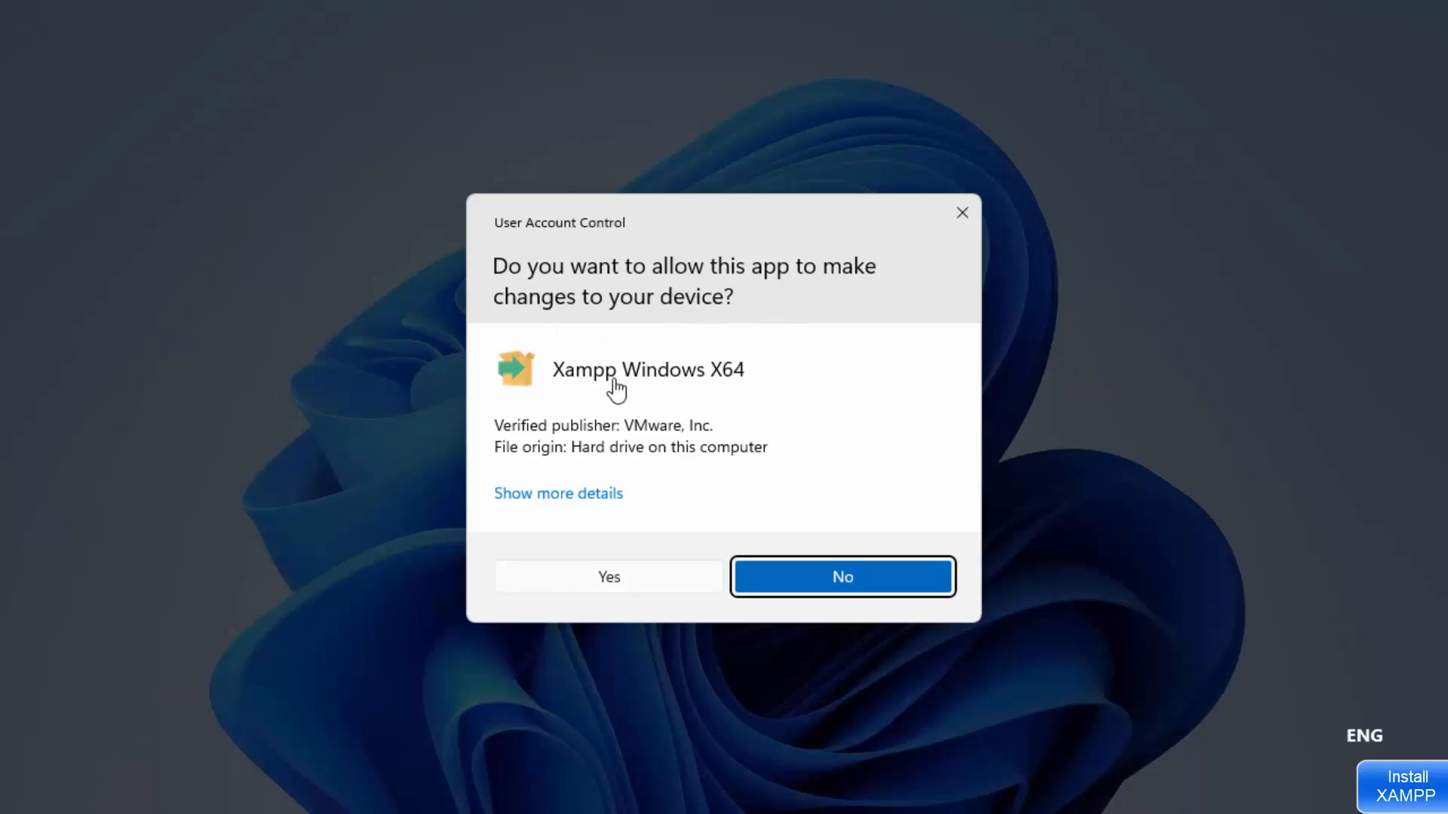
{"action": "left_click", "coordinate": [649, 579]}
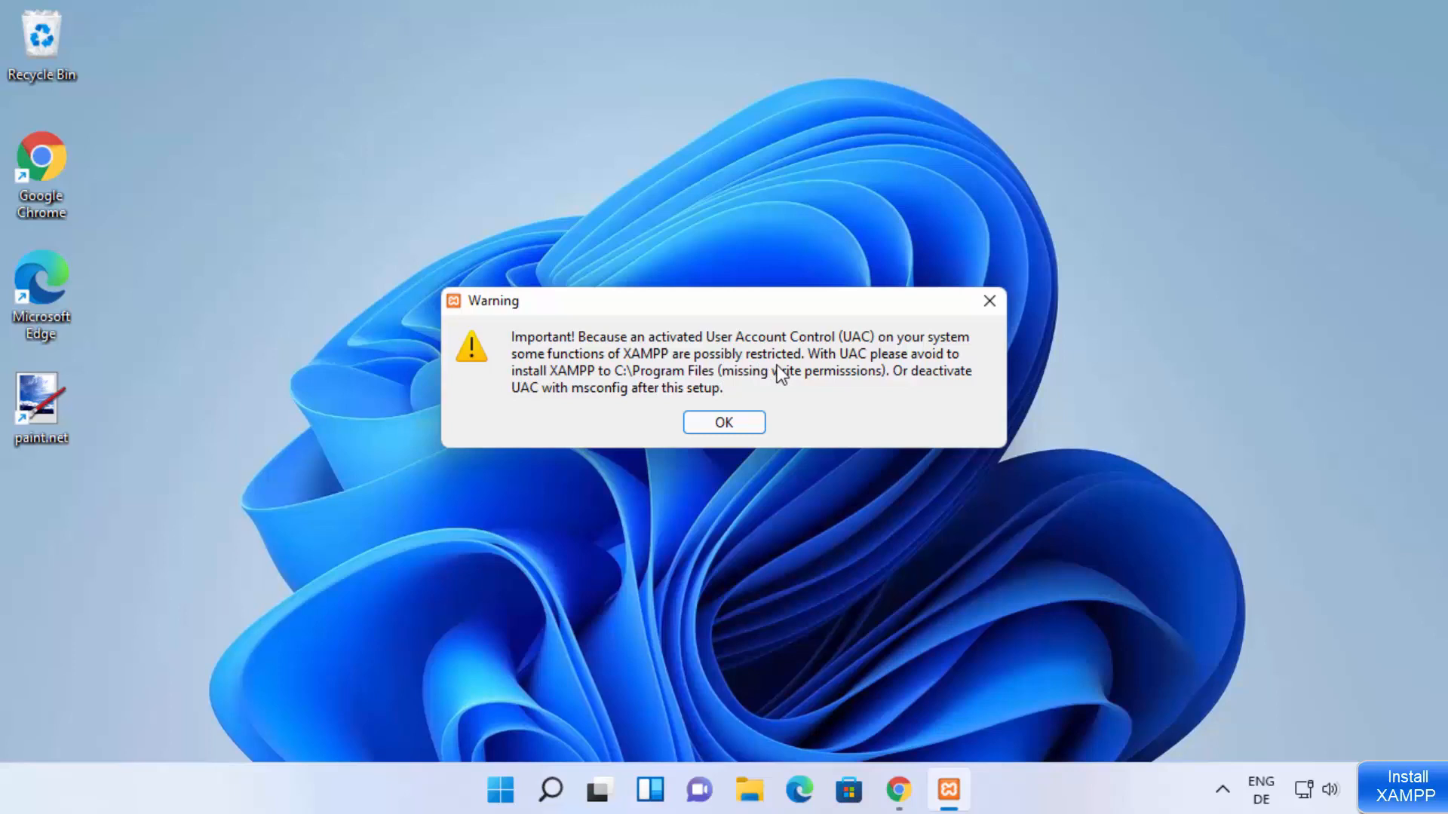
{"action": "left_click", "coordinate": [708, 423]}
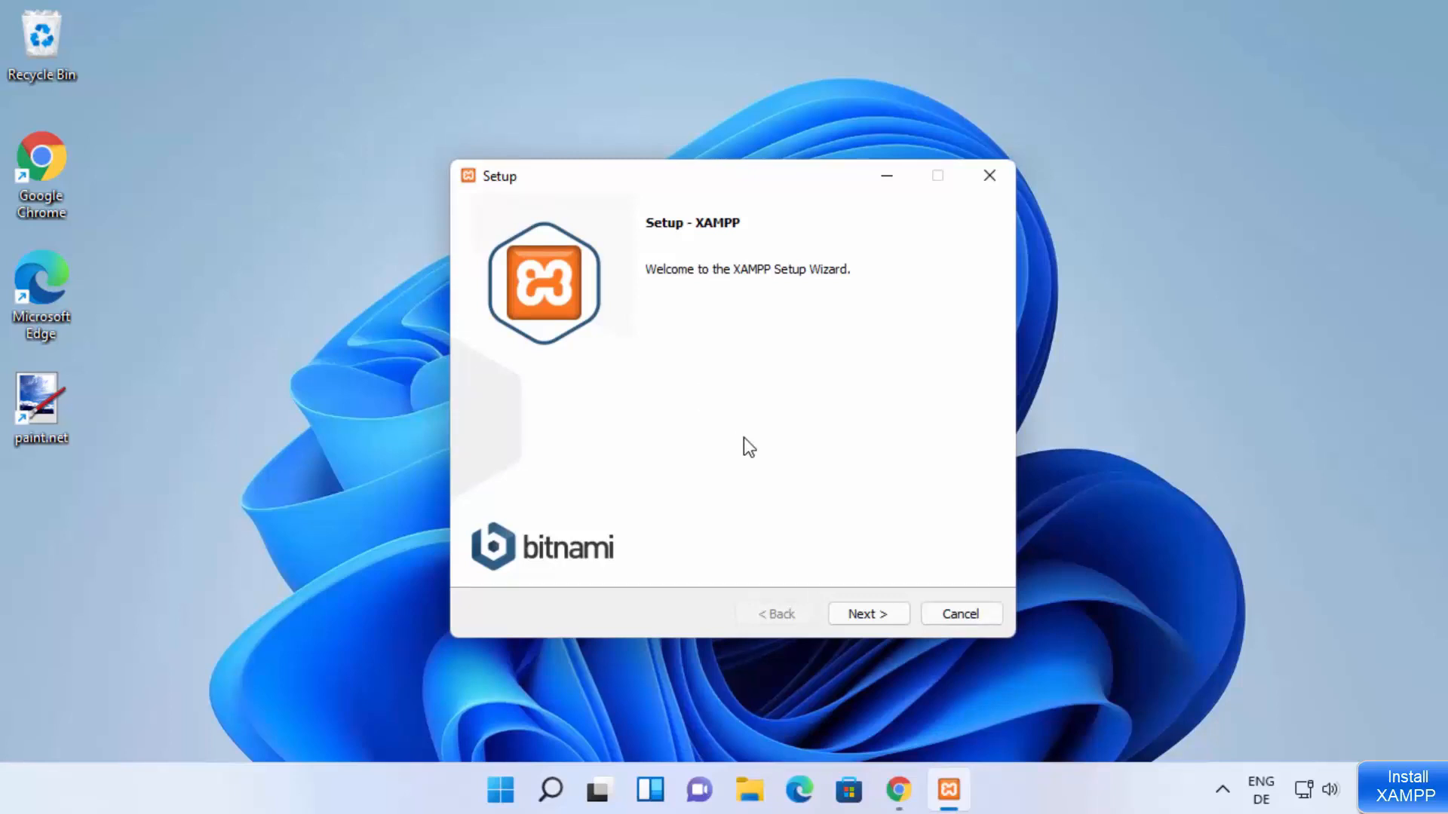
Step: Start the XAMPP setup with all components selected and accept C:\xampp as the installation folder
{"action": "left_click", "coordinate": [855, 617]}
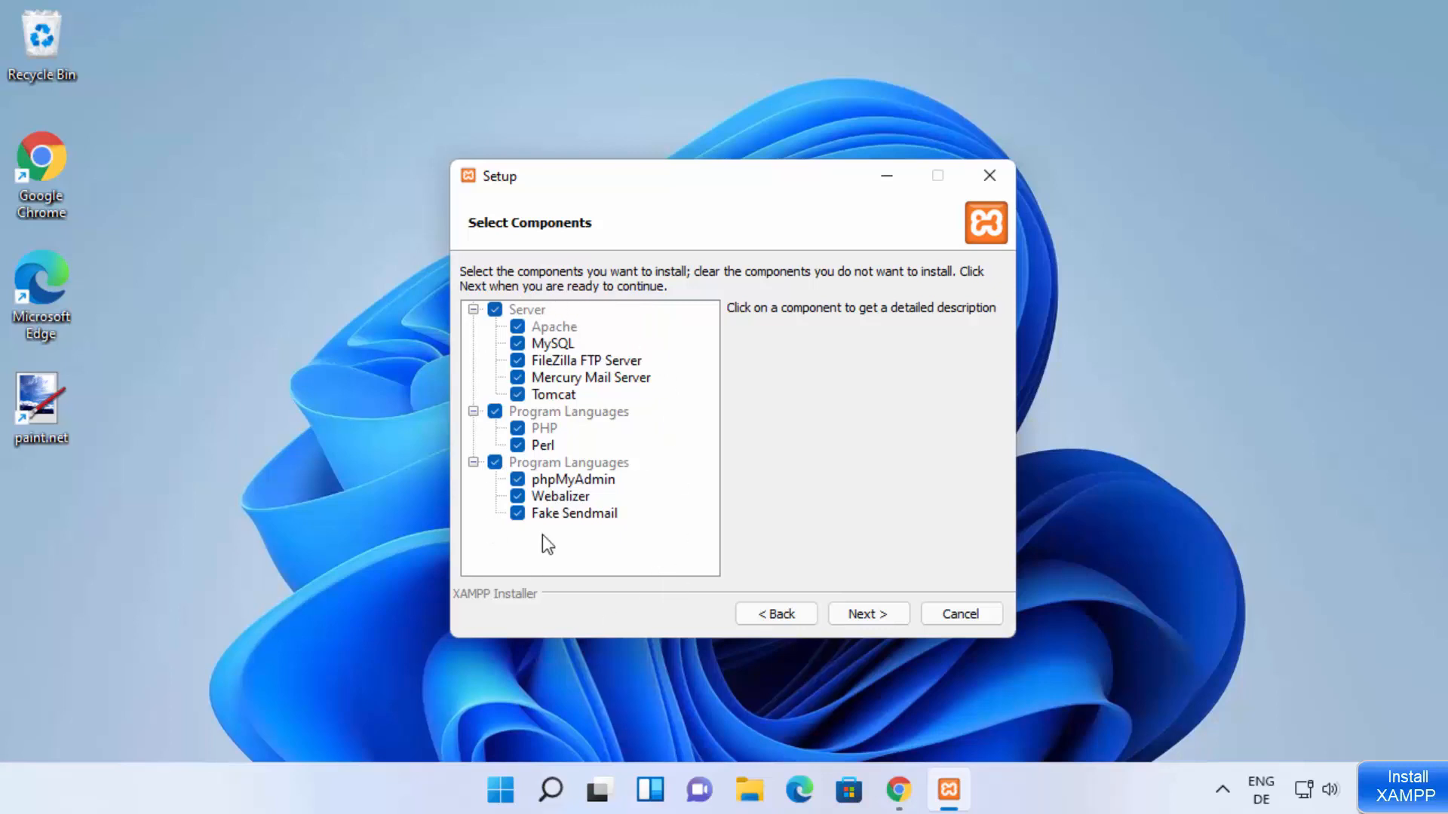
{"action": "left_click", "coordinate": [844, 616]}
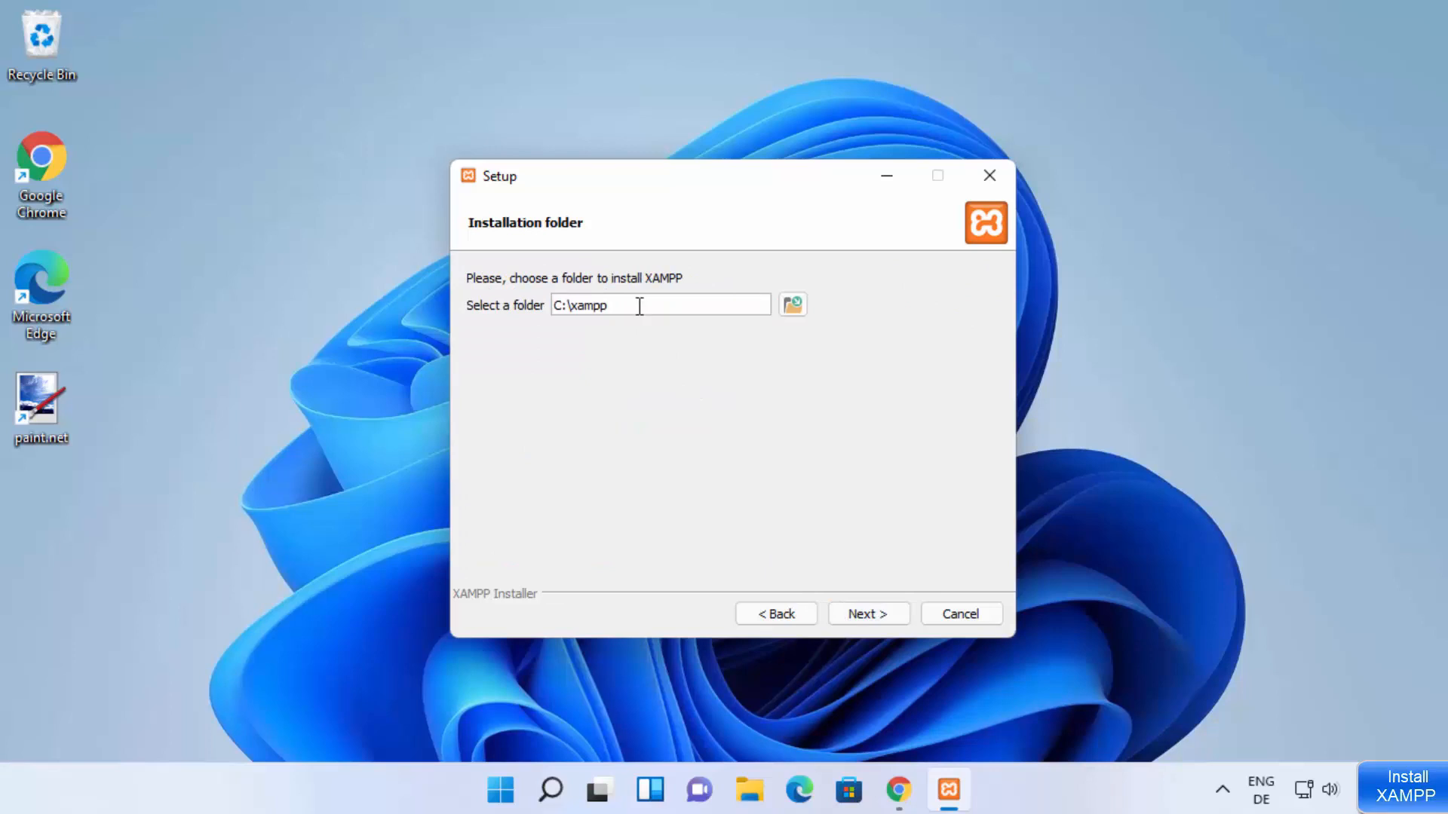
{"action": "left_click_drag", "start_coordinate": [640, 306], "coordinate": [543, 301]}
{"action": "left_click", "coordinate": [869, 614]}
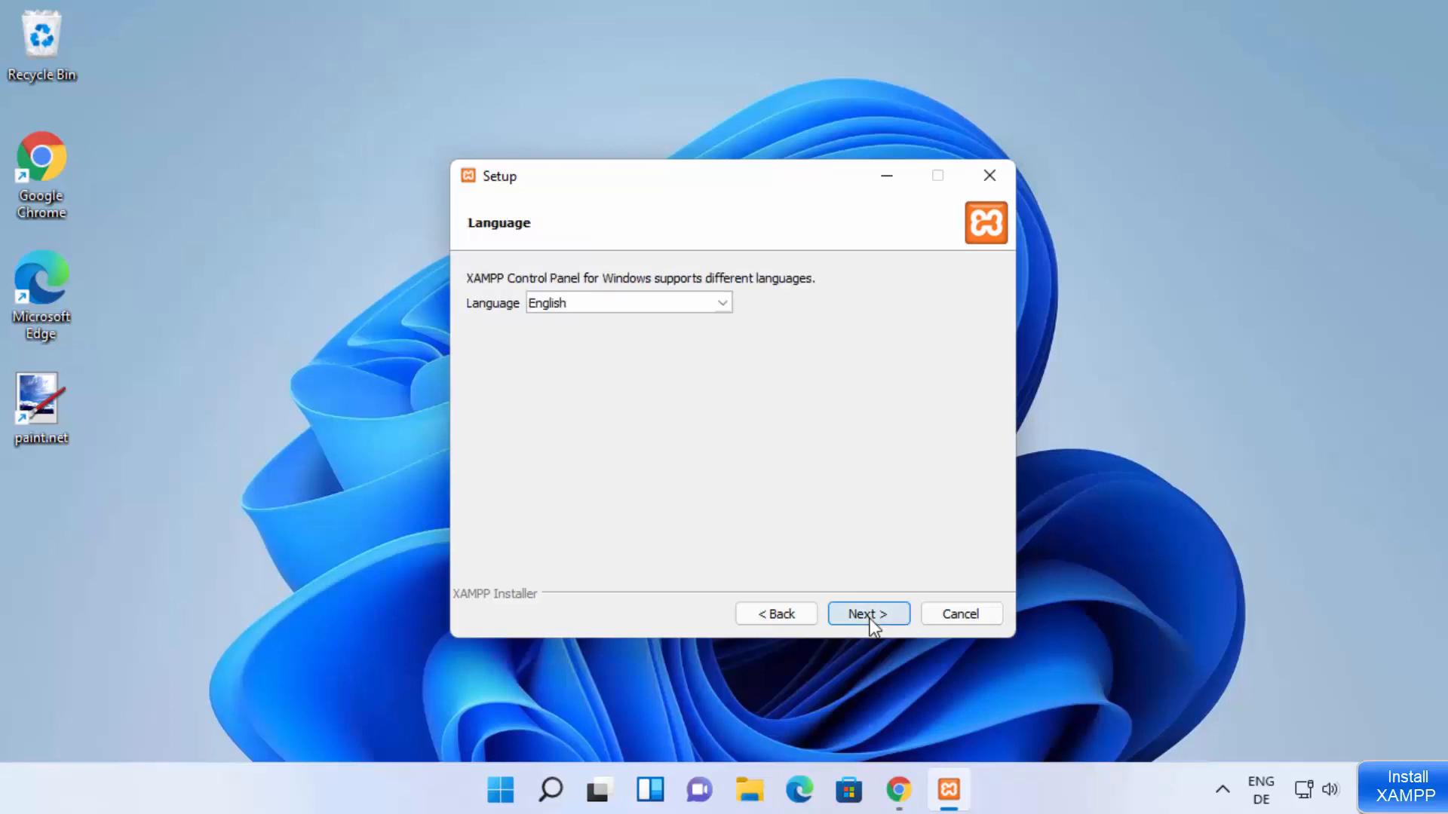
Step: Choose English as the XAMPP Control Panel language and continue the setup
{"action": "left_click", "coordinate": [618, 304]}
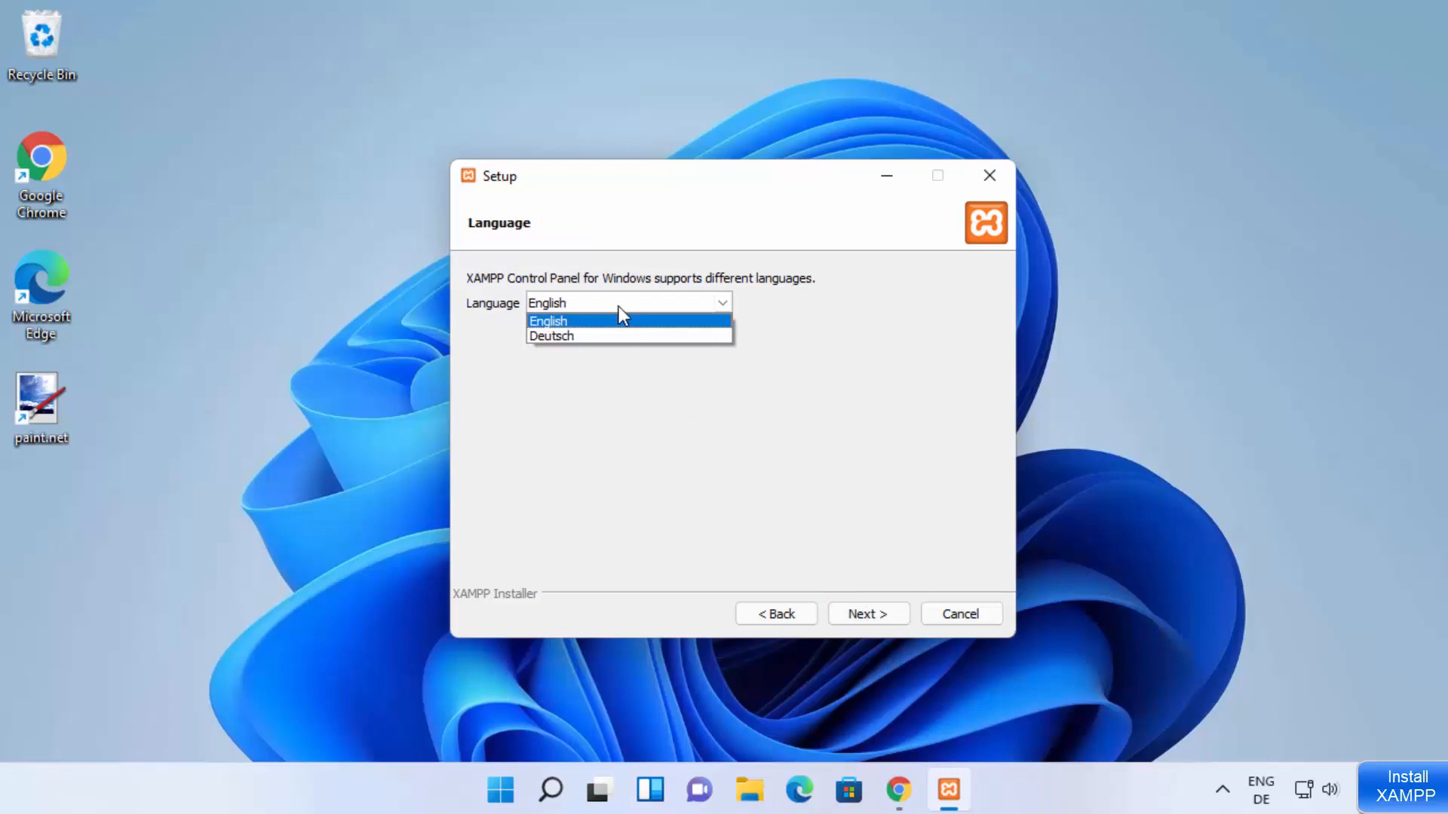
{"action": "left_click", "coordinate": [576, 323]}
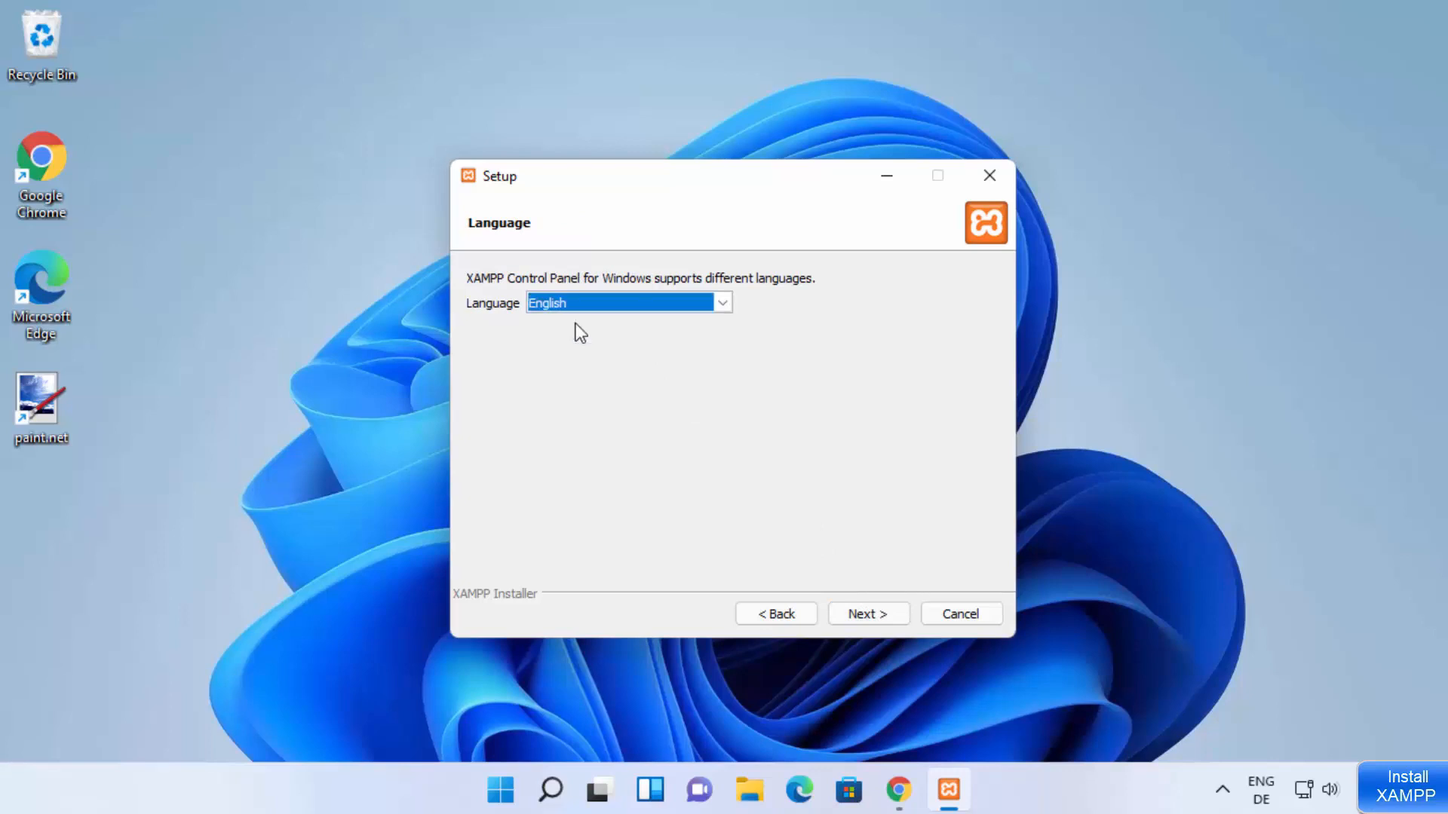
{"action": "left_click", "coordinate": [865, 614]}
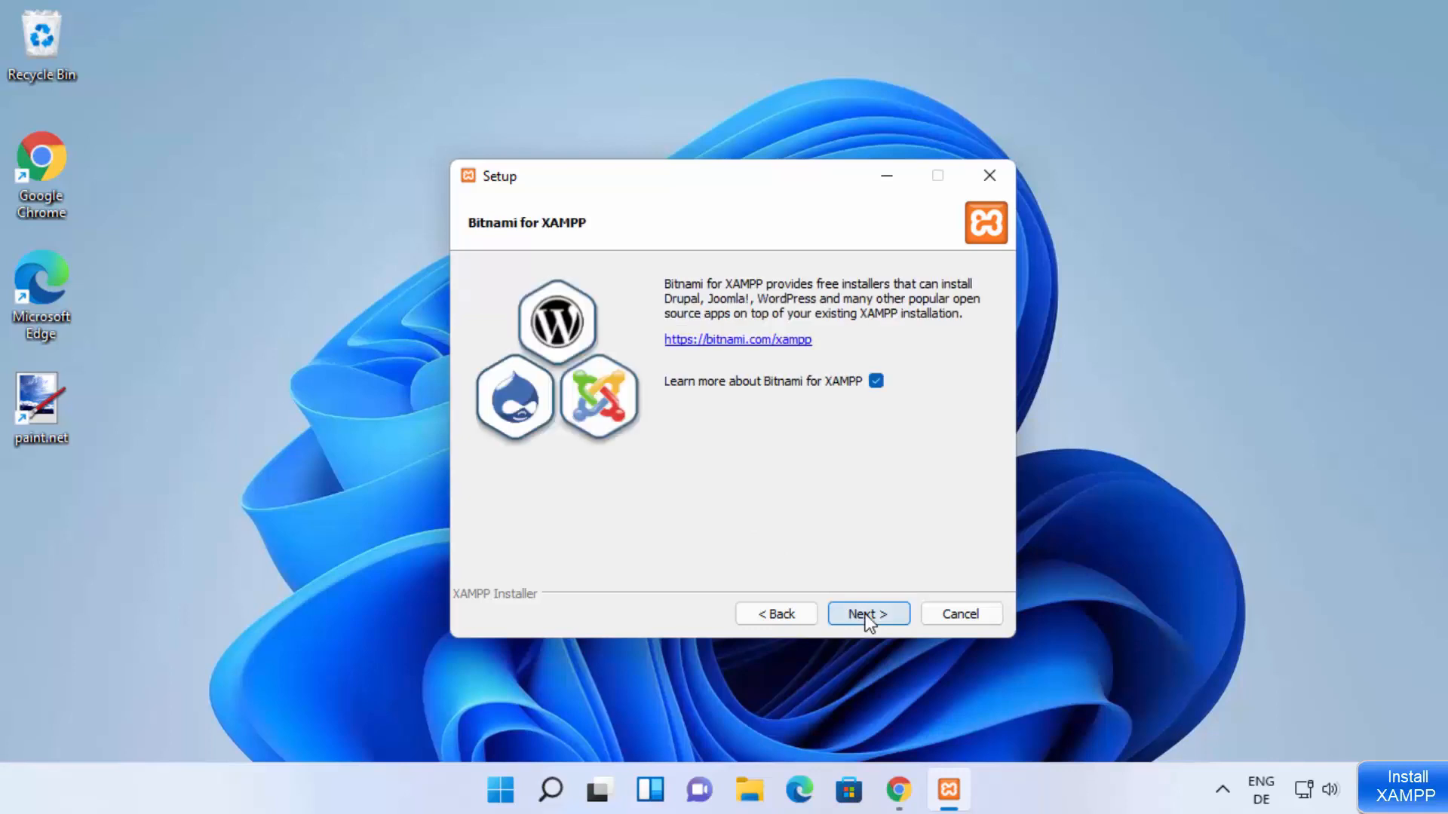
Step: Continue past the Bitnami offer, opening its information page in Google Chrome, and minimize the browser to return to the setup
{"action": "left_click", "coordinate": [859, 623]}
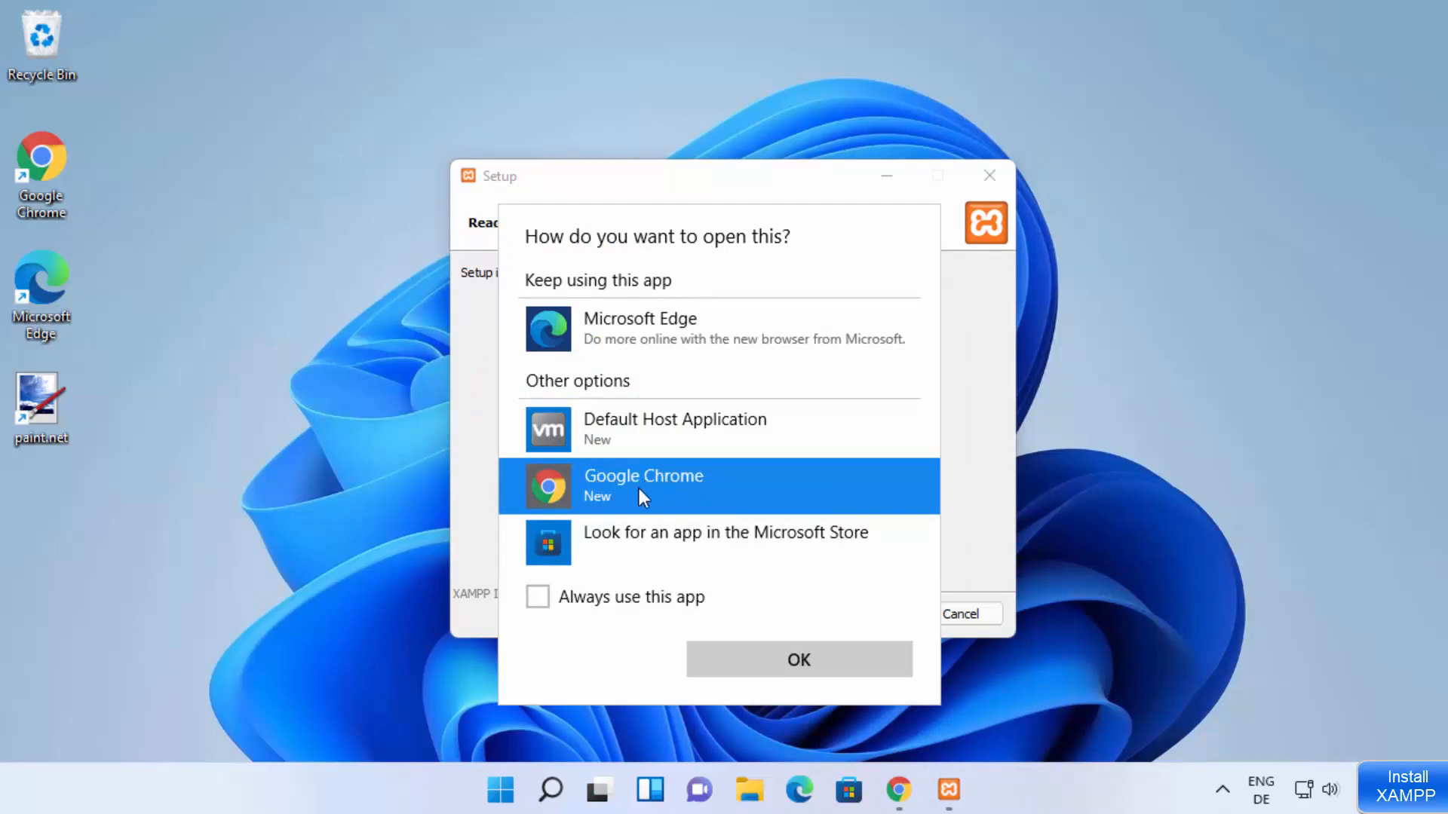
{"action": "left_click", "coordinate": [777, 657]}
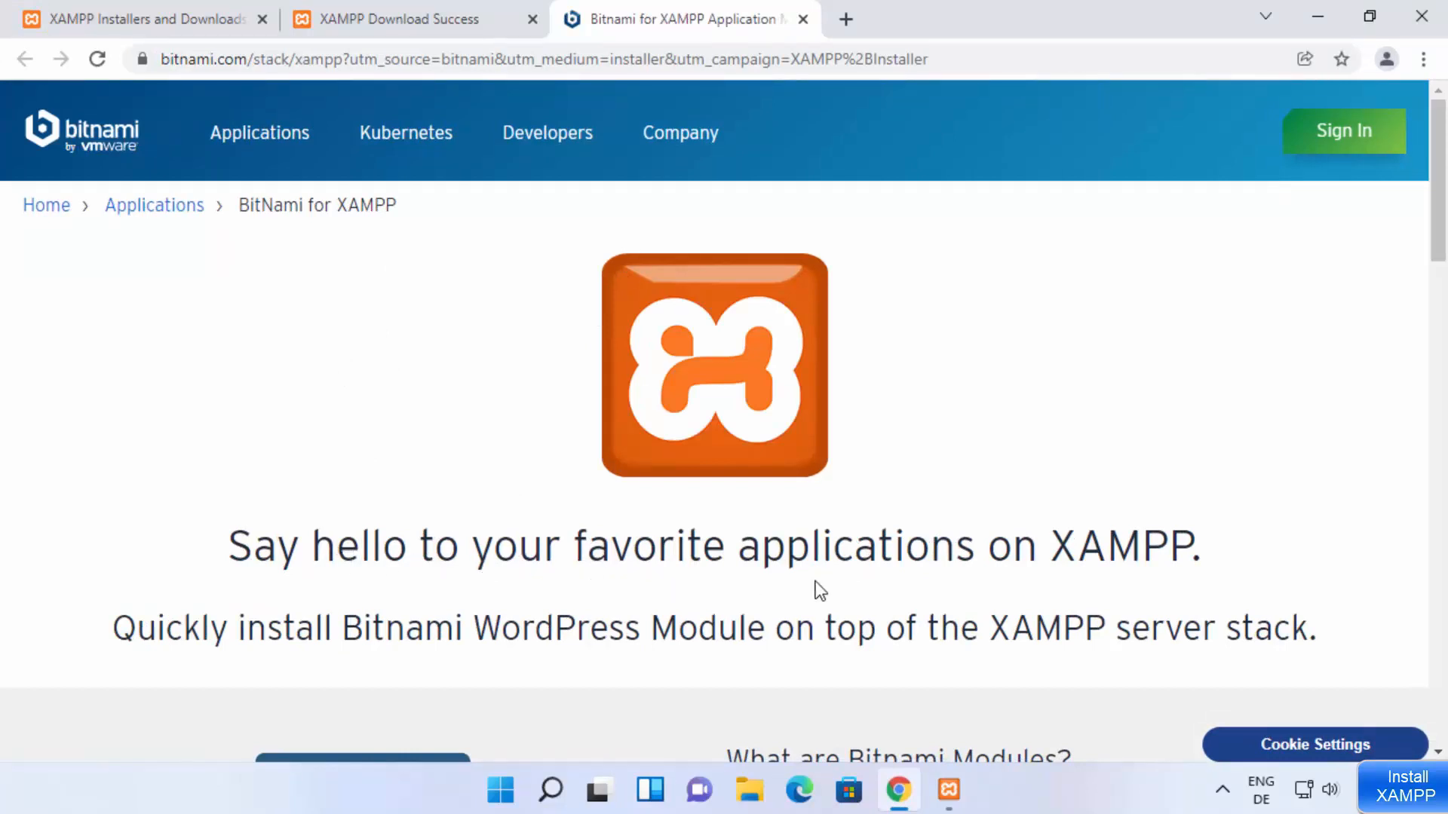
{"action": "left_click", "coordinate": [1319, 24]}
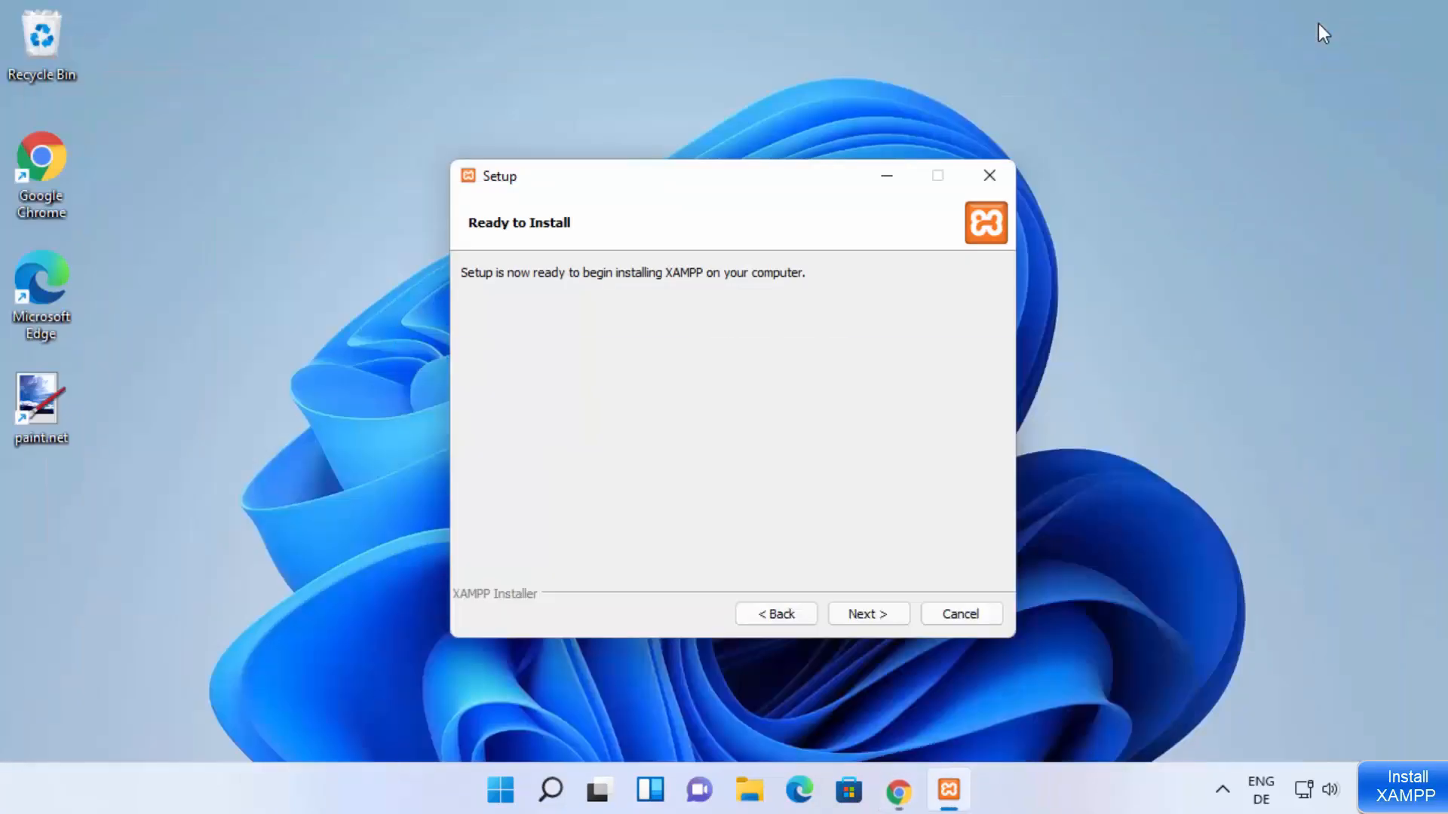
Step: Install XAMPP with Apache HTTP Server allowed on public networks, and finish the setup with the Control Panel launched
{"action": "left_click", "coordinate": [854, 614]}
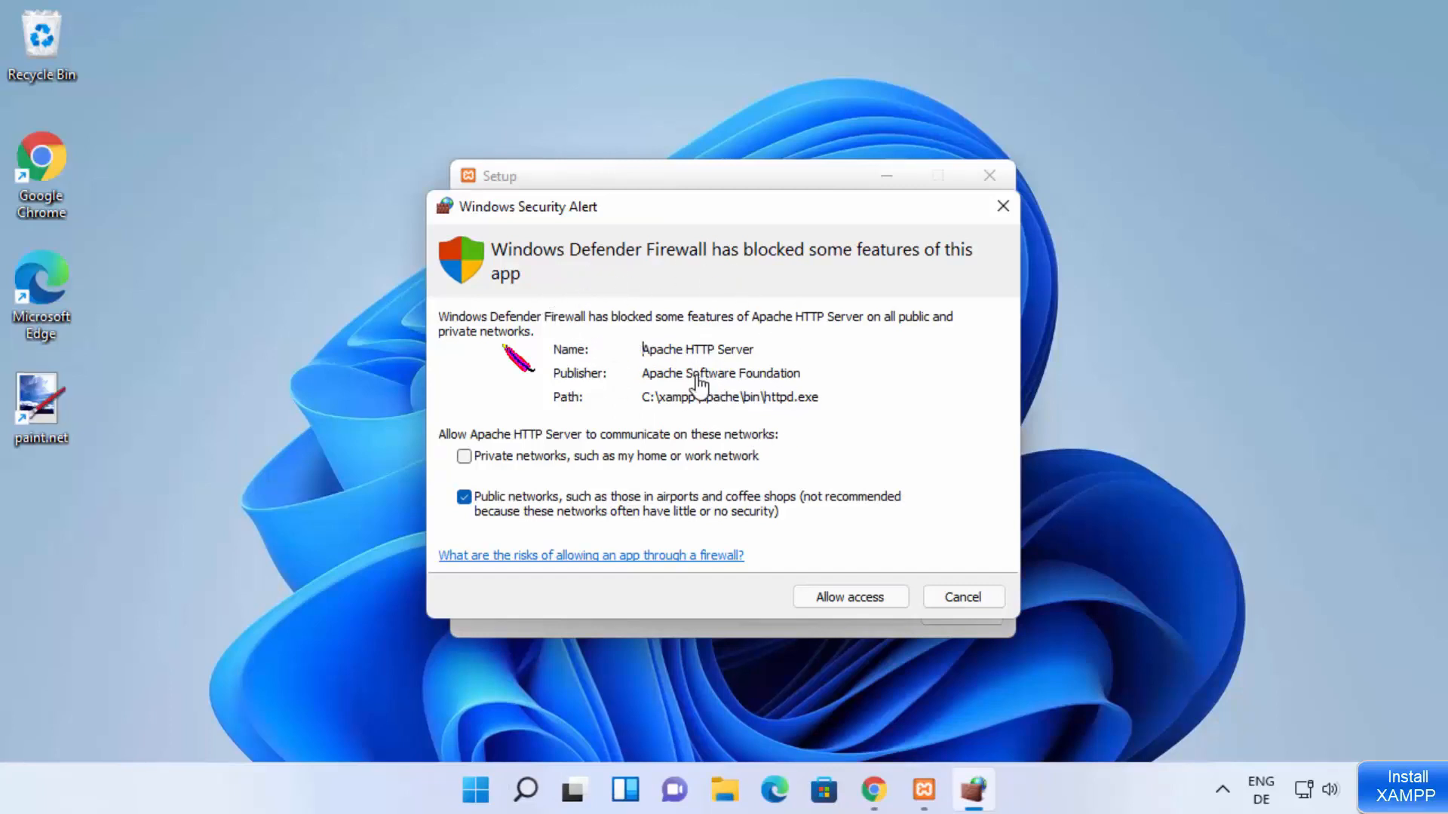
{"action": "left_click", "coordinate": [838, 596]}
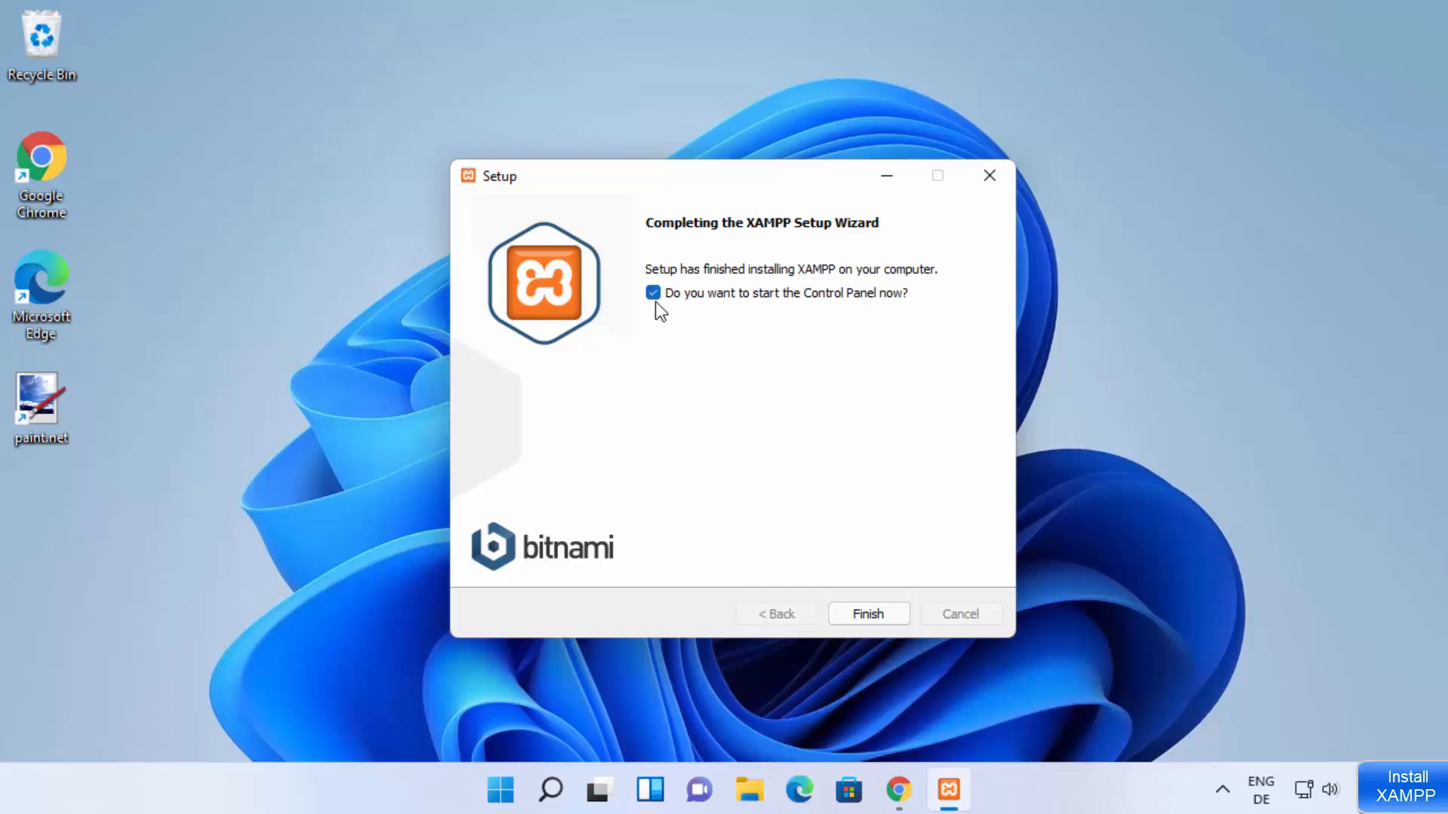
{"action": "left_click", "coordinate": [863, 614]}
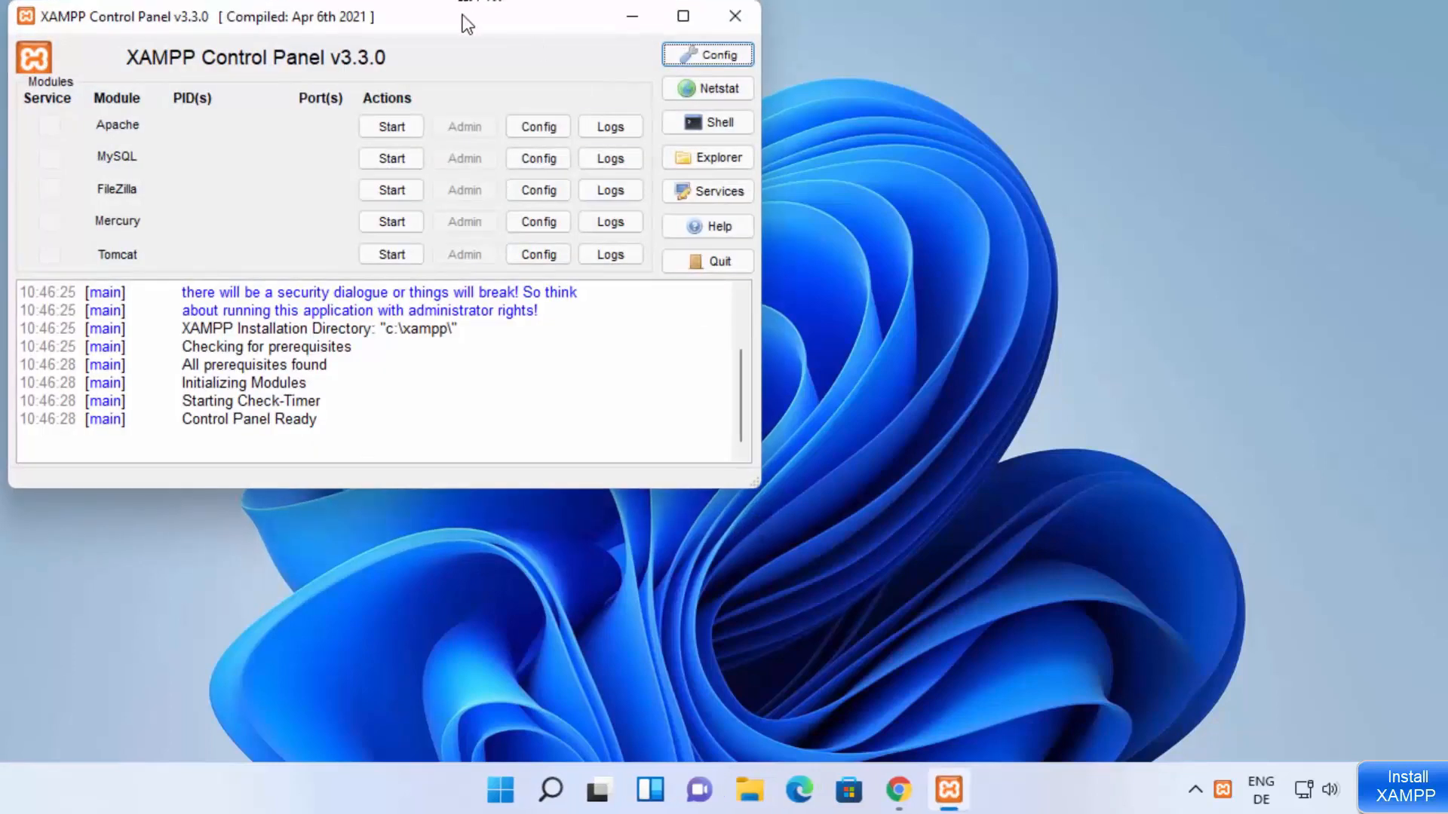
{"action": "left_click_drag", "start_coordinate": [463, 16], "coordinate": [866, 110]}
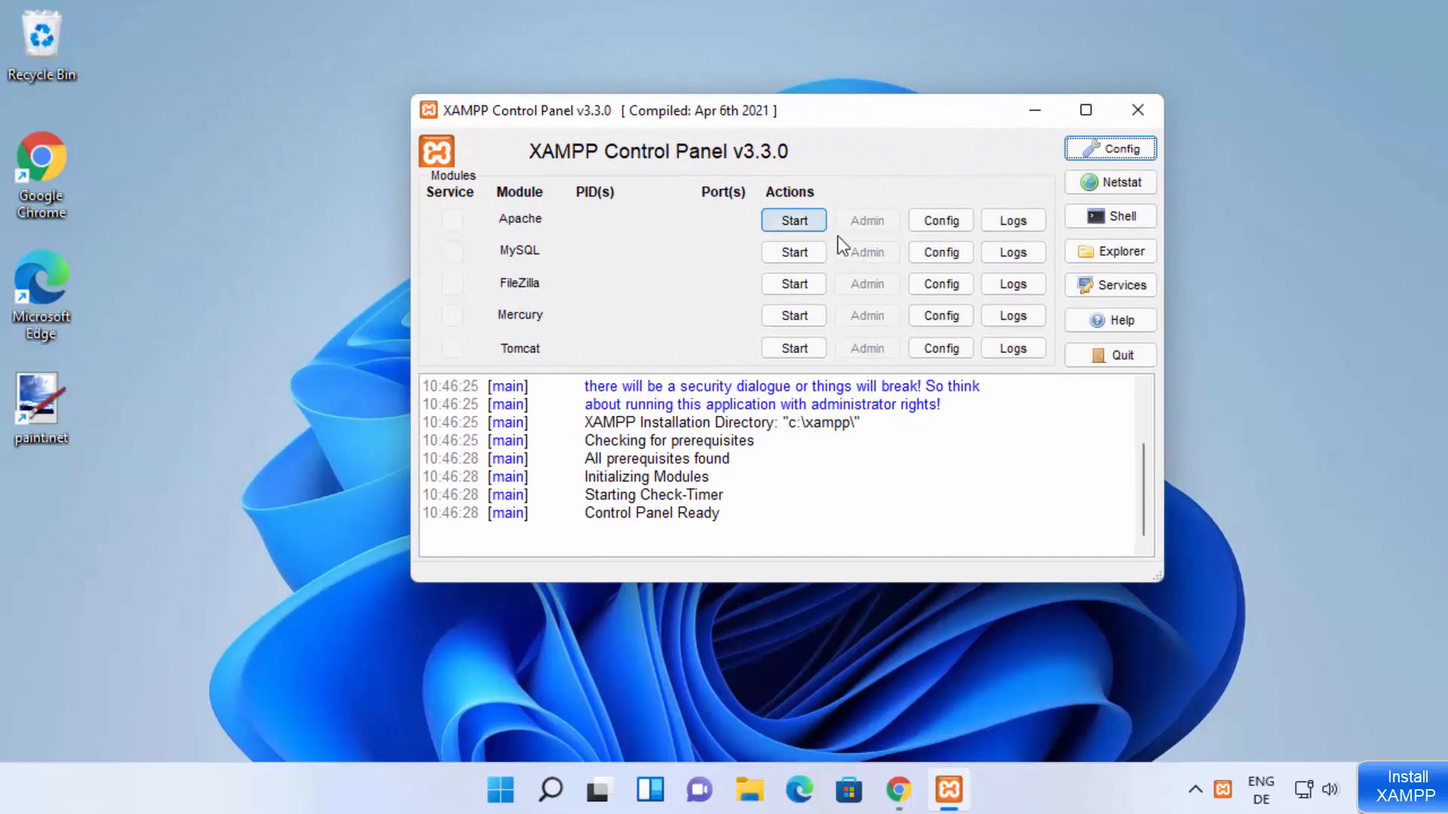
Step: Launch the XAMPP Control Panel from the XAMPP folder in the Windows list of all apps
{"action": "left_click", "coordinate": [501, 798]}
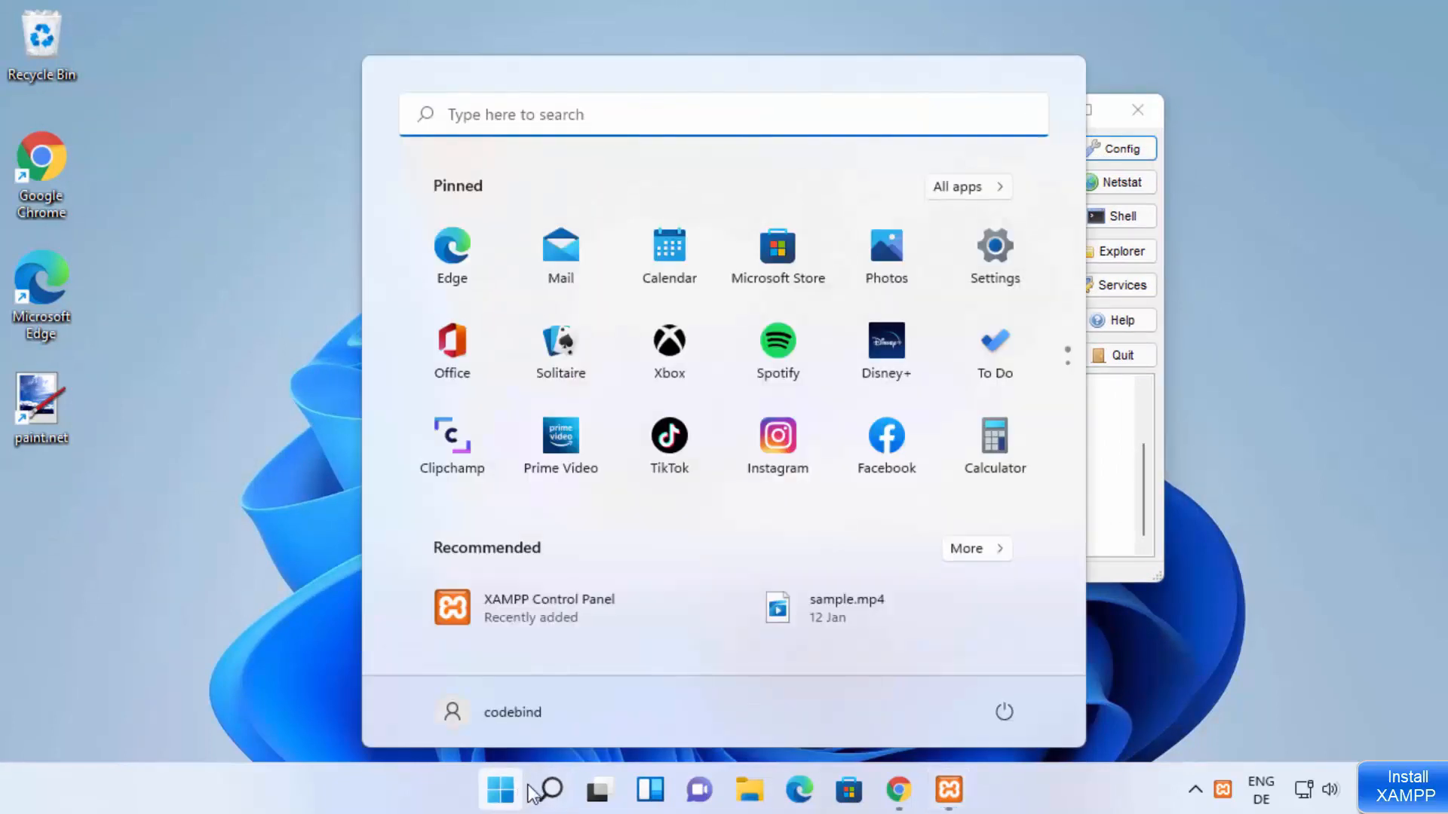
{"action": "left_click", "coordinate": [974, 185]}
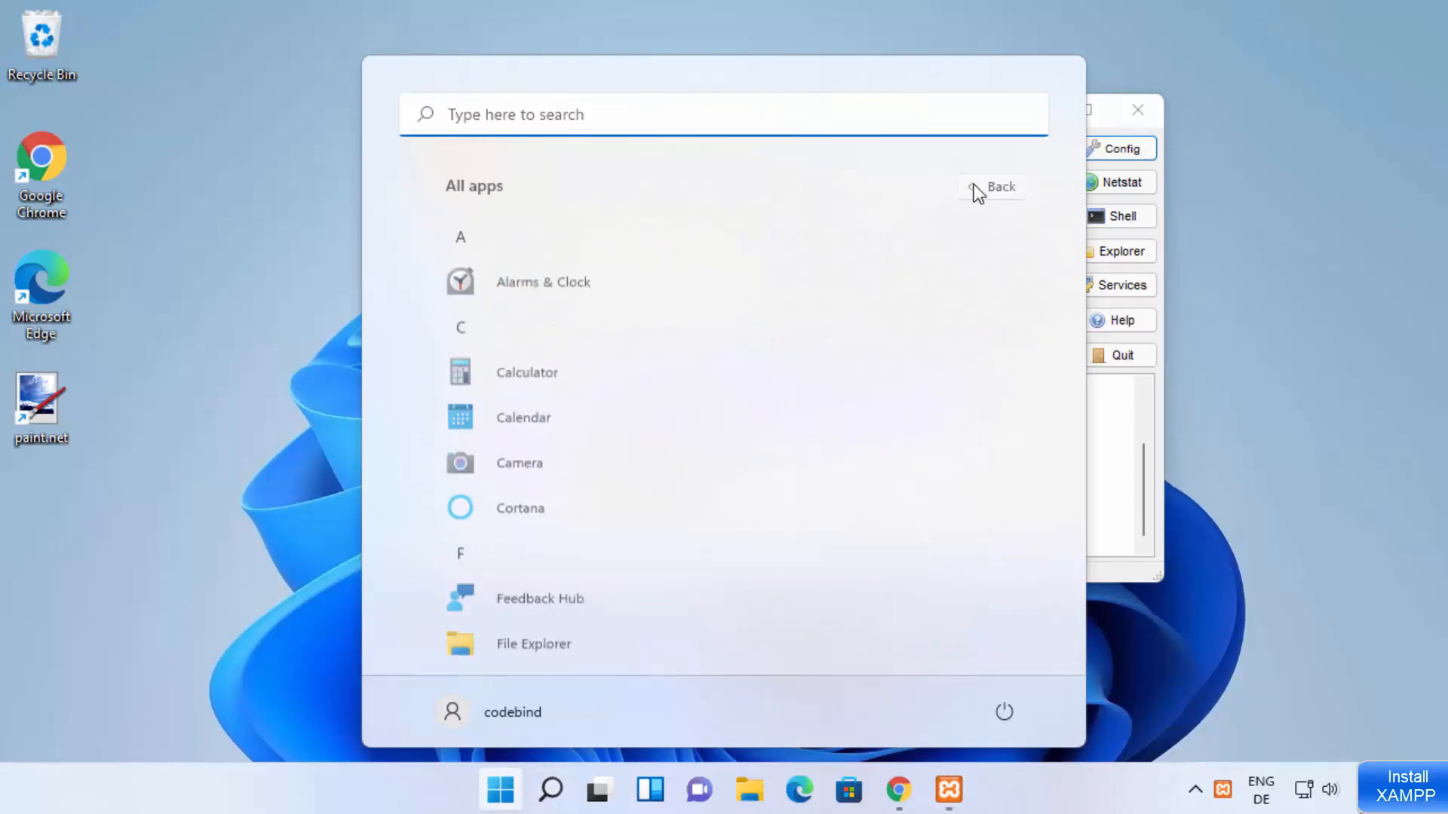
{"action": "scroll", "coordinate": [712, 368], "scroll_direction": "down", "scroll_amount": 10}
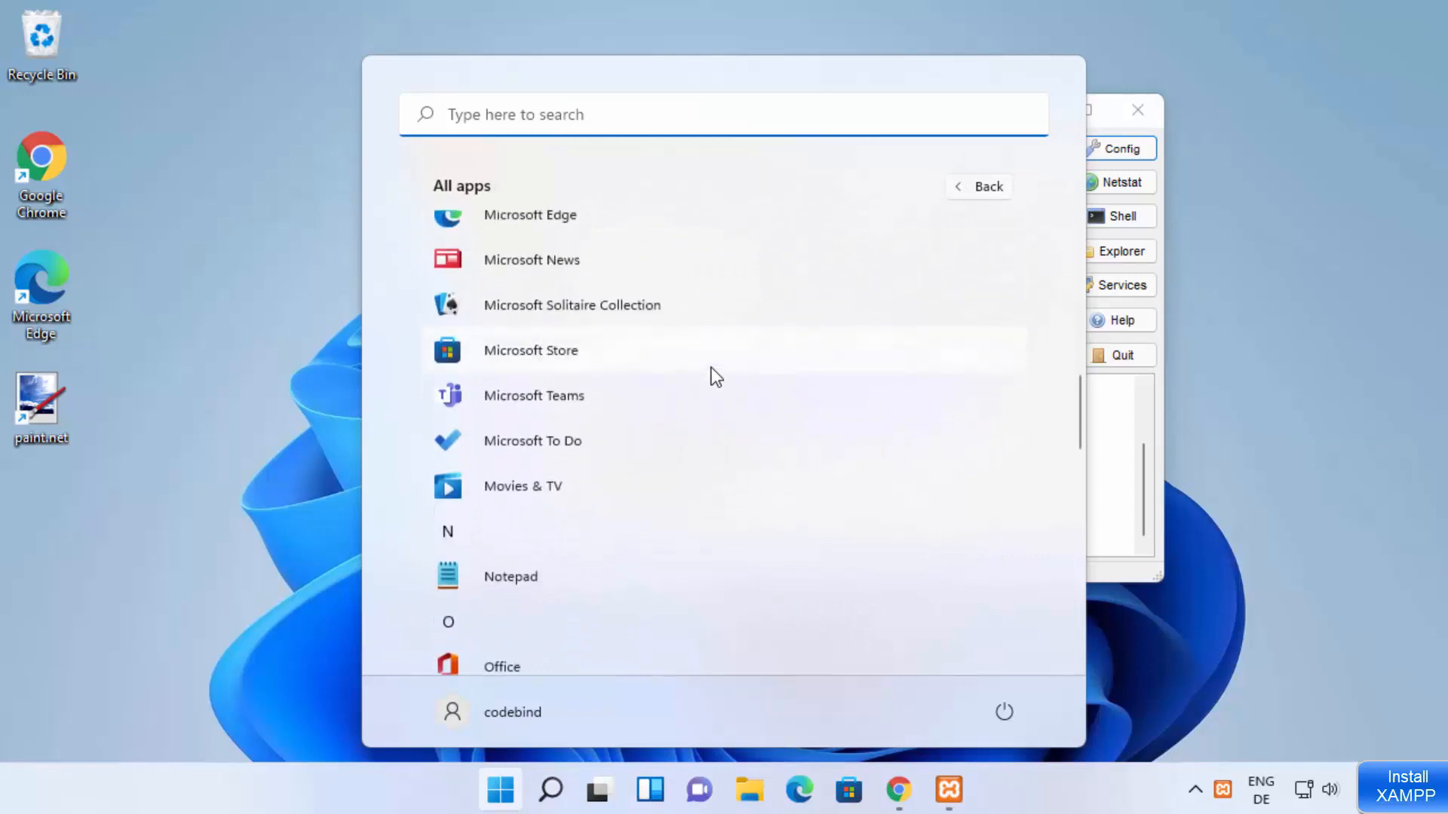
{"action": "scroll", "coordinate": [711, 368], "scroll_direction": "down", "scroll_amount": 10}
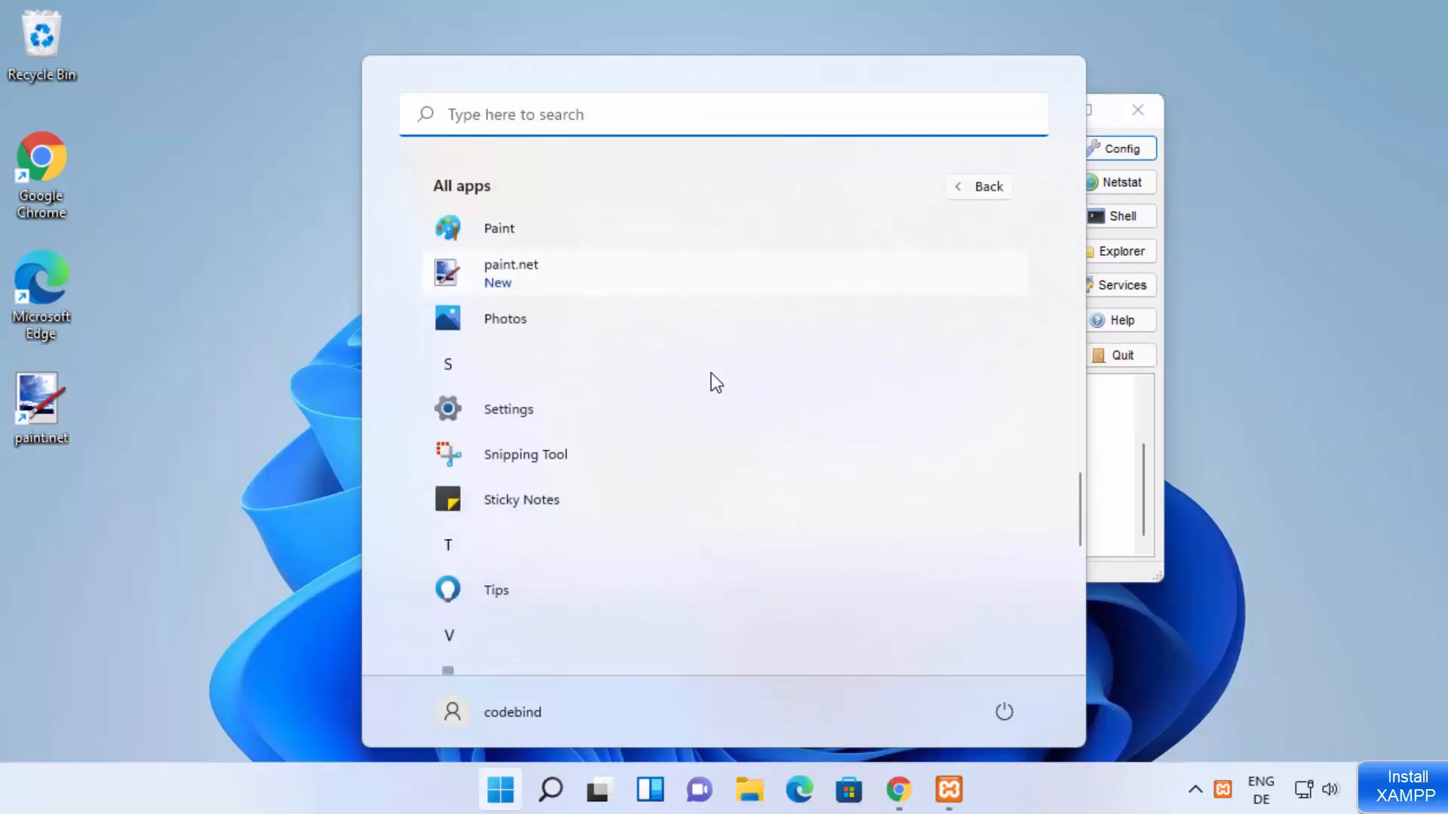
{"action": "scroll", "coordinate": [716, 383], "scroll_direction": "down", "scroll_amount": 4}
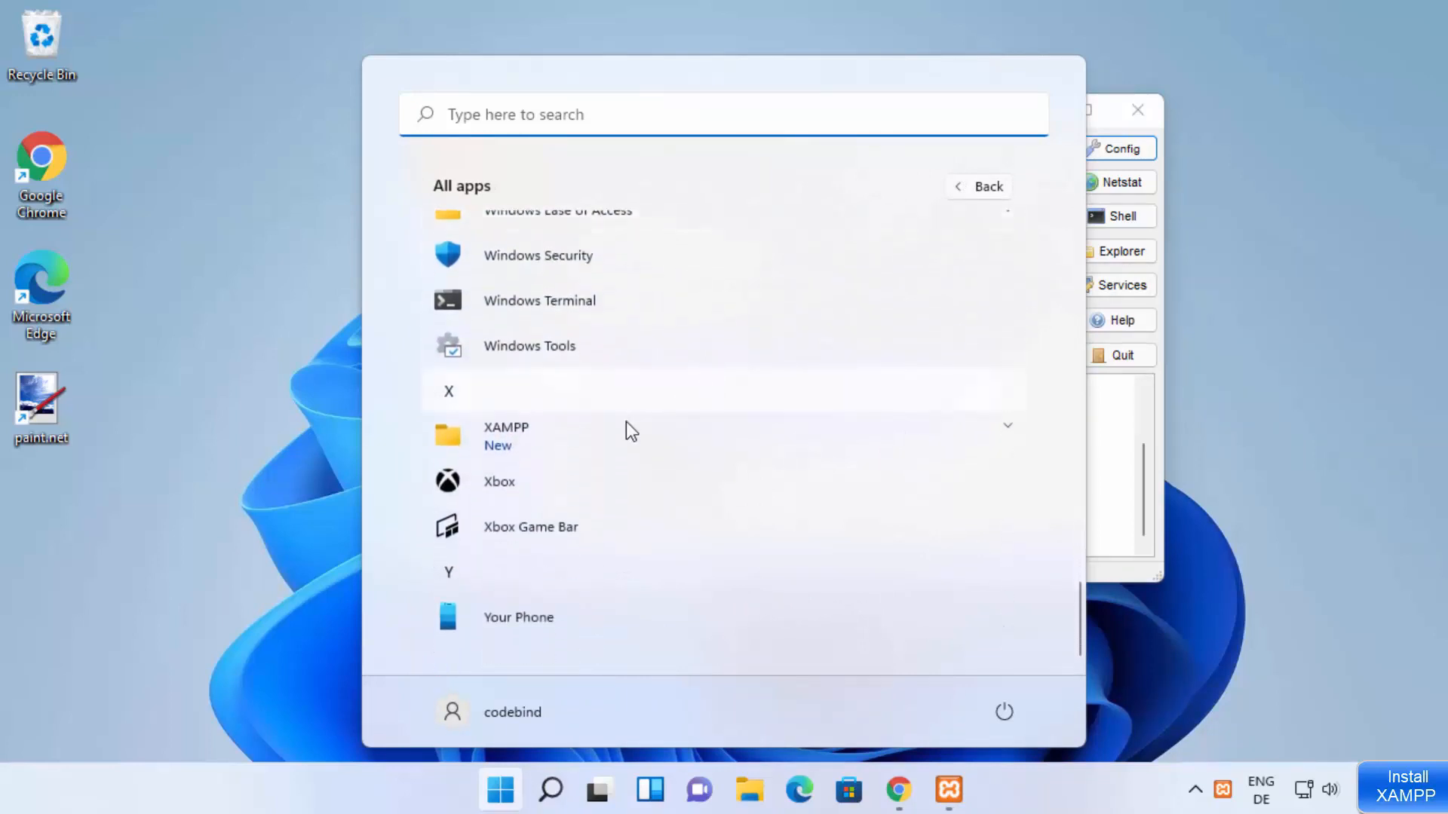
{"action": "left_click", "coordinate": [609, 439]}
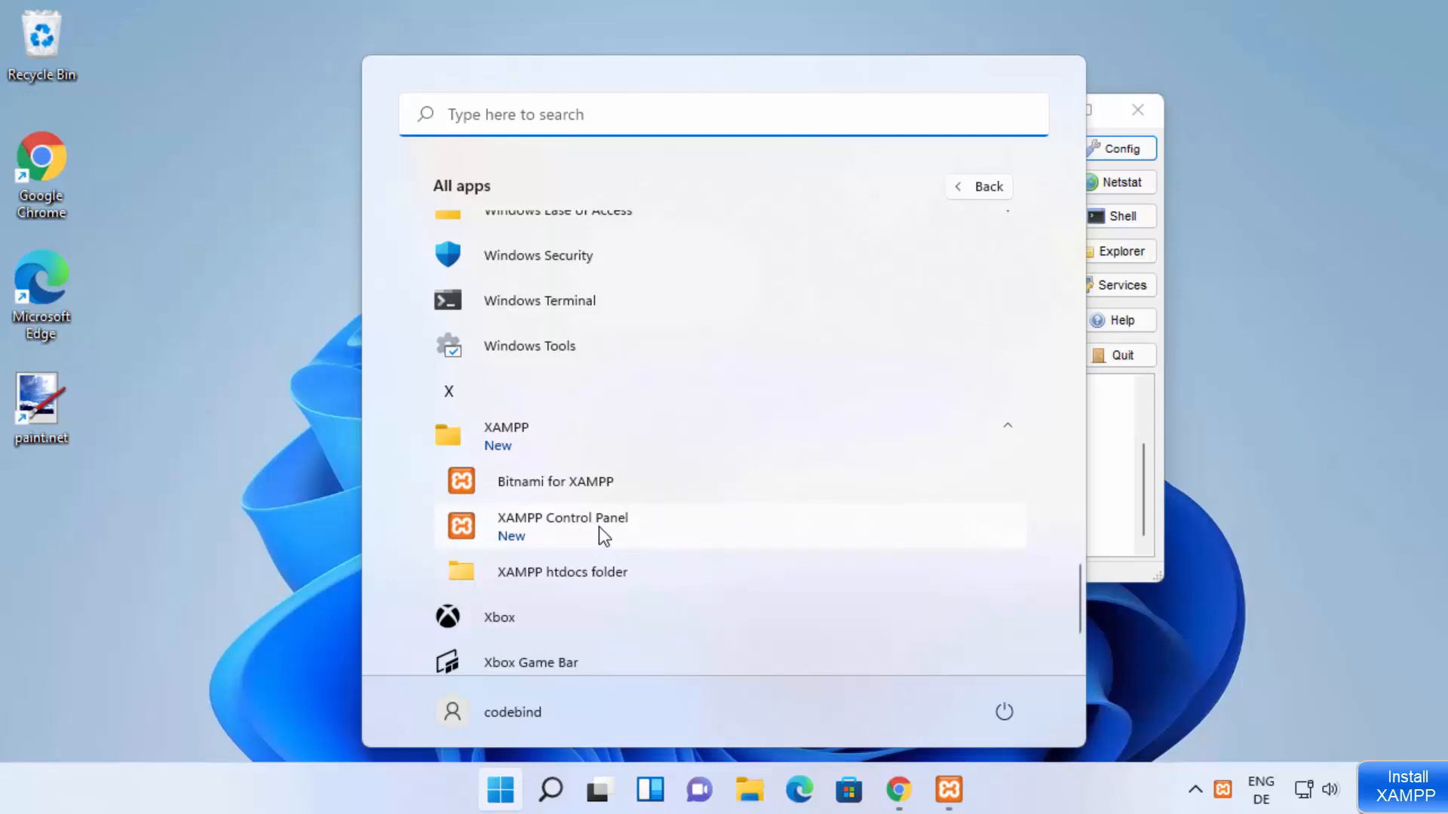
{"action": "left_click", "coordinate": [559, 531]}
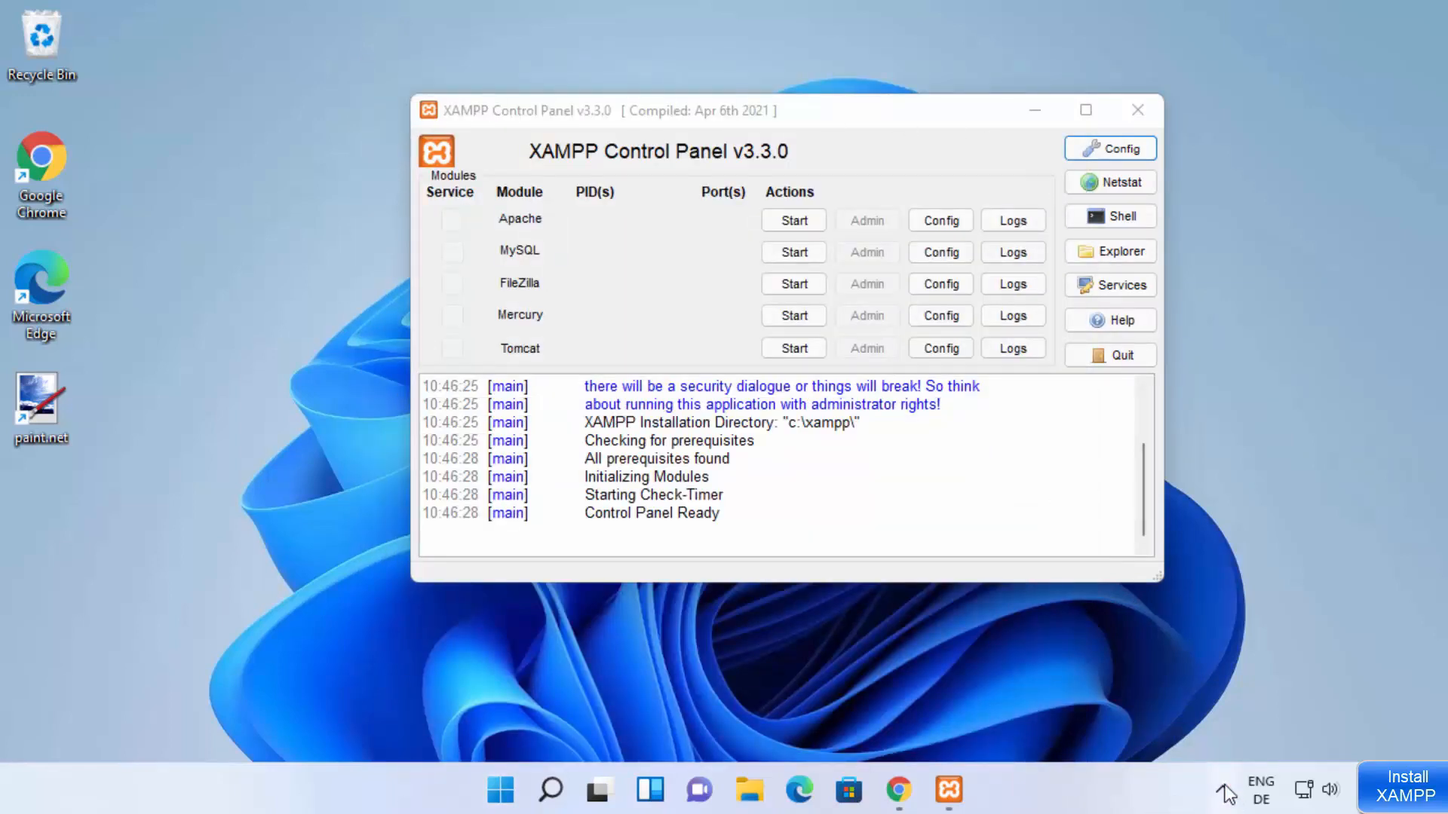
Step: Examine the module menu of the XAMPP icon among the hidden system tray icons, then close it
{"action": "left_click", "coordinate": [1223, 792]}
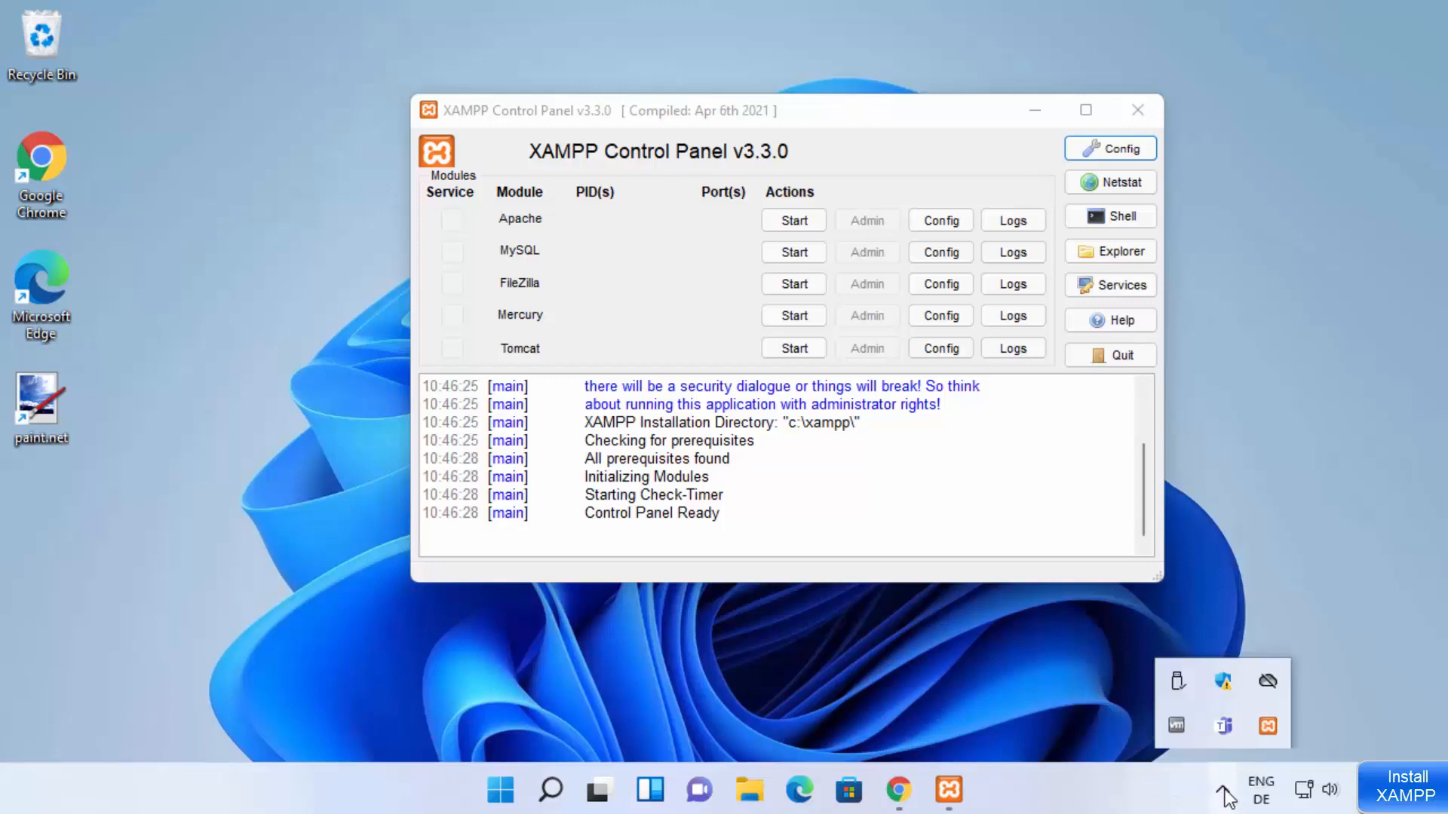
{"action": "right_click", "coordinate": [1273, 731]}
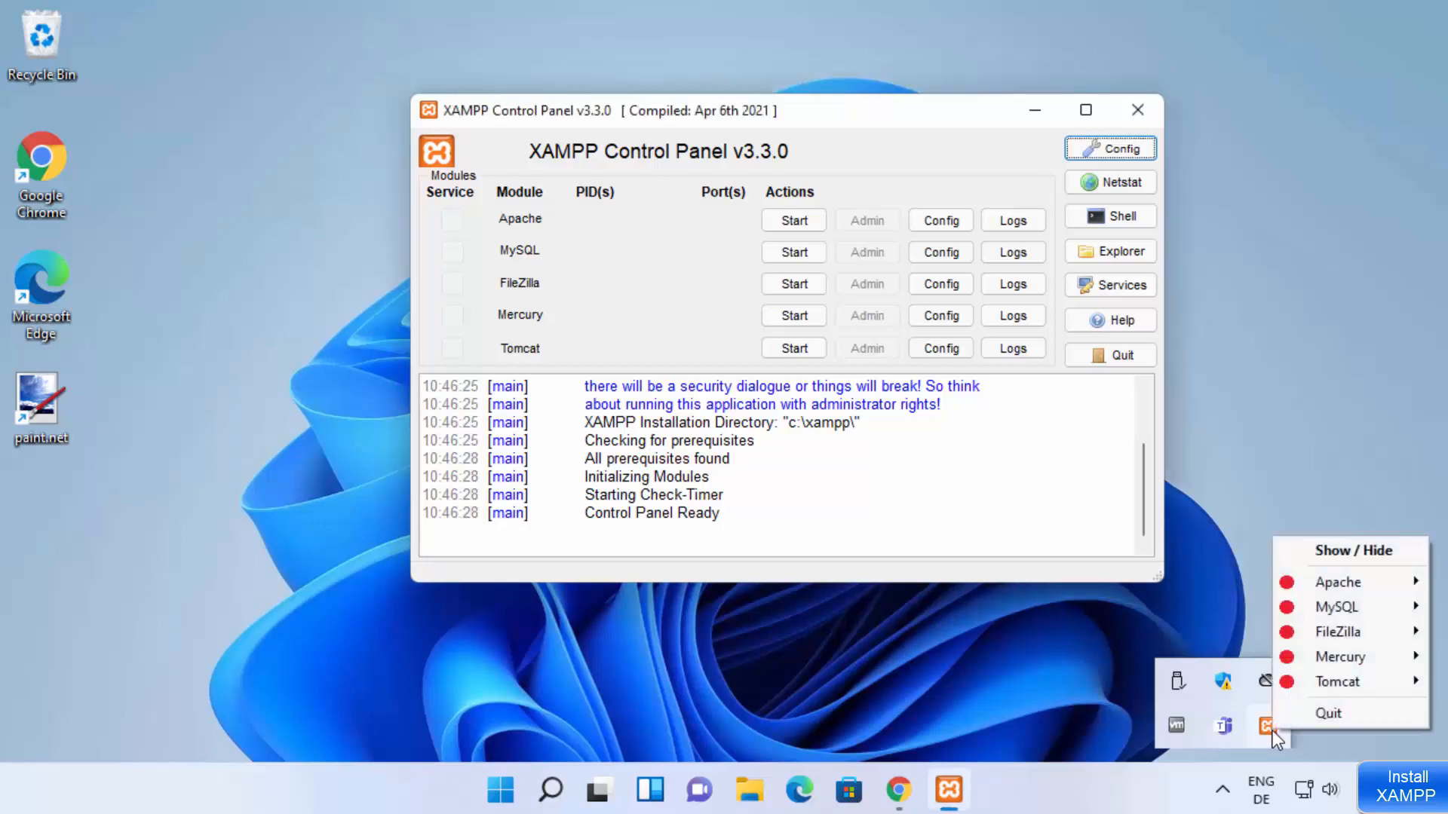
{"action": "left_click", "coordinate": [1198, 489]}
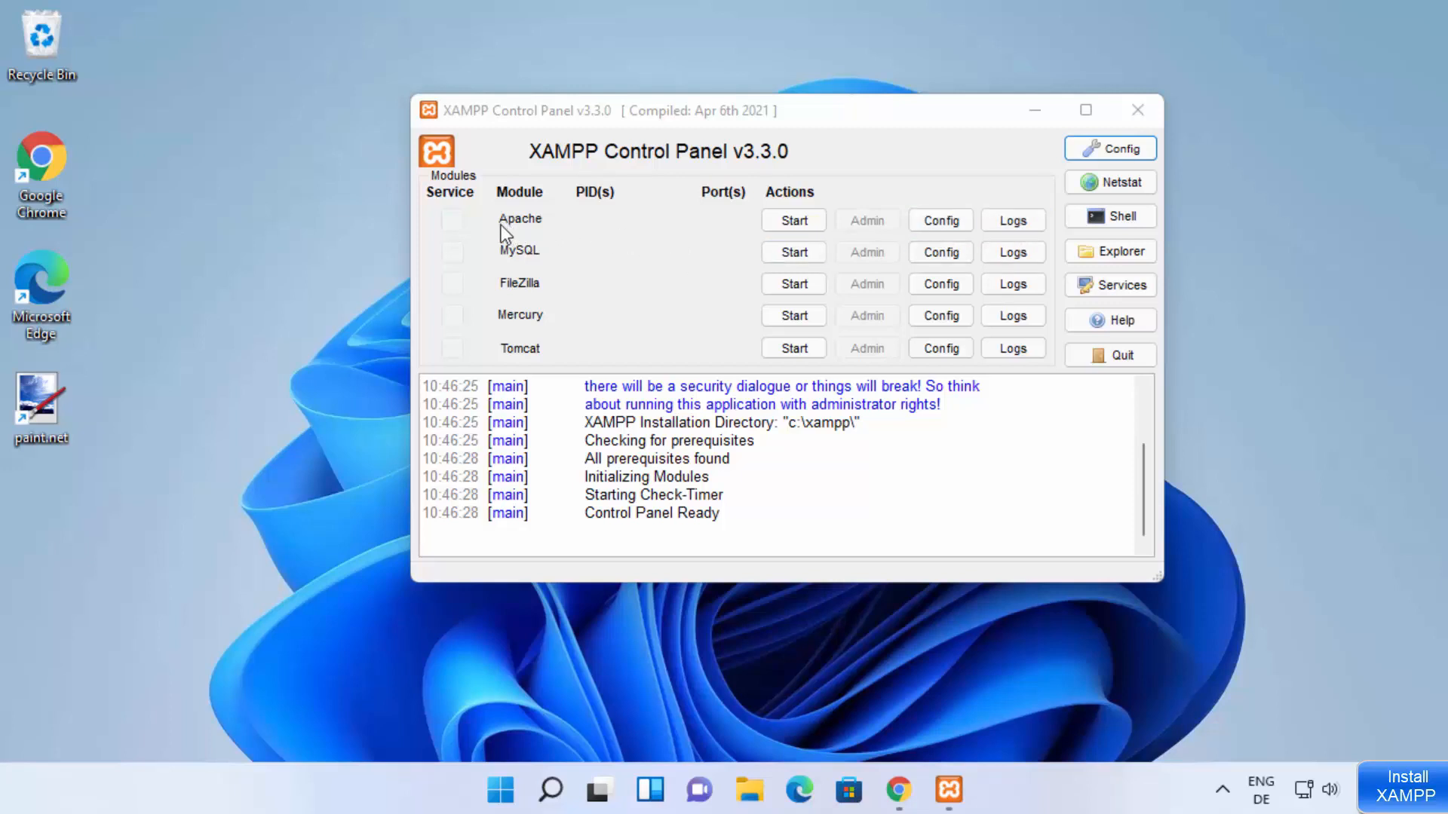
Step: Start the Apache module and open localhost in a new Chrome tab
{"action": "left_click", "coordinate": [802, 222]}
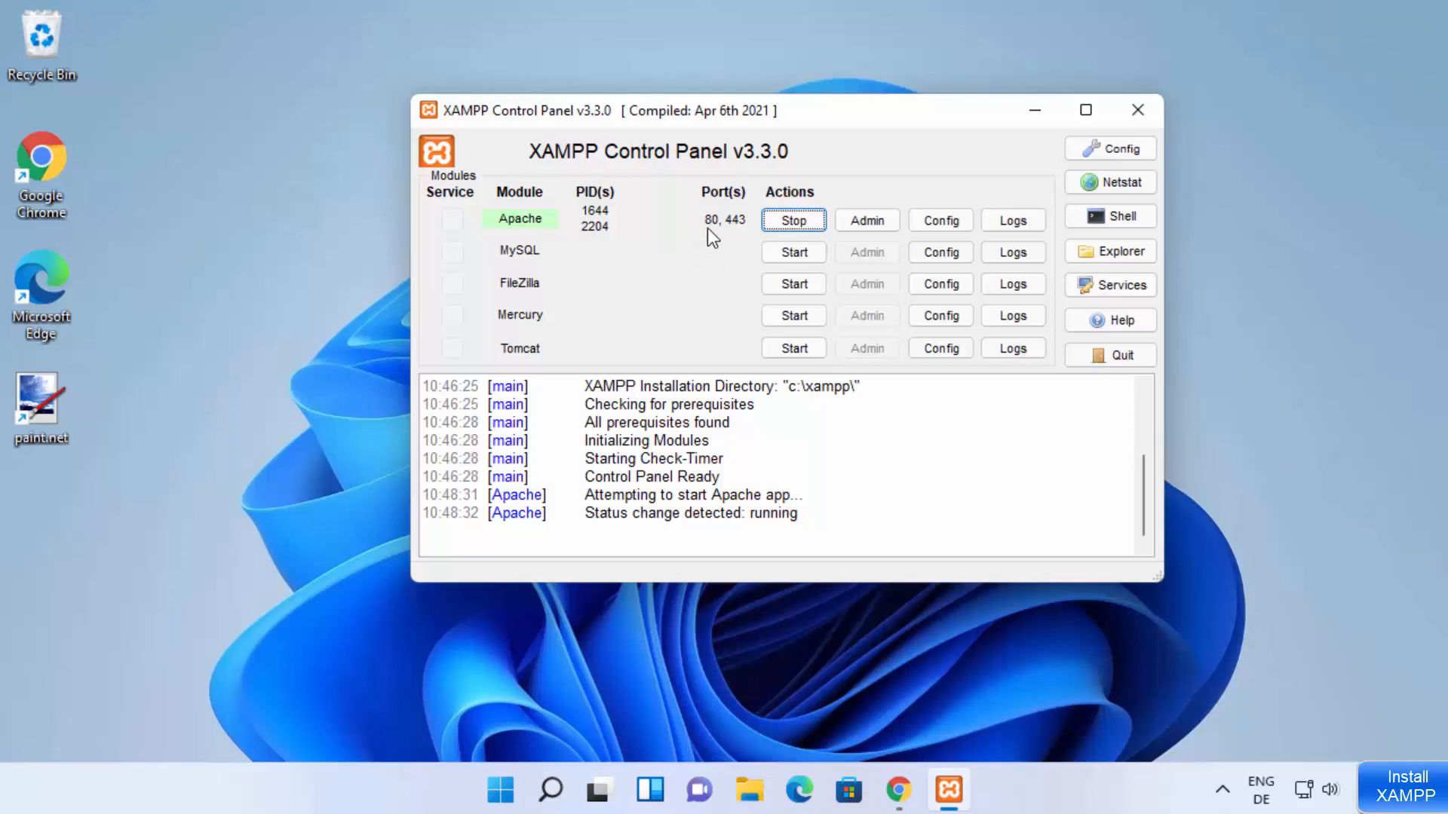
{"action": "left_click", "coordinate": [898, 790]}
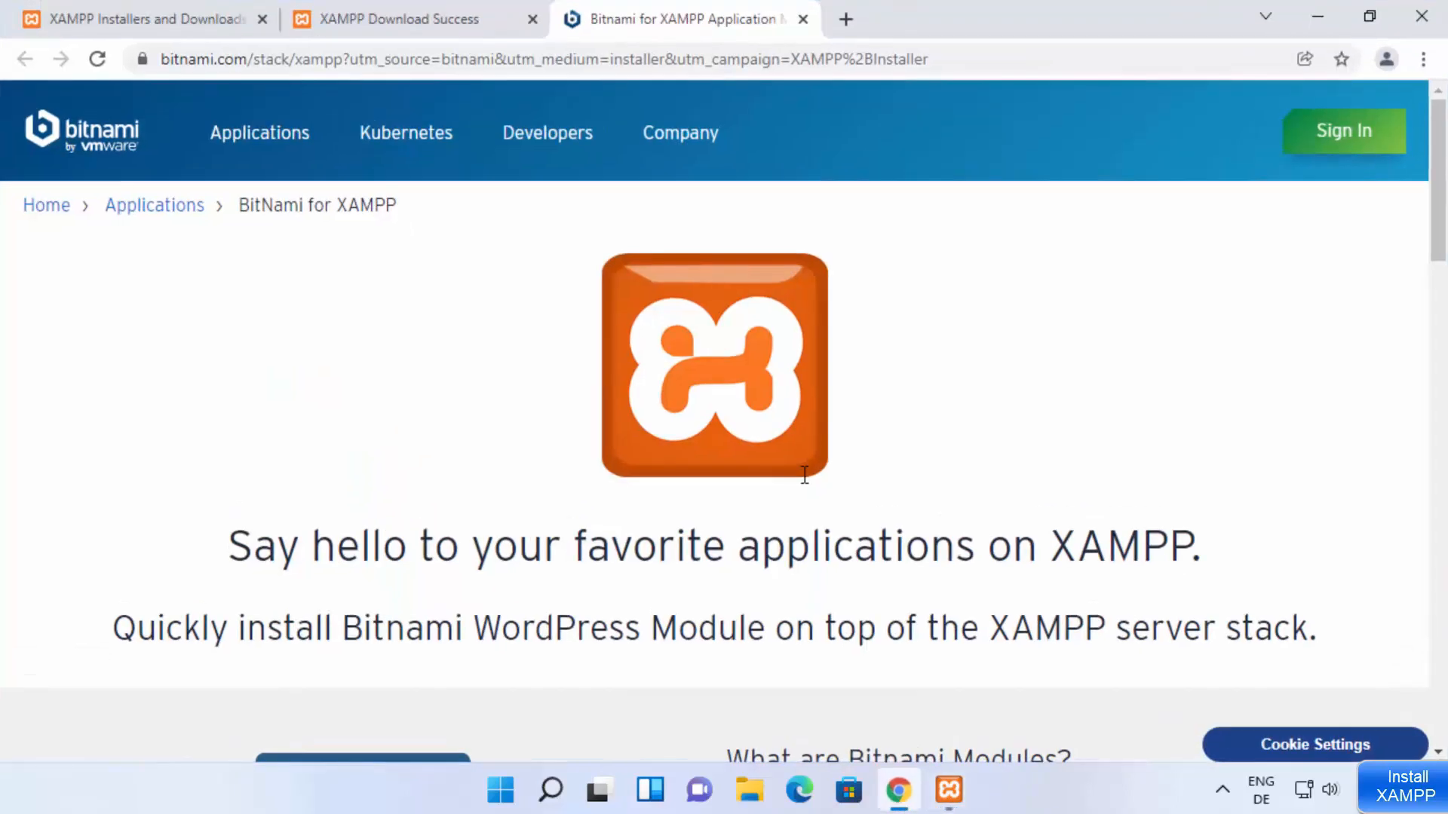
{"action": "left_click", "coordinate": [845, 19]}
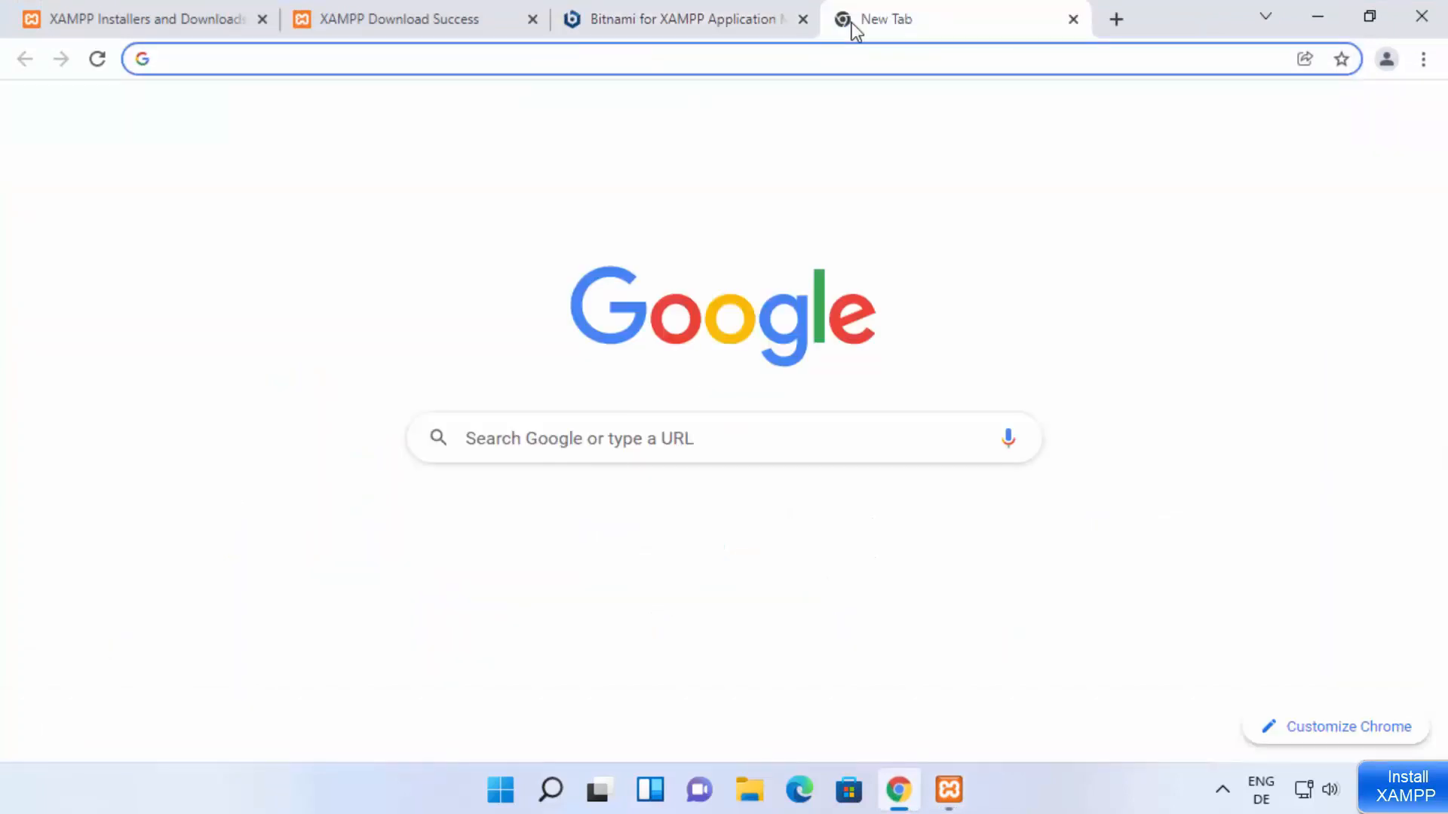
{"action": "type", "text": "localh"}
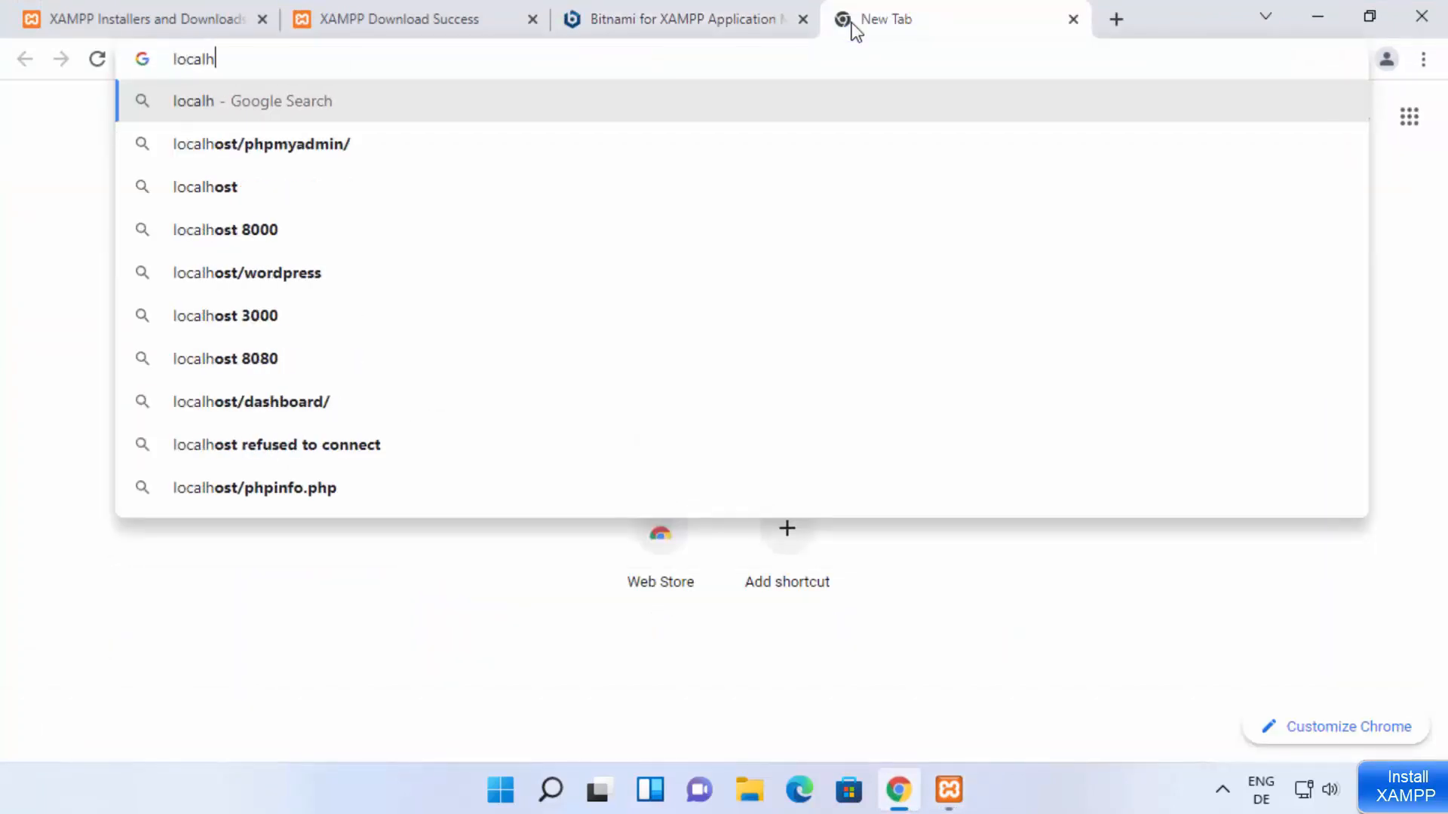
{"action": "type", "text": "ost"}
{"action": "key", "text": "Return"}
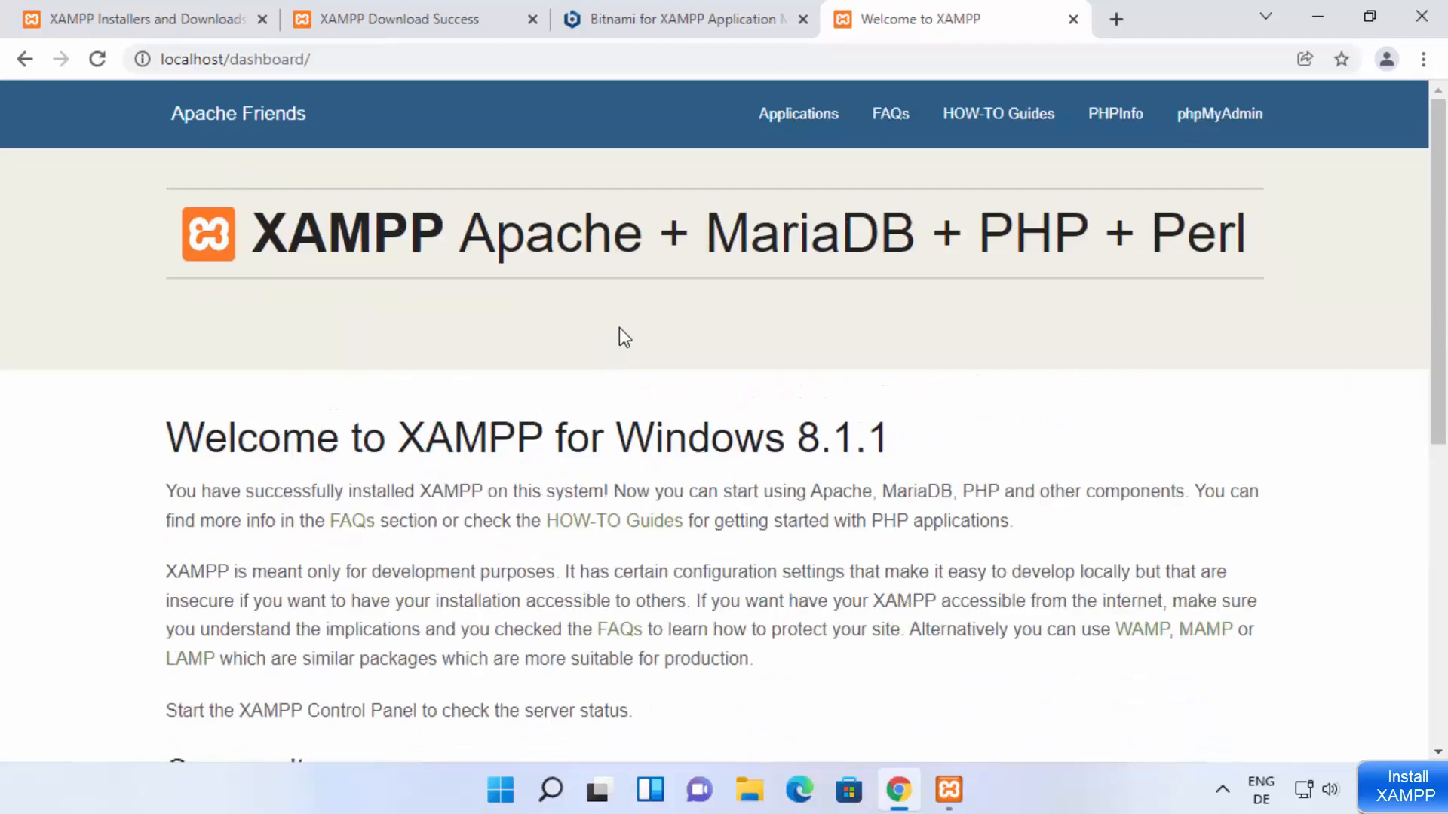
Step: Look through the XAMPP welcome page and open phpMyAdmin from it
{"action": "scroll", "coordinate": [630, 351], "scroll_direction": "down", "scroll_amount": 3}
{"action": "scroll", "coordinate": [631, 352], "scroll_direction": "down", "scroll_amount": 5}
{"action": "scroll", "coordinate": [637, 656], "scroll_direction": "up", "scroll_amount": 5}
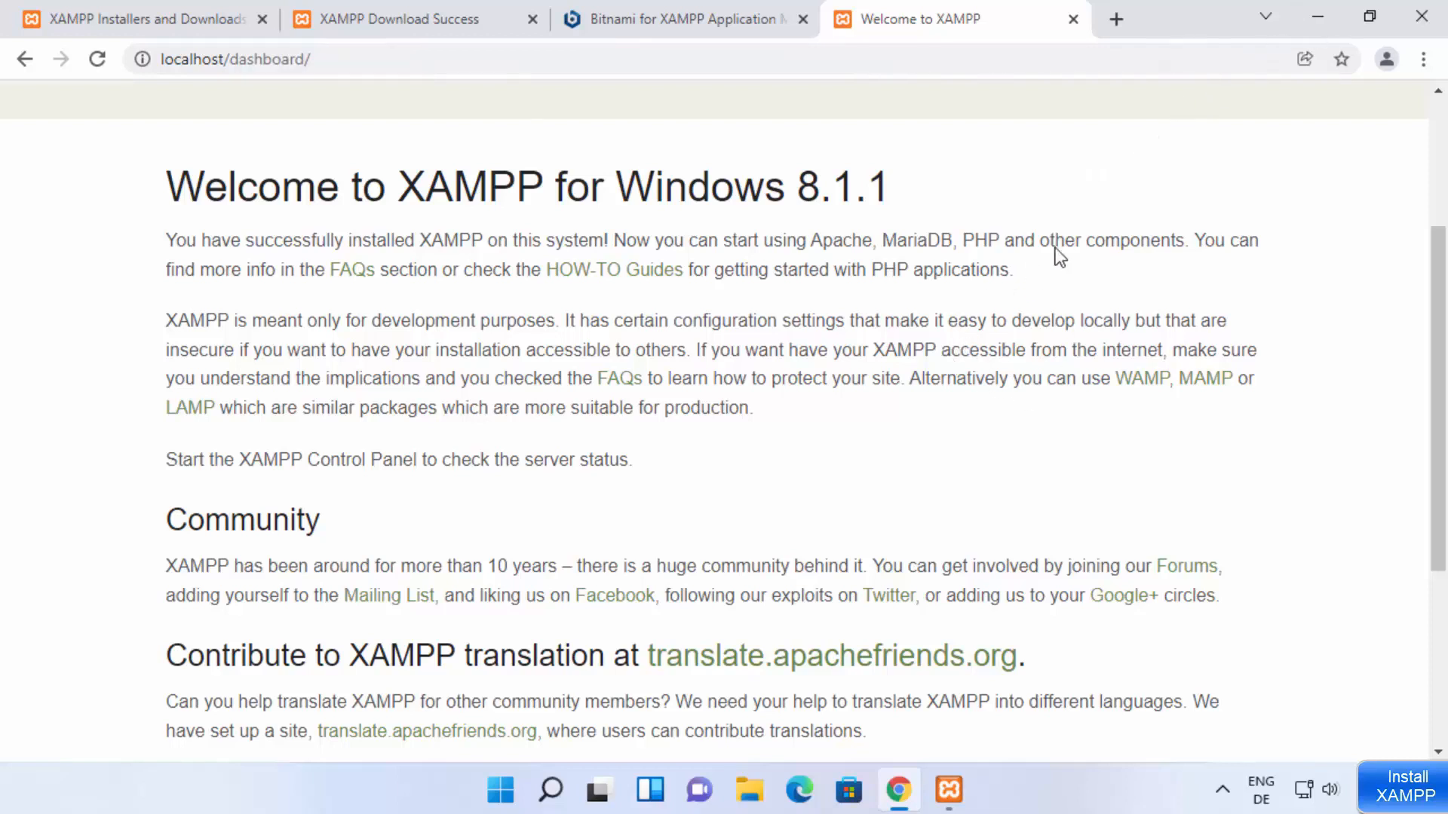
{"action": "scroll", "coordinate": [813, 277], "scroll_direction": "up", "scroll_amount": 3}
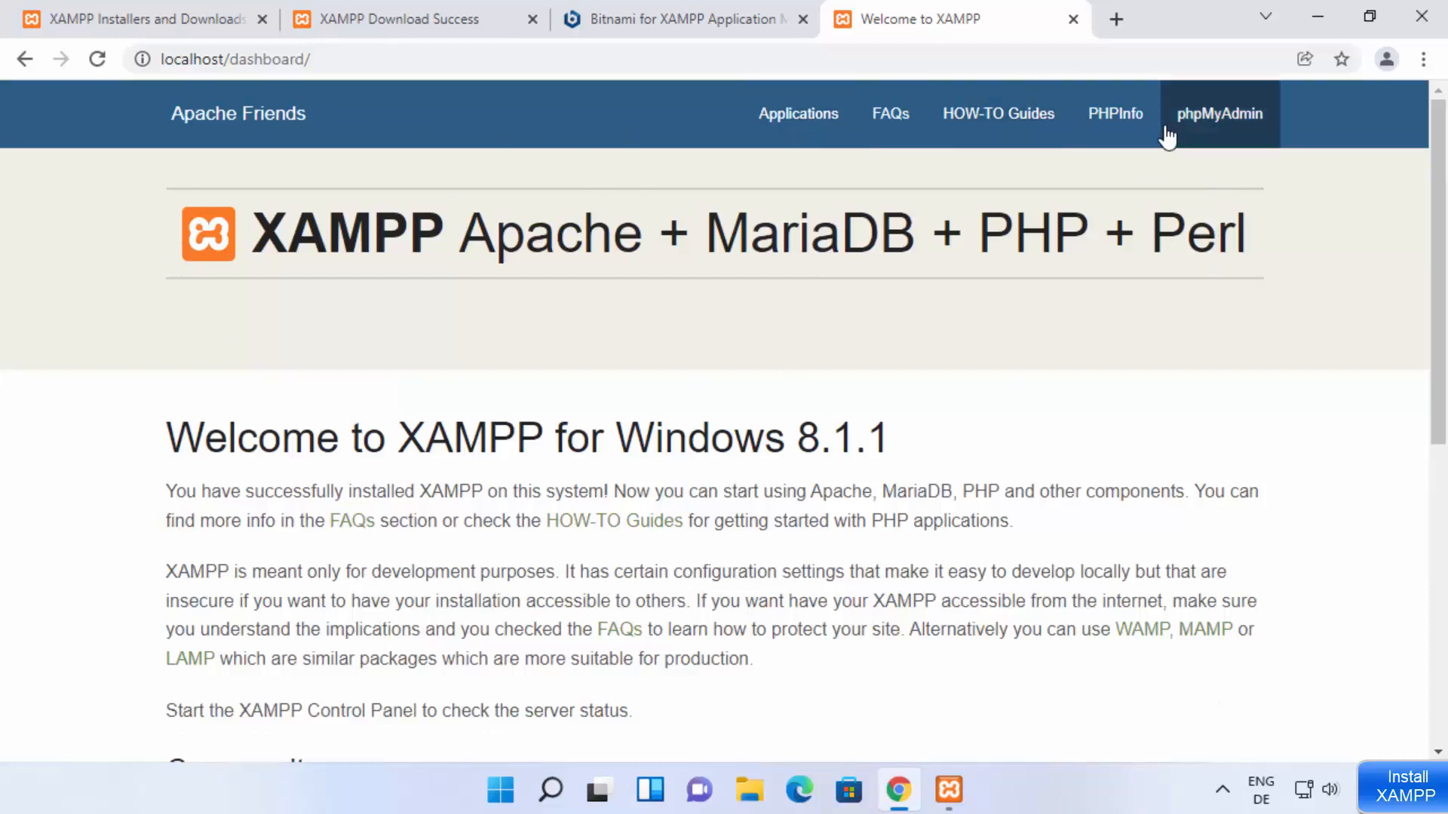
{"action": "left_click", "coordinate": [1219, 125]}
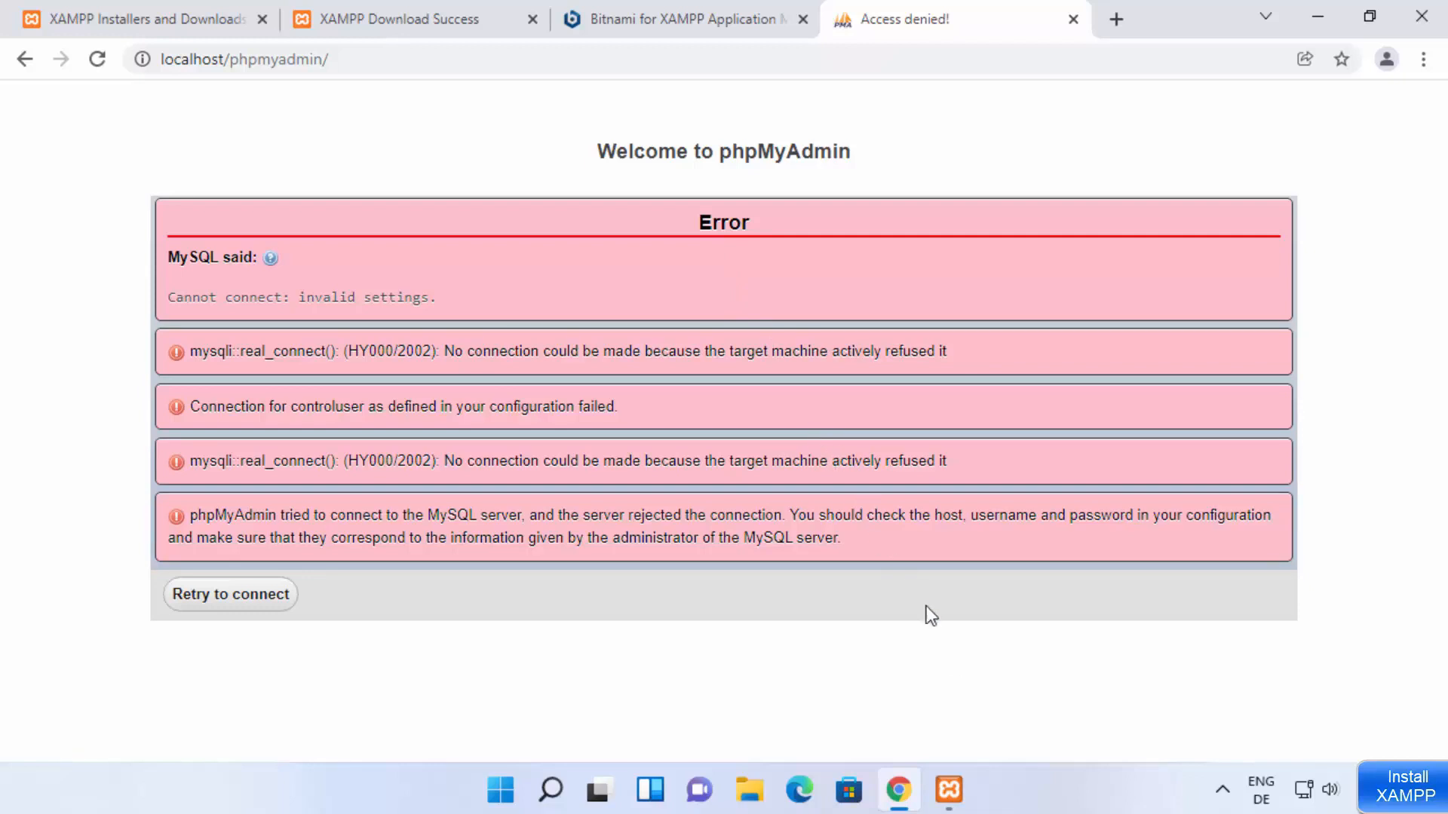
Step: Start the MySQL module in the XAMPP Control Panel with mysqld.exe allowed on public networks, and reload the phpMyAdmin page in Chrome
{"action": "left_click", "coordinate": [948, 789]}
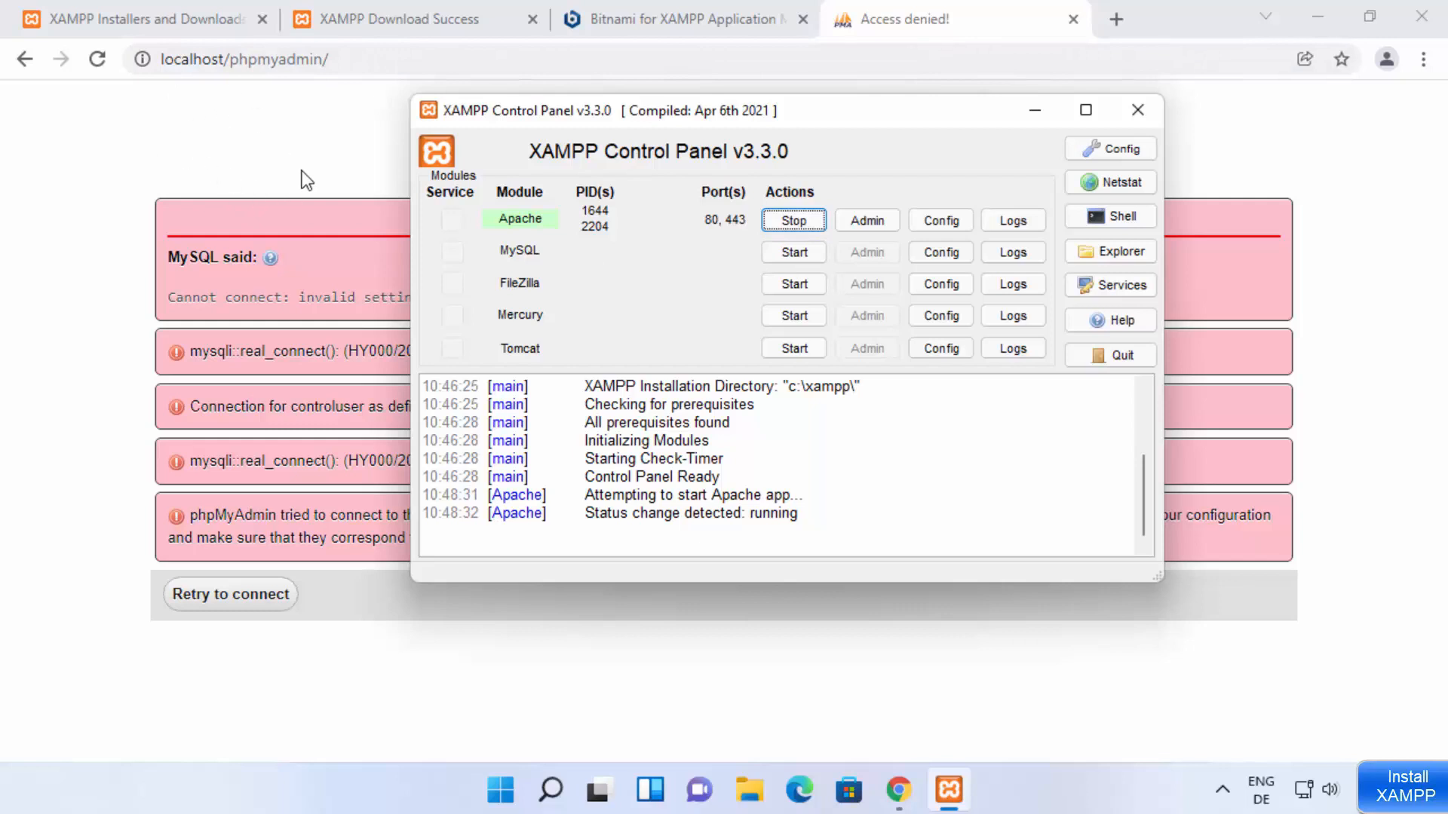
{"action": "left_click", "coordinate": [789, 256]}
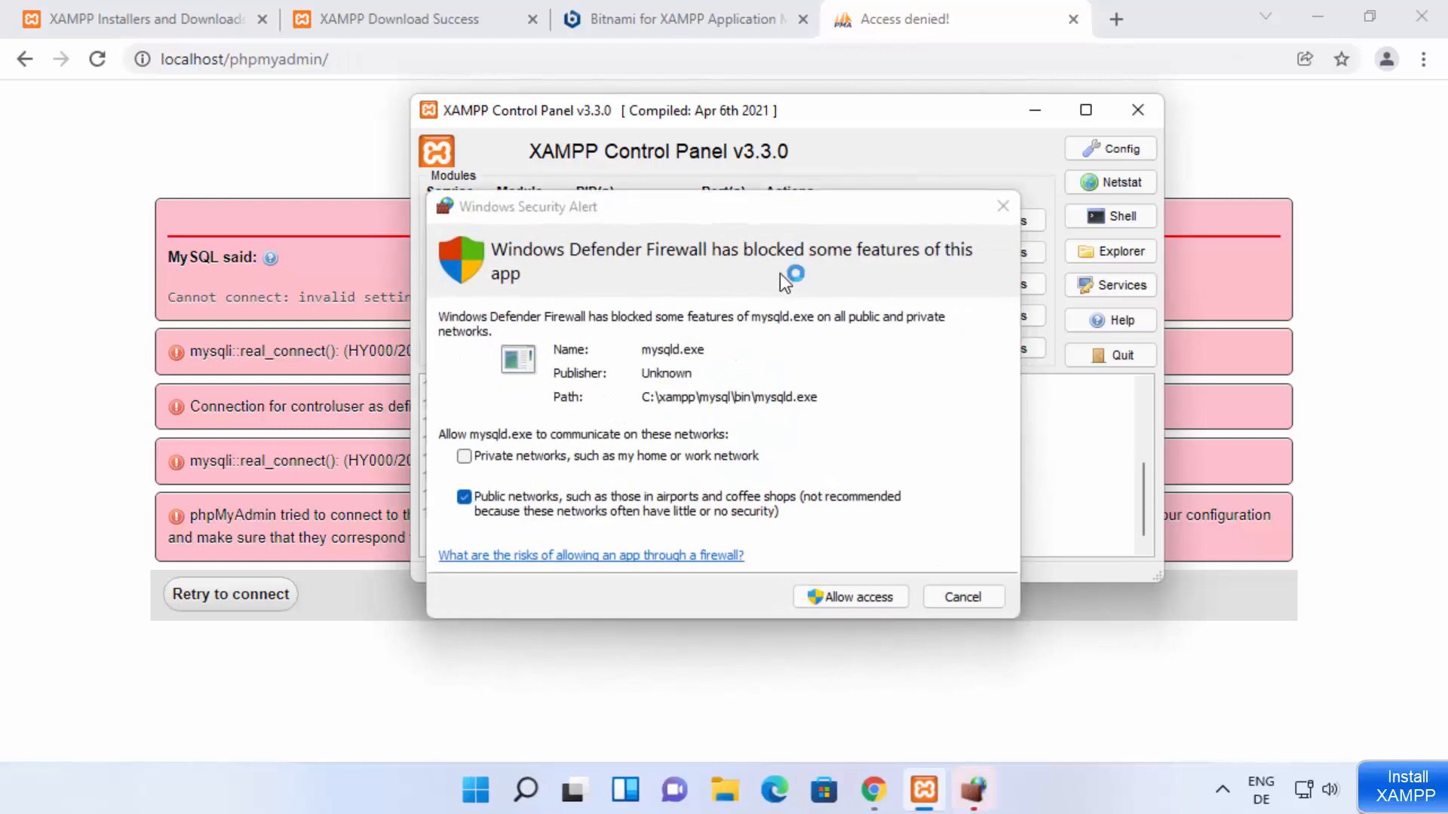
{"action": "left_click", "coordinate": [837, 600]}
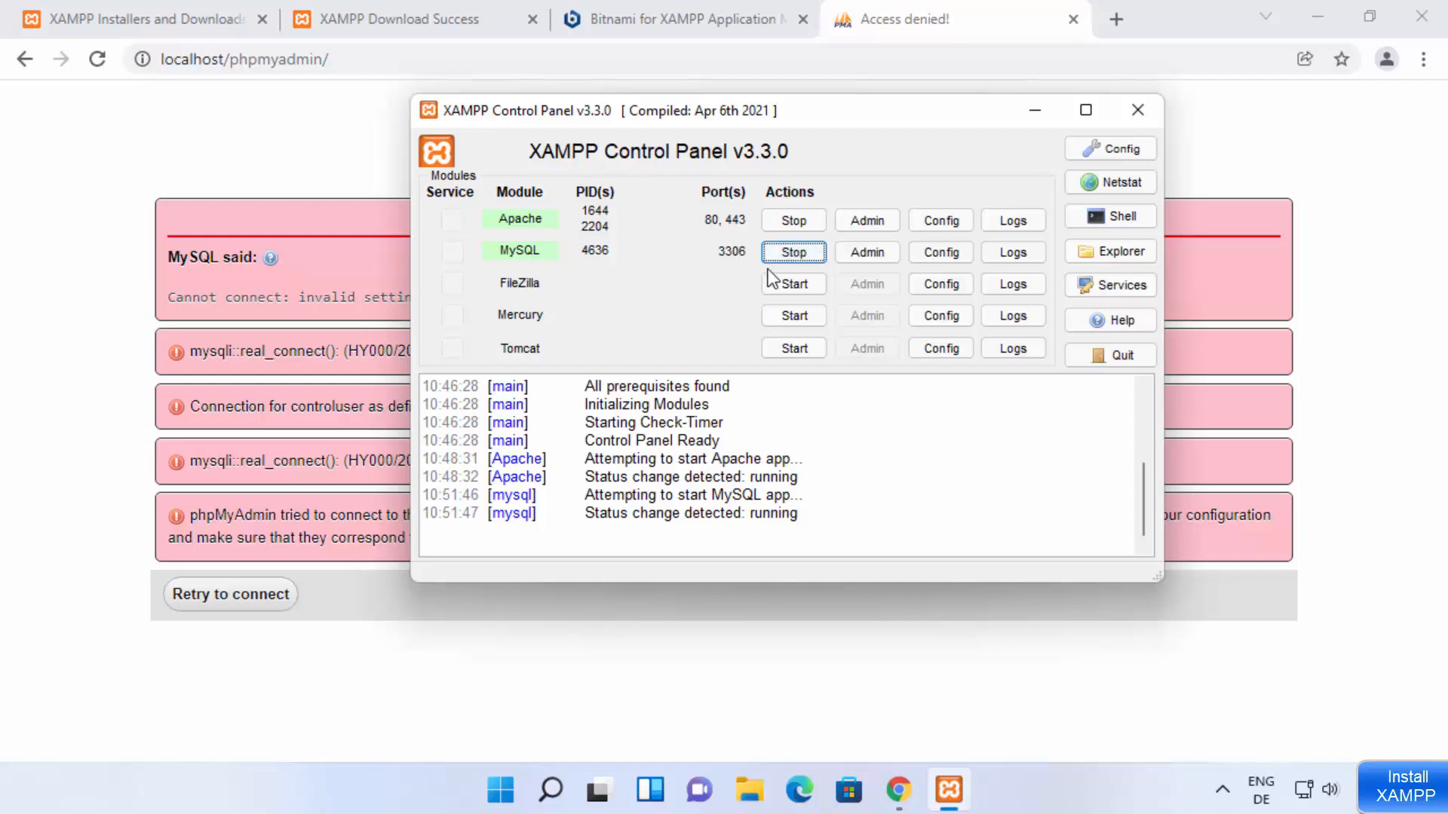
{"action": "left_click", "coordinate": [140, 282]}
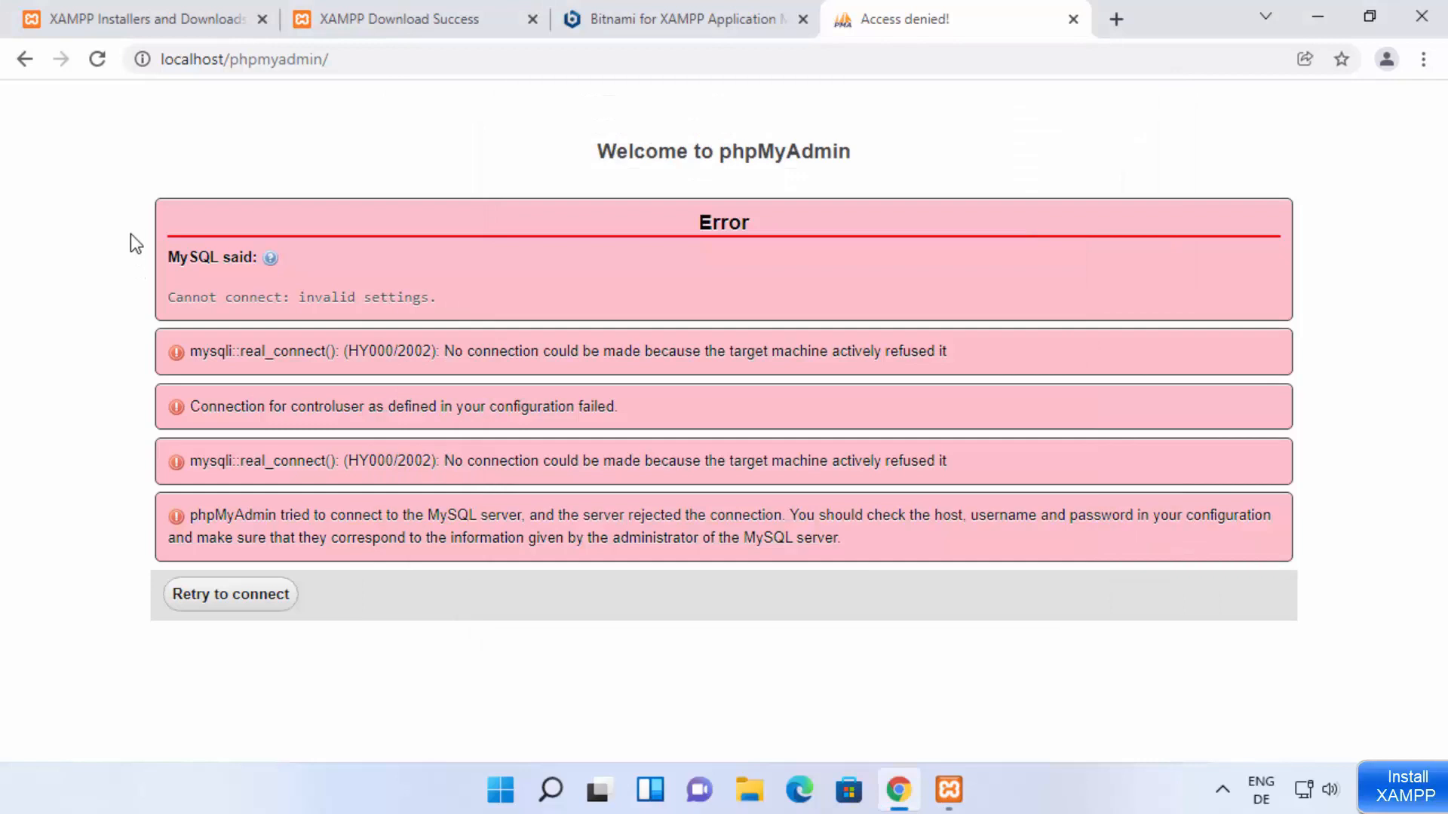
{"action": "left_click", "coordinate": [97, 60]}
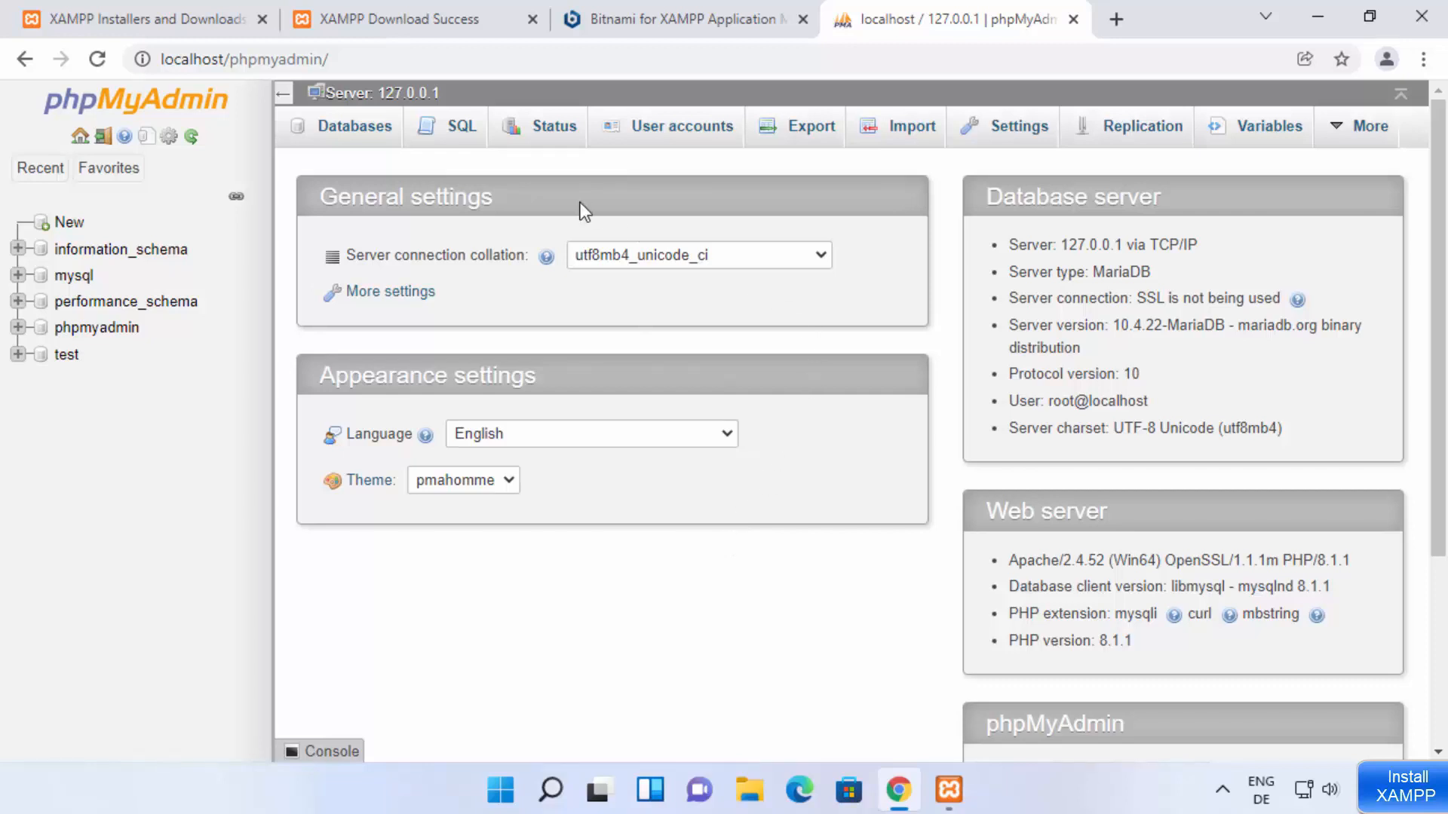
Step: Minimize Chrome and examine the Netstat list of TCP listening sockets from the XAMPP Control Panel, then close the list
{"action": "left_click", "coordinate": [1318, 17]}
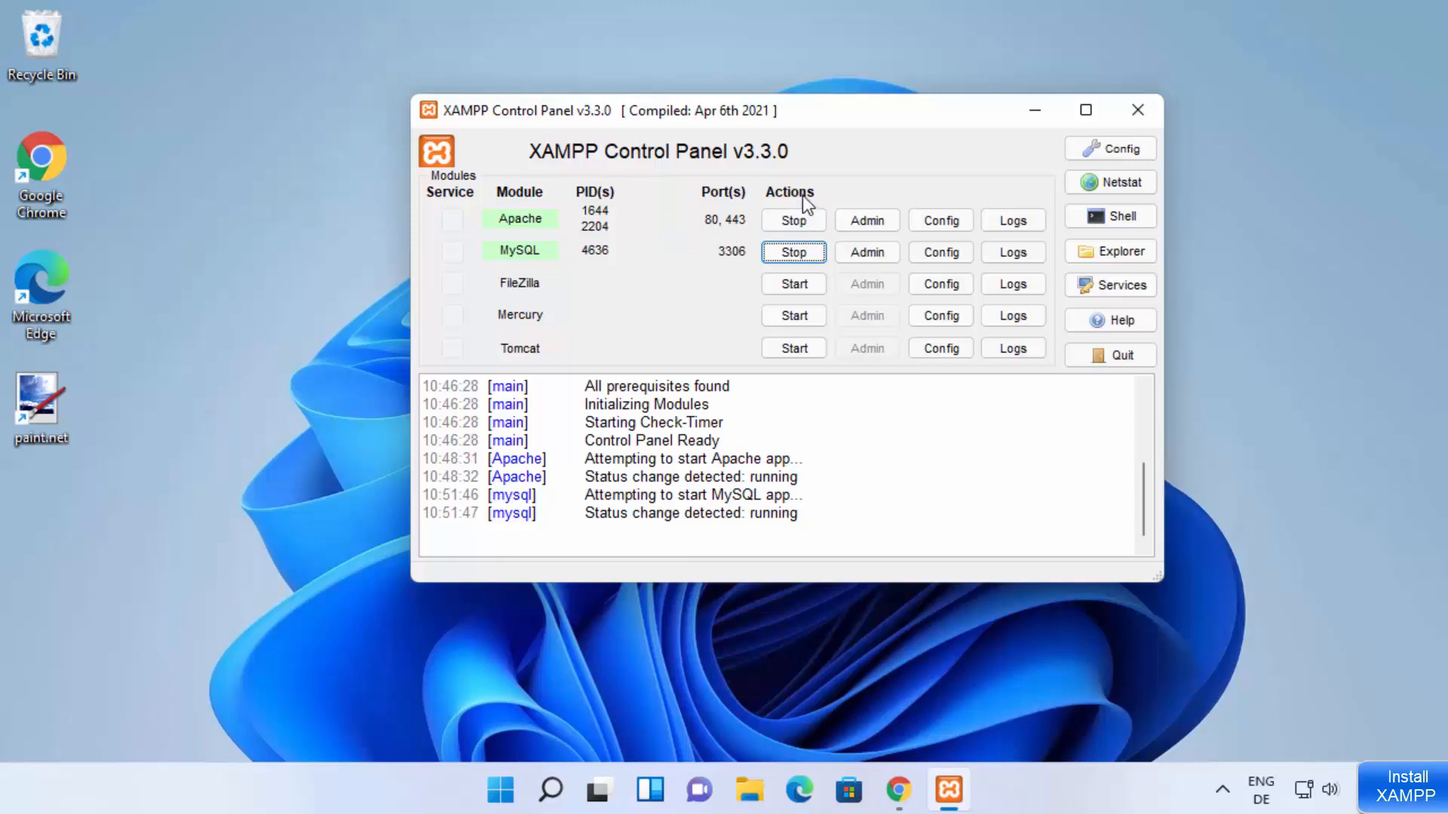
{"action": "left_click", "coordinate": [1114, 183]}
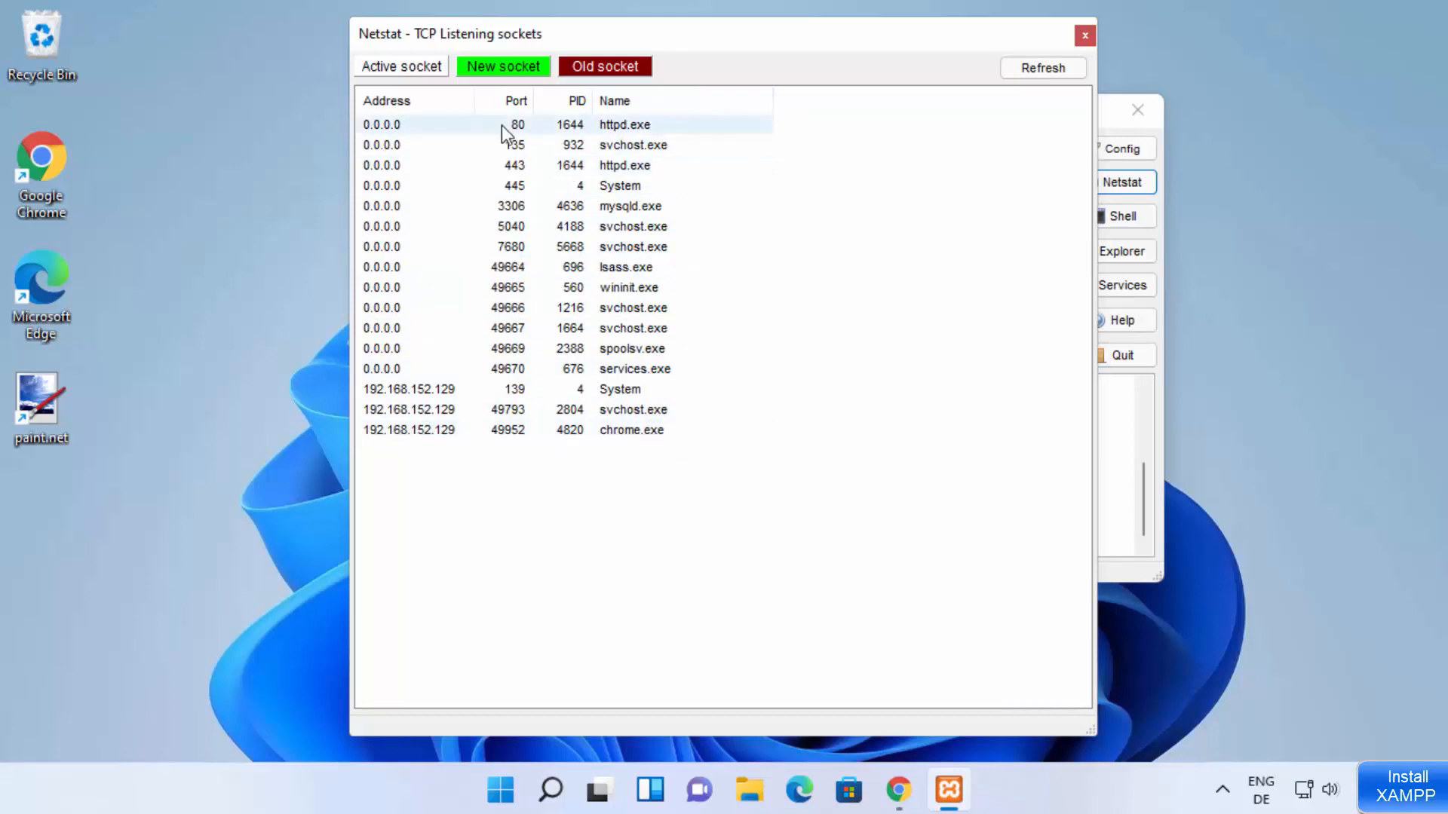
{"action": "left_click", "coordinate": [1084, 36]}
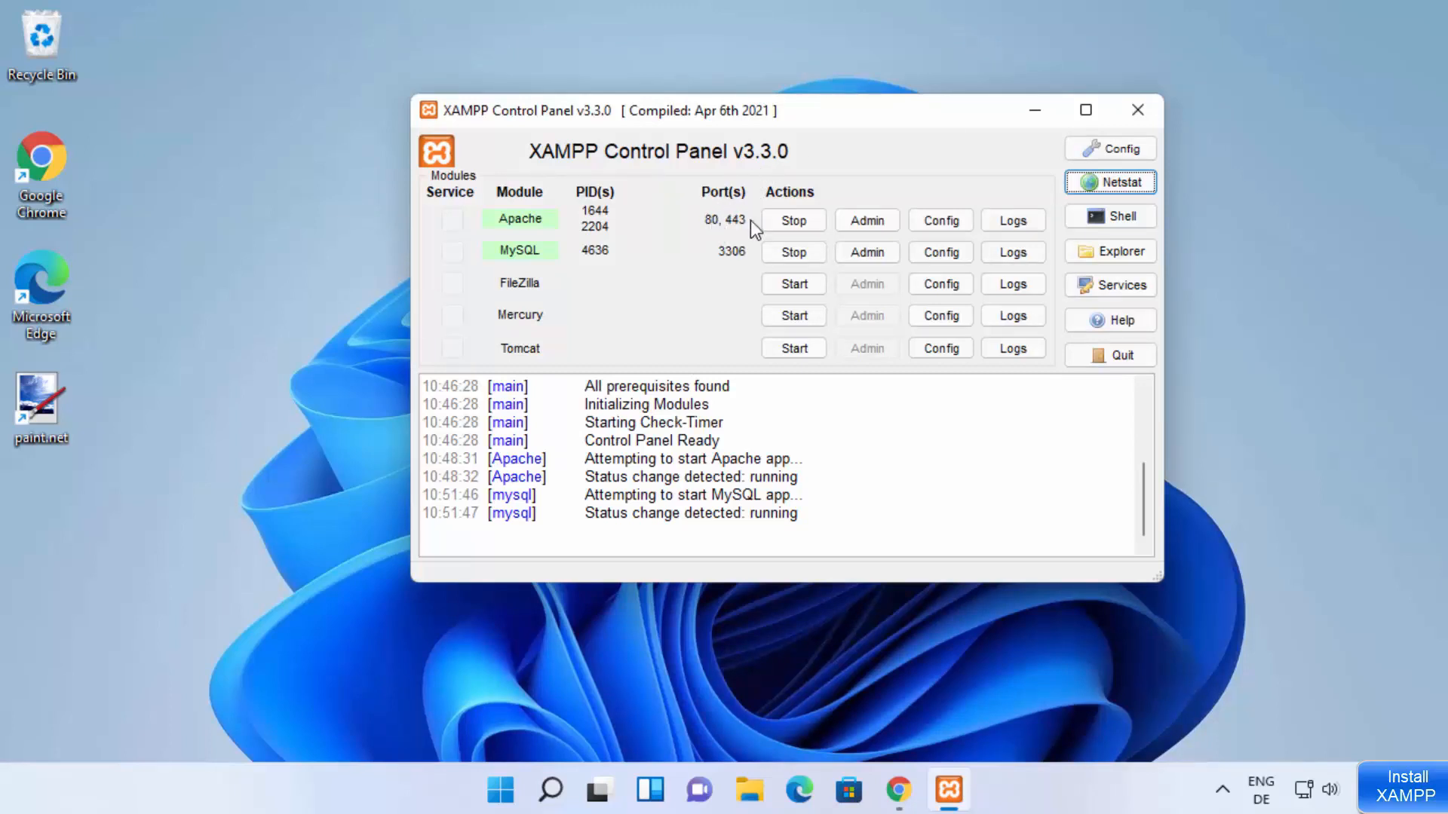
Step: Stop the Apache module and open its httpd.conf configuration file in Notepad
{"action": "left_click", "coordinate": [786, 221]}
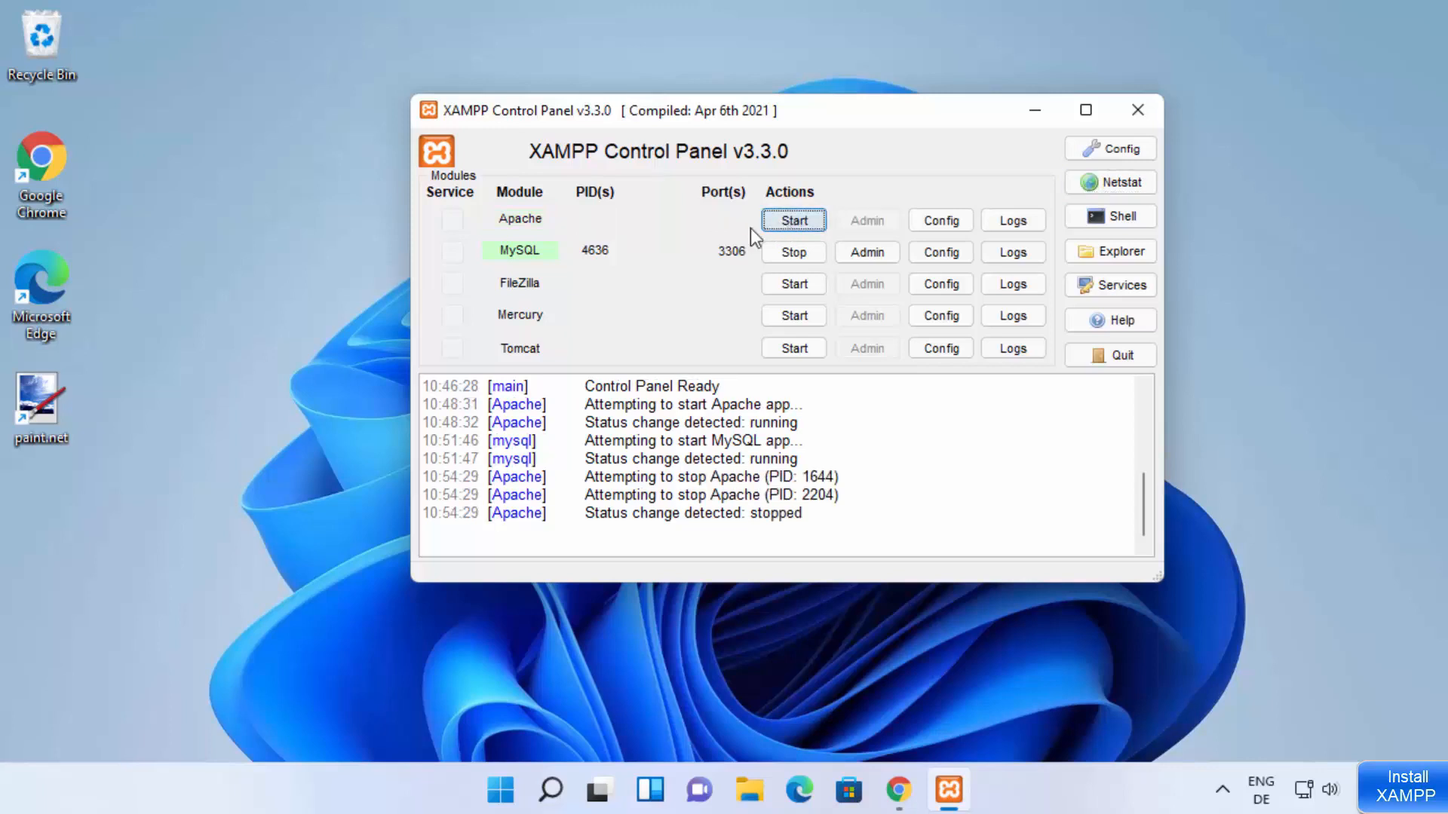
{"action": "left_click", "coordinate": [938, 222]}
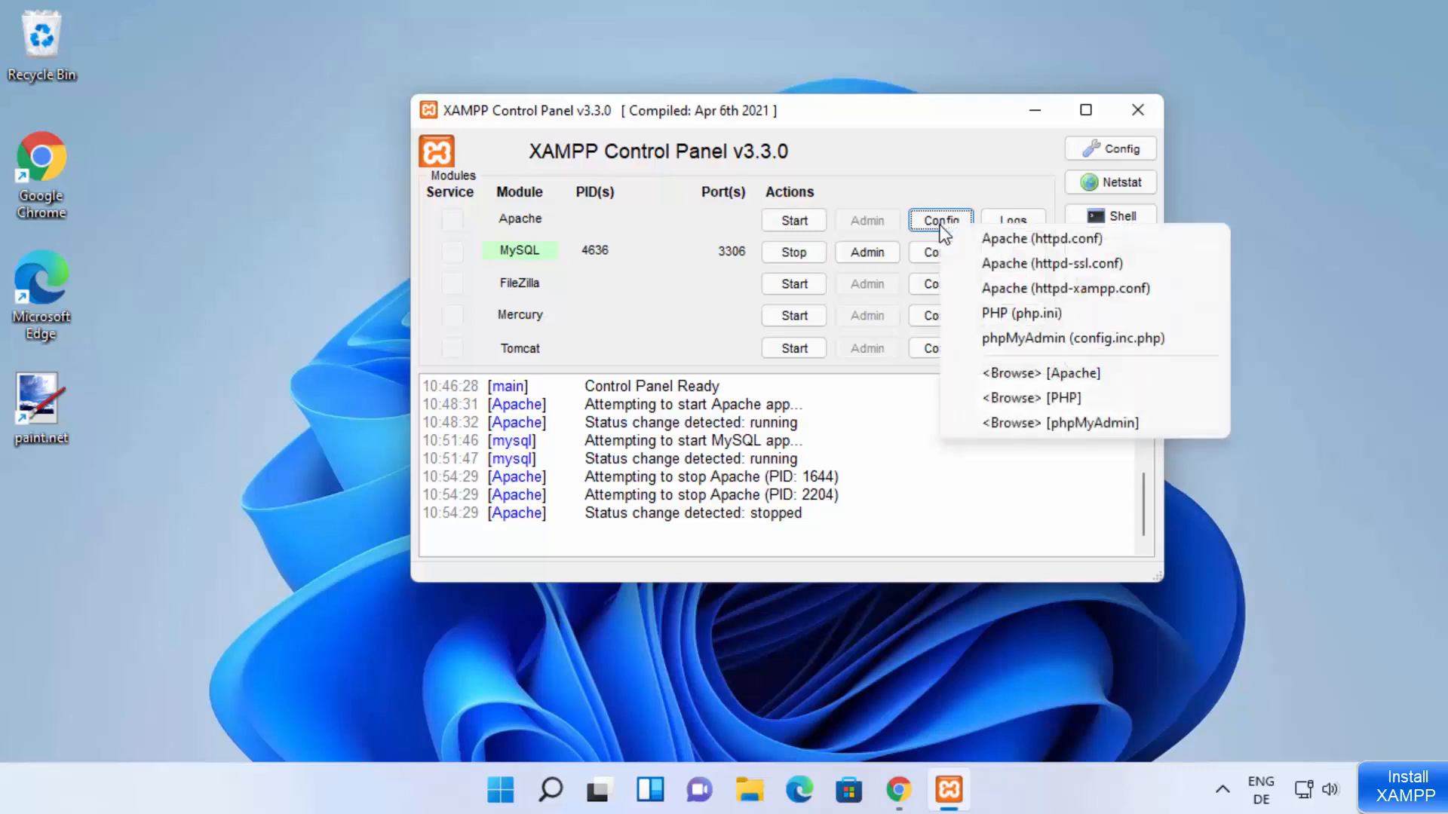
{"action": "left_click", "coordinate": [1050, 240]}
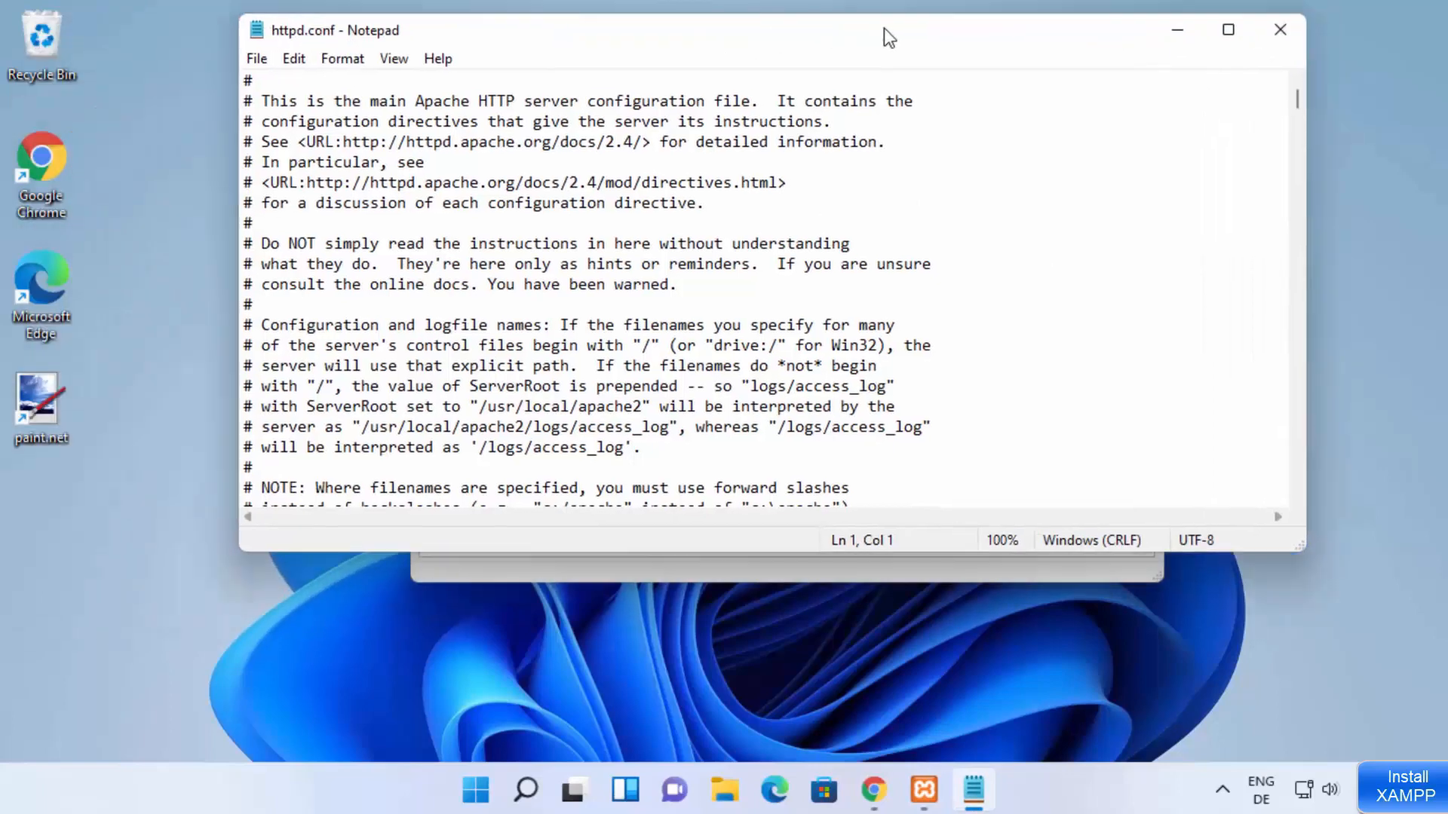
{"action": "left_click_drag", "start_coordinate": [883, 29], "coordinate": [913, 26]}
{"action": "left_click", "coordinate": [770, 141]}
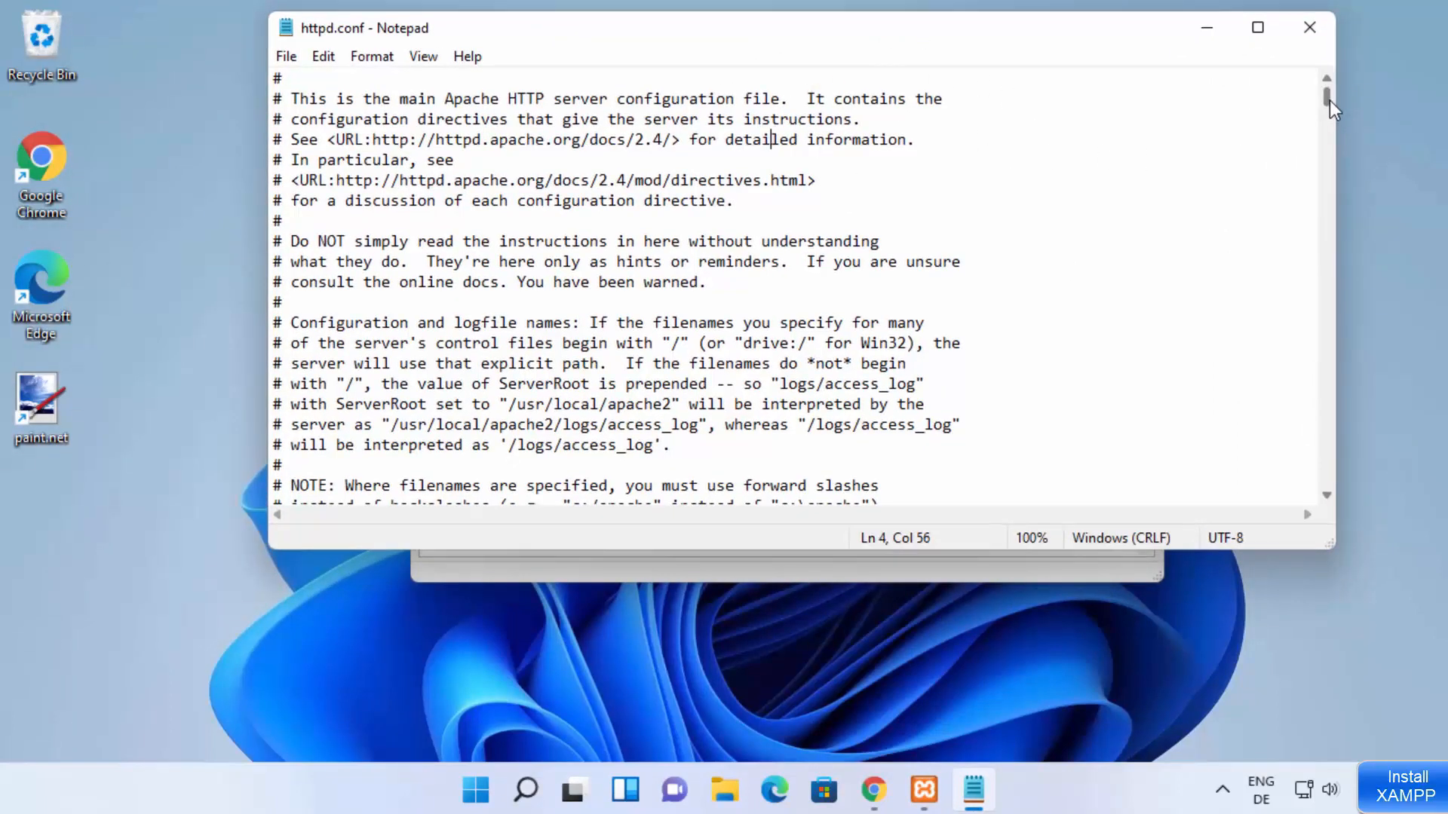
Step: Set the port in the active Listen directive of httpd.conf to 8080
{"action": "left_click_drag", "start_coordinate": [1328, 101], "coordinate": [1328, 134]}
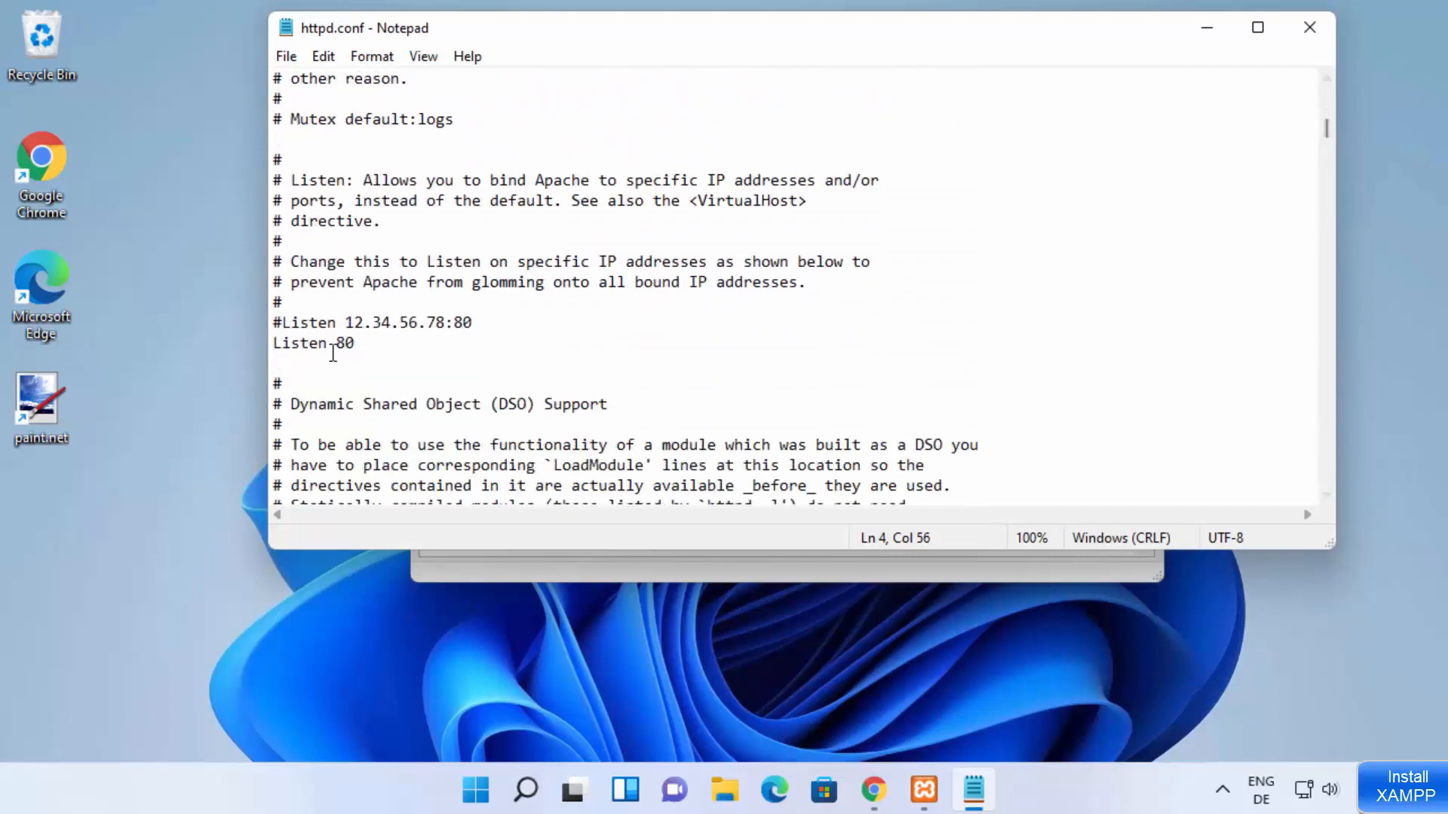
{"action": "double_click", "coordinate": [278, 343]}
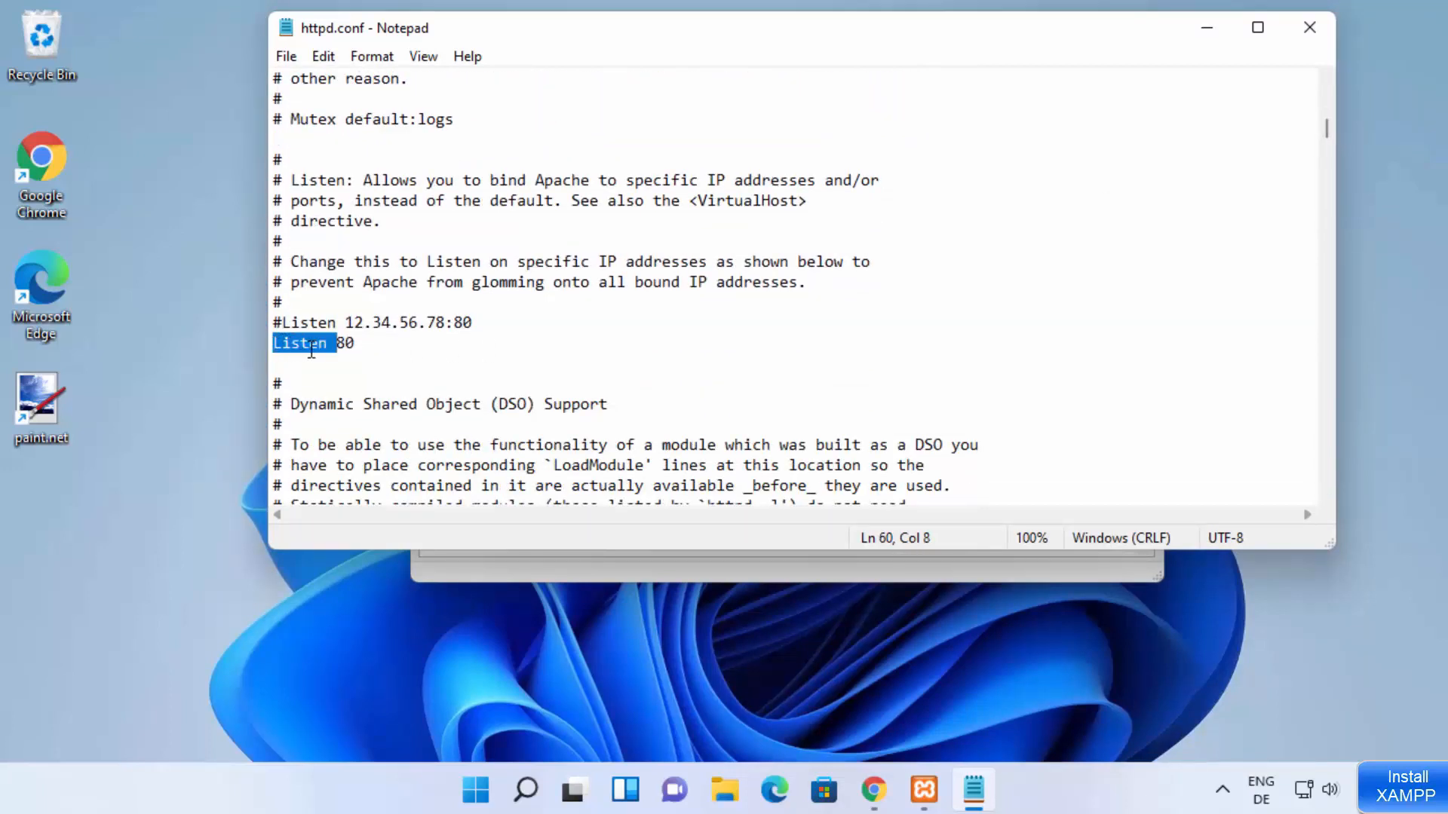
{"action": "left_click", "coordinate": [378, 358]}
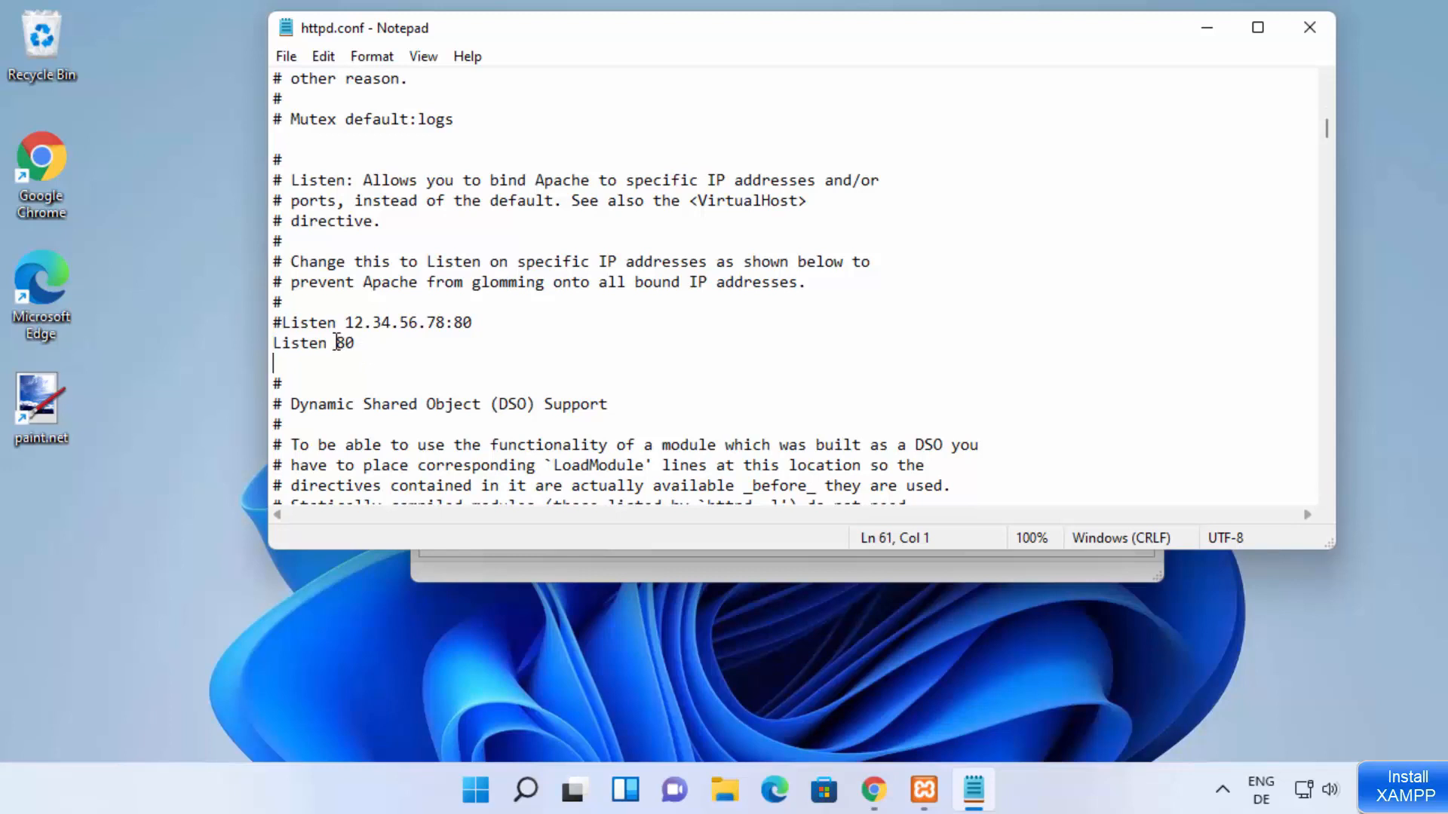
{"action": "left_click_drag", "start_coordinate": [337, 343], "coordinate": [354, 342]}
{"action": "left_click", "coordinate": [357, 344]}
{"action": "type", "text": "80"}
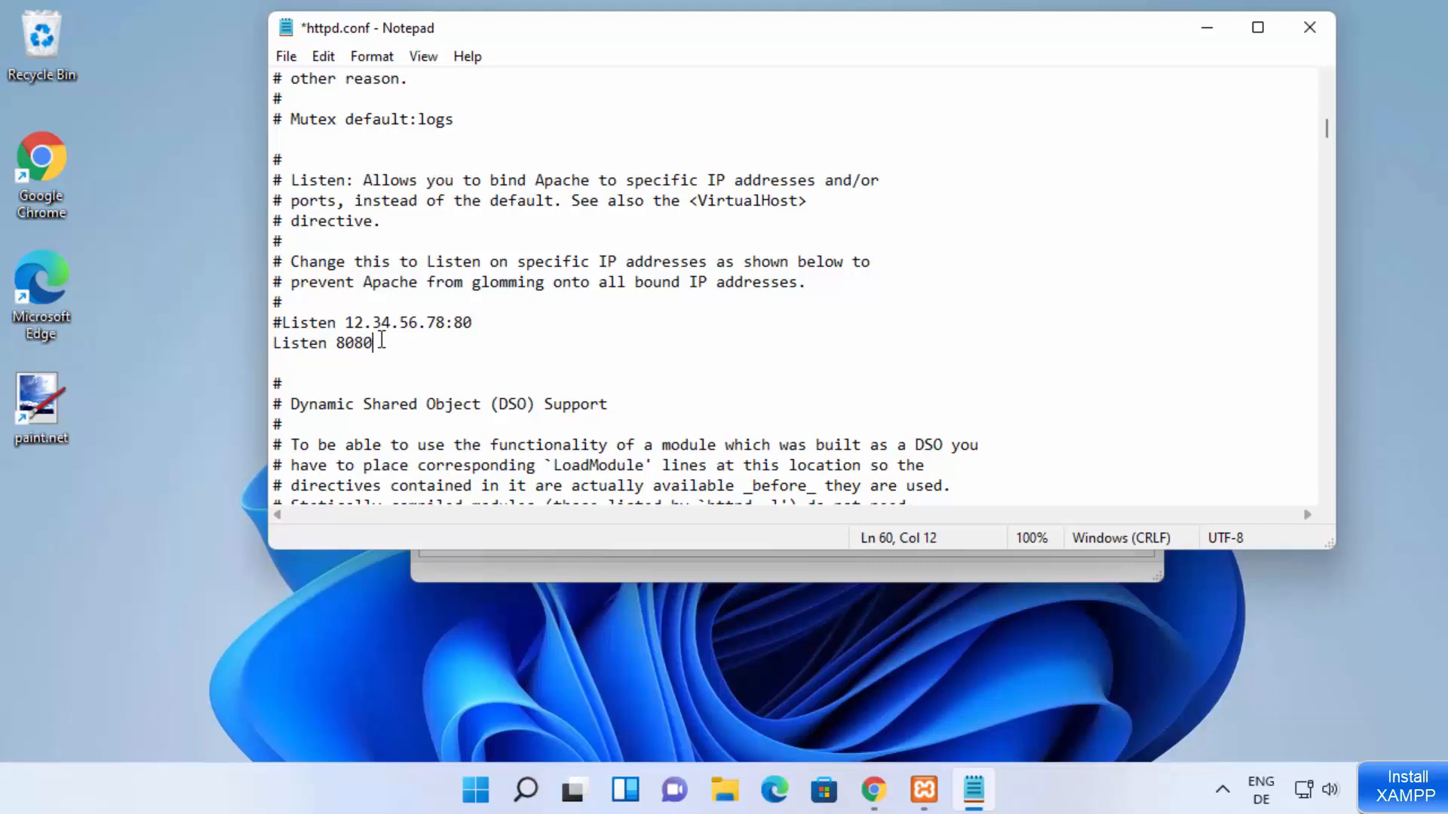
Step: Set the port in the commented-out Listen example line to 8080, making it "#Listen 12.34.56.78:8080"
{"action": "left_click", "coordinate": [520, 322]}
{"action": "type", "text": "80"}
{"action": "left_click", "coordinate": [281, 326]}
{"action": "left_click", "coordinate": [274, 326]}
{"action": "left_click_drag", "start_coordinate": [275, 326], "coordinate": [505, 324]}
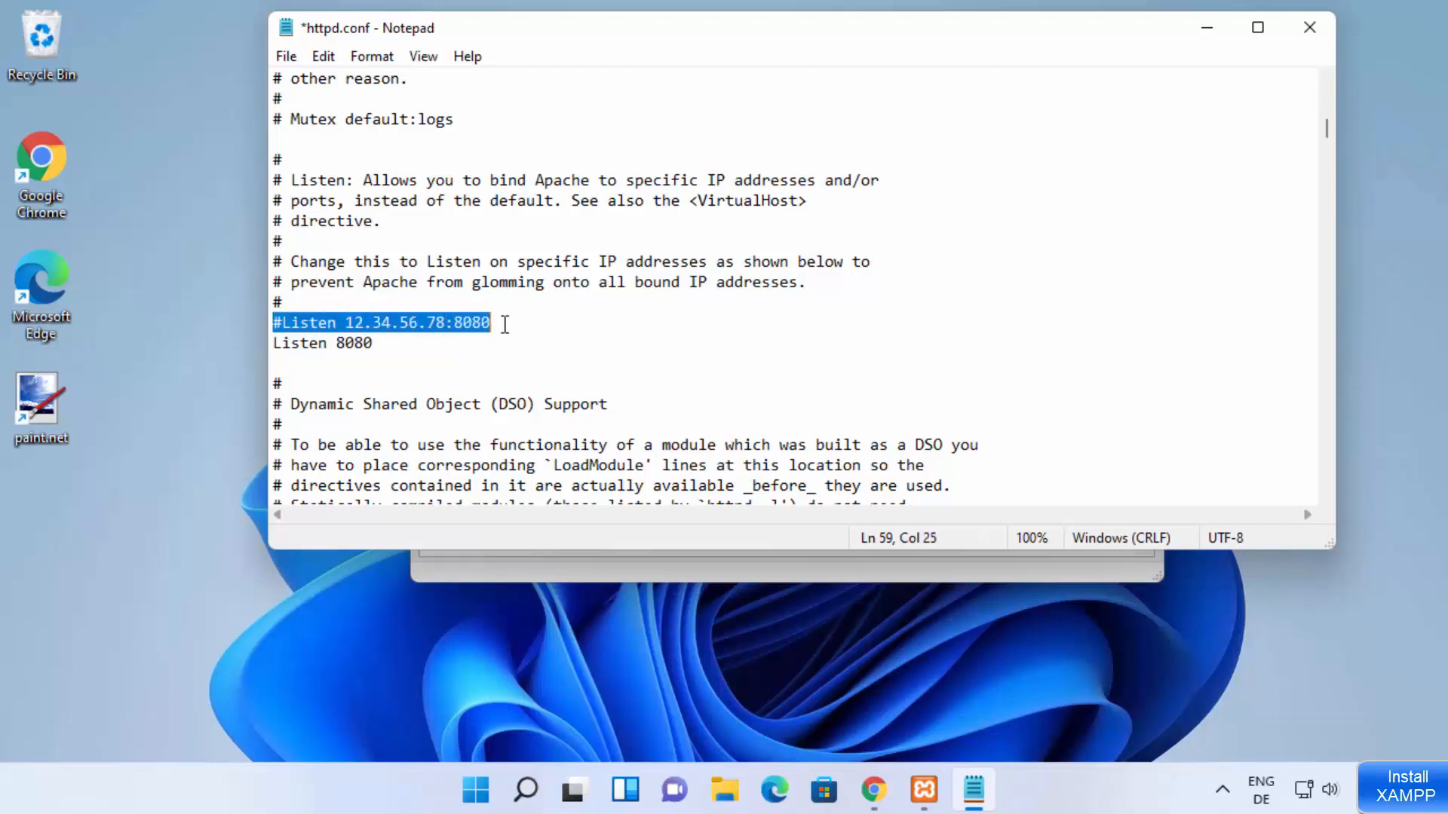
{"action": "left_click", "coordinate": [505, 325]}
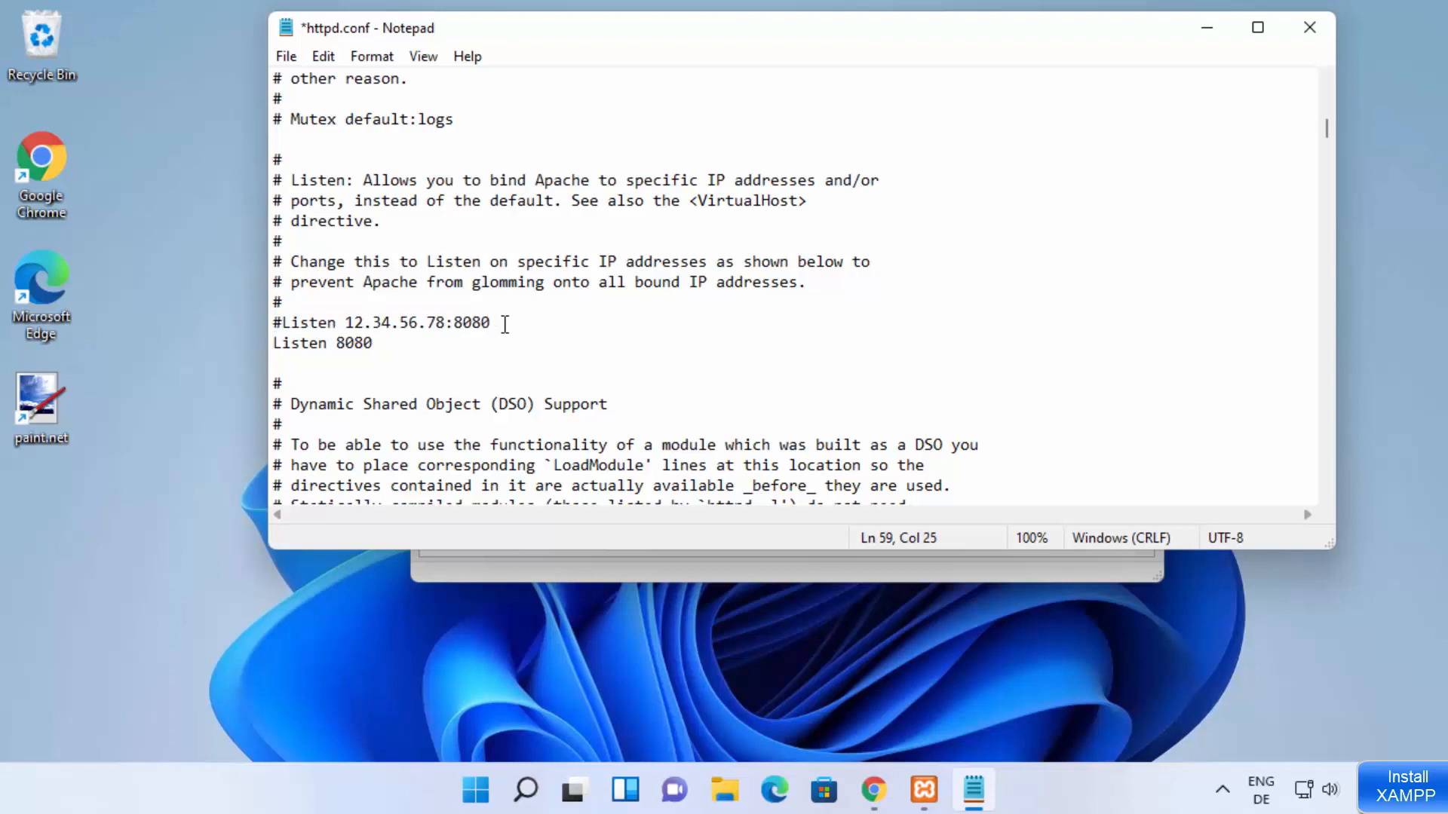
Step: Save and close httpd.conf, and start the Apache module again in the XAMPP Control Panel
{"action": "left_click", "coordinate": [355, 344]}
{"action": "double_click", "coordinate": [356, 344]}
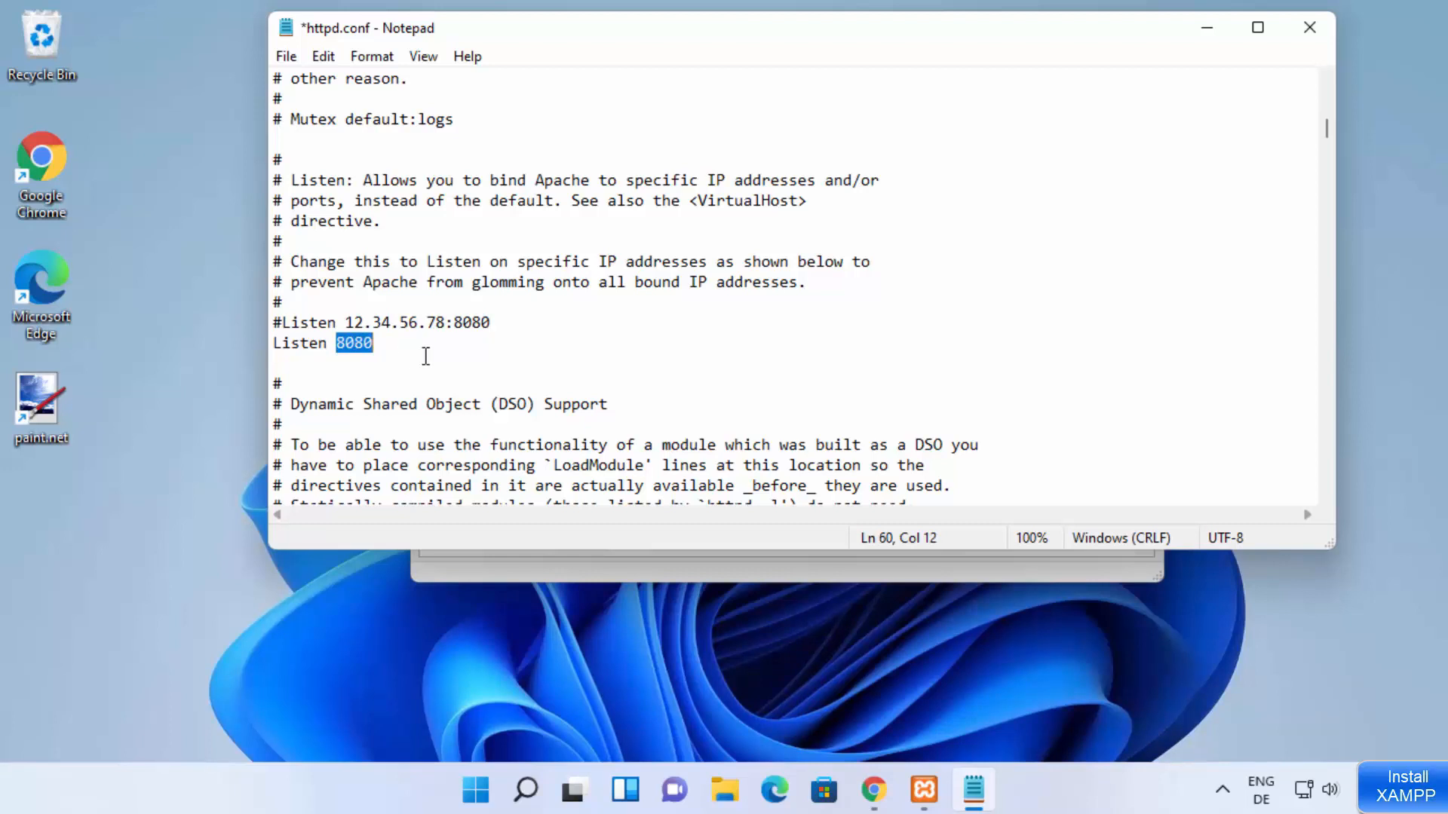
{"action": "key", "text": "ctrl+s"}
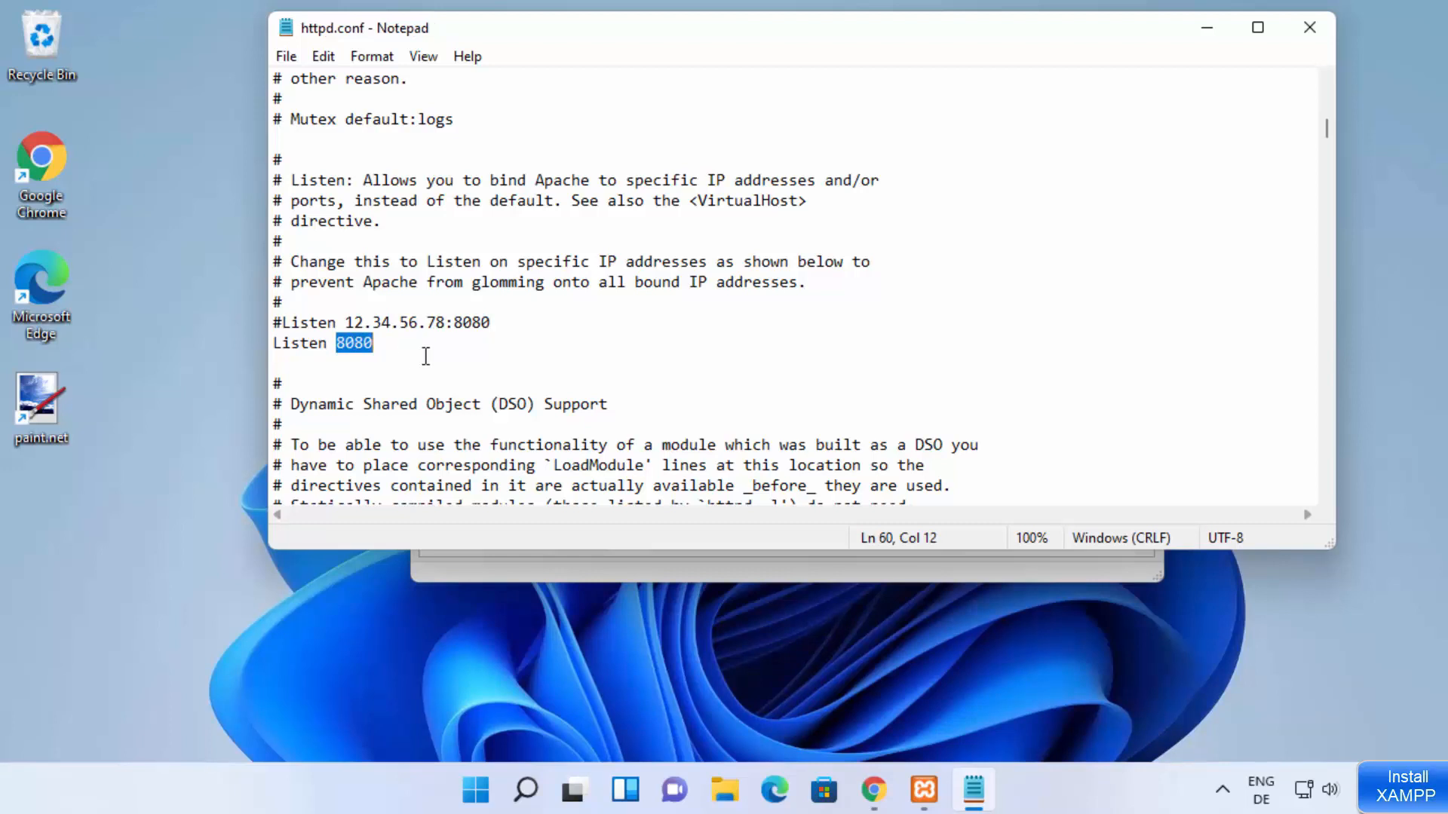
{"action": "left_click", "coordinate": [1312, 31]}
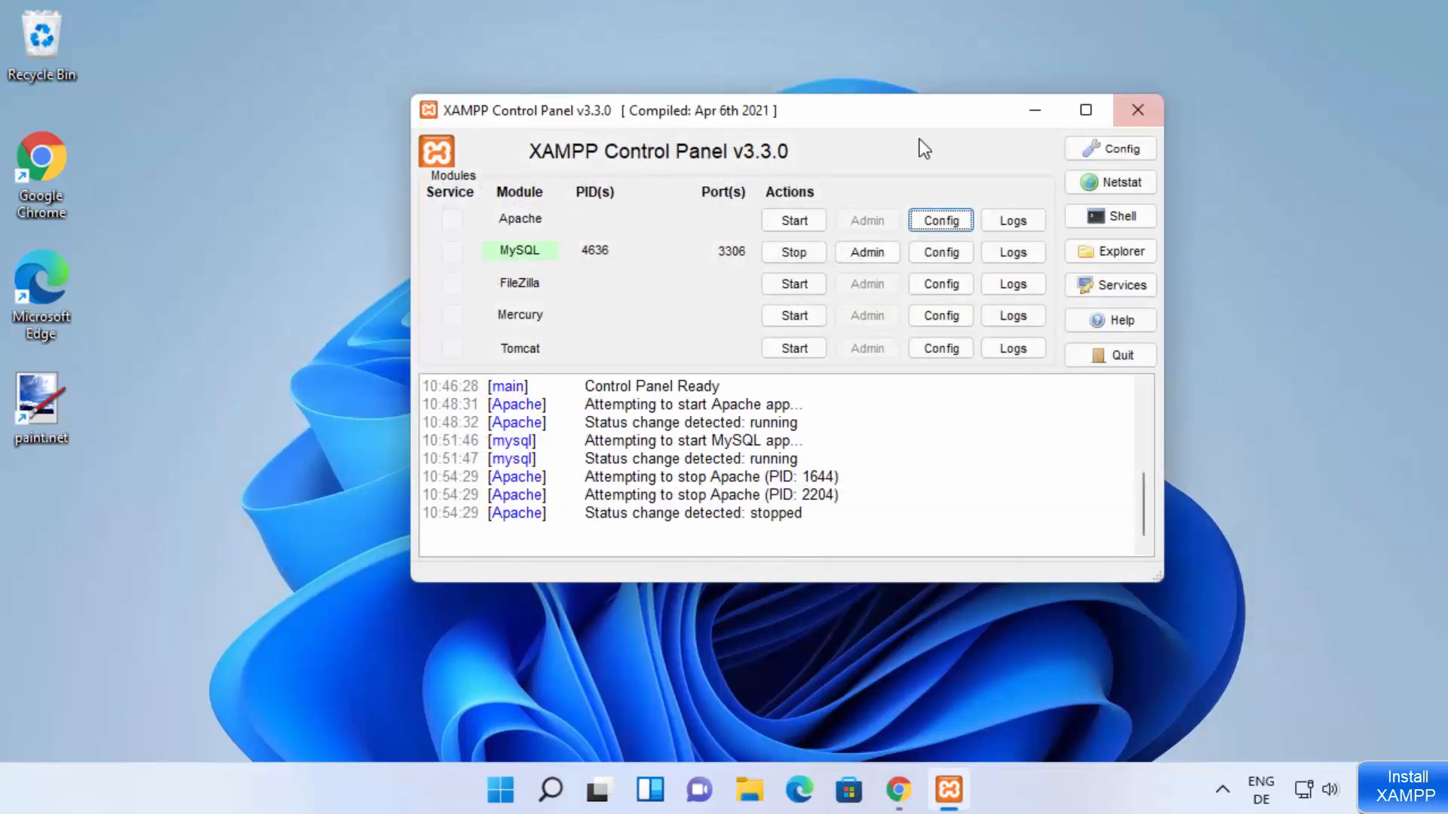
{"action": "left_click", "coordinate": [789, 218]}
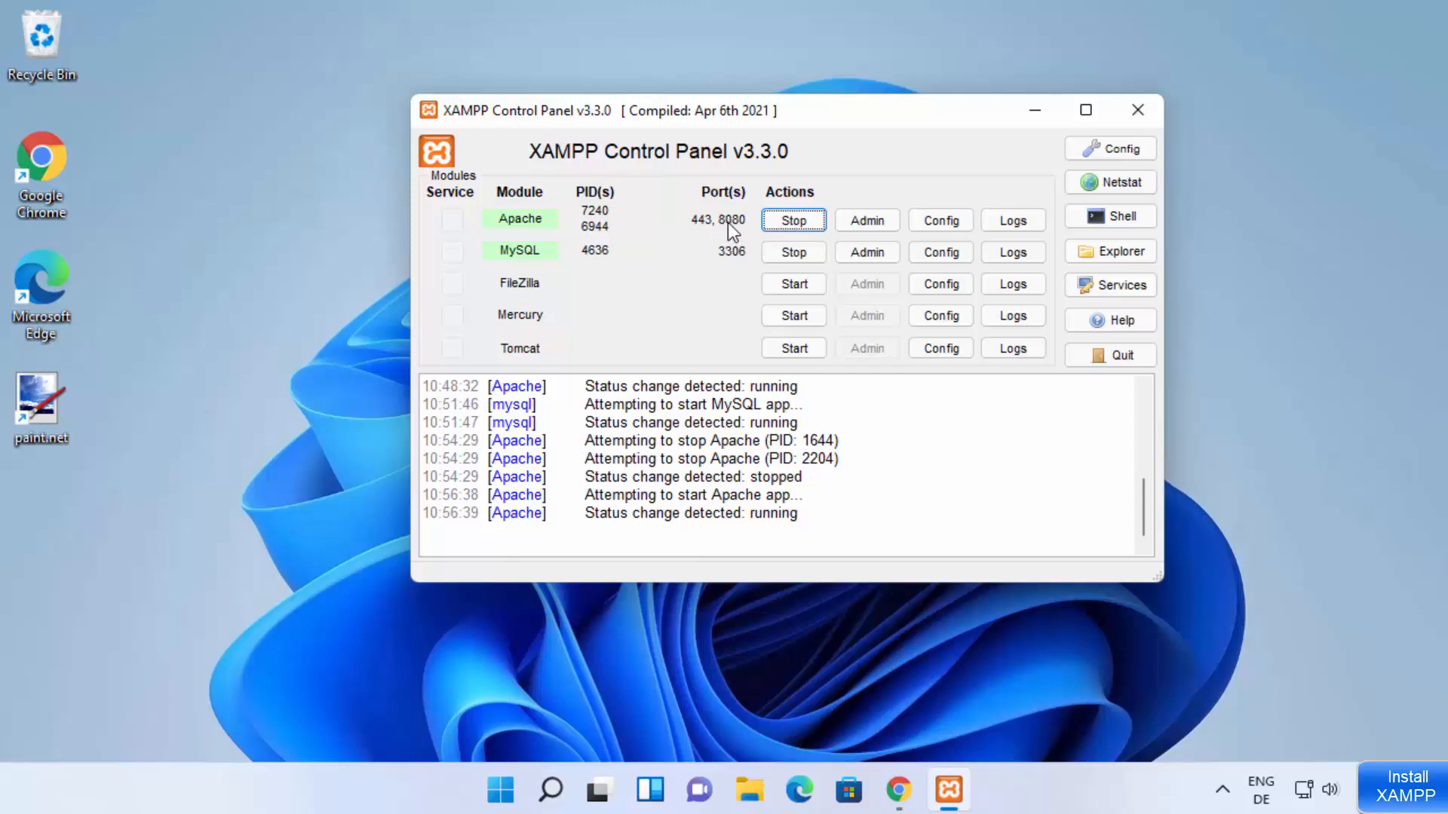
Step: Switch to Chrome and try to load localhost without a port number in a new tab
{"action": "left_click", "coordinate": [898, 790]}
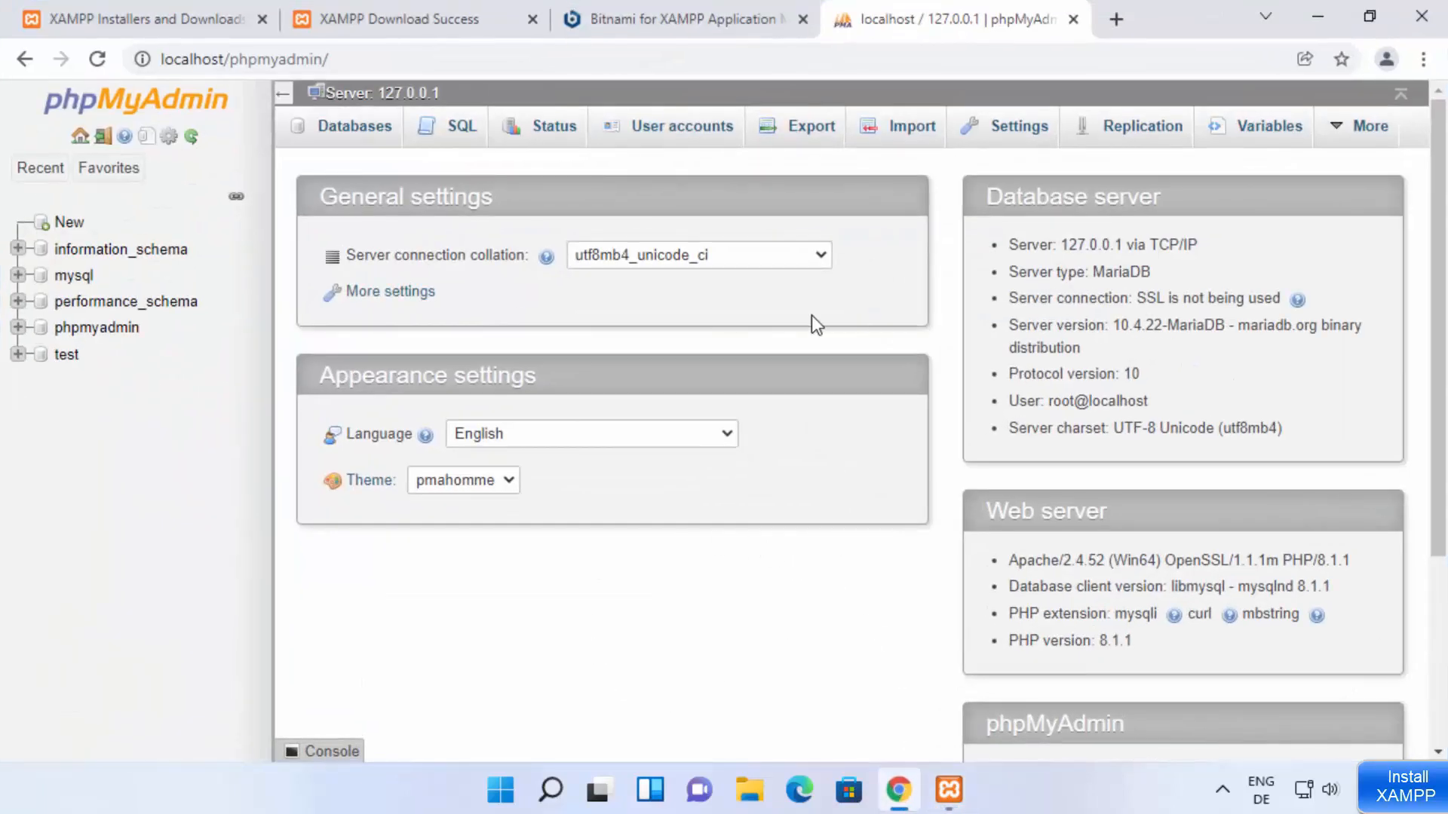
{"action": "left_click", "coordinate": [1117, 19]}
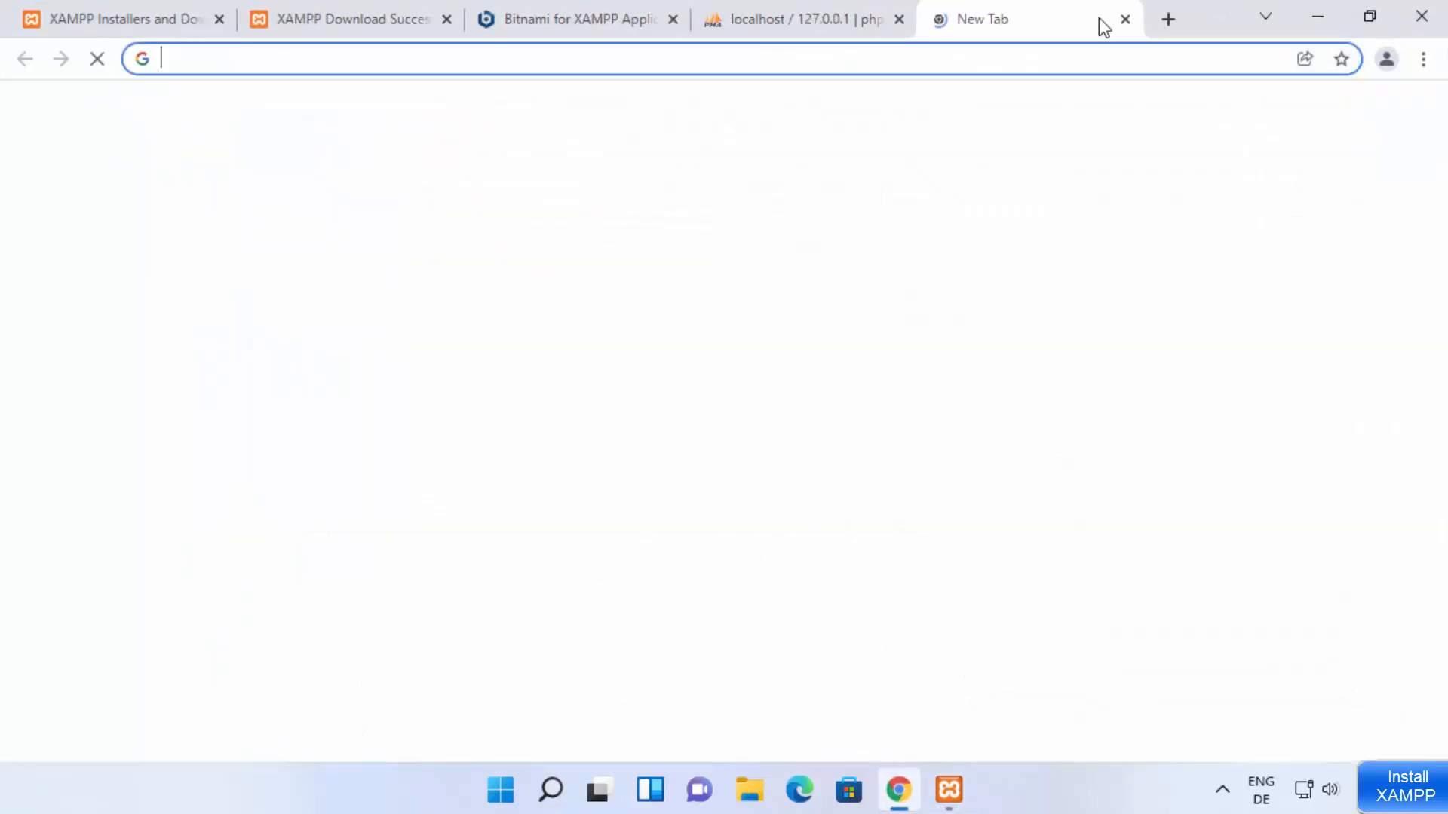
{"action": "type", "text": "lo"}
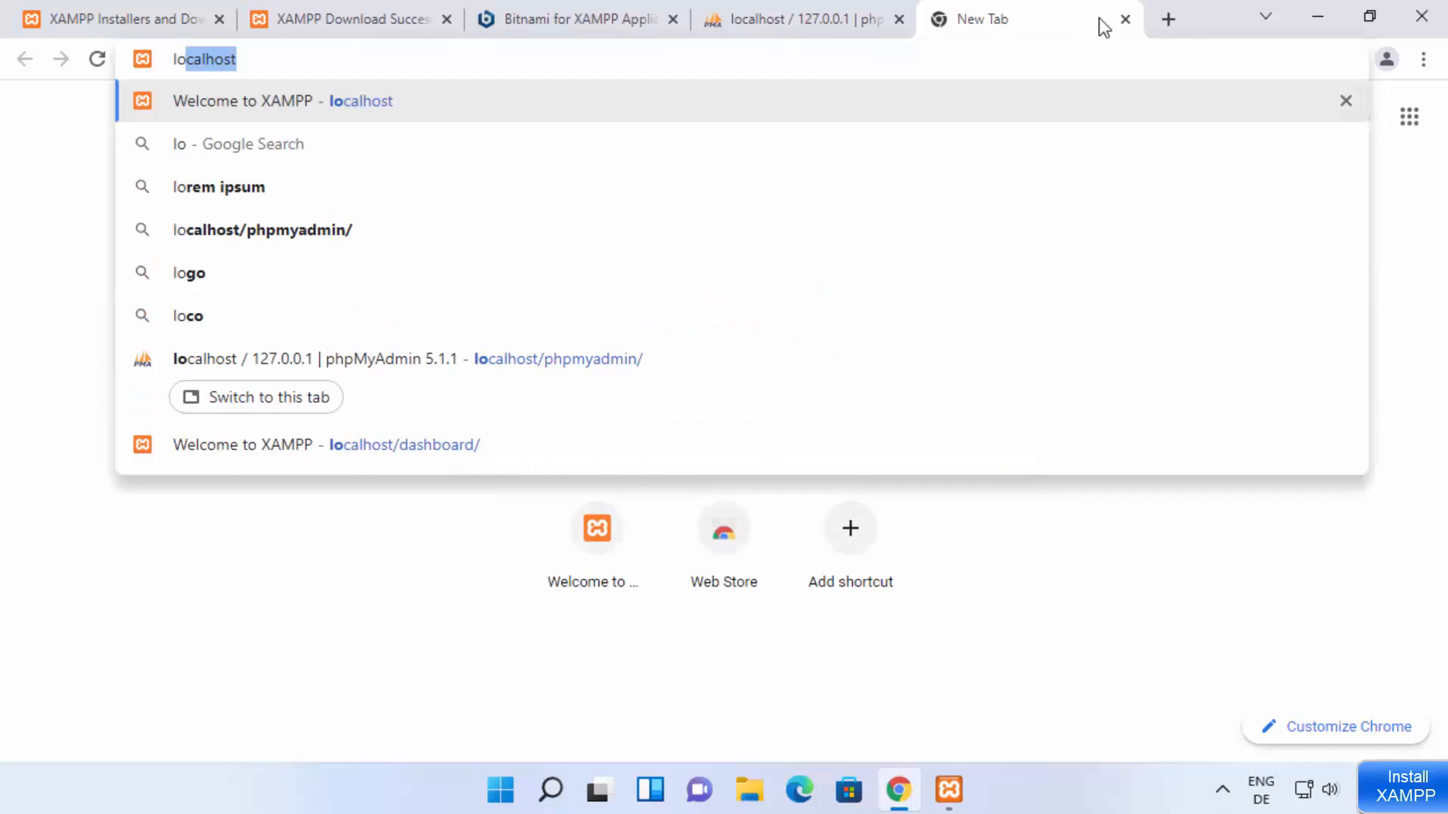
{"action": "key", "text": "Return"}
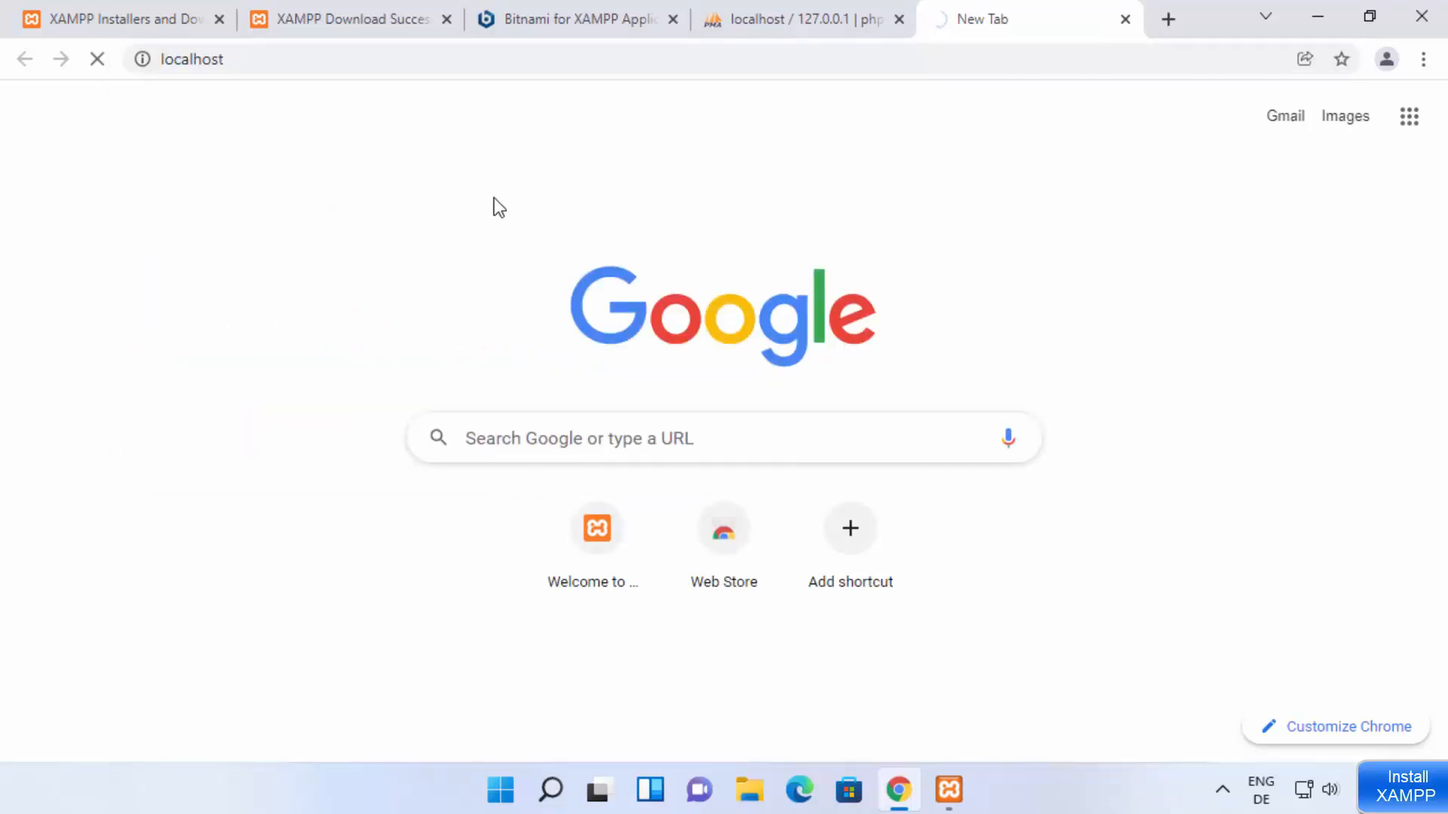
{"action": "key", "text": "F5"}
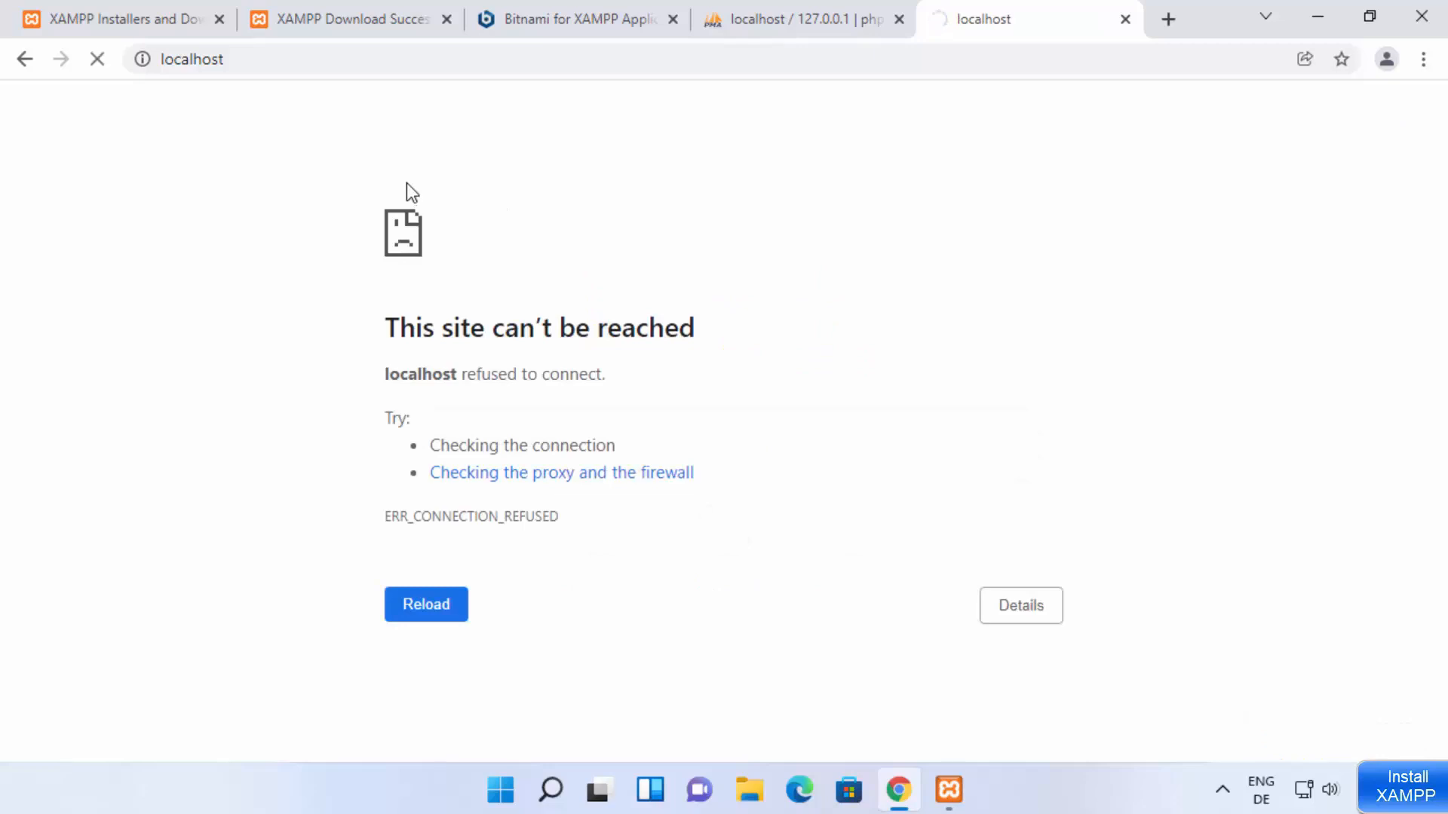
Step: Add port 8080 to the localhost address and open localhost:8080 in the same tab
{"action": "left_click", "coordinate": [383, 71]}
{"action": "left_click", "coordinate": [383, 71]}
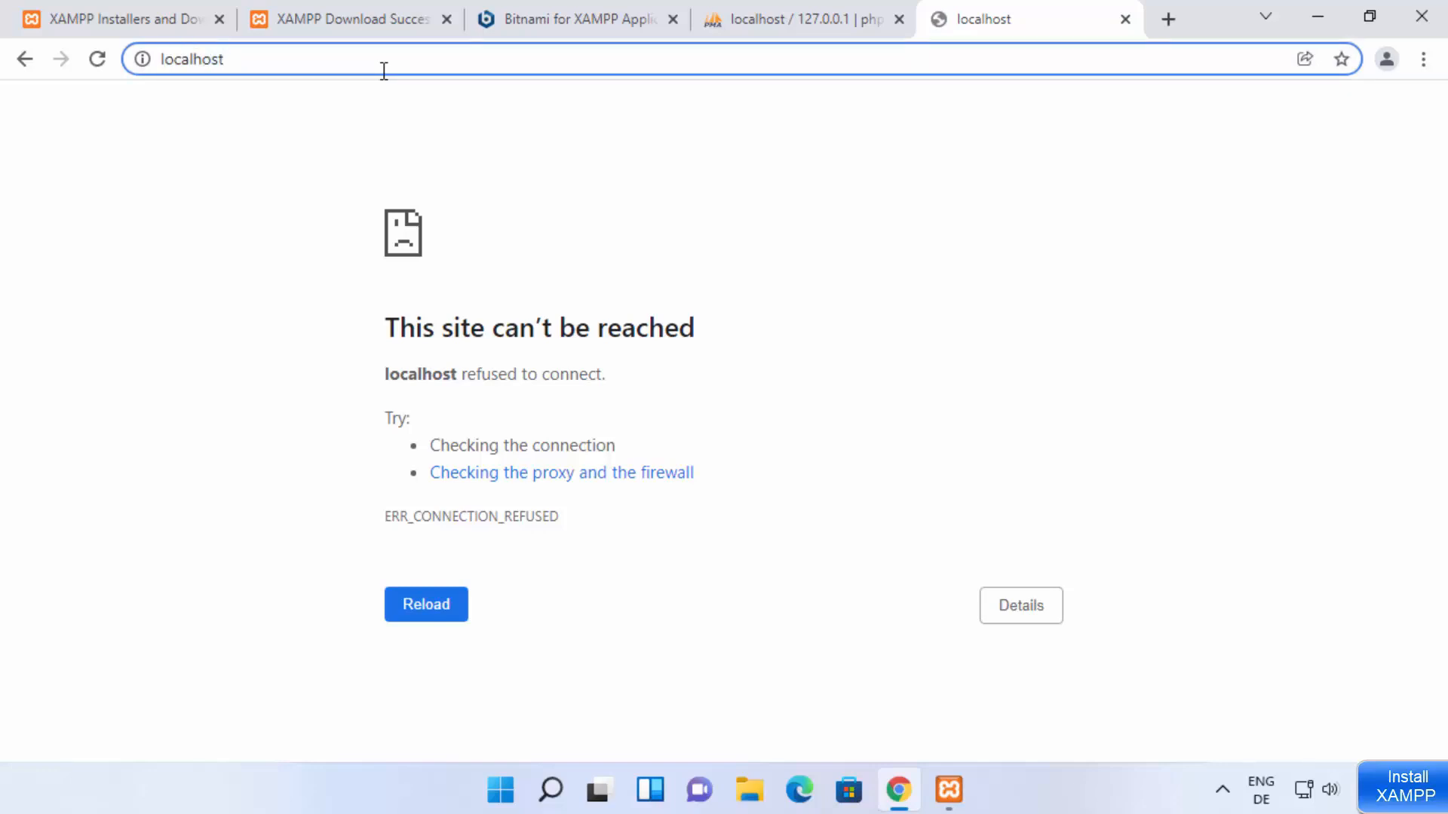
{"action": "key", "text": "Return"}
{"action": "type", "text": ":"}
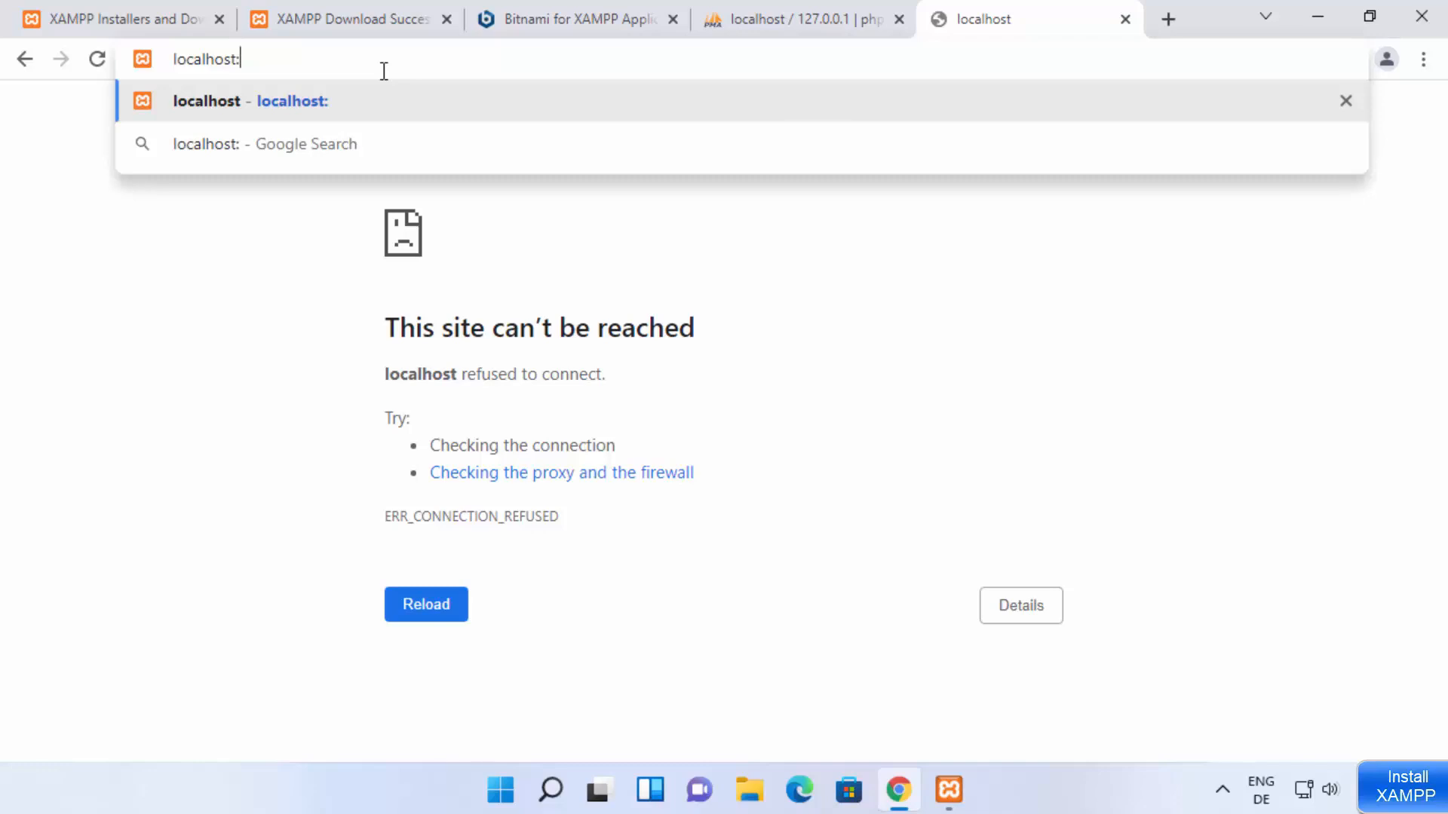
{"action": "type", "text": "80"}
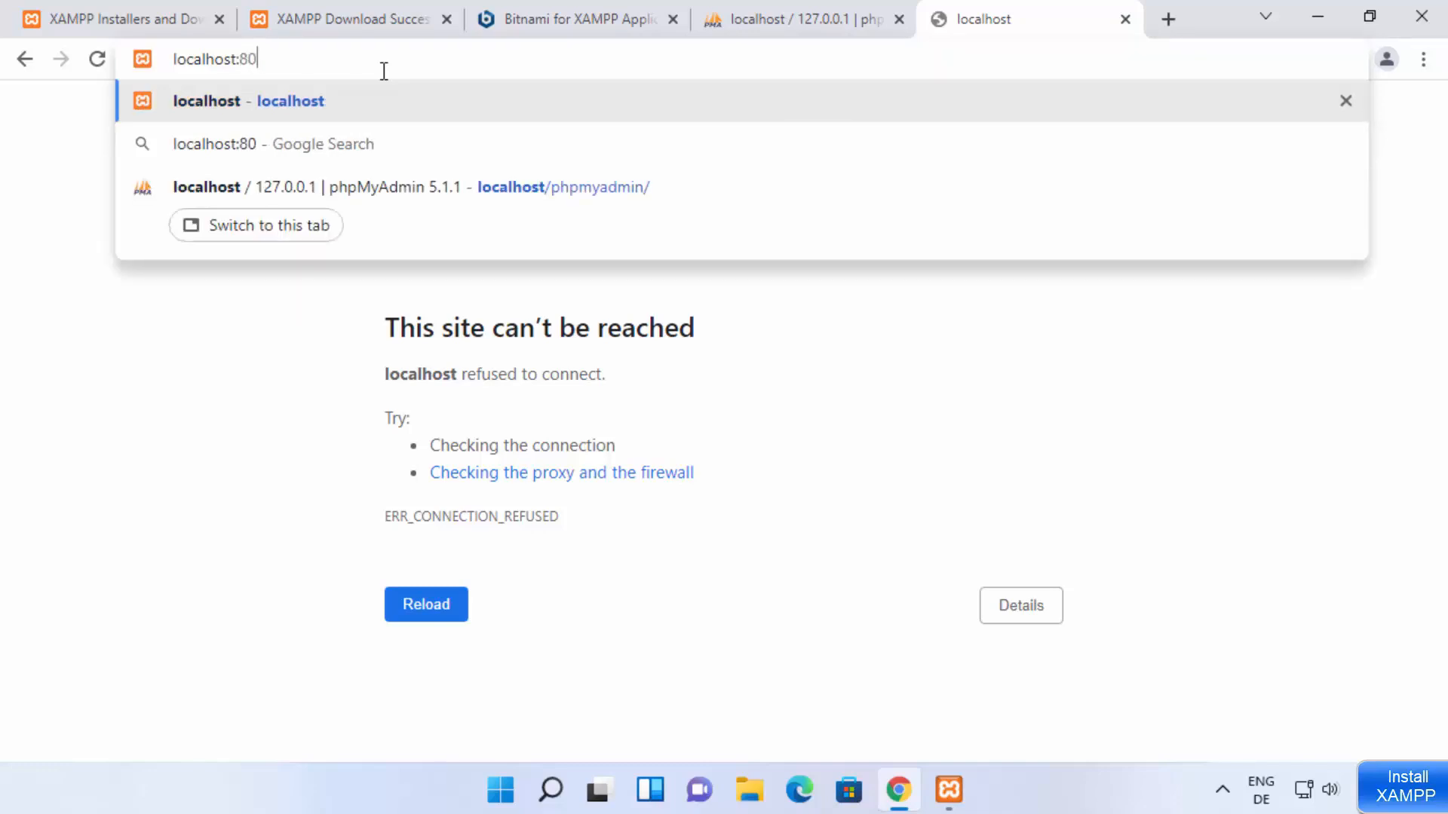
{"action": "type", "text": "80"}
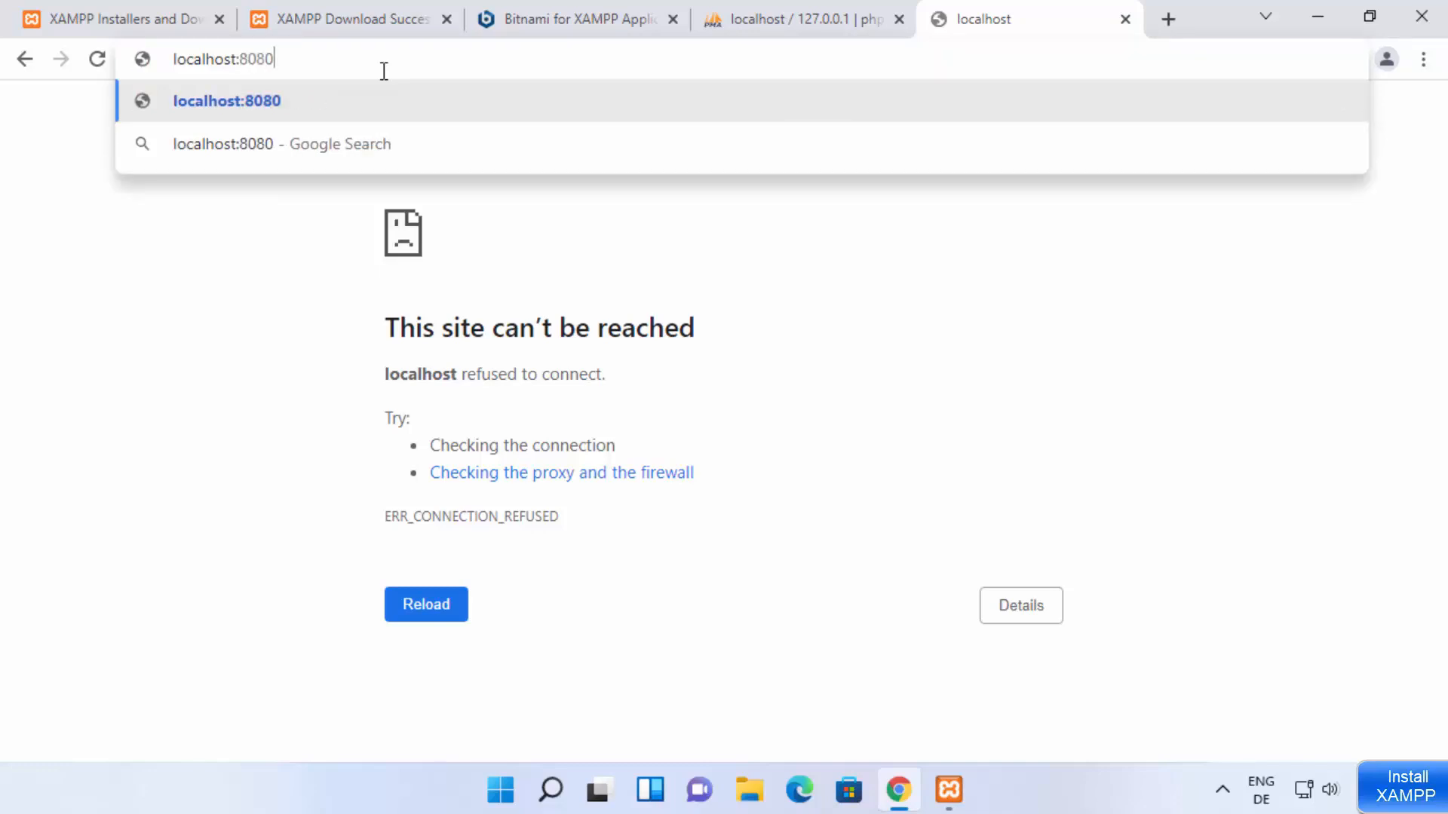
{"action": "key", "text": "Return"}
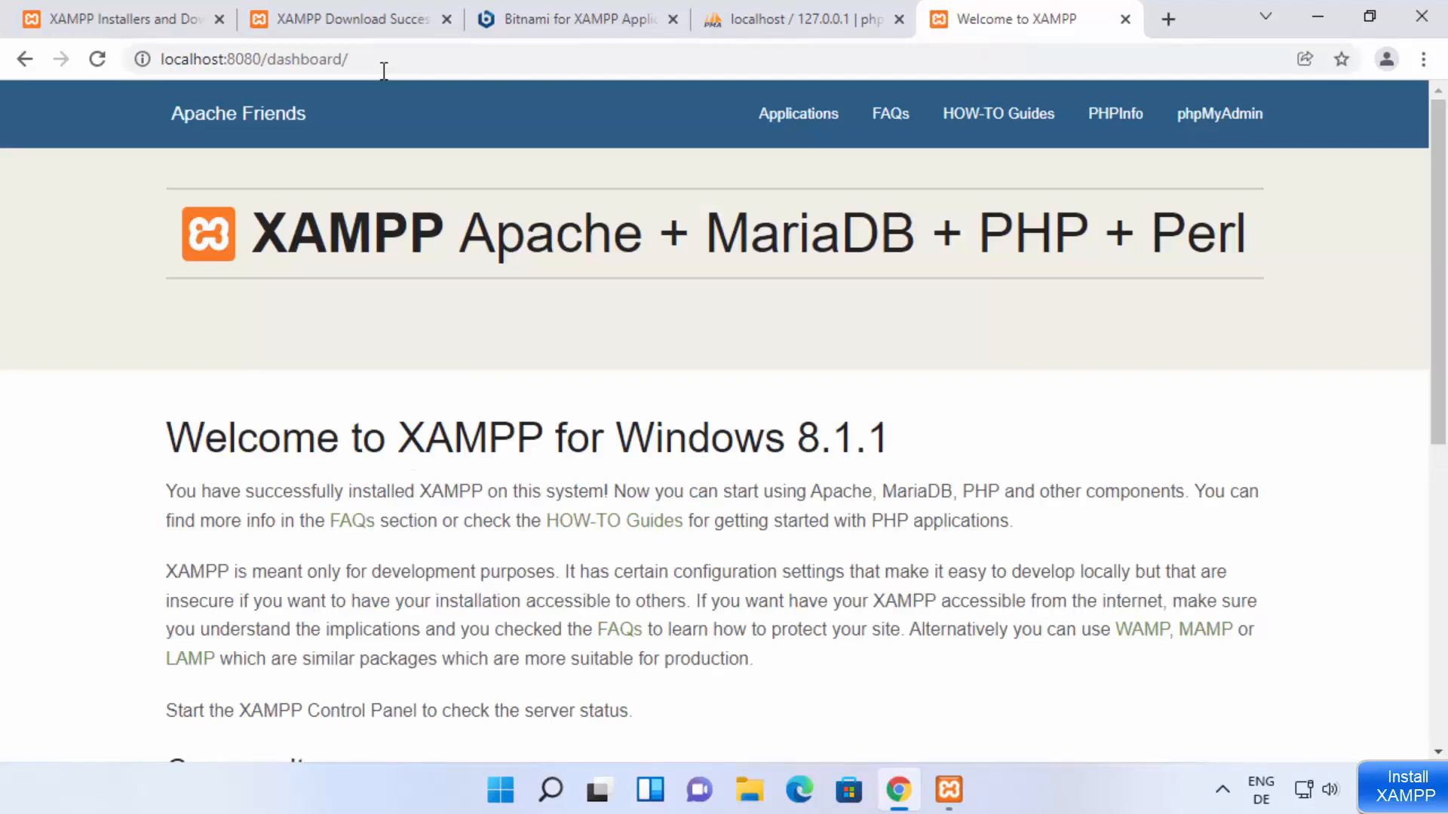
{"action": "double_click", "coordinate": [244, 59]}
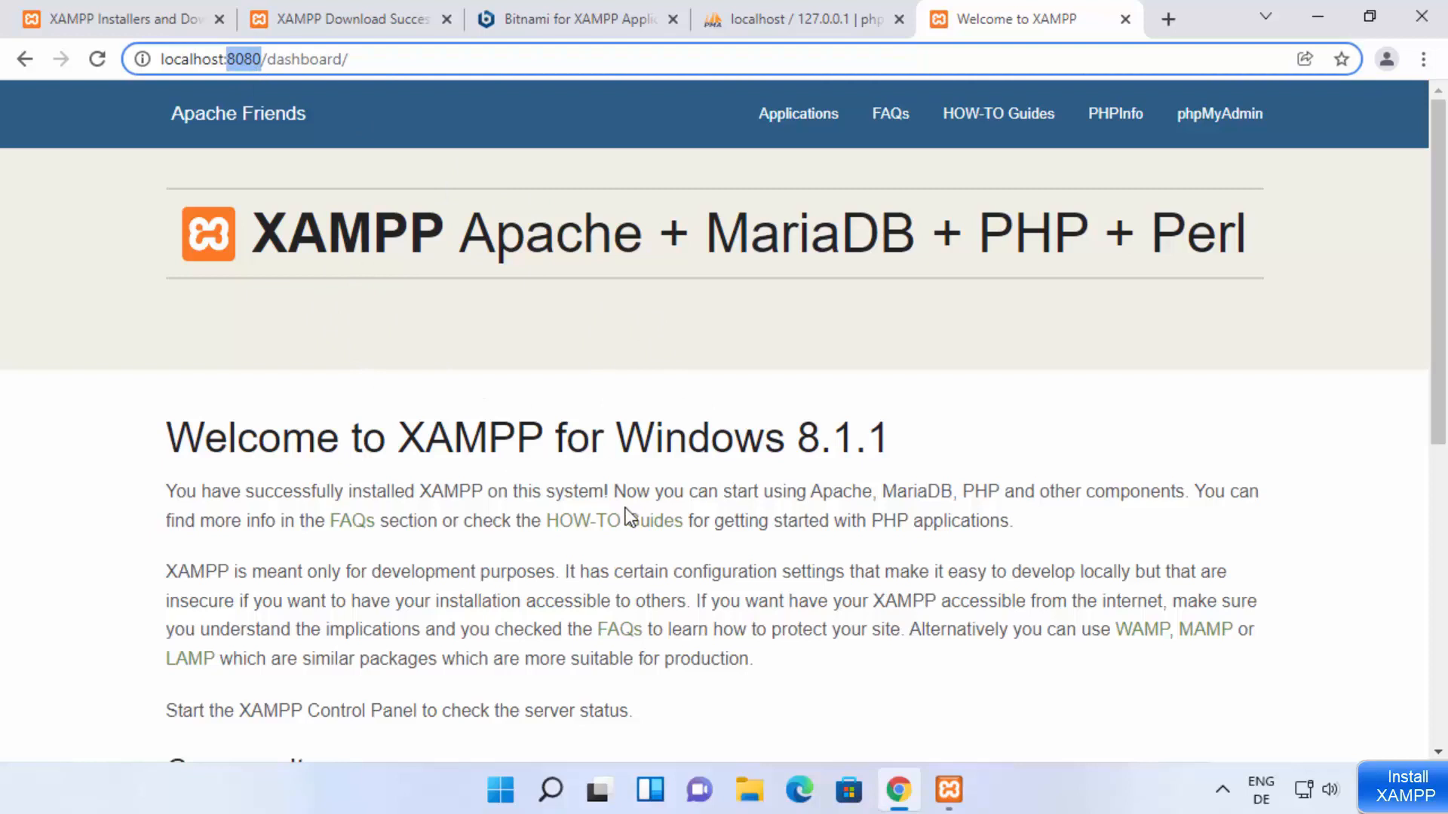
{"action": "left_click", "coordinate": [935, 783]}
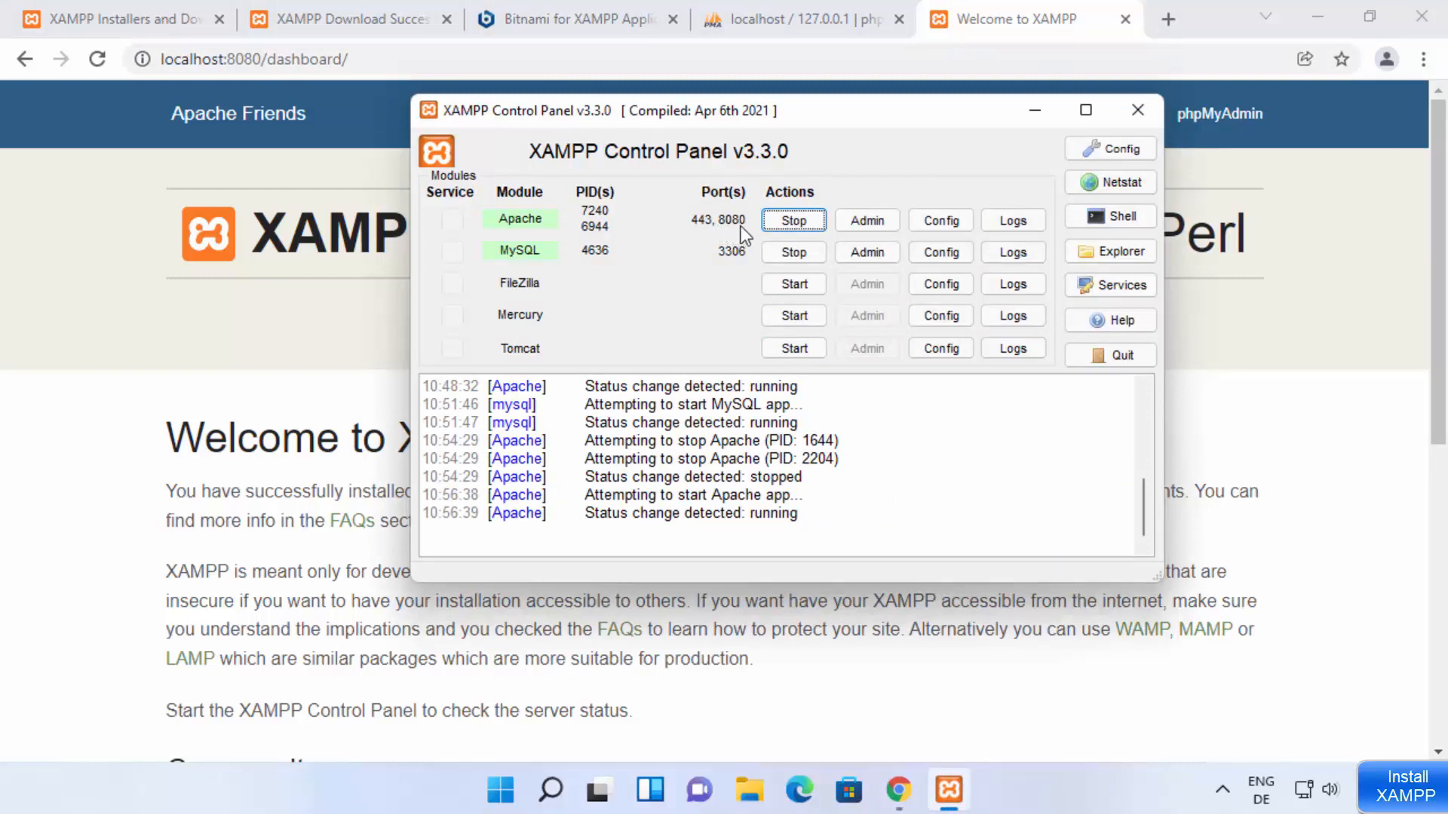
{"action": "double_click", "coordinate": [245, 59]}
{"action": "left_click", "coordinate": [605, 454]}
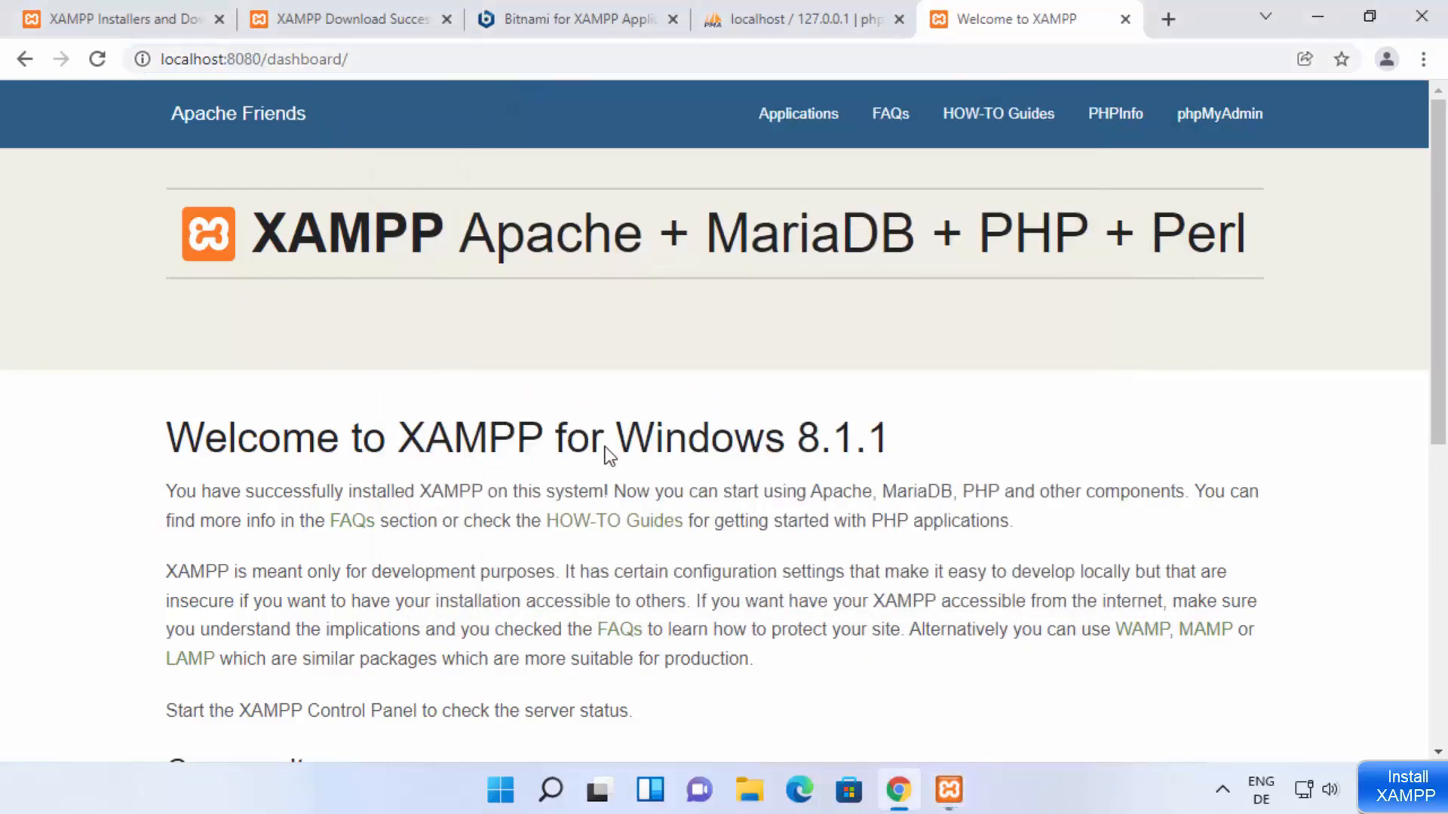
Step: Reload the already open phpMyAdmin page, and add port 8080 to its address to load localhost:8080/phpmyadmin/
{"action": "left_click", "coordinate": [786, 29]}
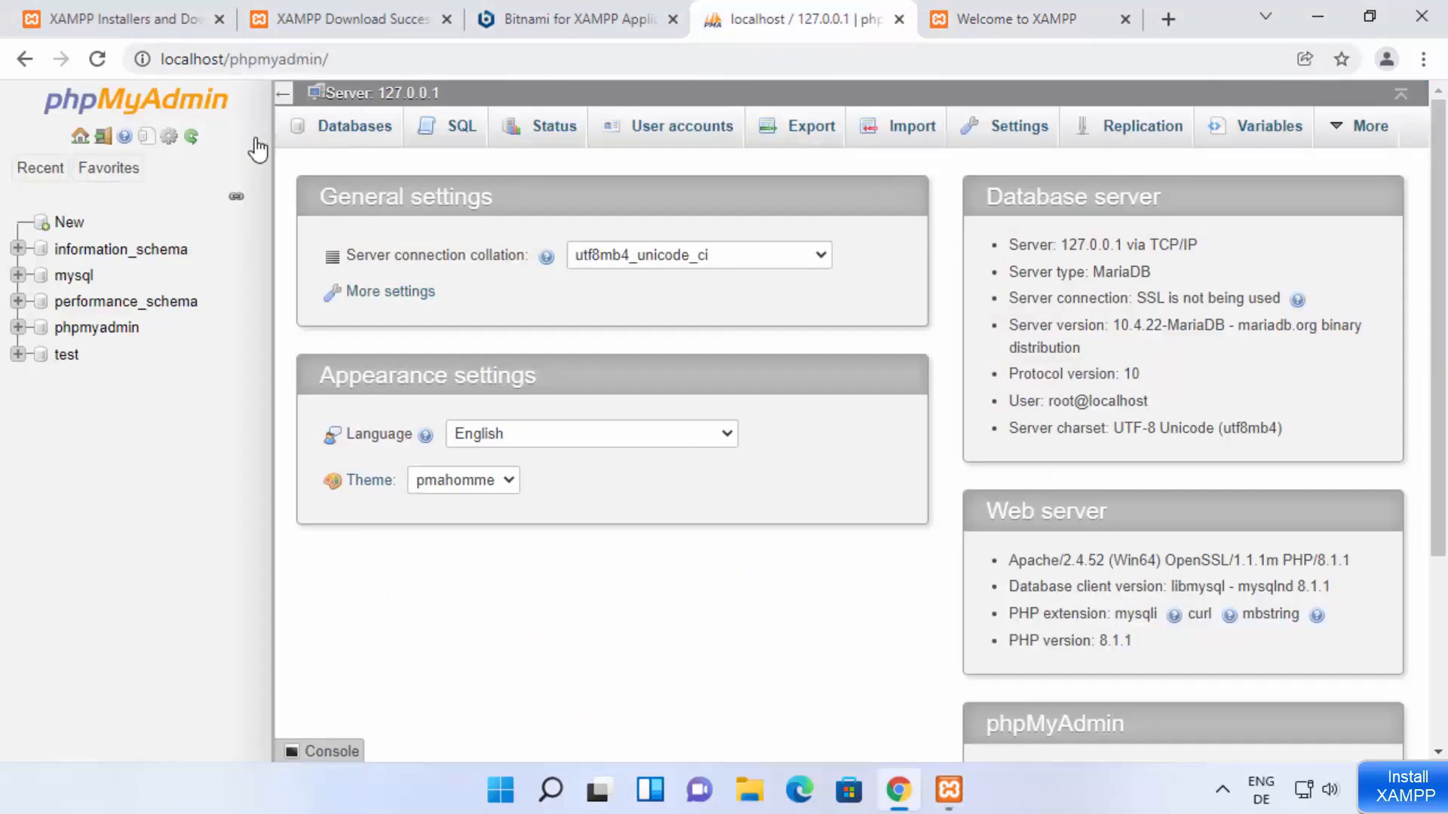
{"action": "left_click", "coordinate": [100, 61]}
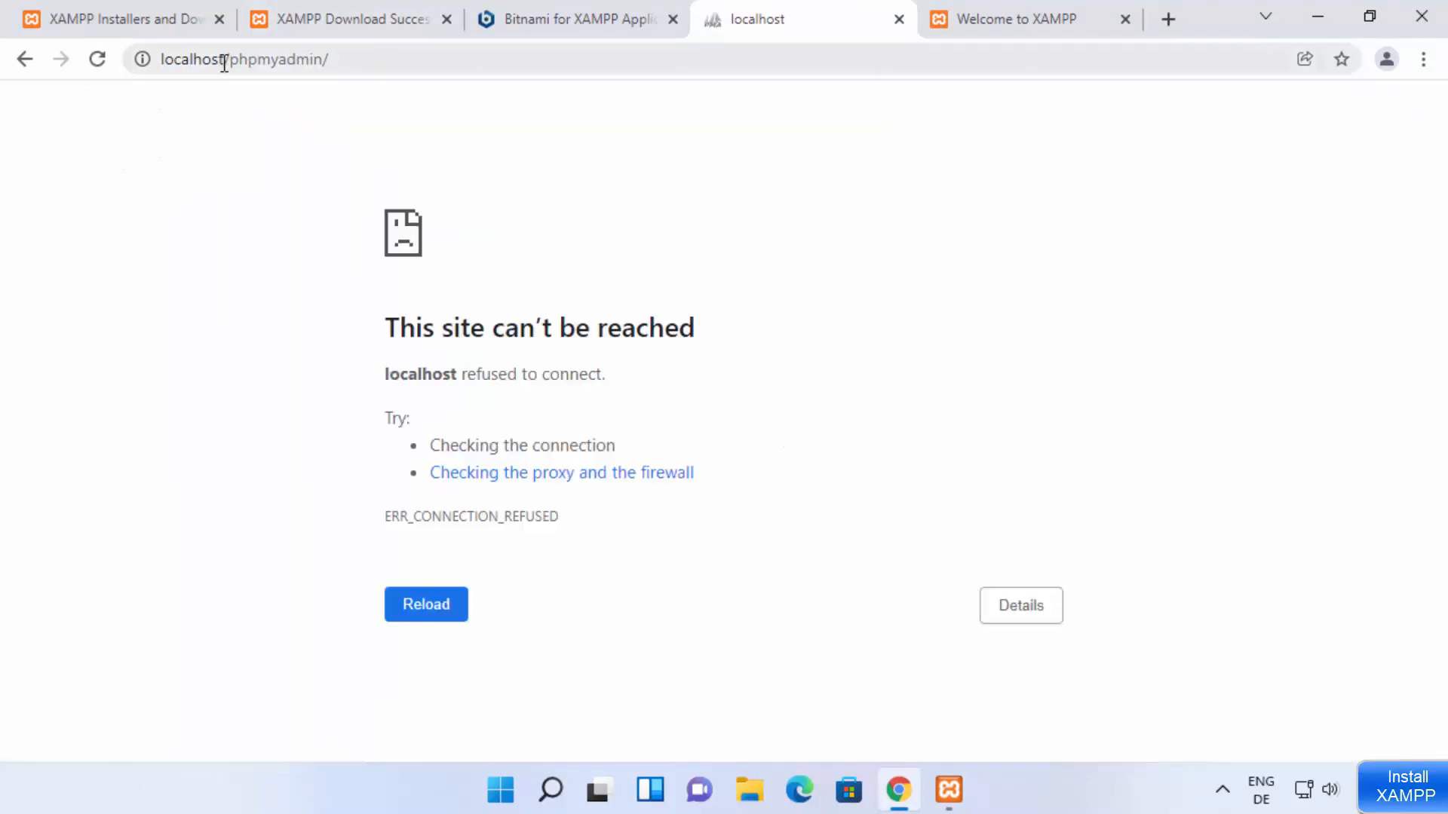
{"action": "left_click", "coordinate": [223, 59]}
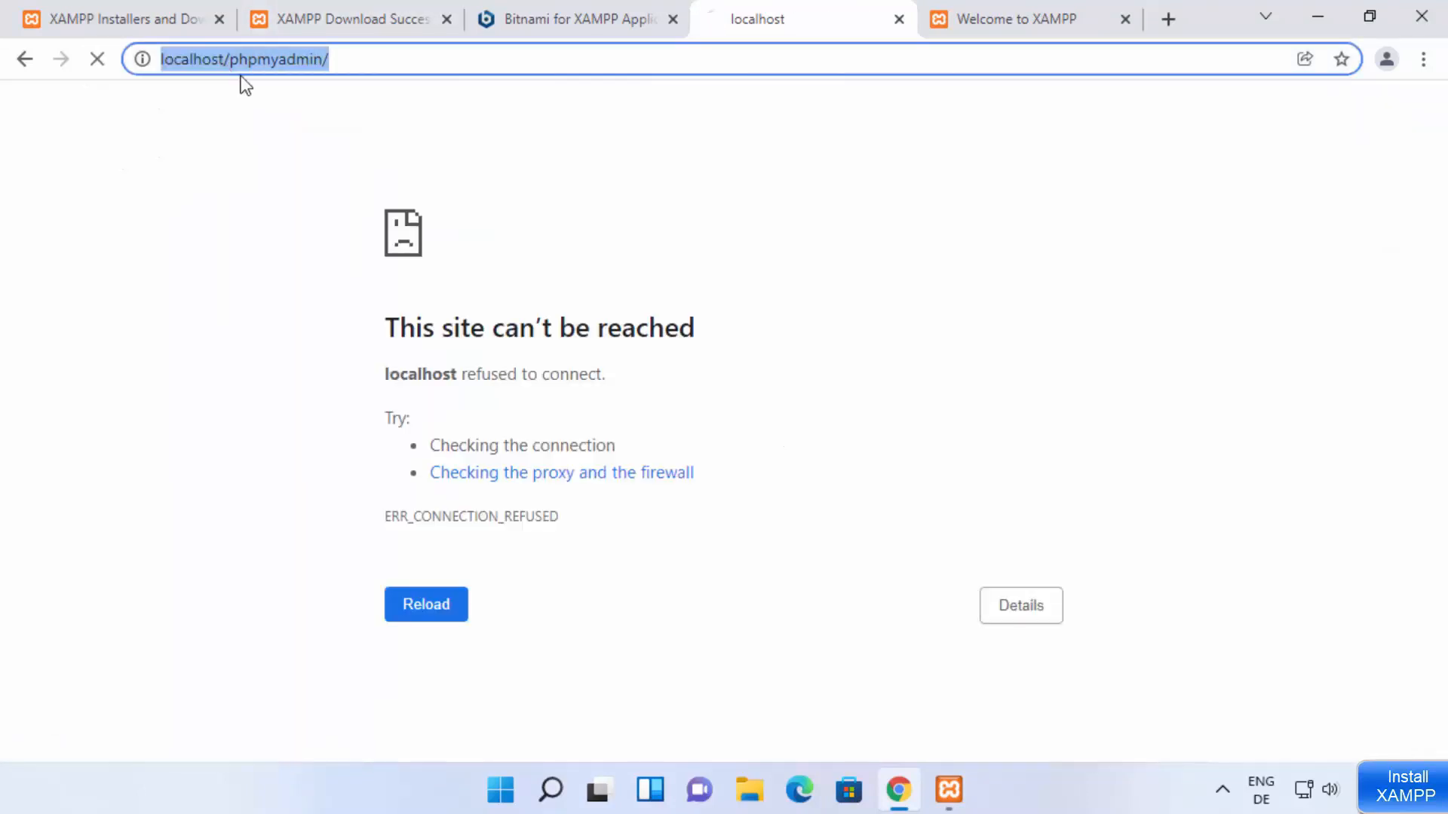
{"action": "left_click", "coordinate": [224, 57]}
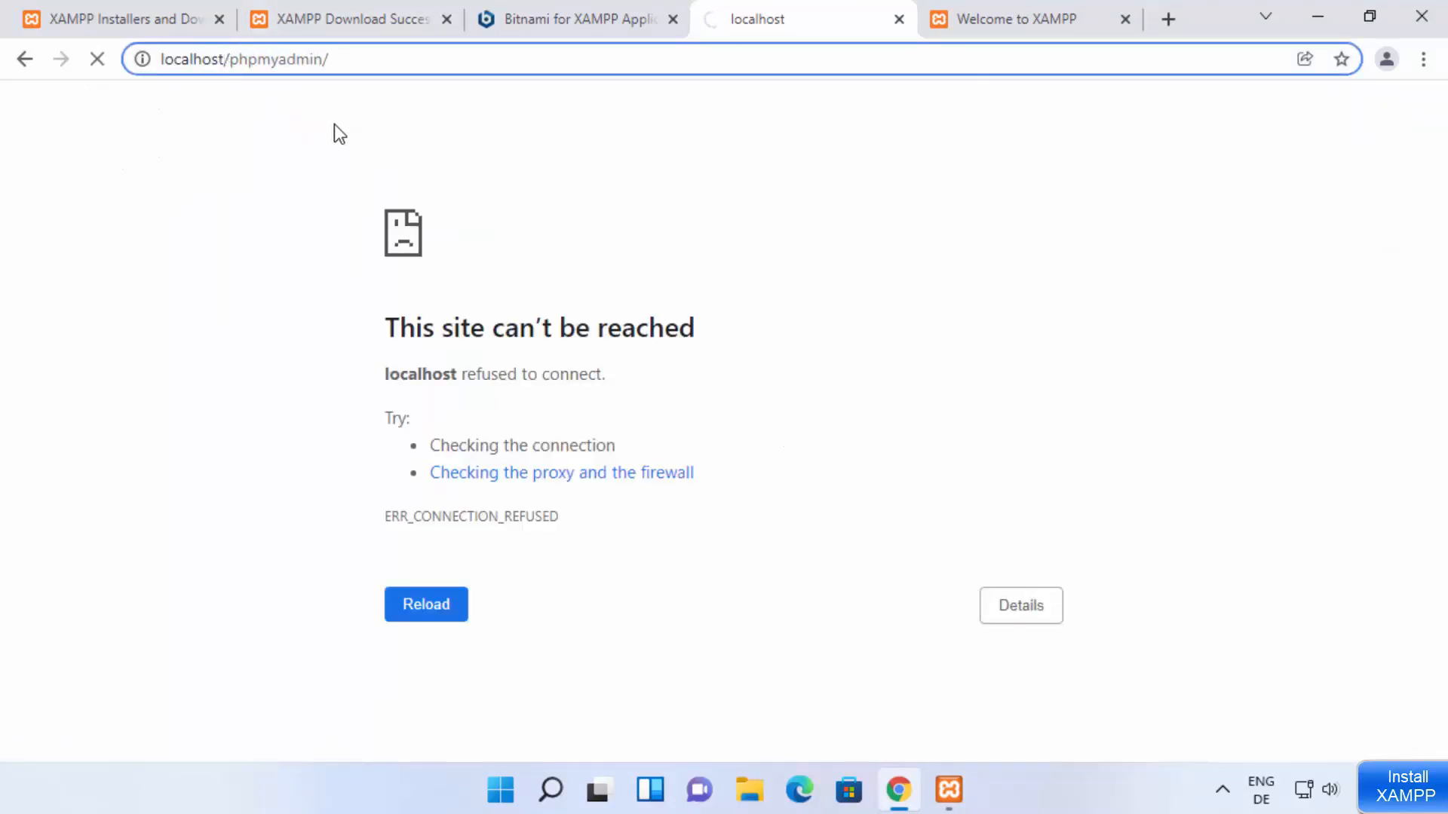
{"action": "type", "text": ":8080"}
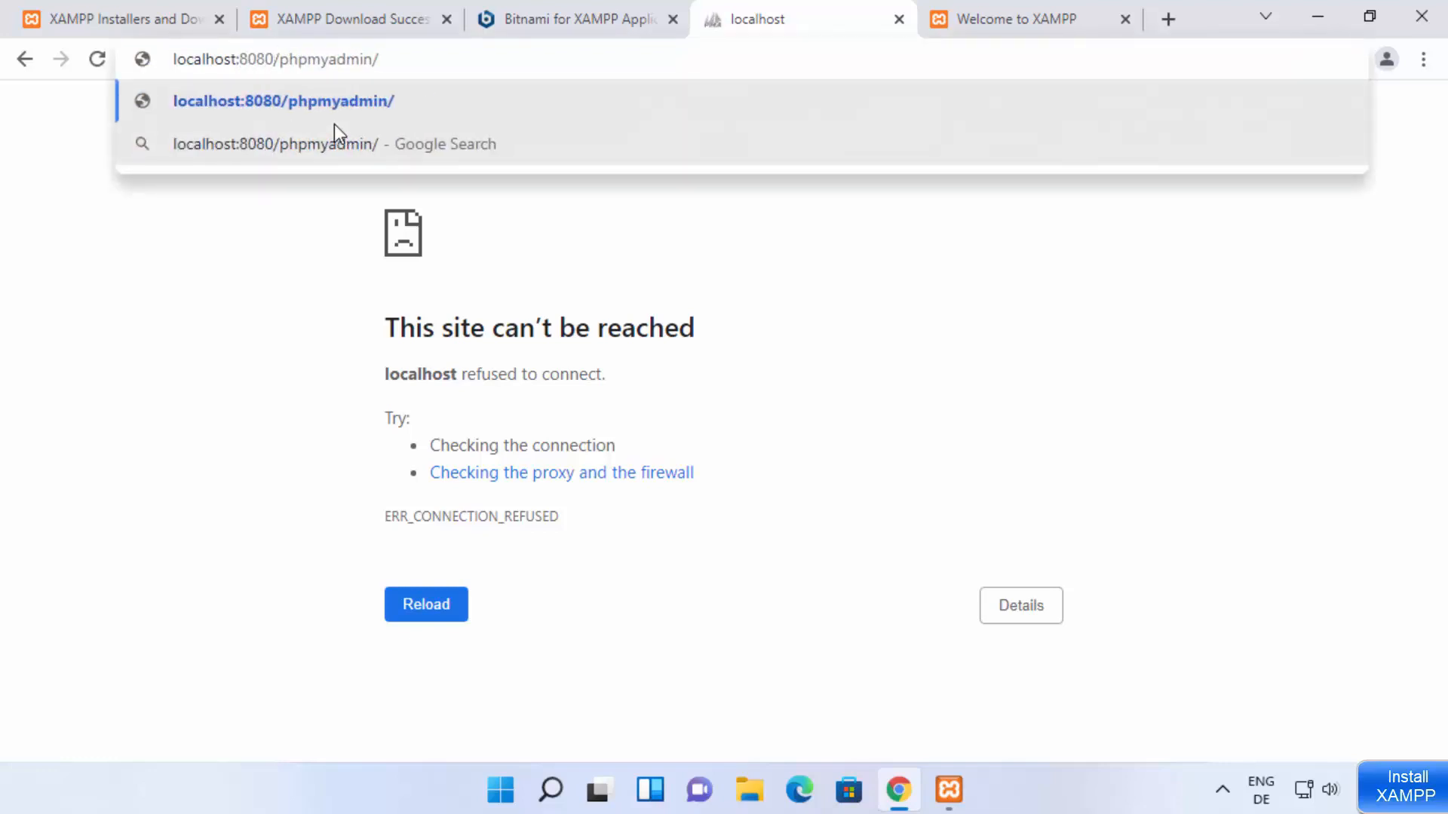
{"action": "key", "text": "Return"}
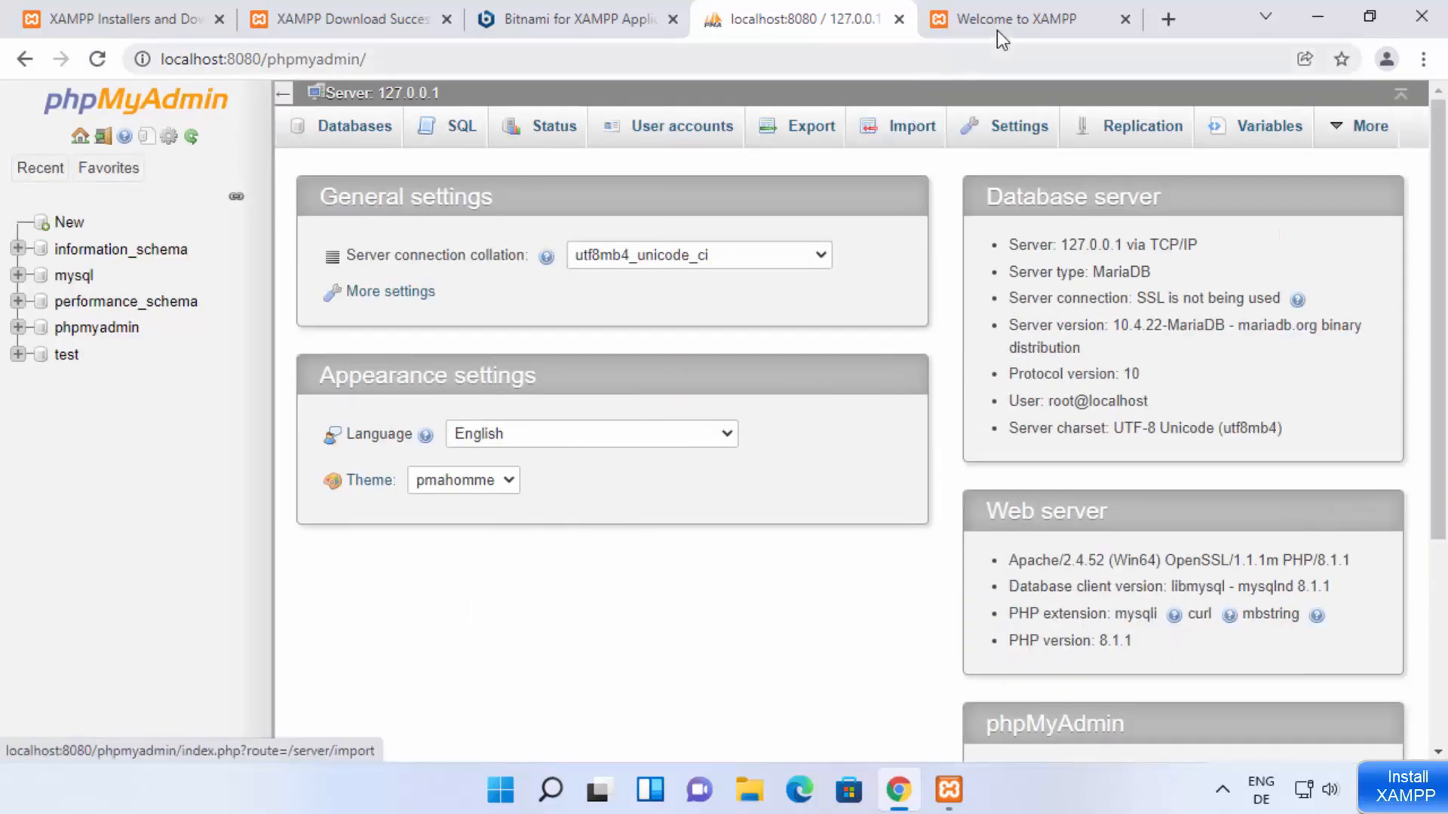
{"action": "left_click", "coordinate": [1007, 24]}
{"action": "left_click", "coordinate": [866, 26]}
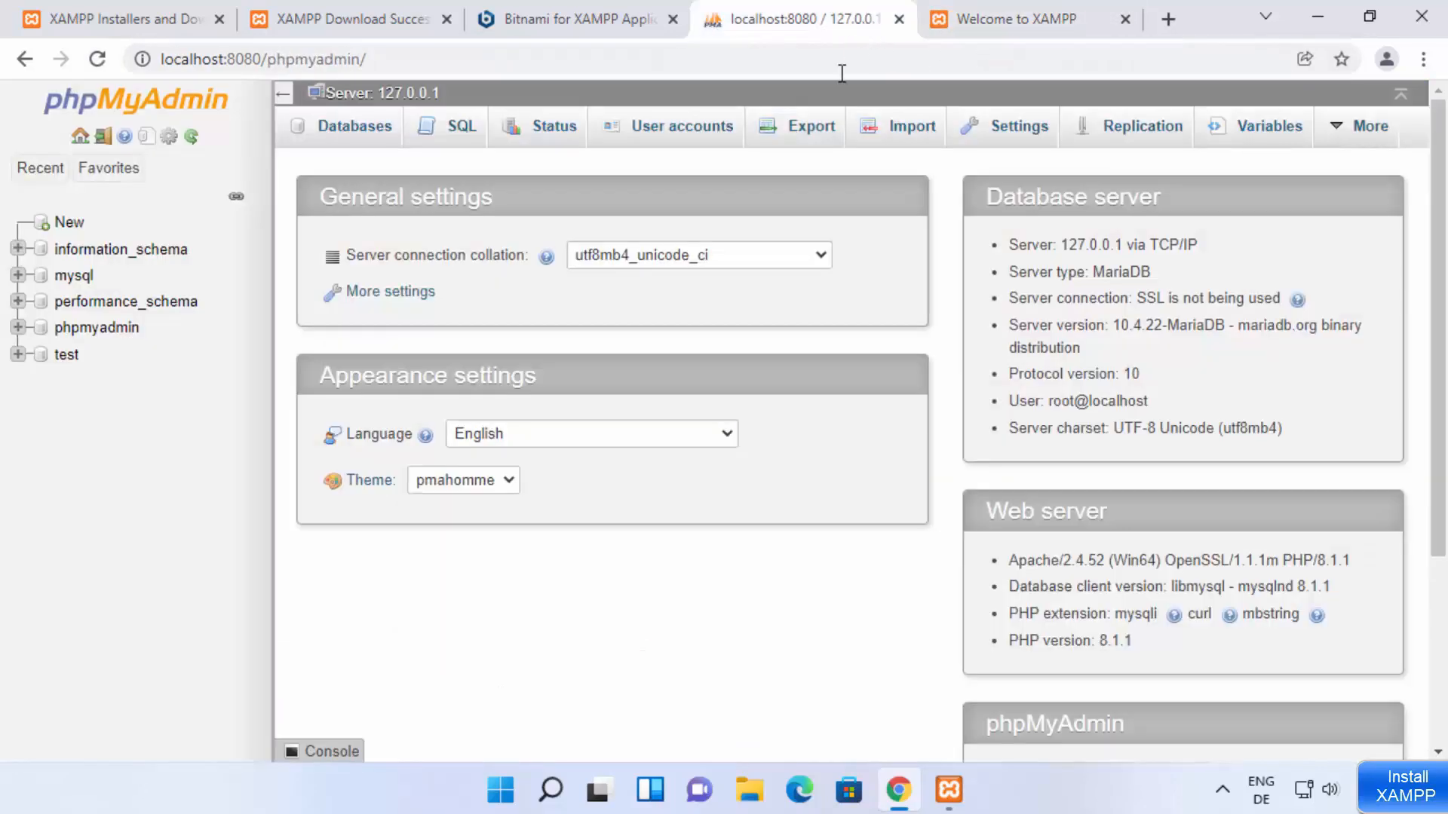
Step: Check the XAMPP Control Panel and minimize it, and open the folder C:\xampp\htdocs in File Explorer
{"action": "left_click", "coordinate": [948, 790]}
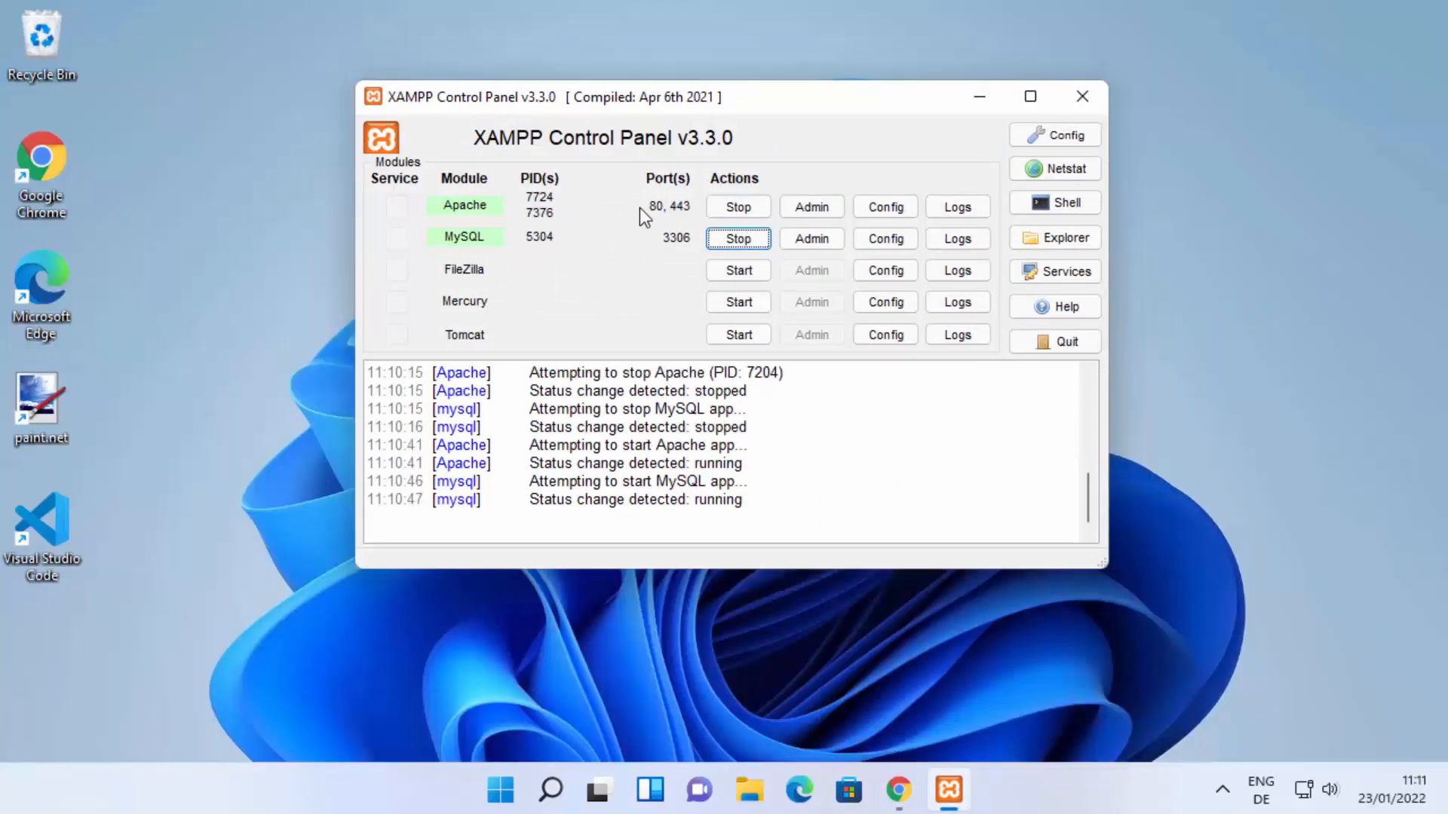
{"action": "left_click", "coordinate": [979, 99]}
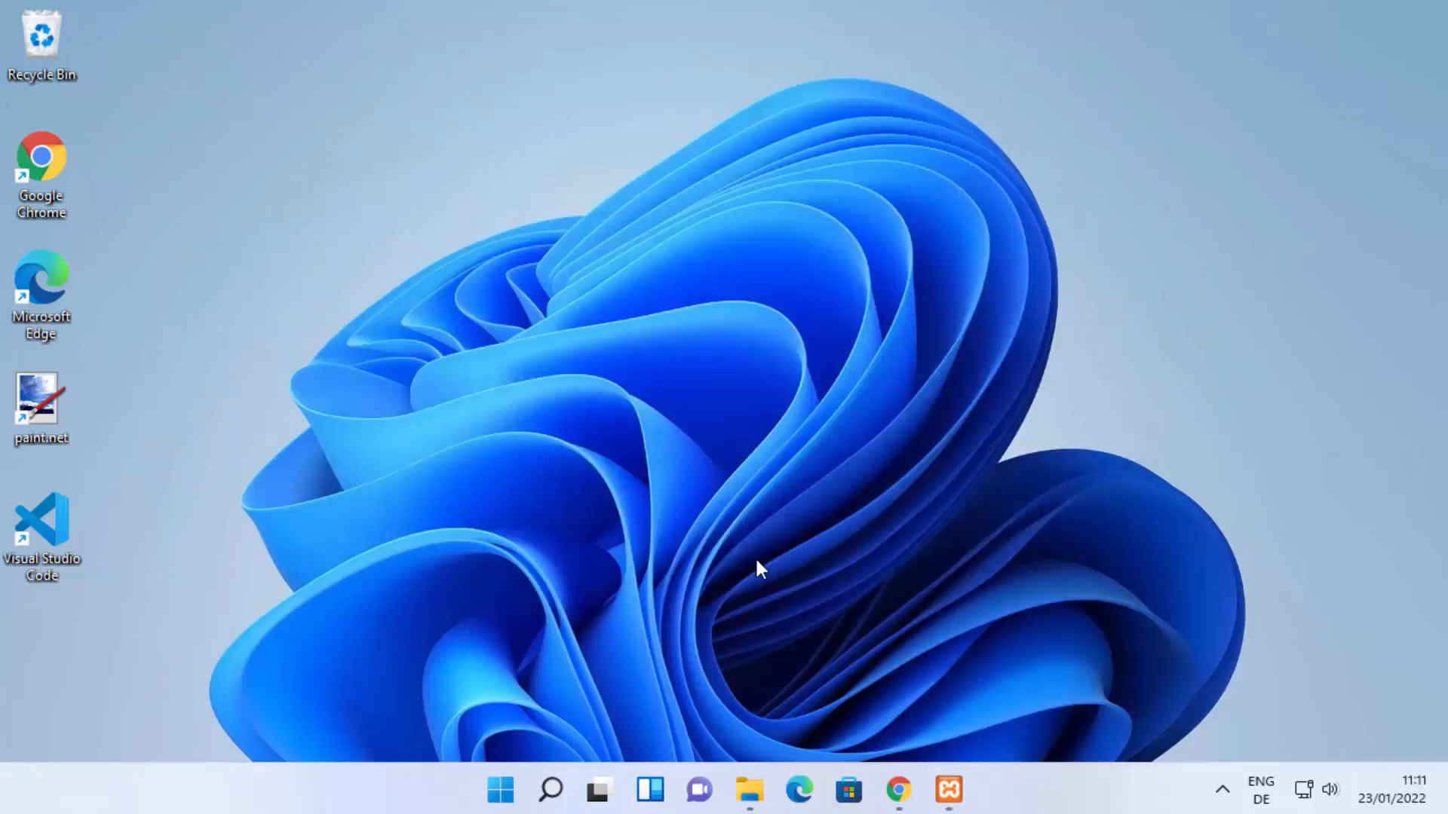
{"action": "left_click", "coordinate": [749, 790]}
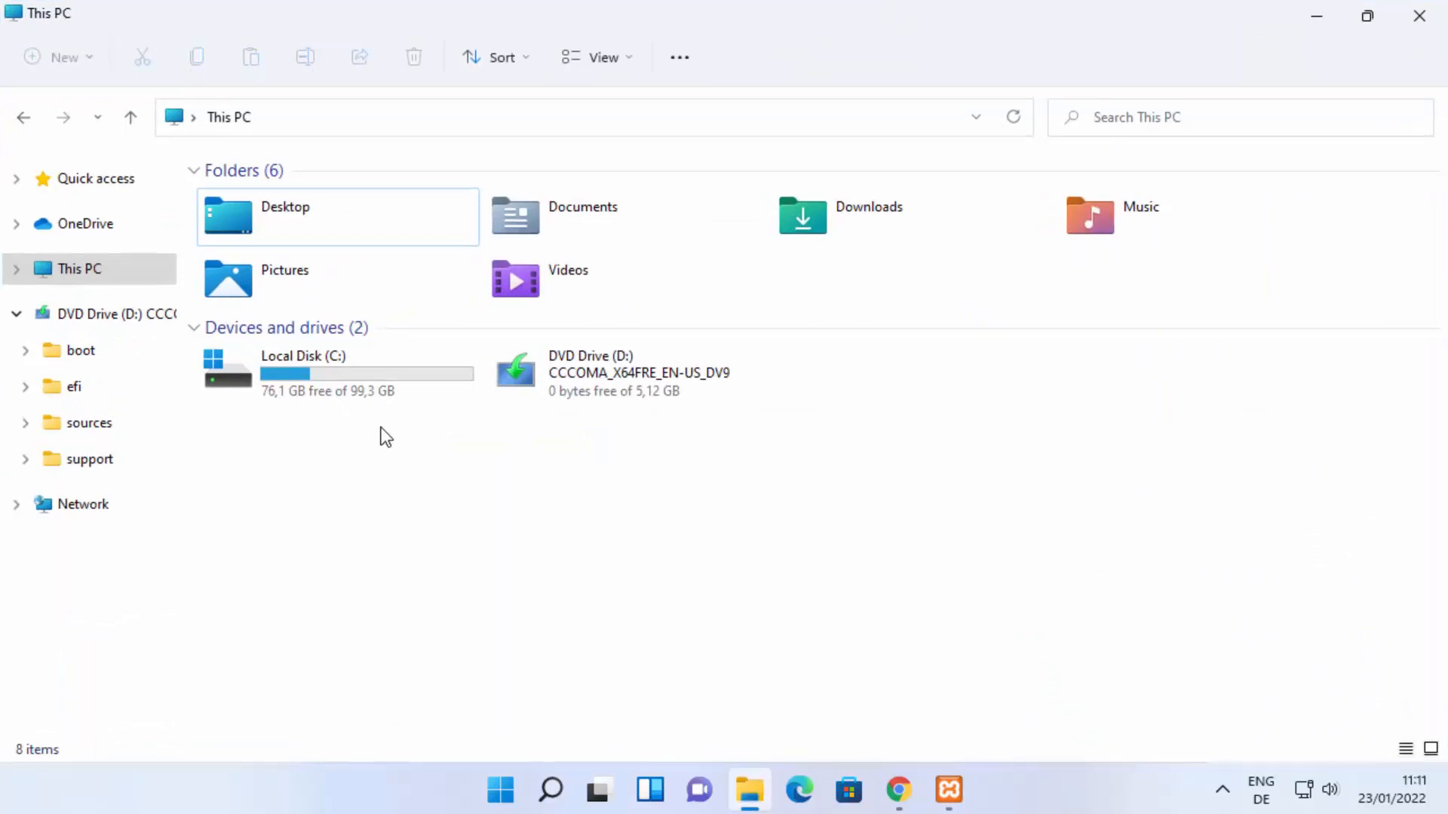
{"action": "double_click", "coordinate": [327, 381]}
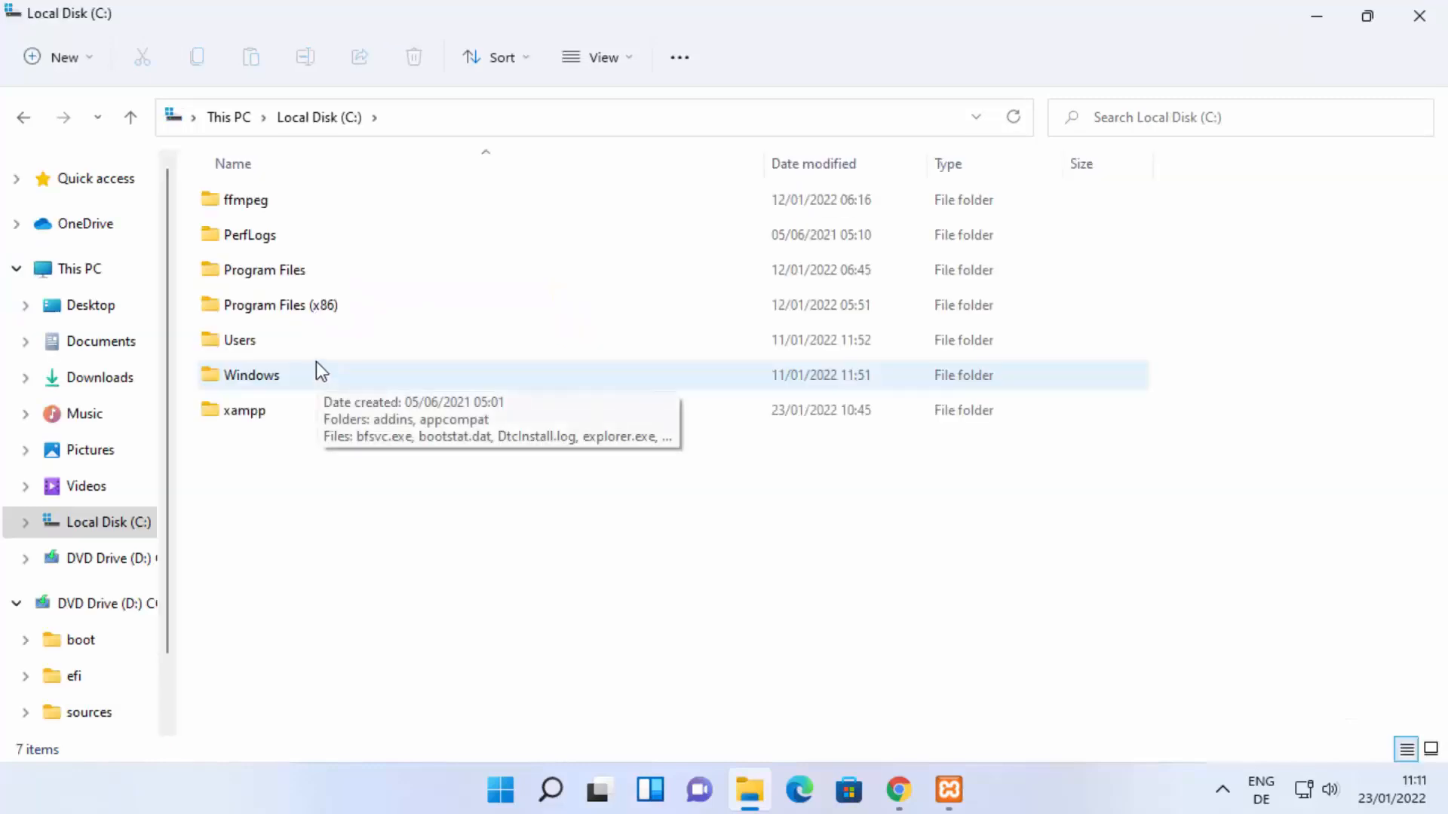
{"action": "double_click", "coordinate": [255, 414]}
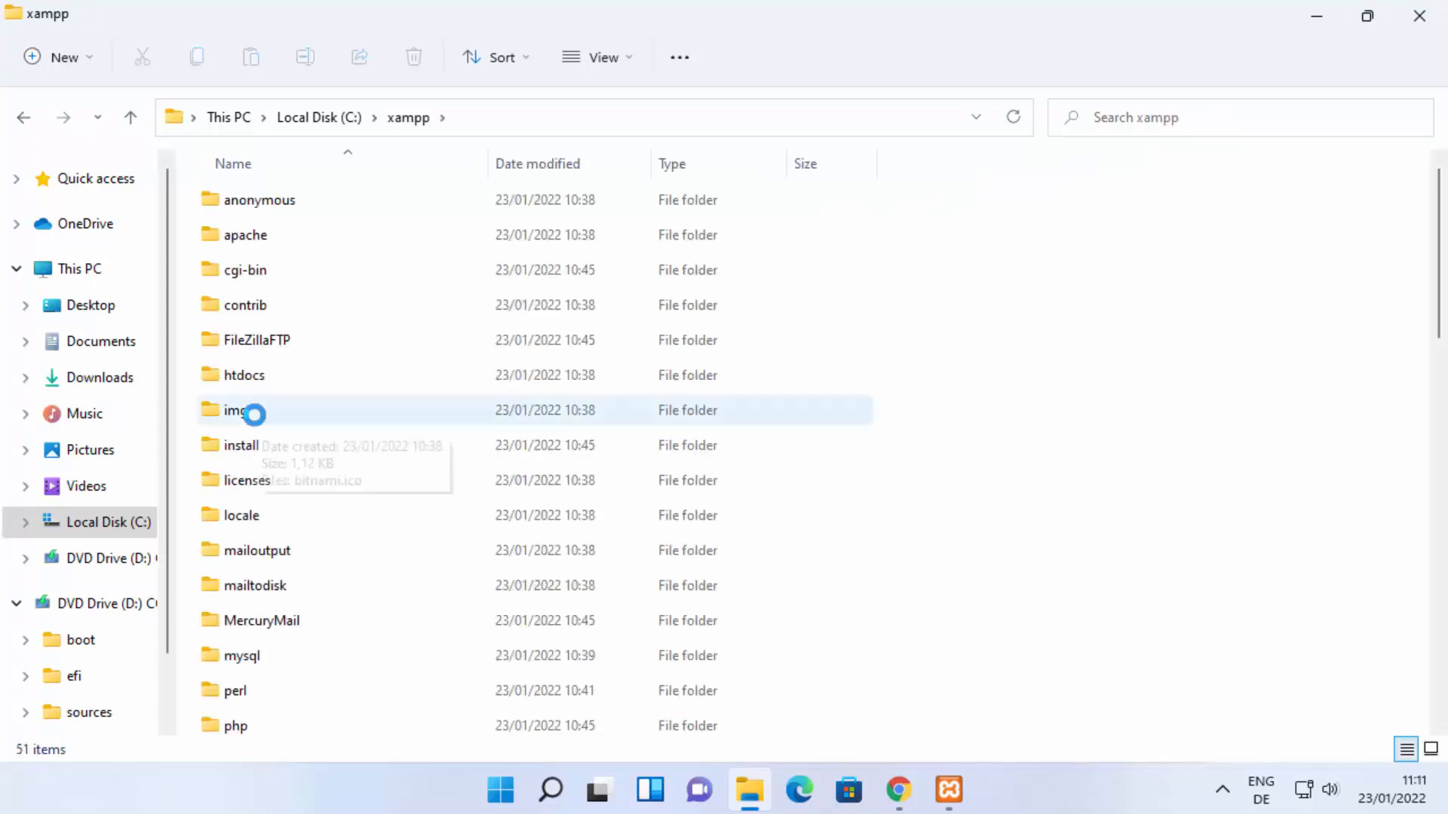
{"action": "double_click", "coordinate": [269, 378]}
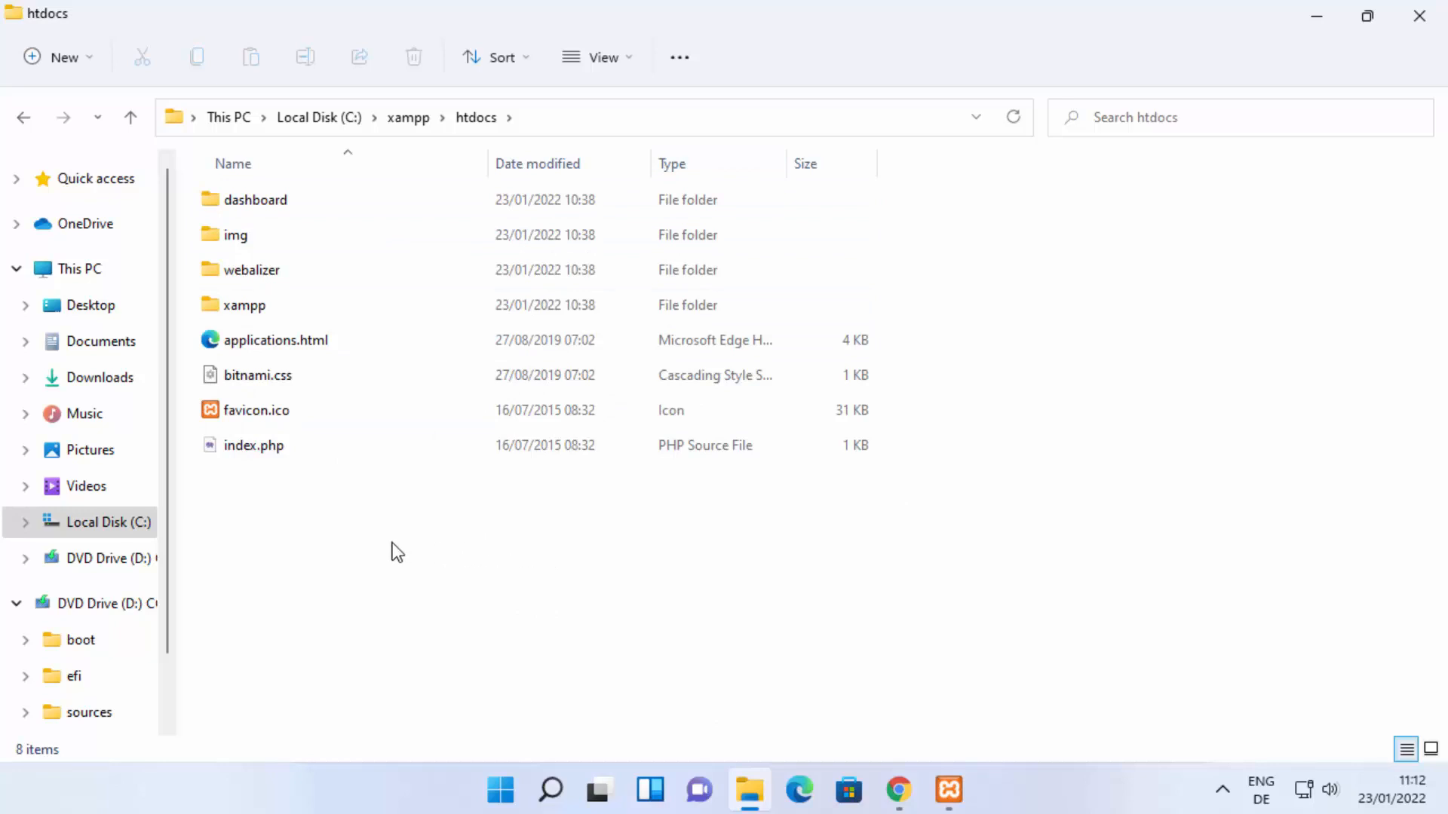
Step: Create a new folder named myapp inside htdocs and open it
{"action": "right_click", "coordinate": [301, 497]}
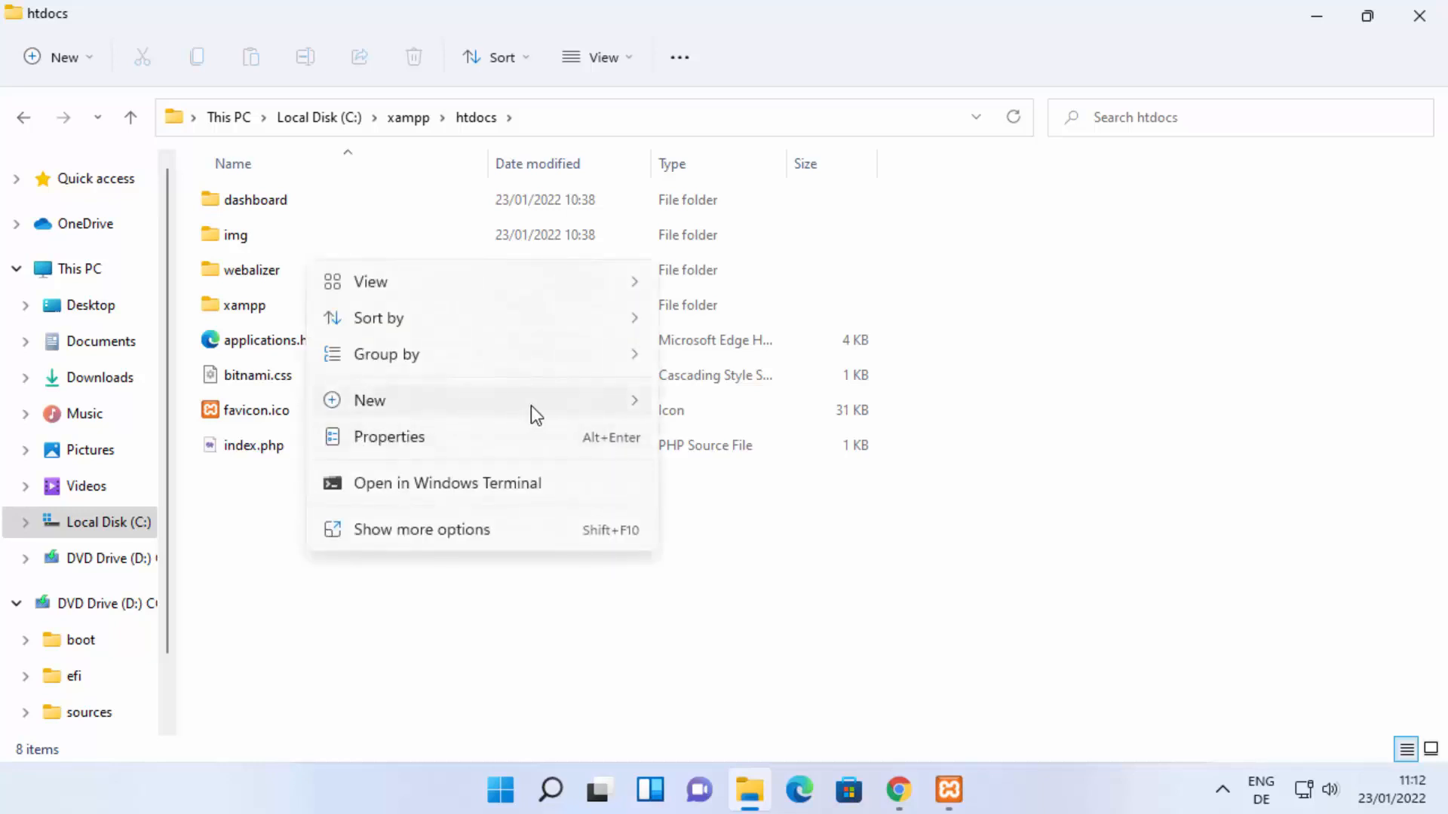
{"action": "mouse_move", "coordinate": [650, 405]}
{"action": "left_click", "coordinate": [700, 406]}
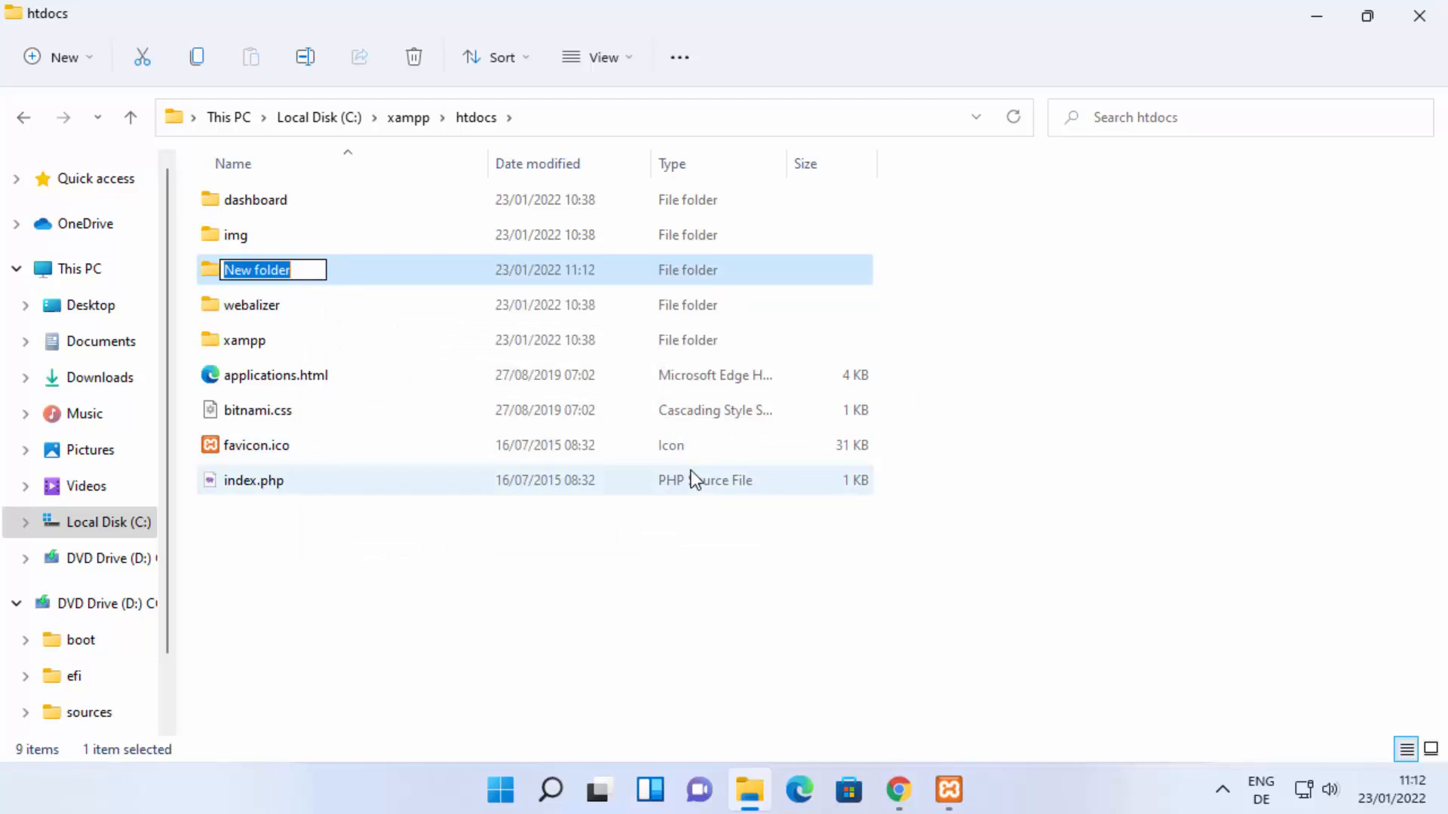
{"action": "type", "text": "myapp"}
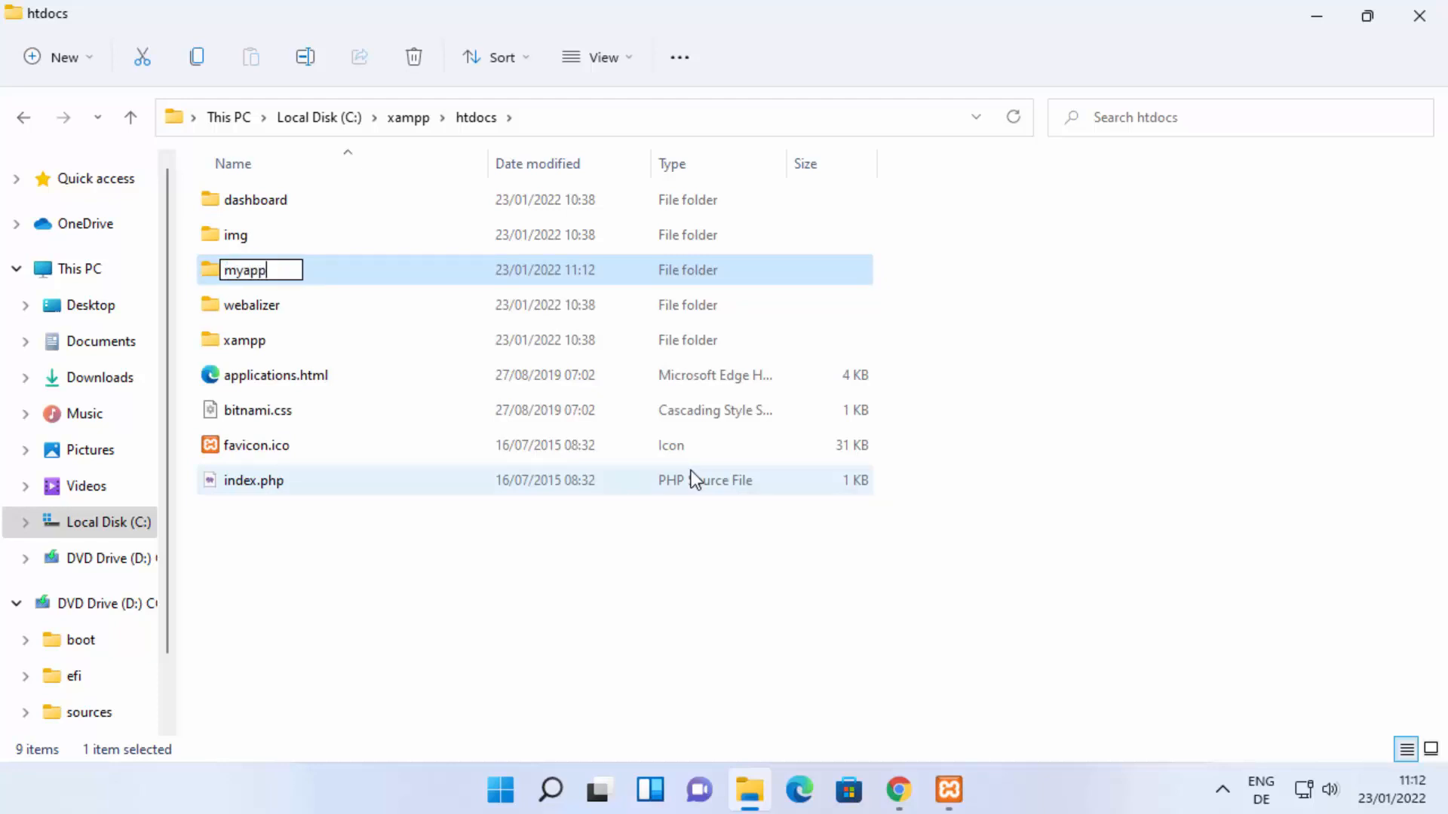
{"action": "key", "text": "Return"}
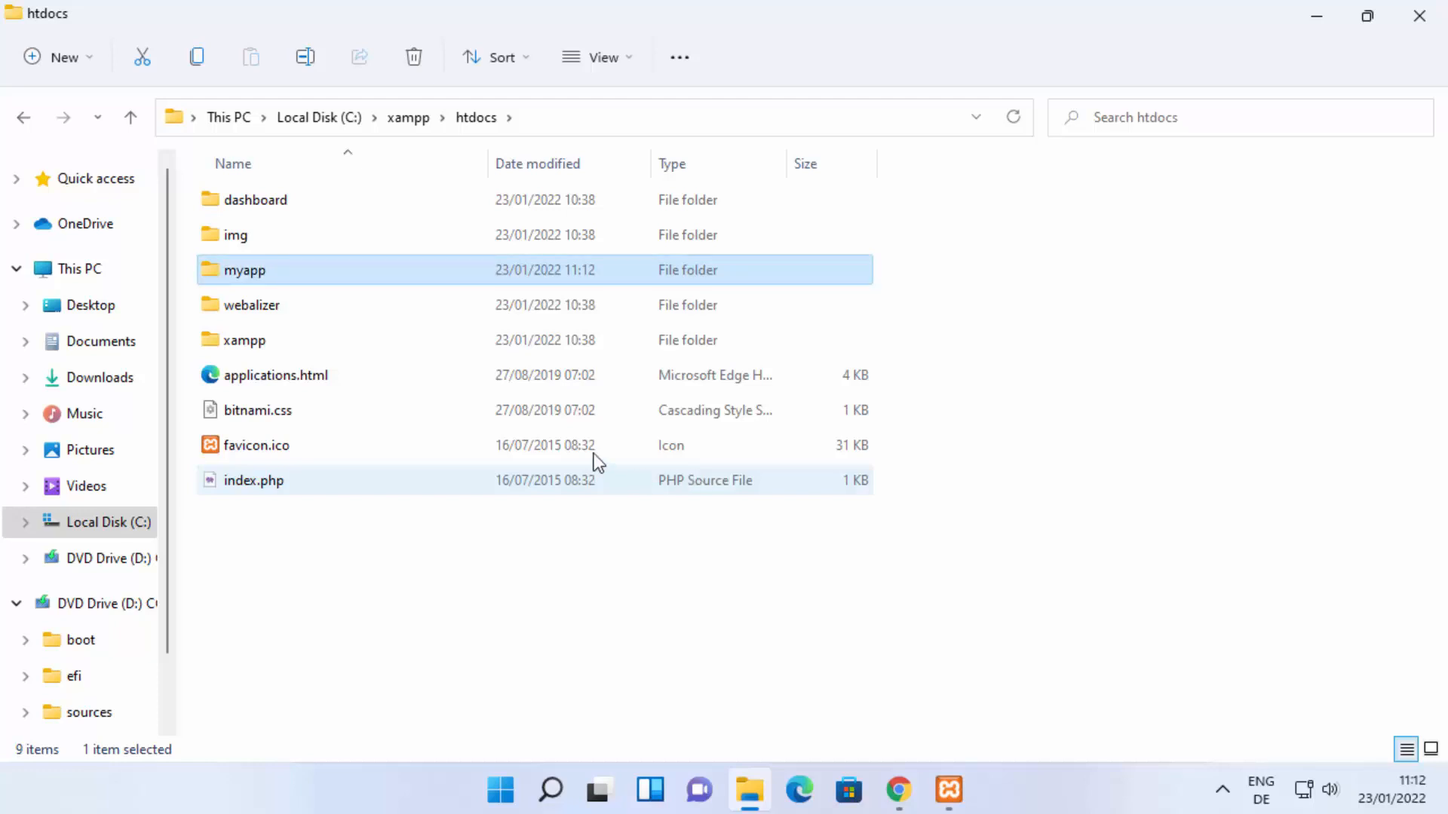
{"action": "double_click", "coordinate": [383, 284]}
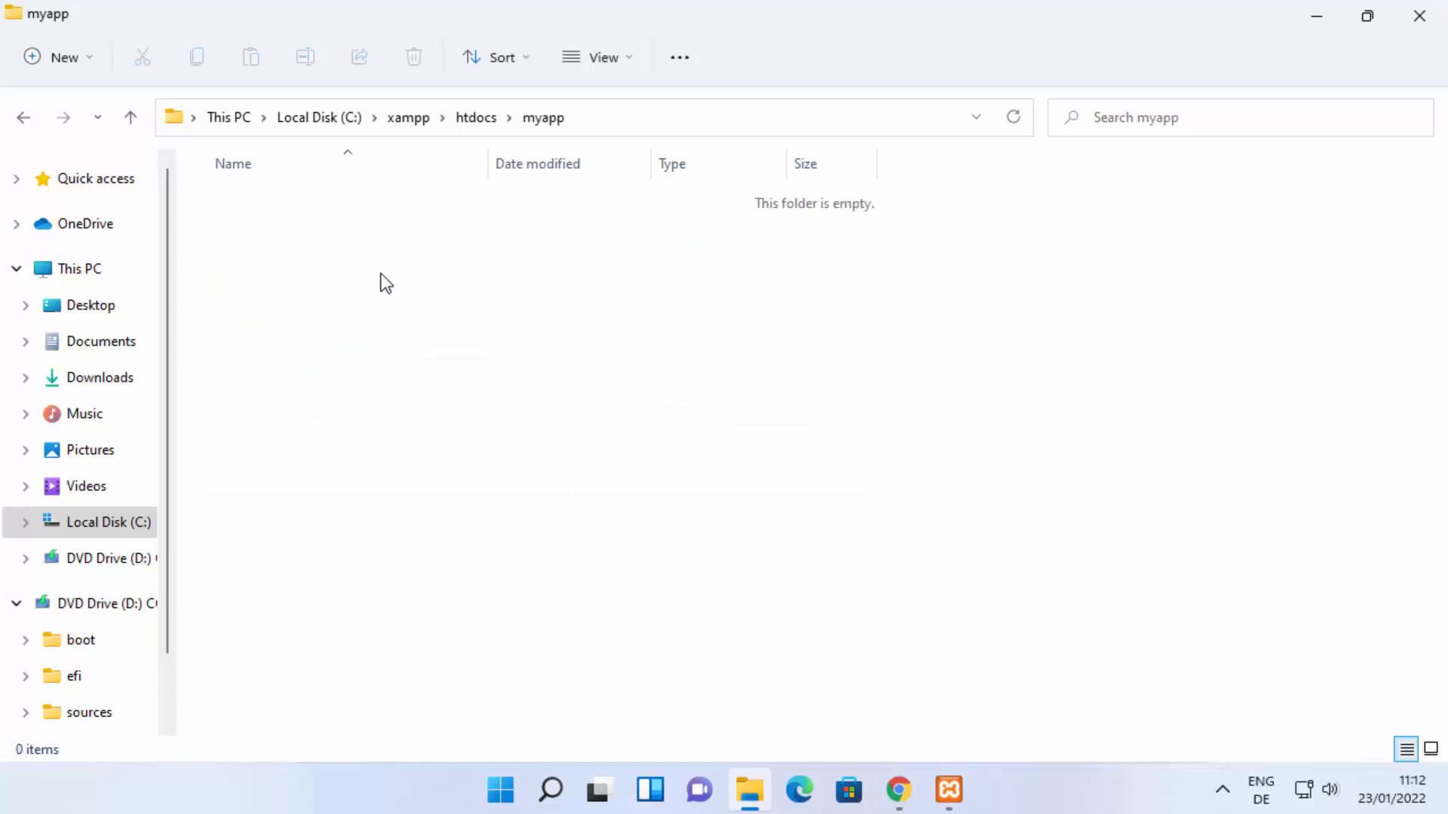
{"action": "right_click", "coordinate": [364, 256]}
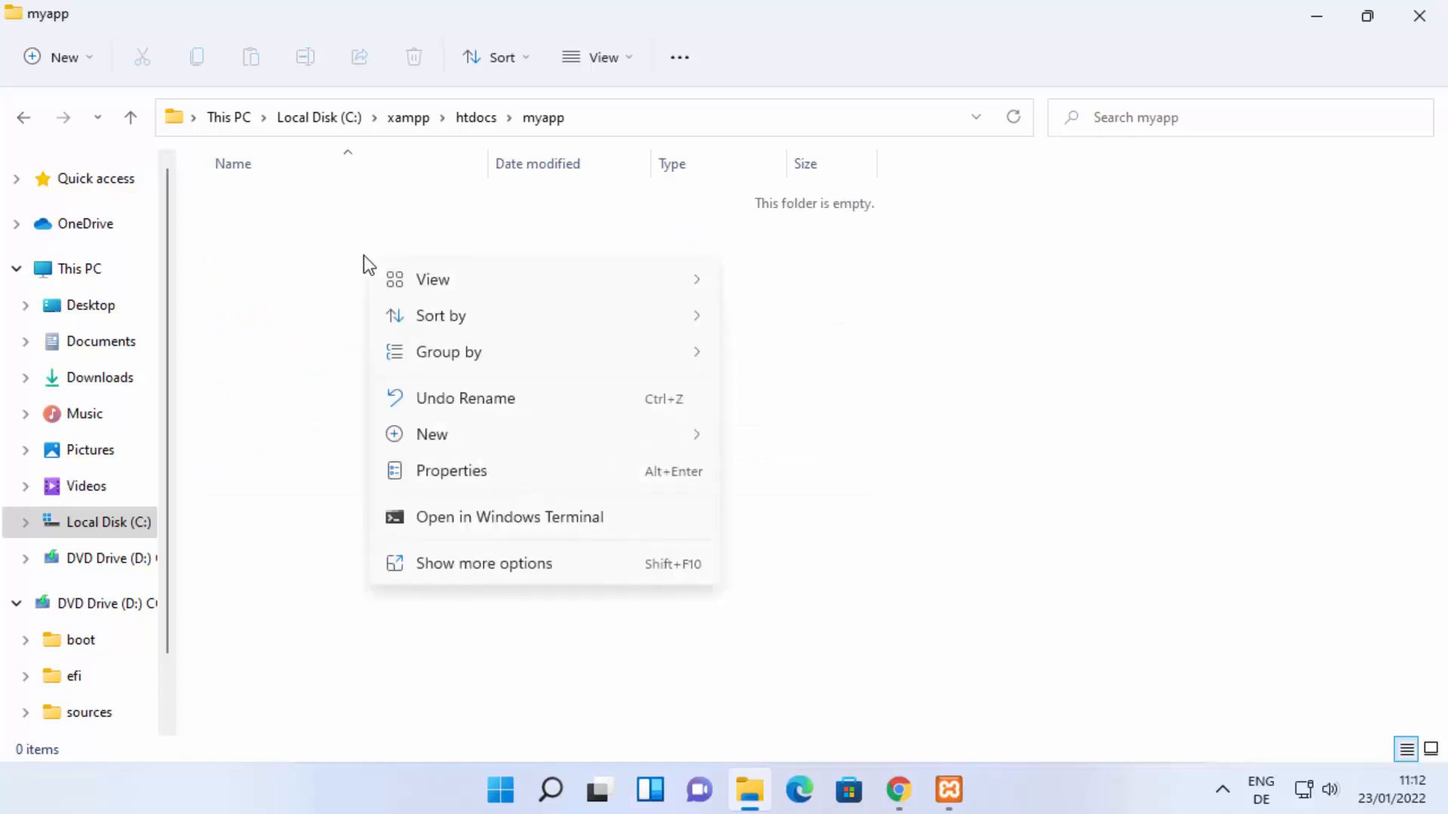
{"action": "mouse_move", "coordinate": [418, 437]}
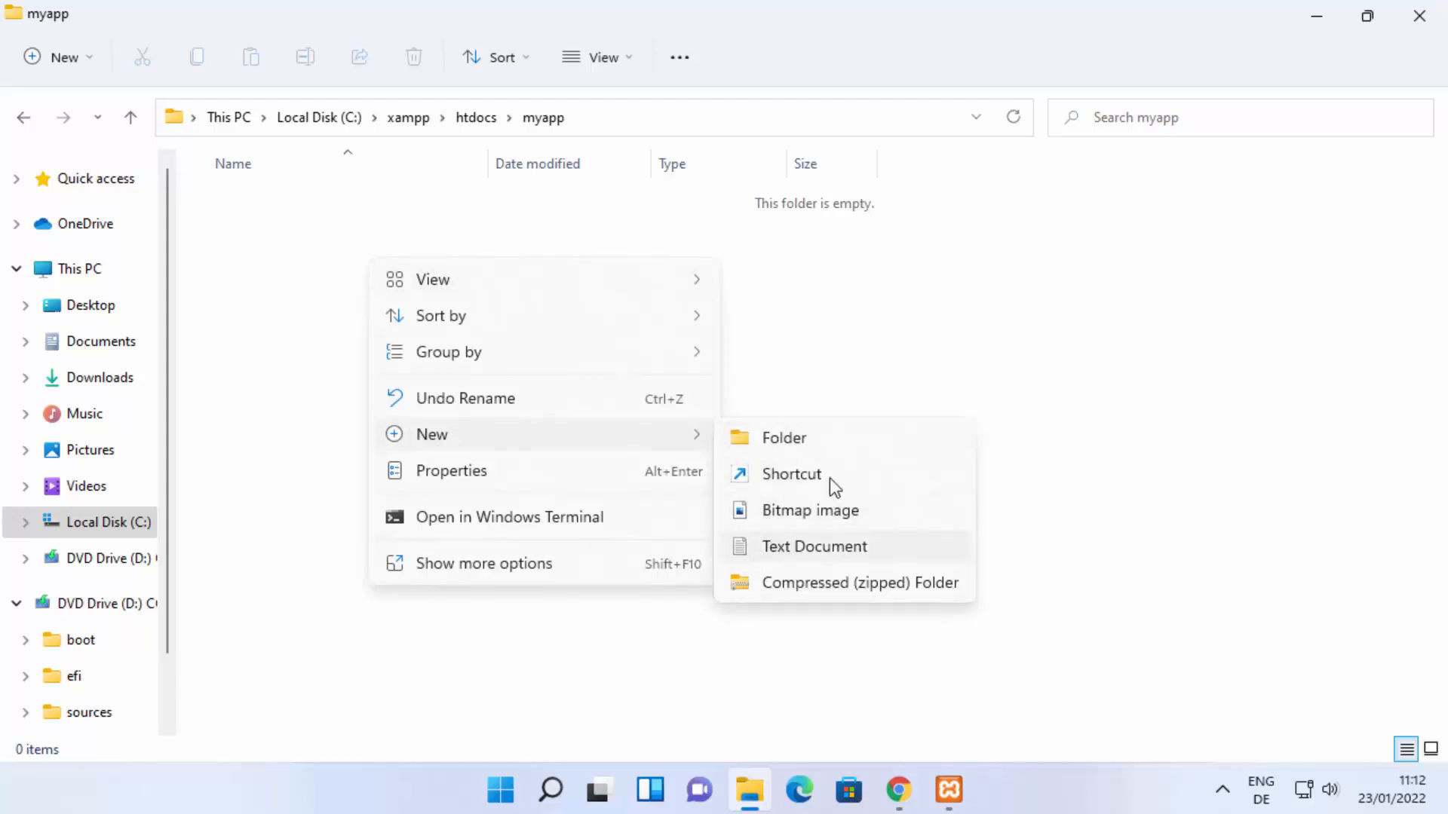
{"action": "left_click", "coordinate": [867, 332]}
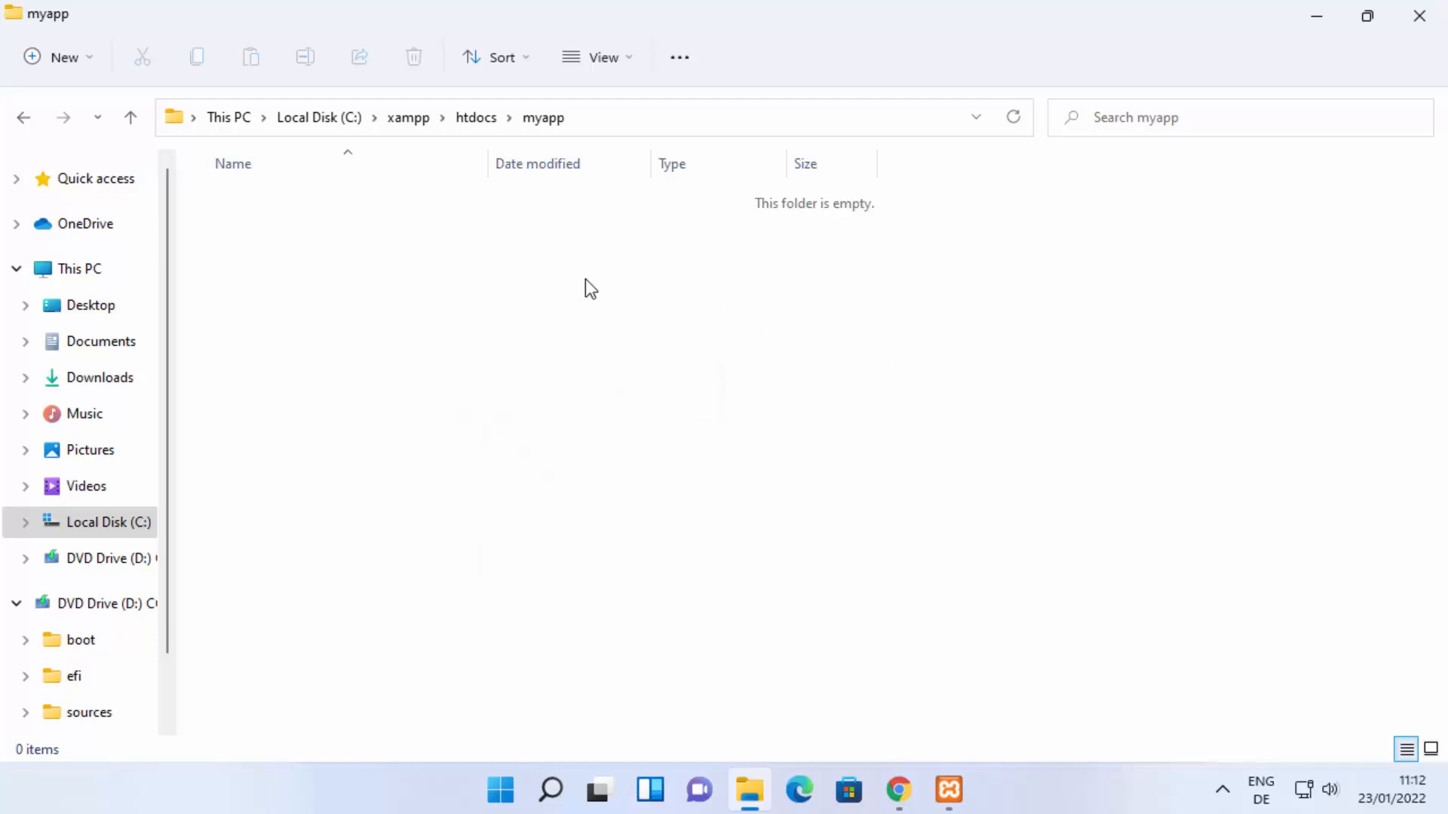
Step: Open the myapp folder with Visual Studio Code and trust its authors, and close the editor window again
{"action": "right_click", "coordinate": [522, 261]}
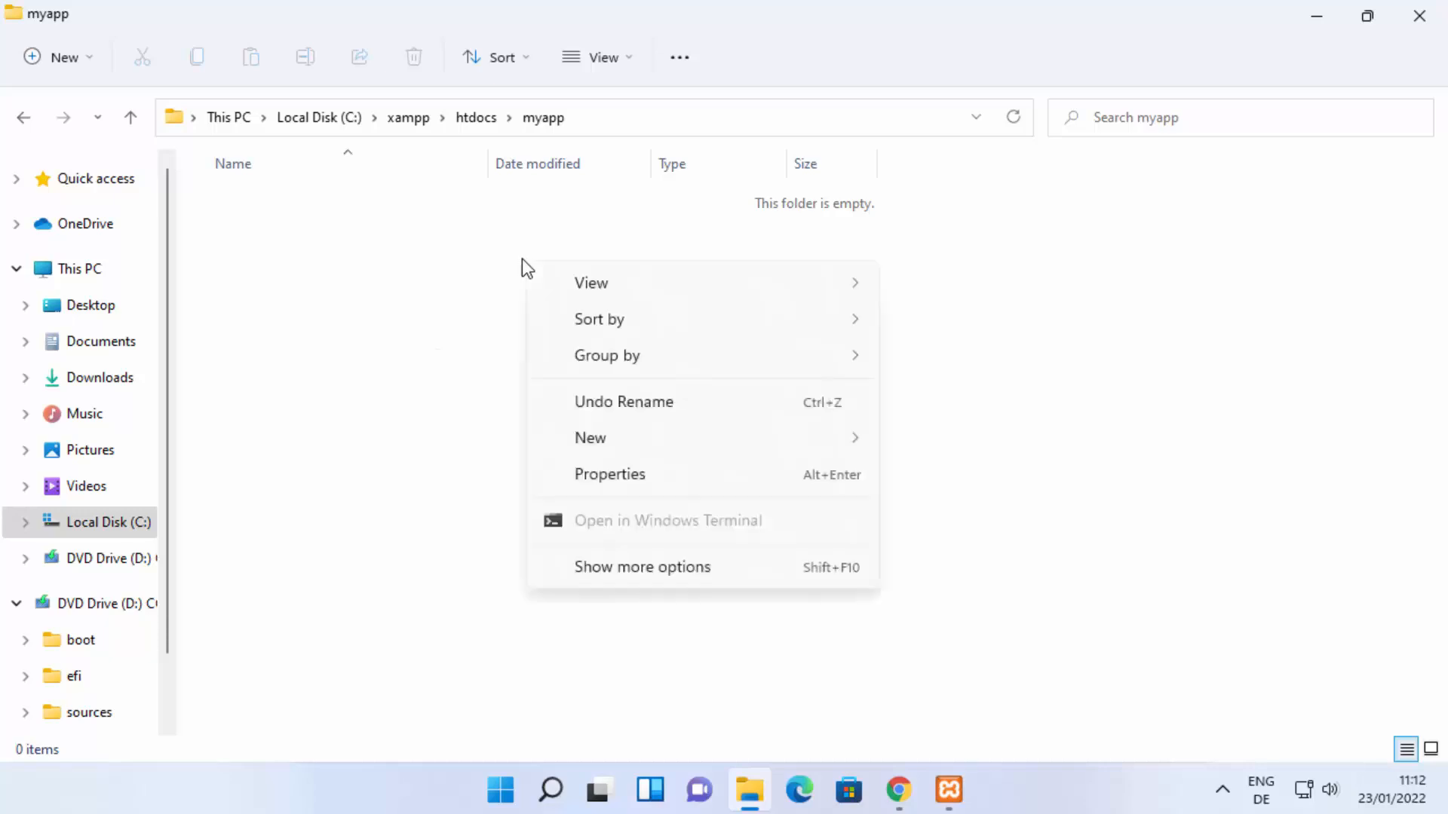
{"action": "left_click", "coordinate": [596, 569]}
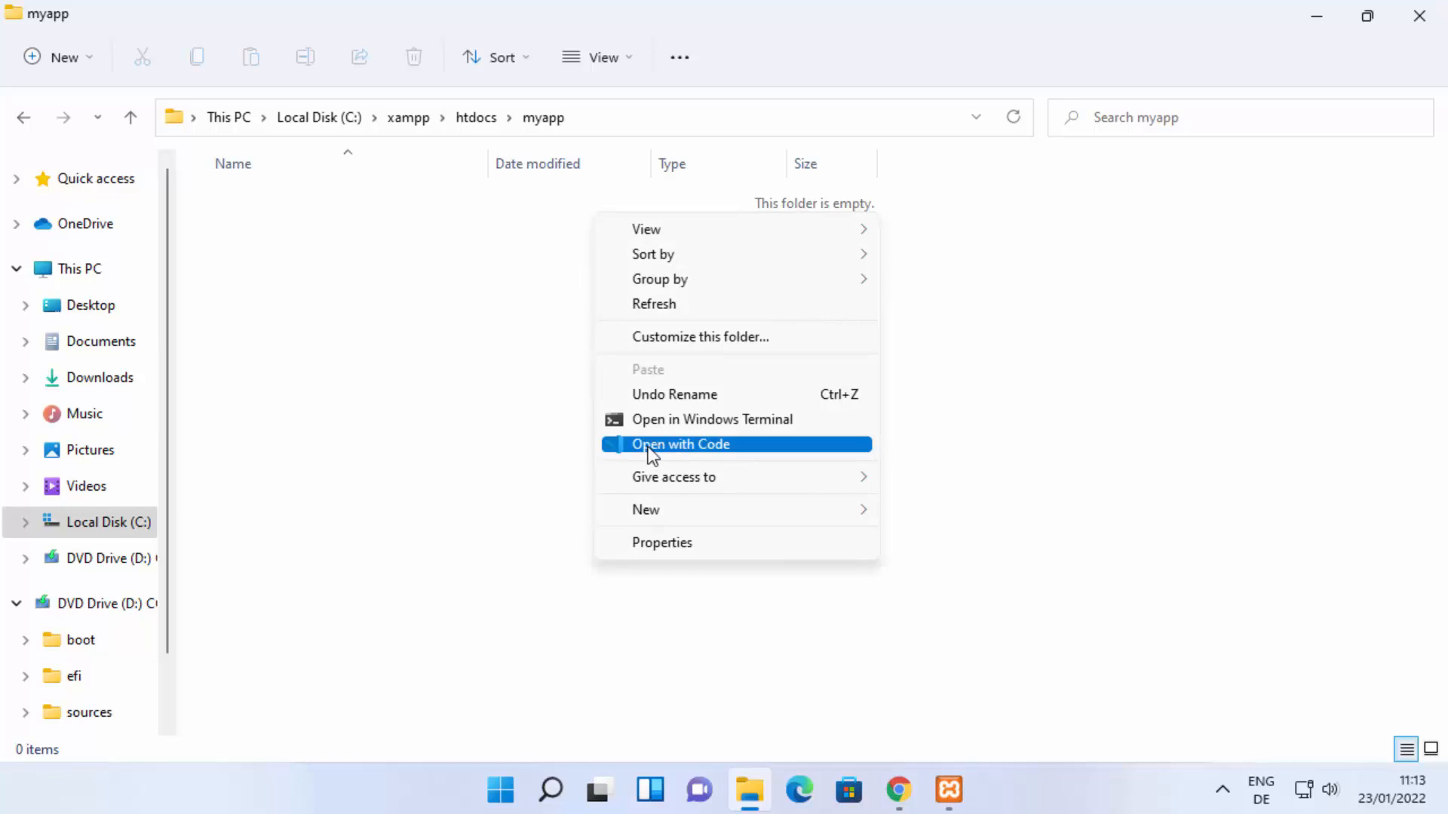
{"action": "left_click", "coordinate": [650, 448]}
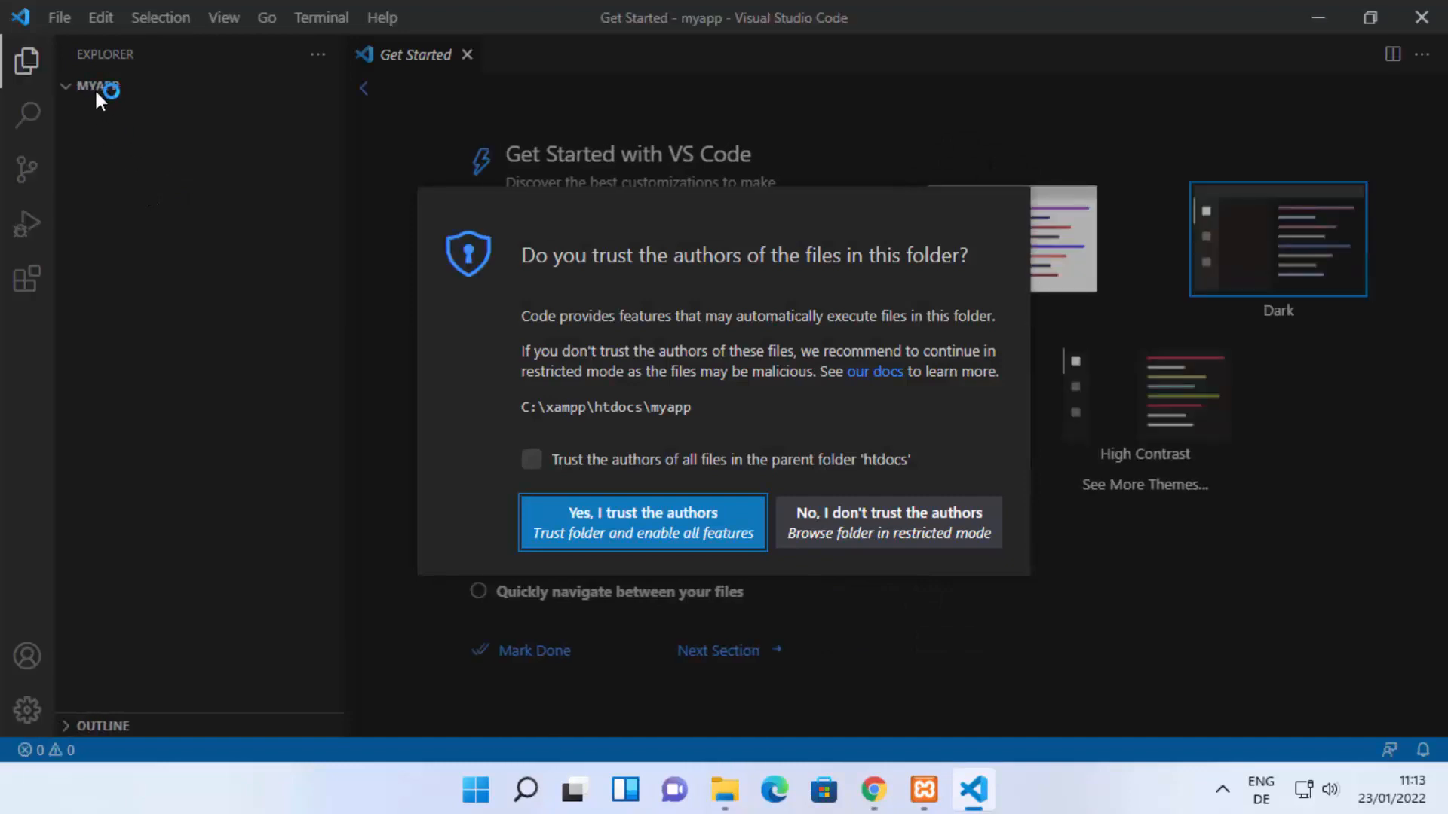
{"action": "left_click", "coordinate": [656, 562]}
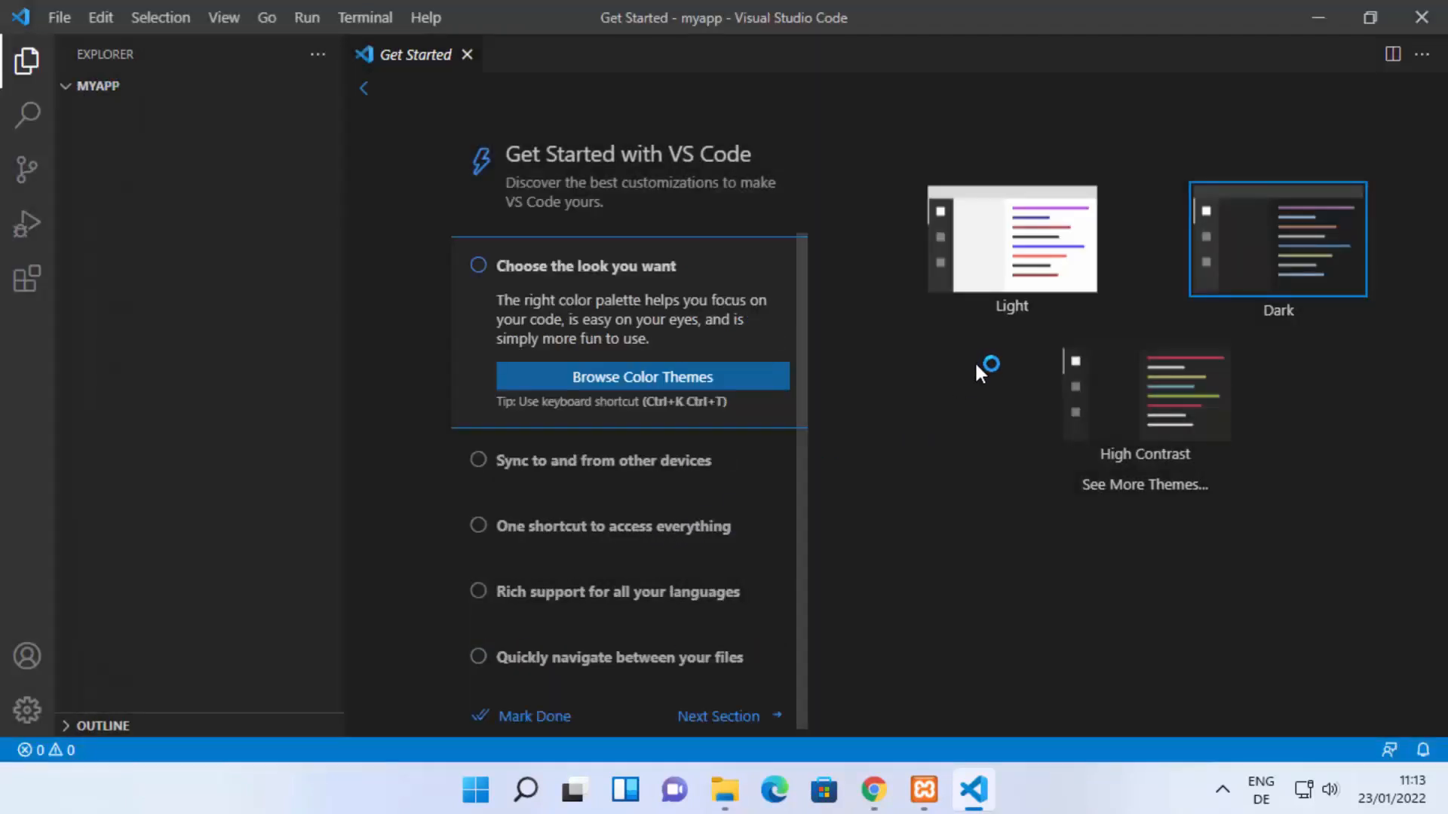
{"action": "left_click", "coordinate": [1421, 16]}
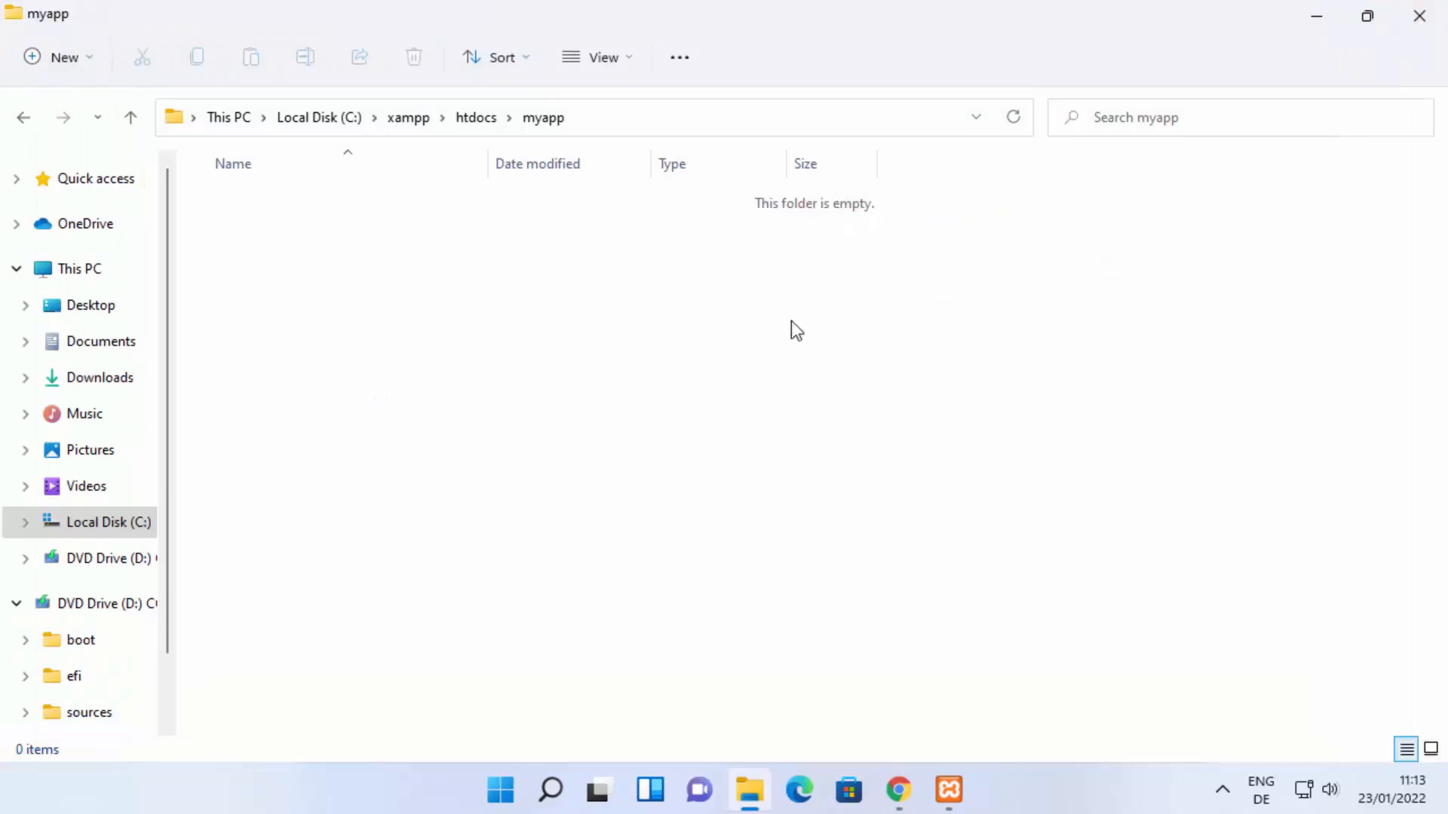
Step: Launch Visual Studio Code from the desktop and copy the path of the myapp folder from File Explorer
{"action": "left_click", "coordinate": [1317, 16]}
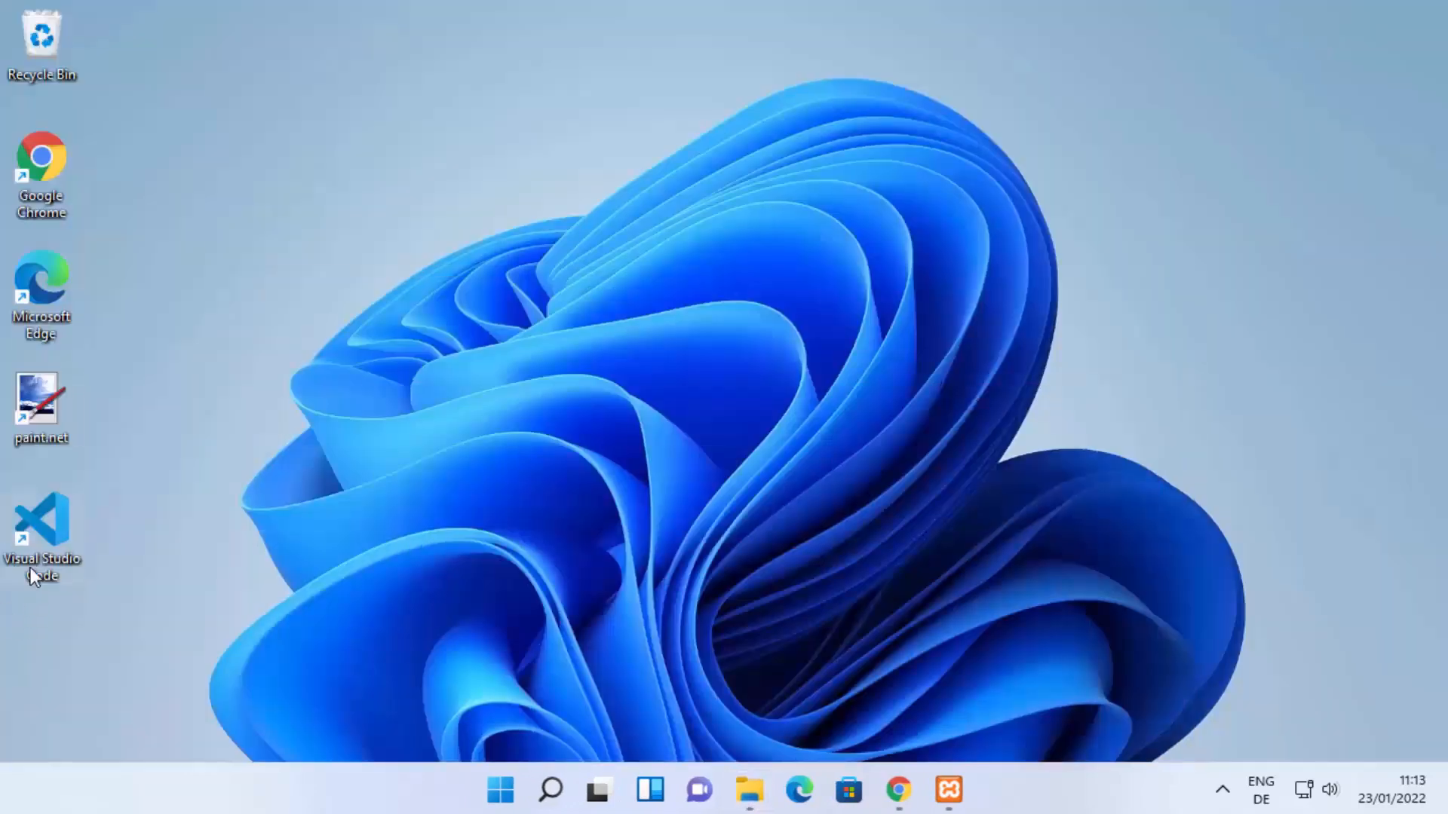
{"action": "double_click", "coordinate": [33, 541]}
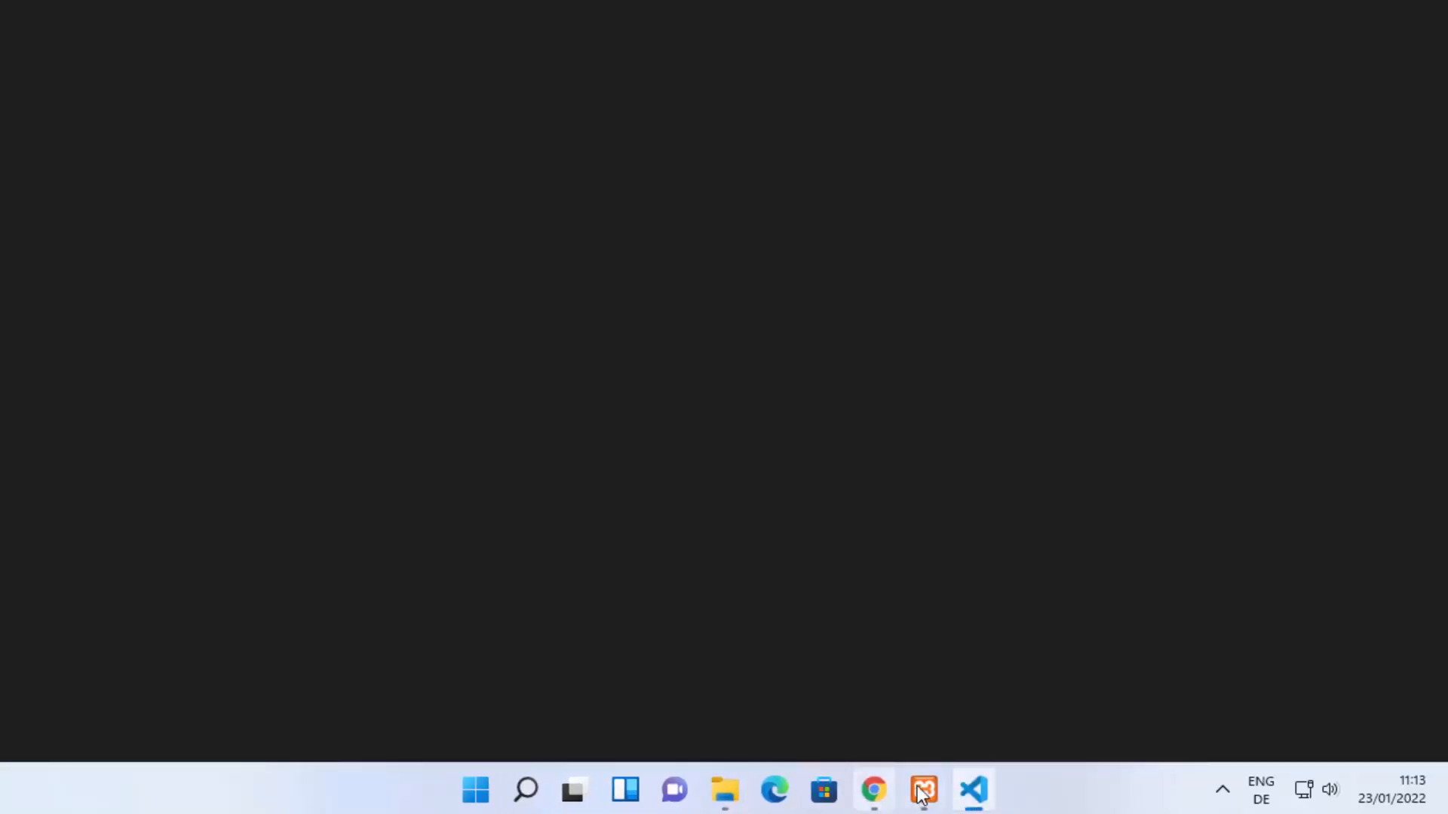
{"action": "left_click", "coordinate": [725, 789]}
{"action": "left_click", "coordinate": [664, 117]}
{"action": "key", "text": "ctrl+c"}
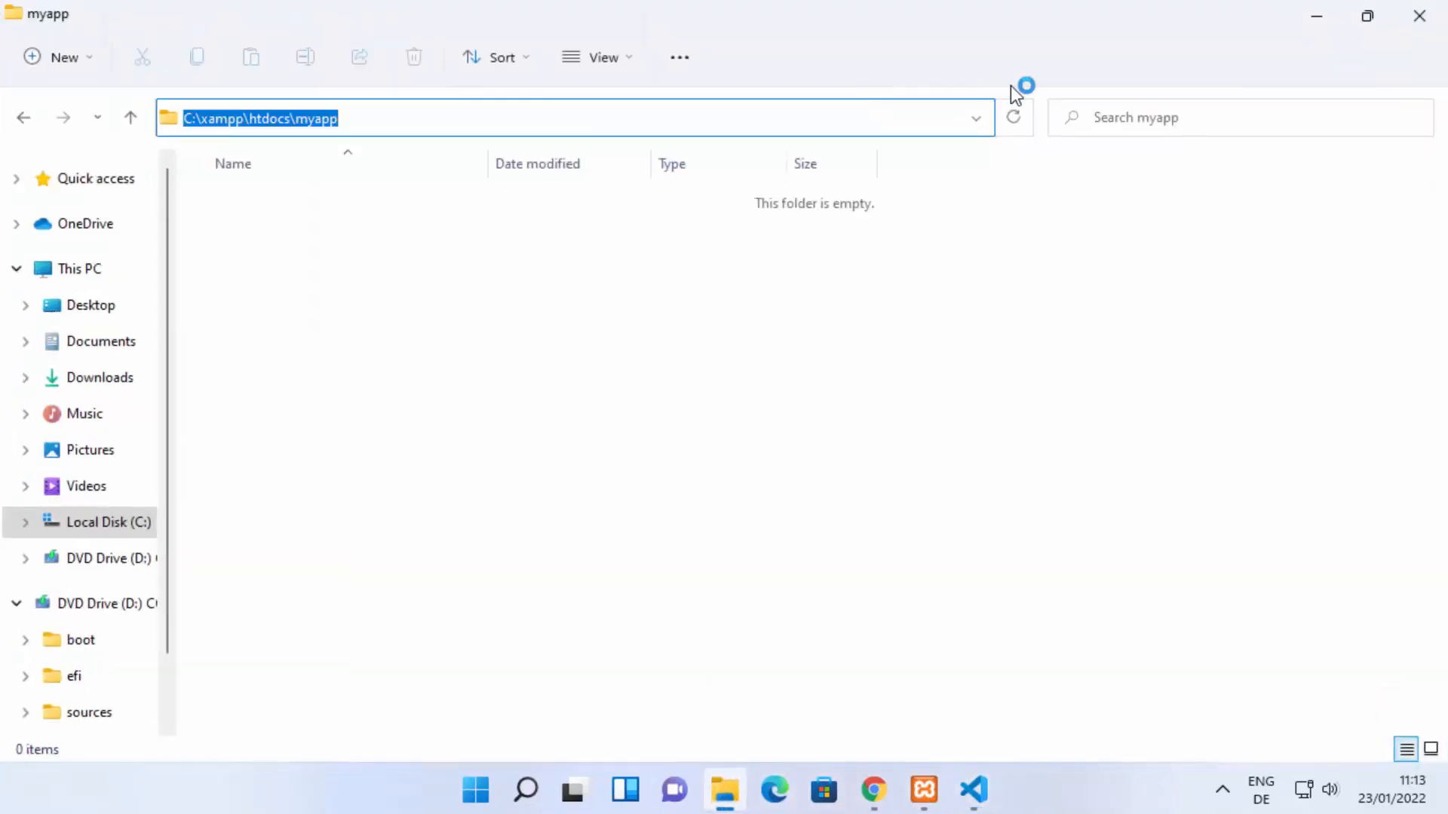
{"action": "left_click", "coordinate": [1315, 12]}
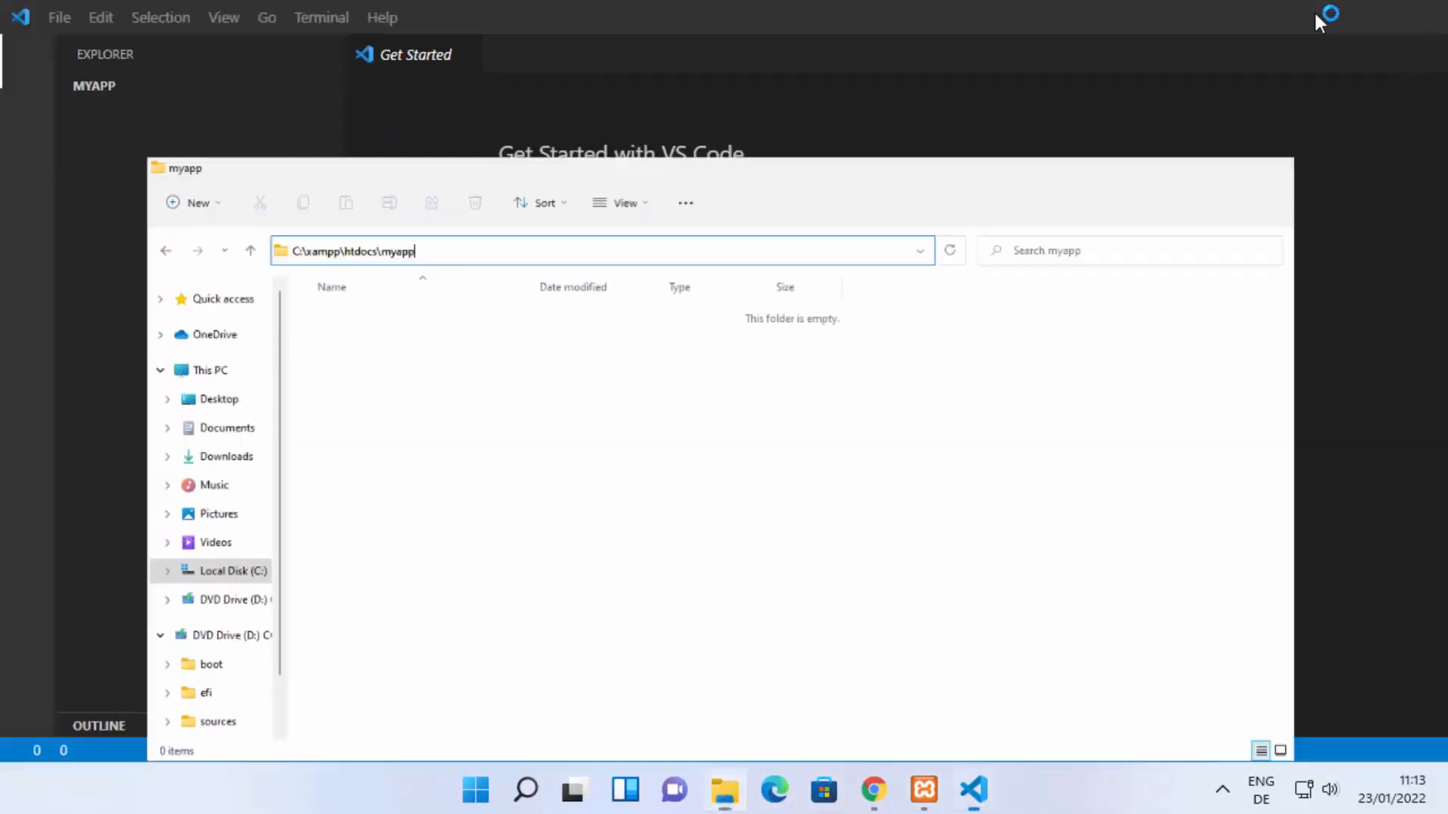
Step: Open the folder C:\xampp\htdocs\myapp in Visual Studio Code and check the same folder's contents in File Explorer
{"action": "left_click", "coordinate": [57, 15]}
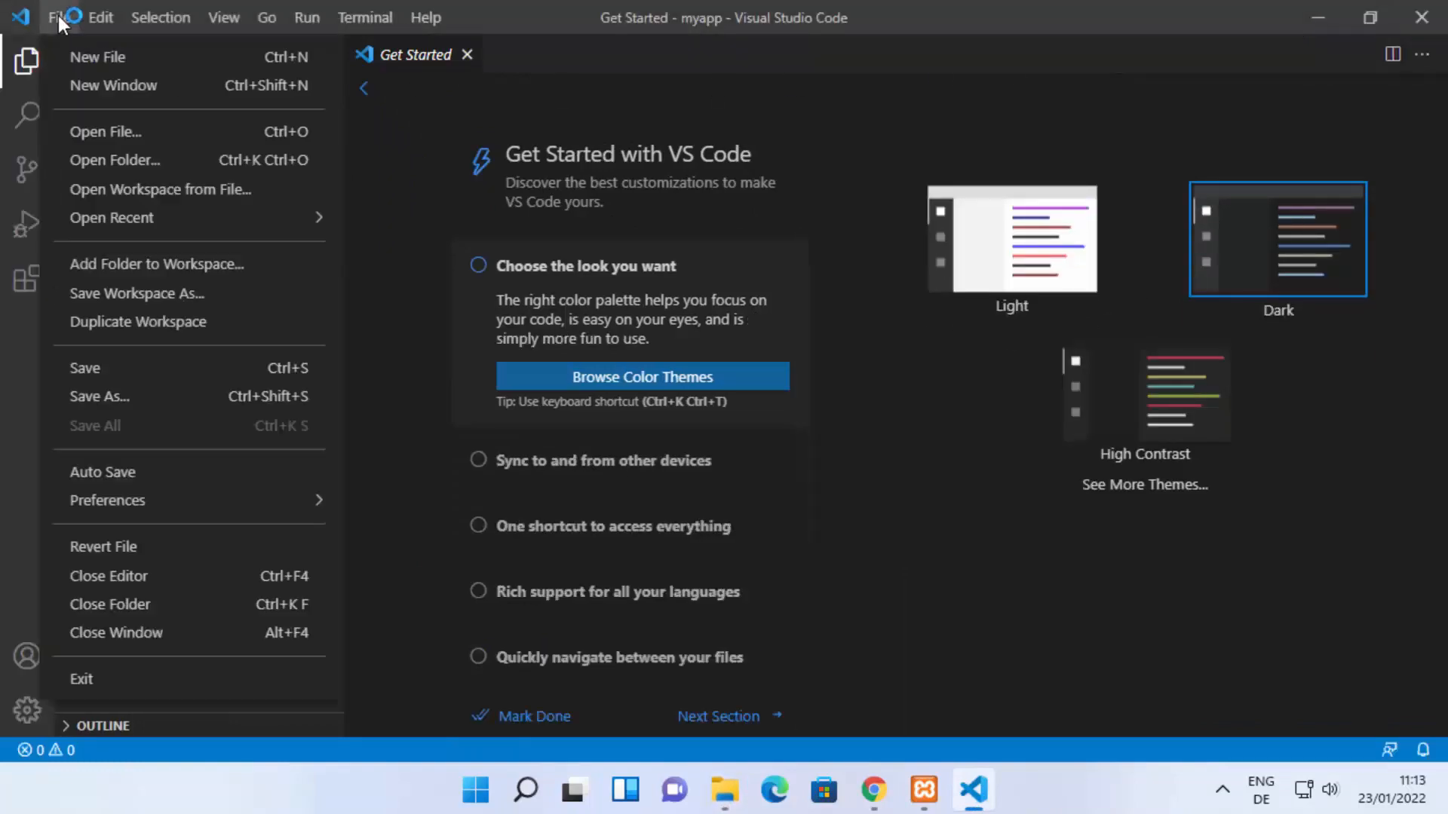
{"action": "left_click", "coordinate": [93, 158]}
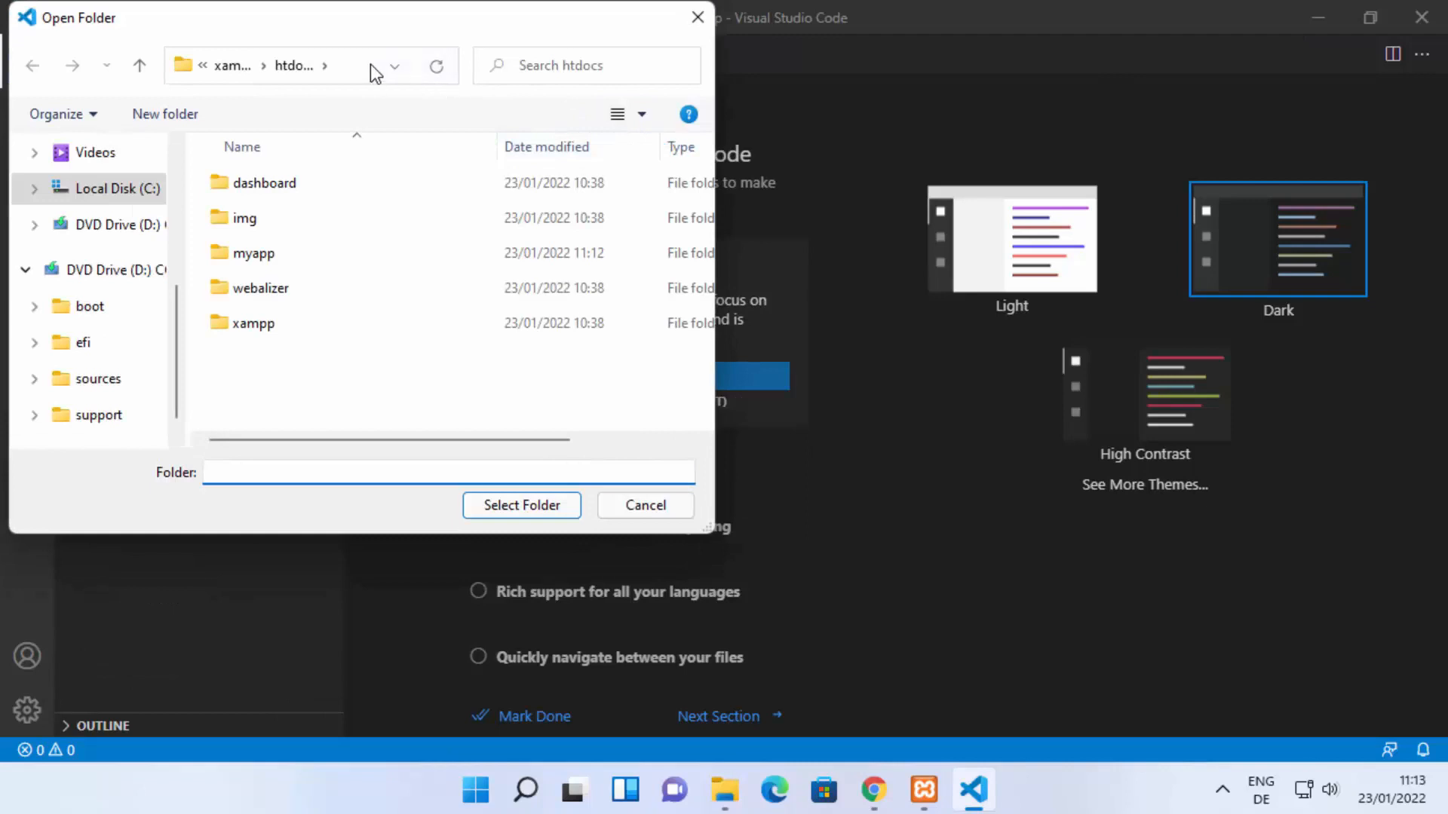
{"action": "left_click", "coordinate": [376, 73]}
{"action": "key", "text": "ctrl+v"}
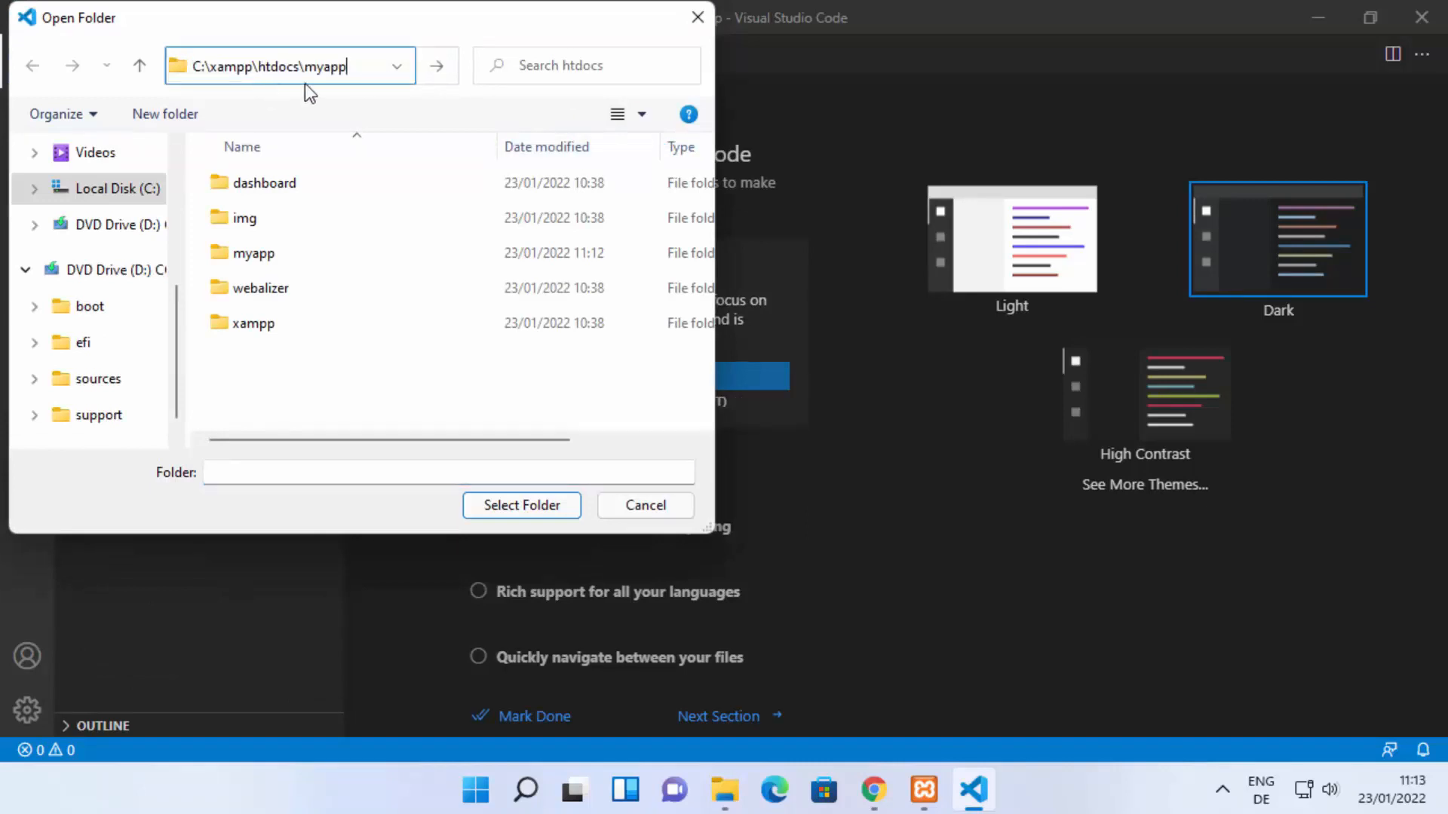
{"action": "key", "text": "Return"}
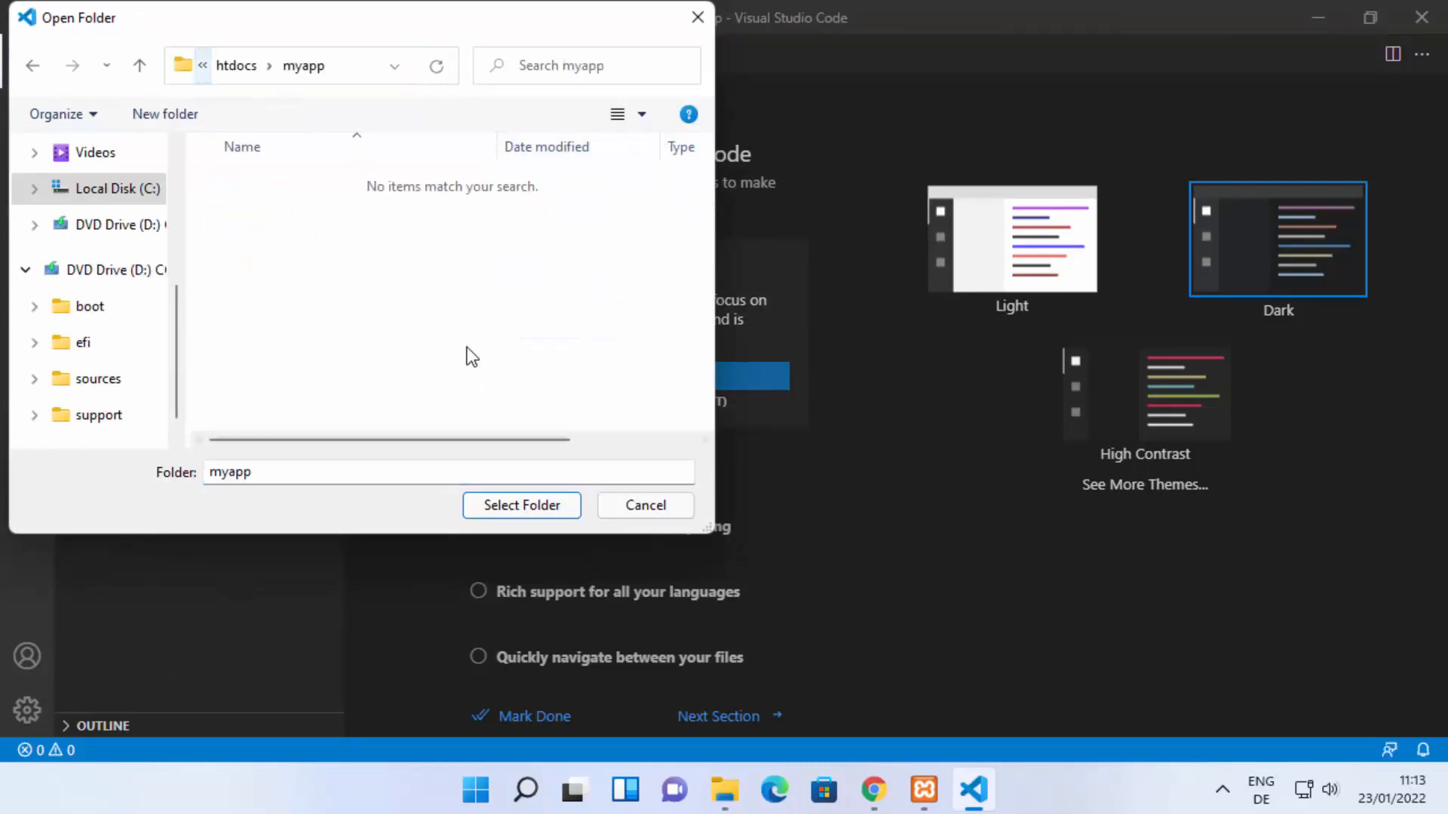
{"action": "left_click", "coordinate": [497, 506]}
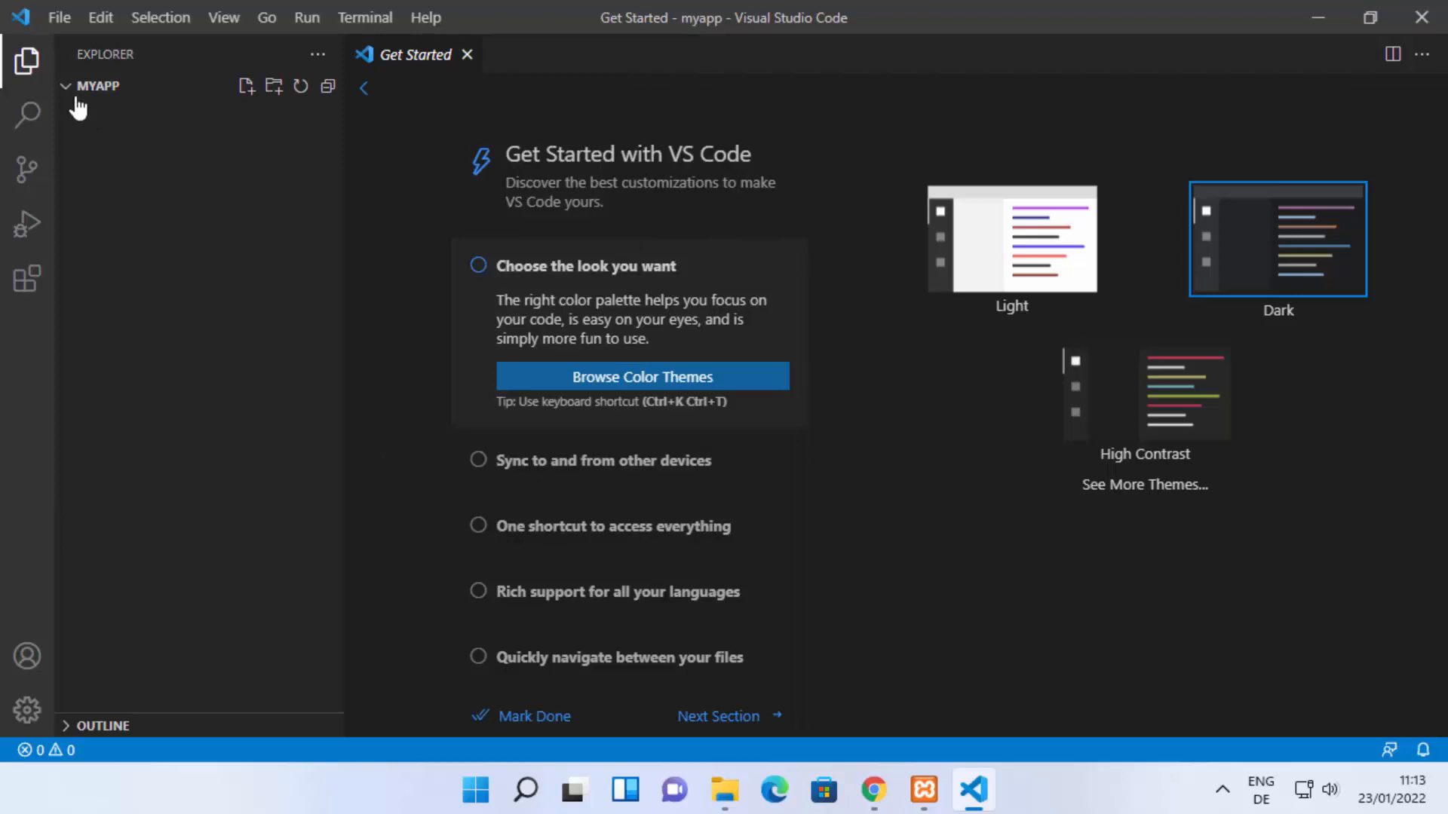
{"action": "left_click", "coordinate": [724, 790]}
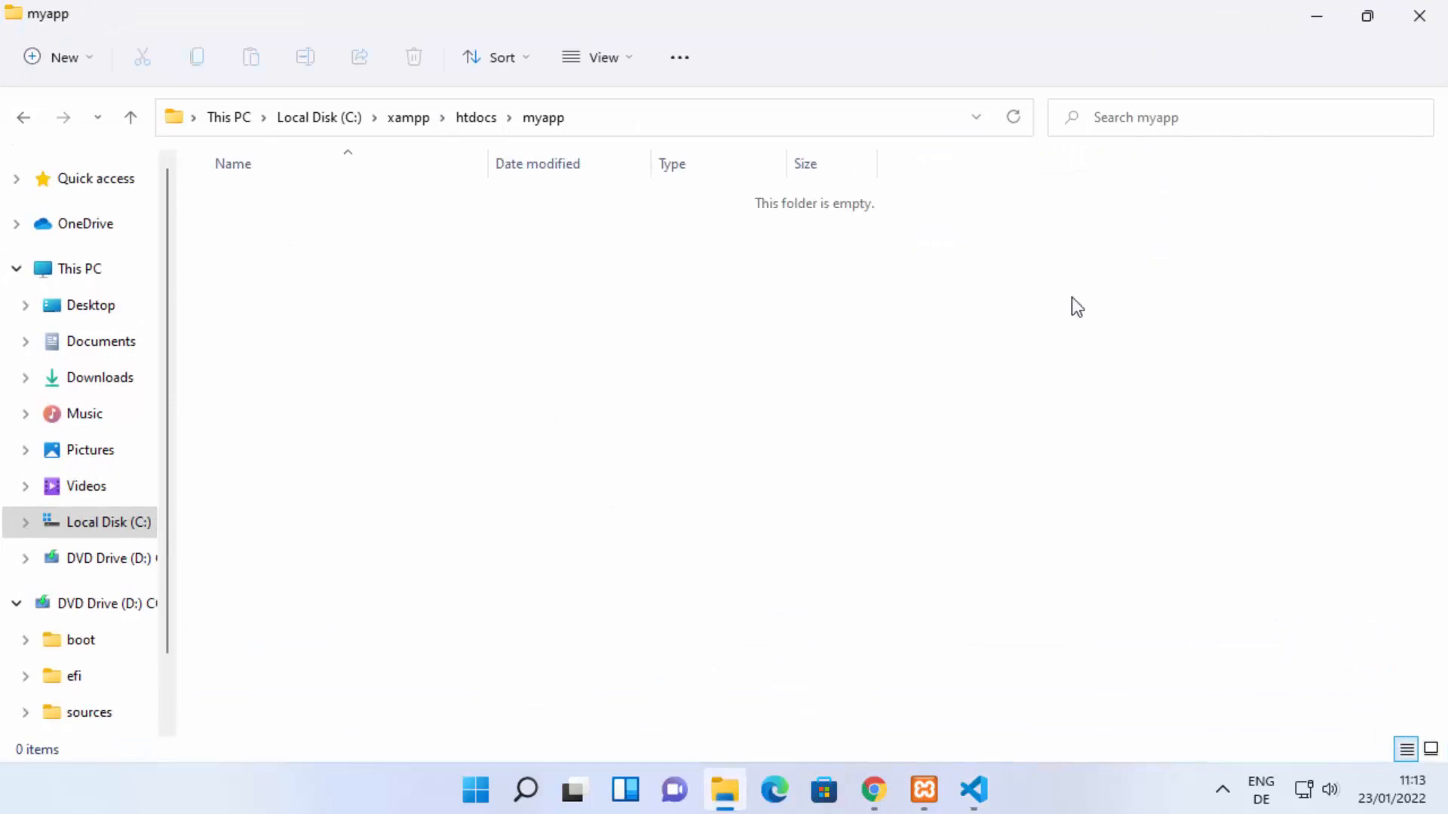
{"action": "left_click", "coordinate": [1328, 26]}
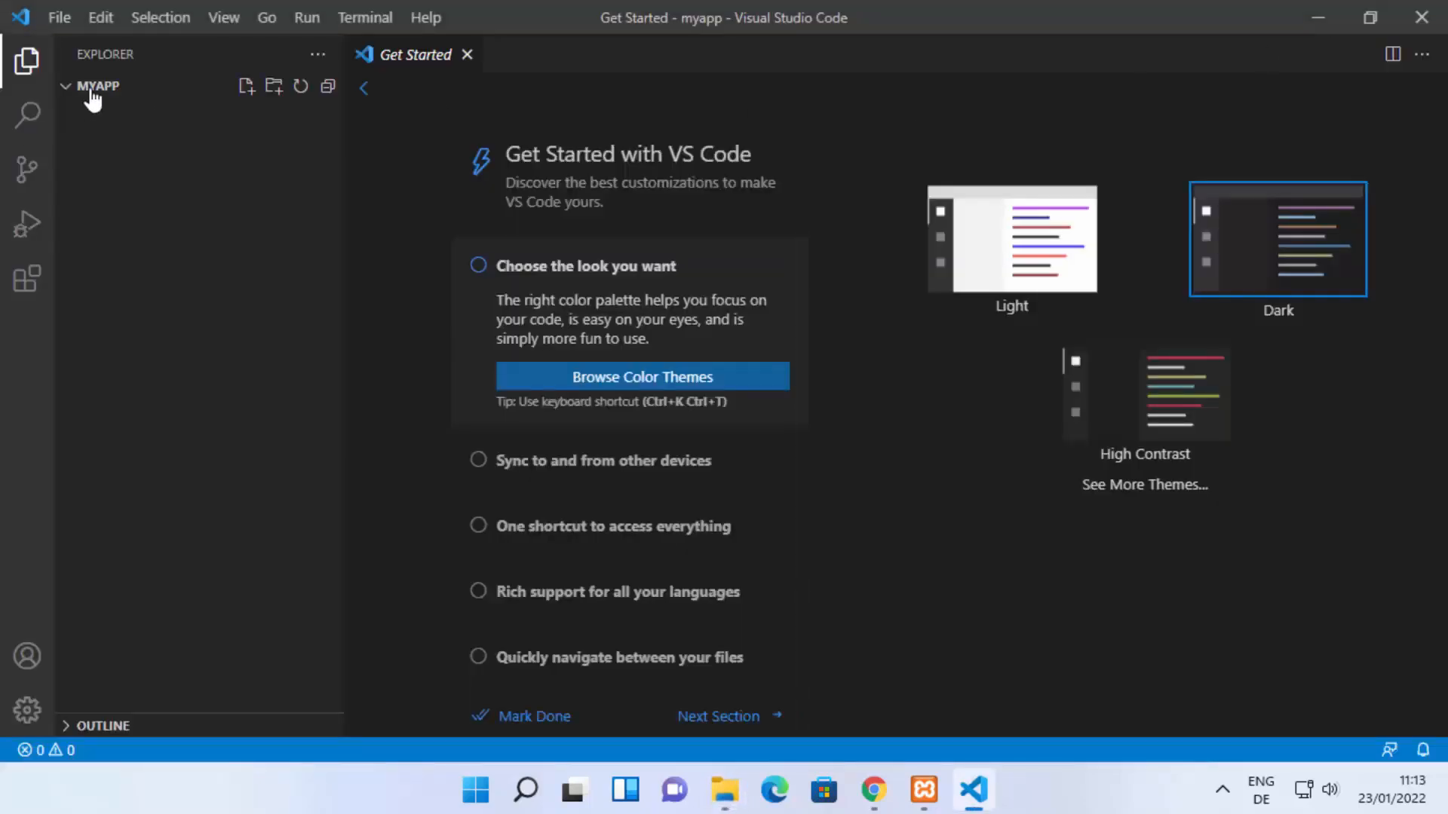
Step: Create a new file named test.php in the myapp folder
{"action": "left_click", "coordinate": [245, 89]}
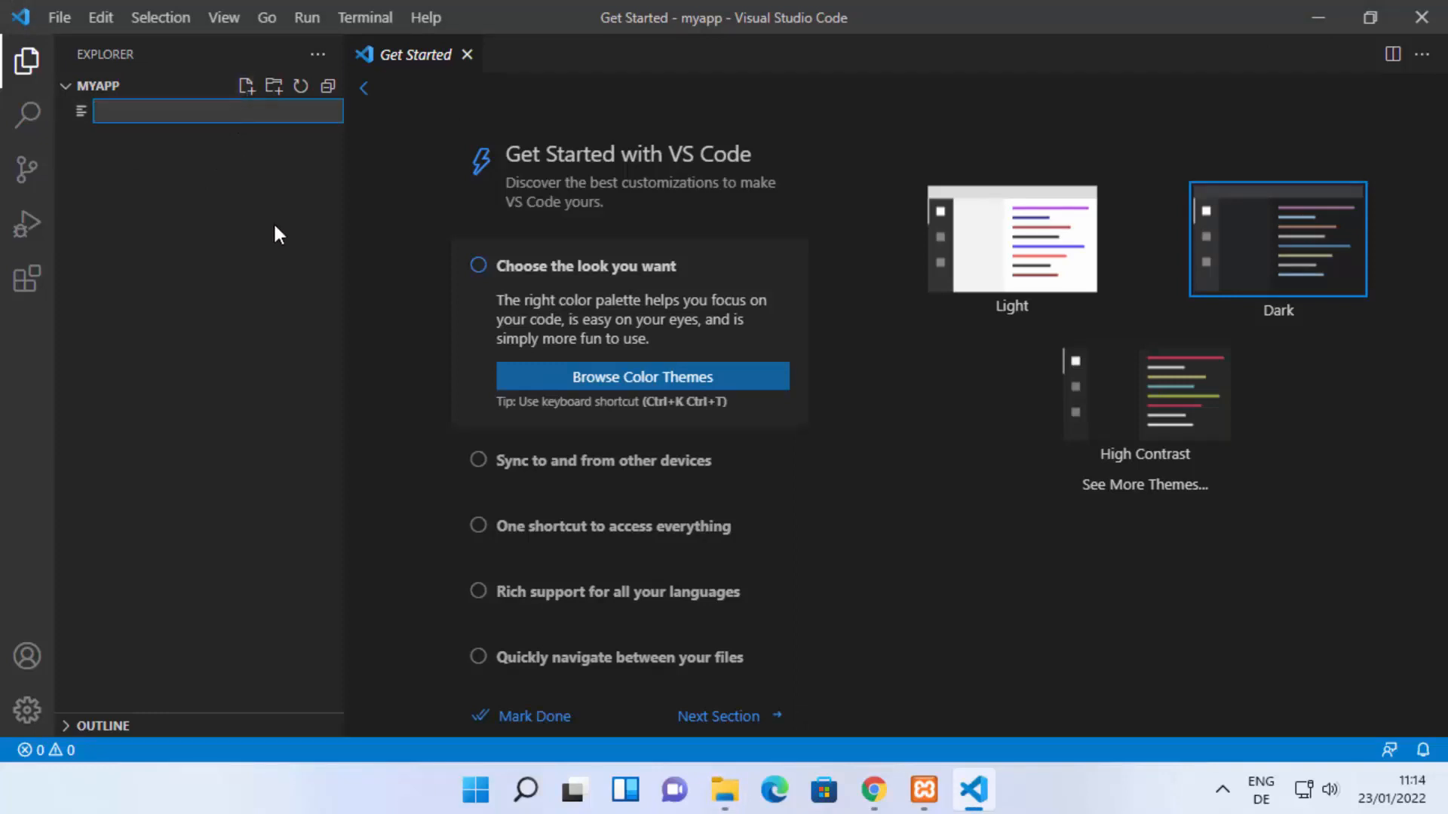
{"action": "type", "text": "test."}
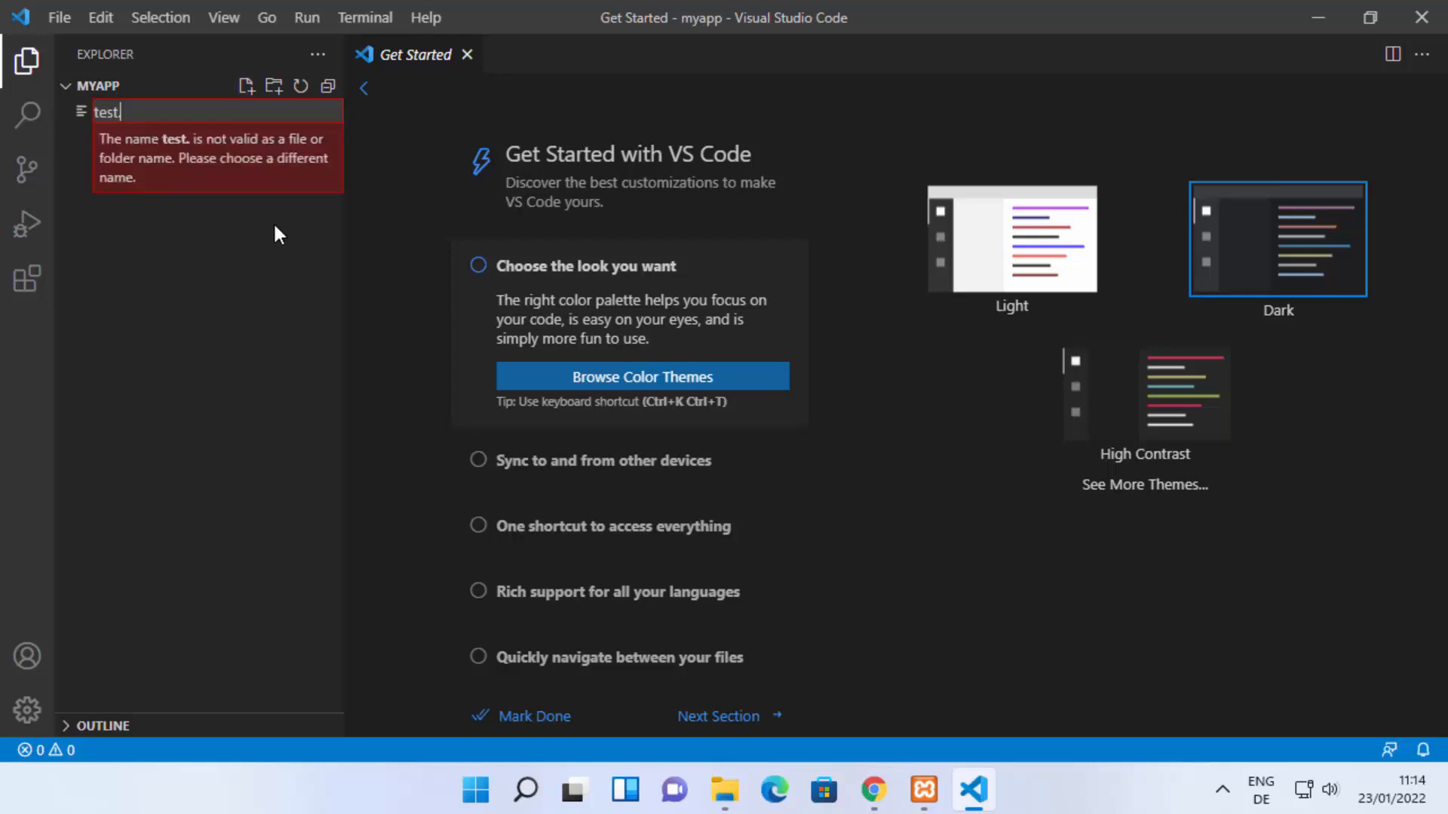
{"action": "type", "text": "php"}
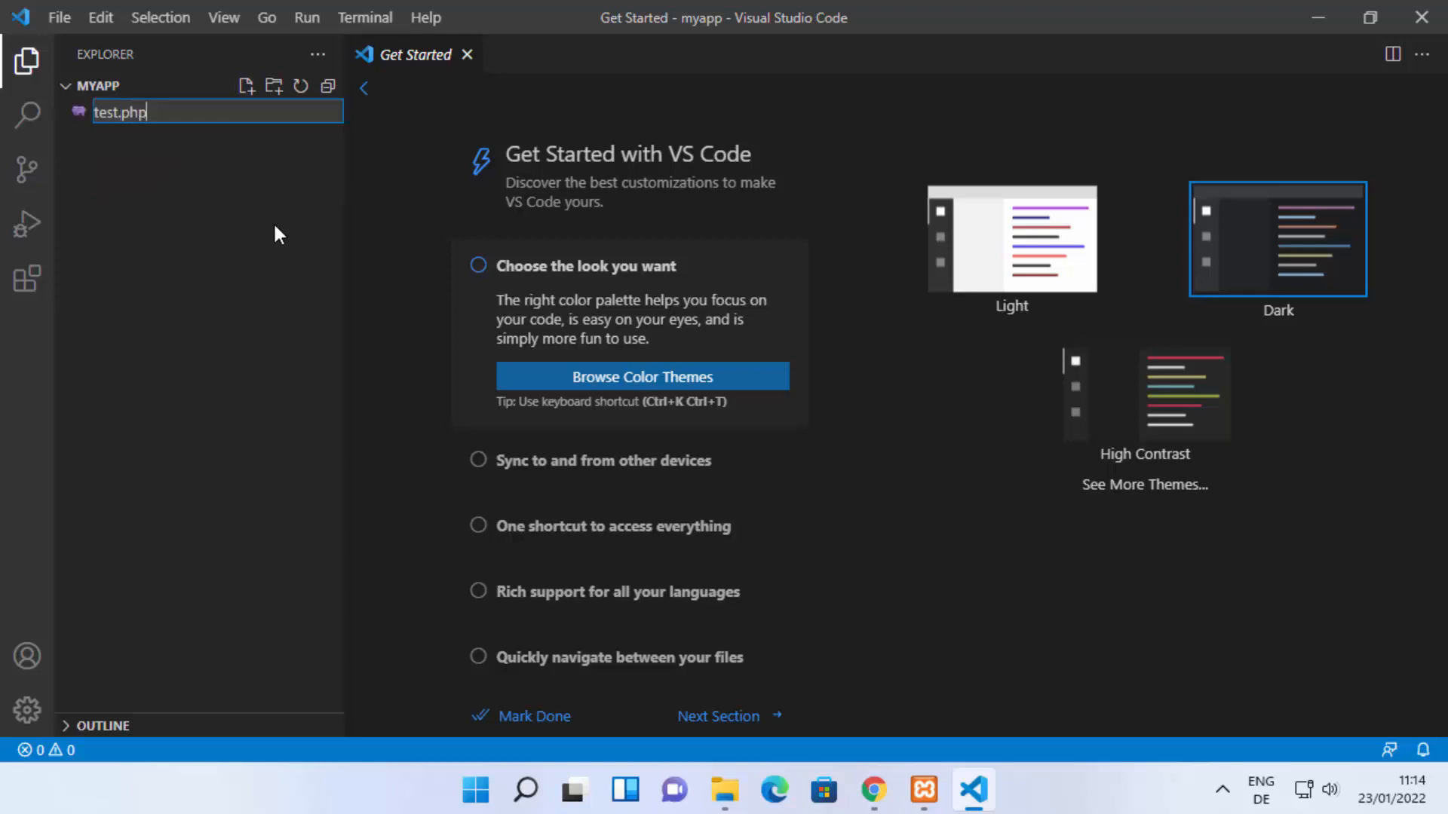
{"action": "key", "text": "Return"}
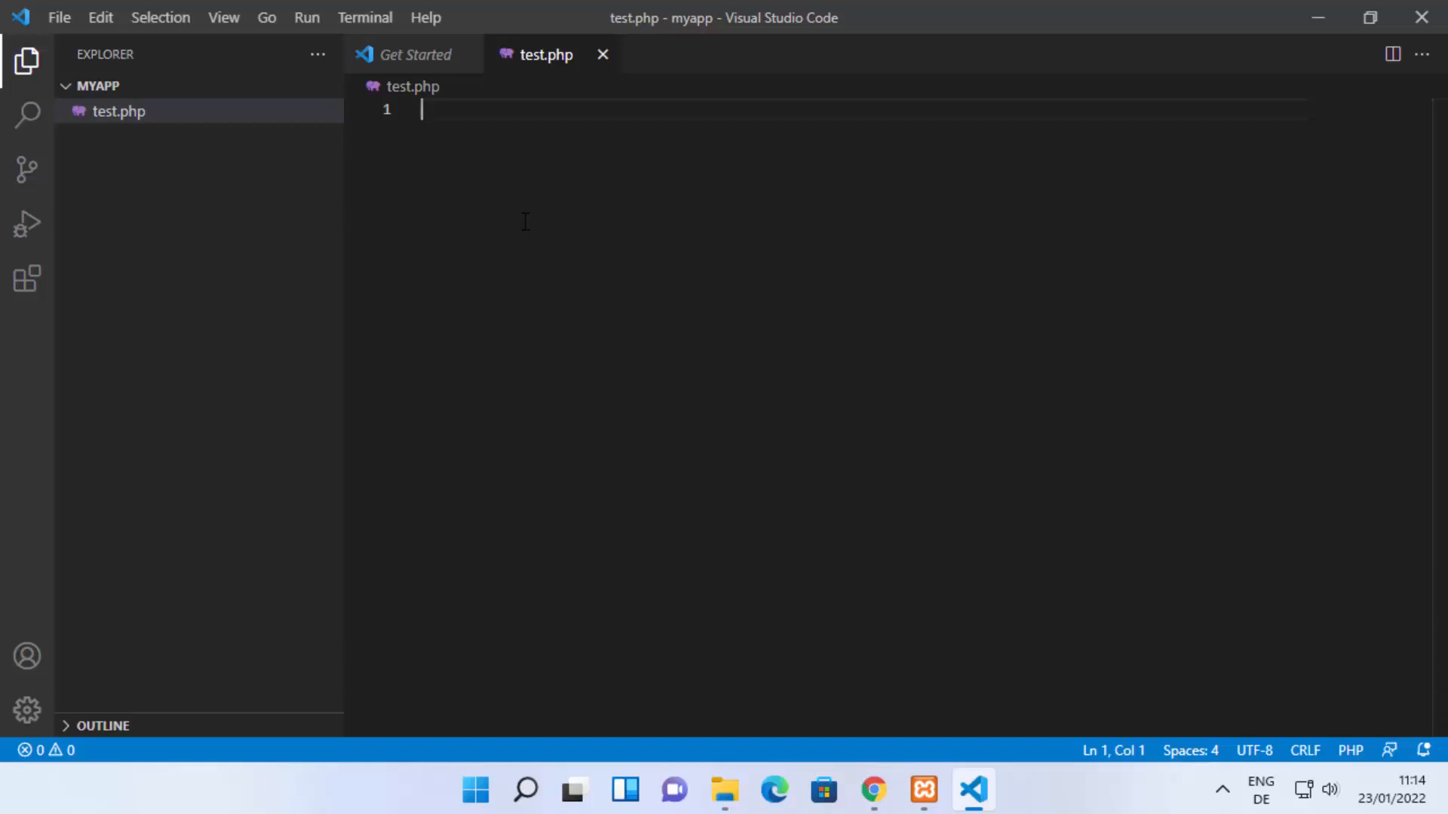
Step: Paste a PHP block with echo "Hello World!"; into test.php and save the file
{"action": "key", "text": "ctrl+plus"}
{"action": "key", "text": "ctrl+plus"}
{"action": "key", "text": "ctrl+plus"}
{"action": "type", "text": "<?php echo \"Hello World!\"; ?>"}
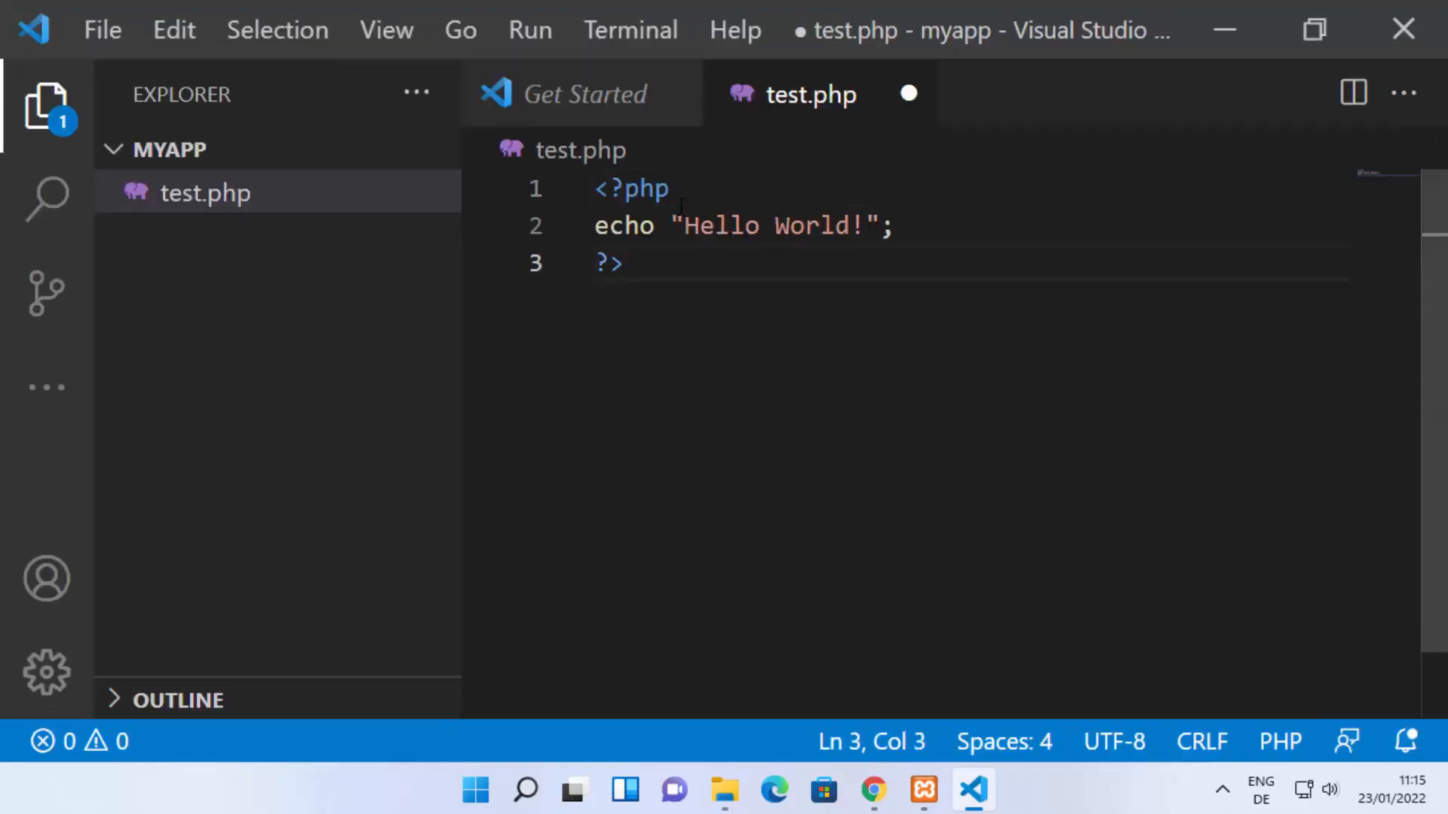
{"action": "key", "text": "ctrl+s"}
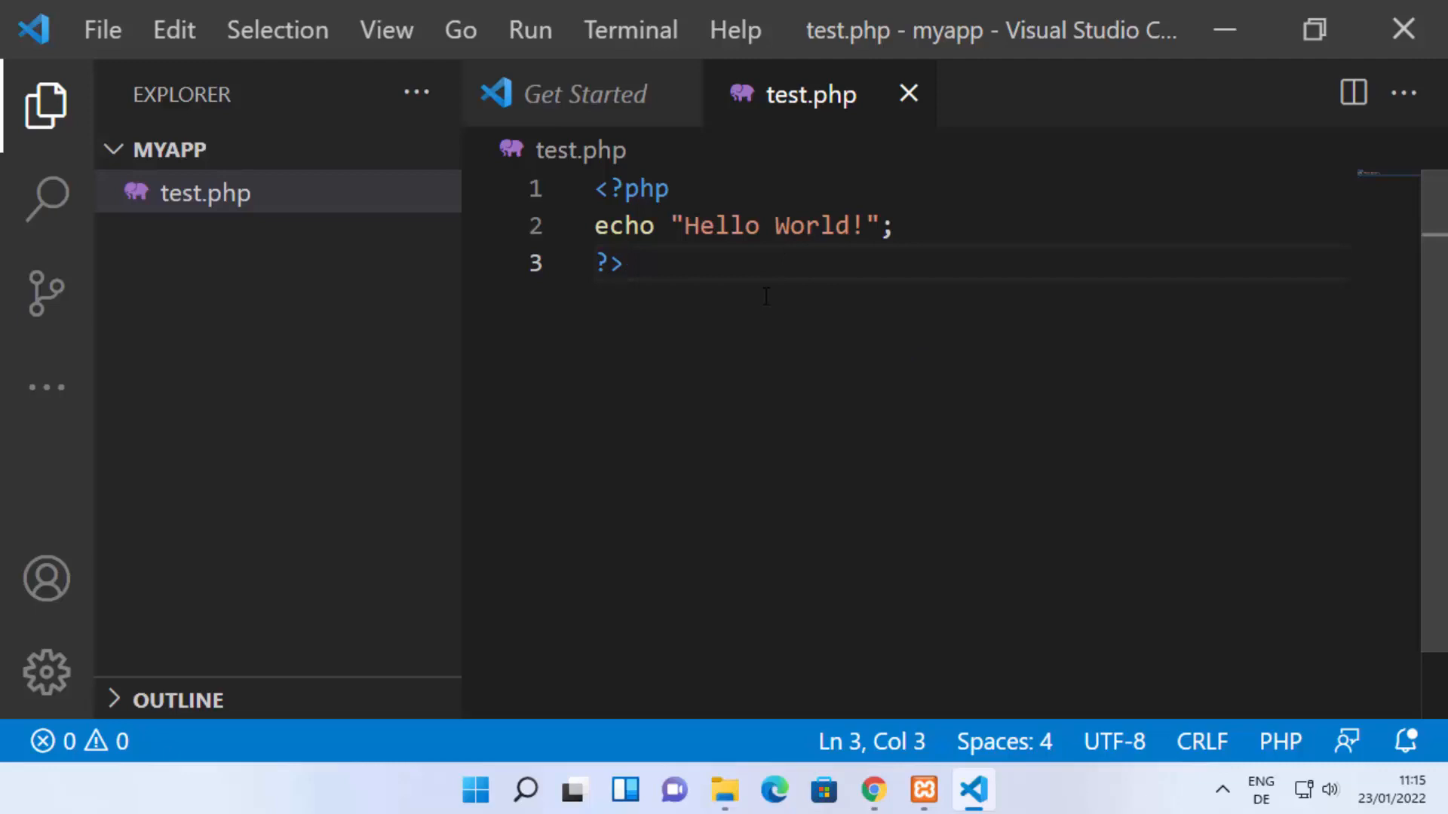
Step: Switch to Chrome, enter the address localhost:8080 without loading it, and check Apache's ports in the XAMPP Control Panel
{"action": "left_click", "coordinate": [872, 788]}
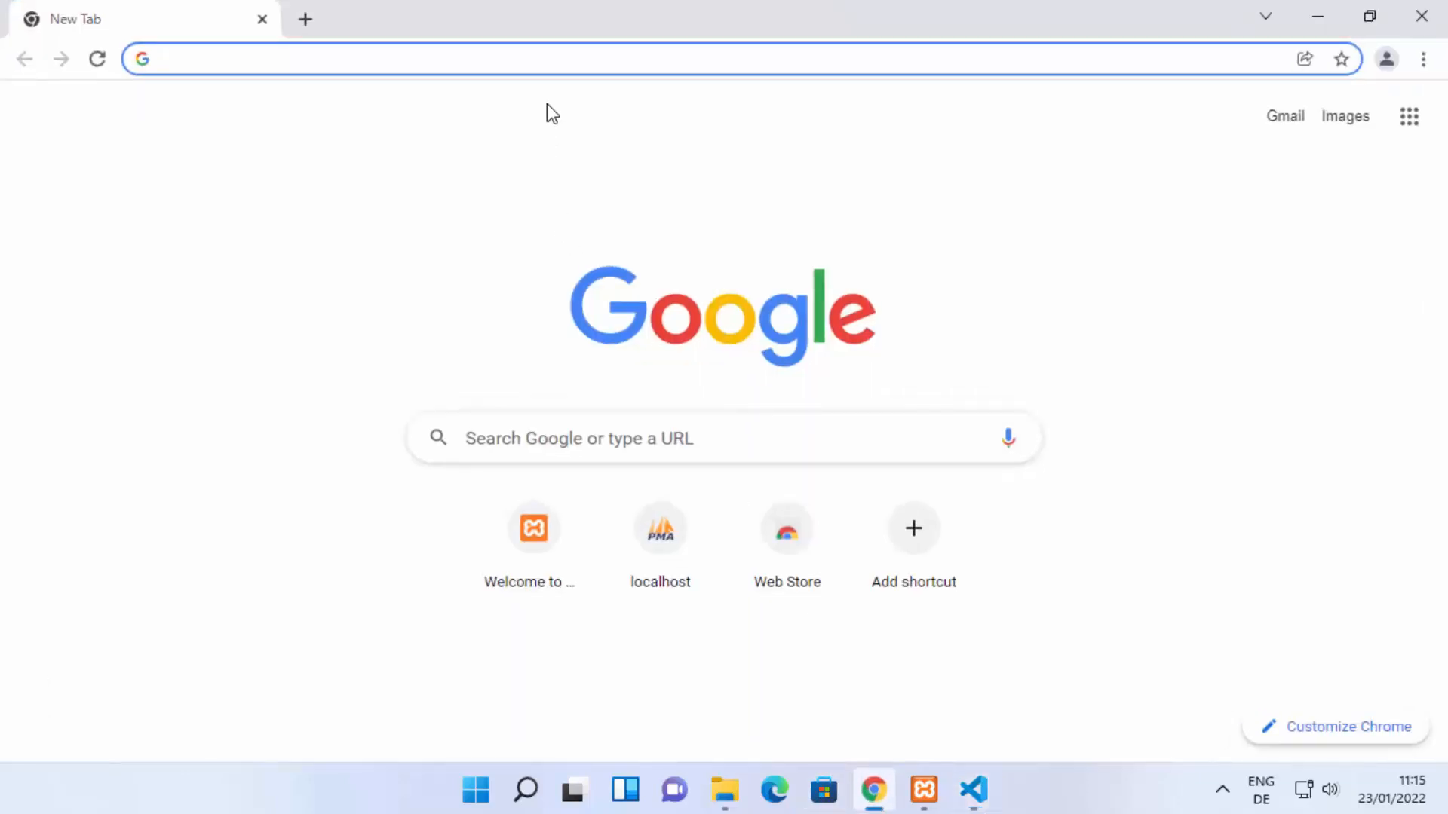
{"action": "type", "text": "lo"}
{"action": "key", "text": "End"}
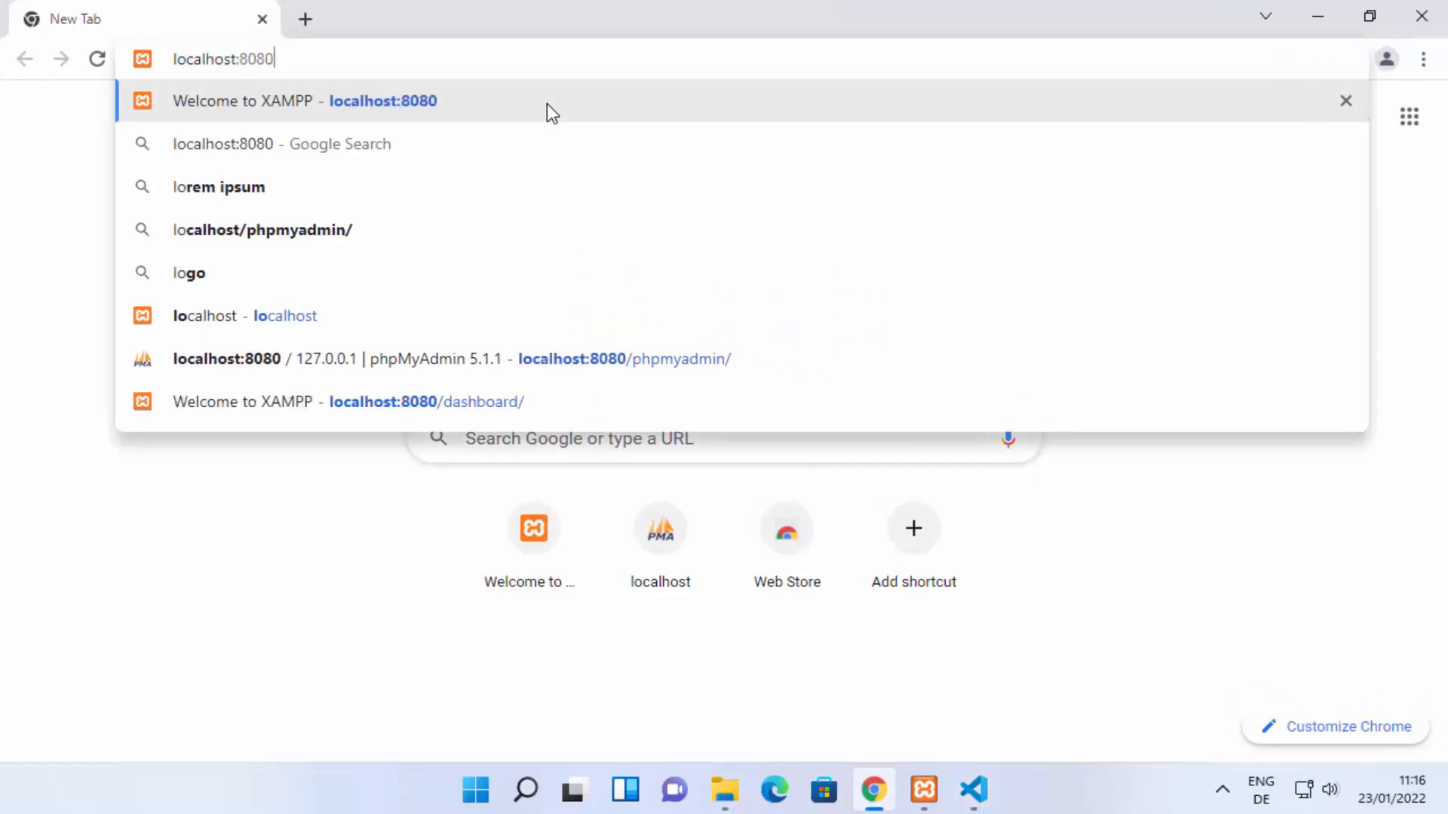
{"action": "key", "text": "BackSpace"}
{"action": "key", "text": "BackSpace"}
{"action": "key", "text": "BackSpace"}
{"action": "key", "text": "BackSpace"}
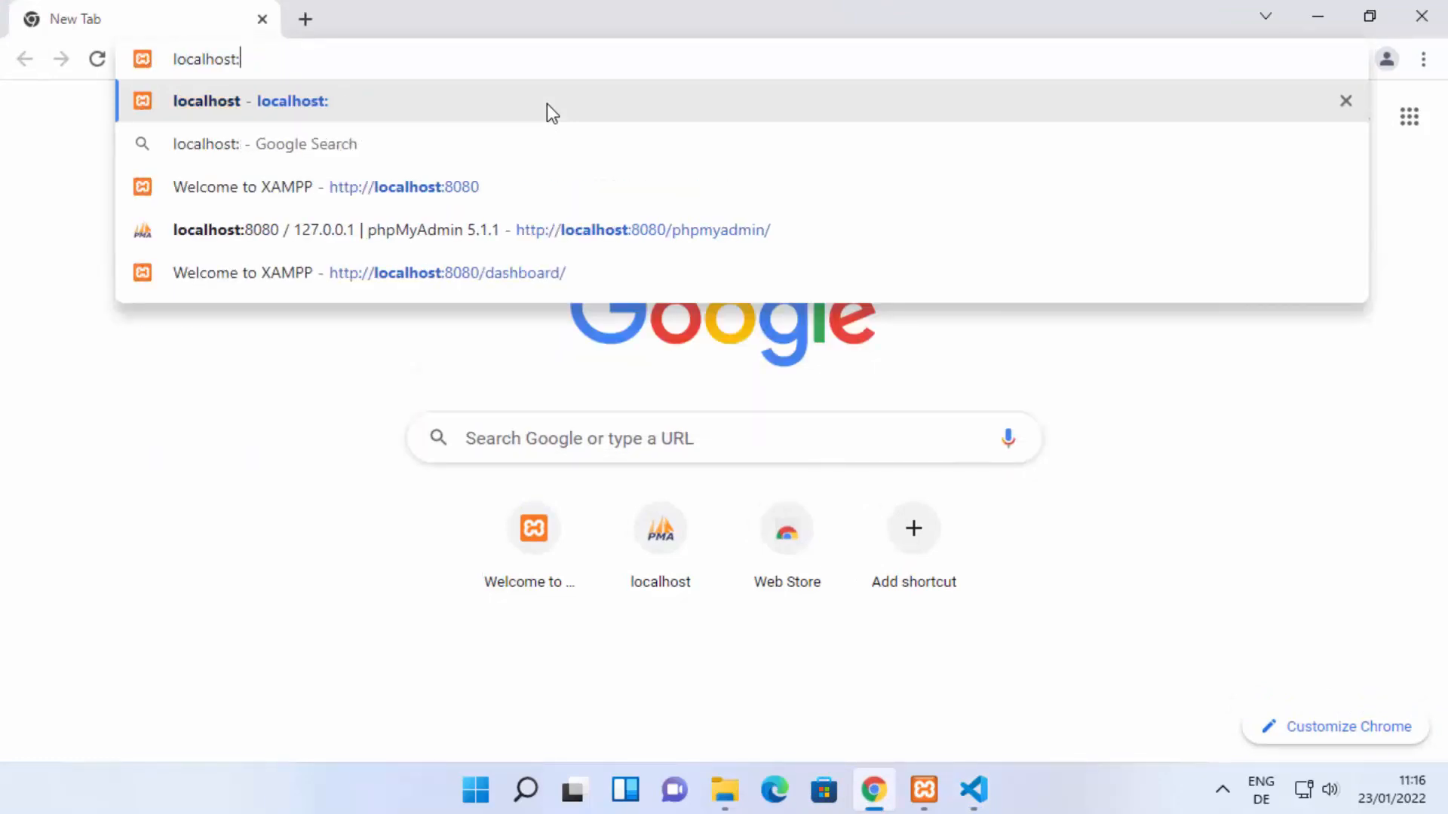
{"action": "type", "text": "80"}
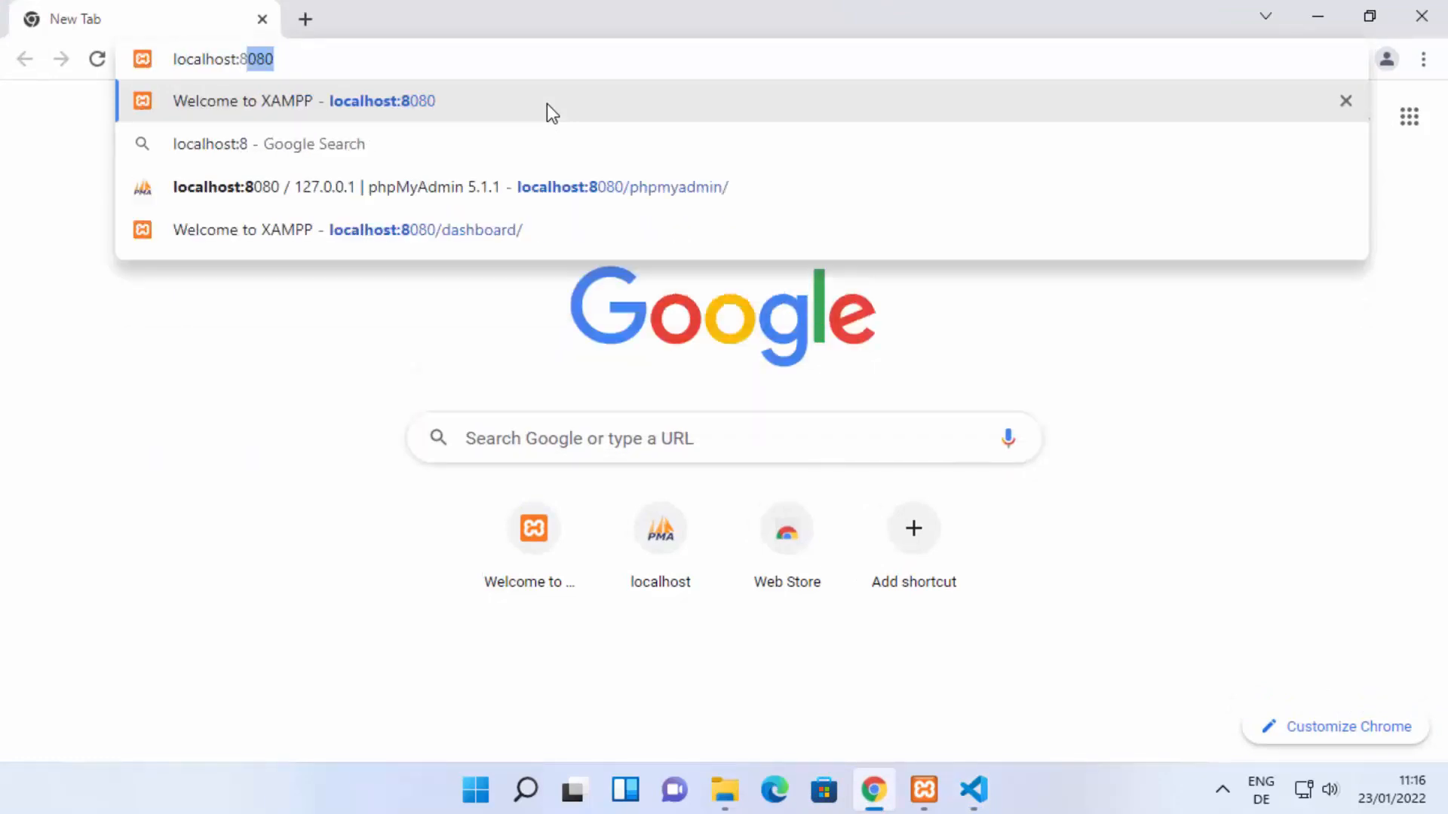
{"action": "type", "text": "80"}
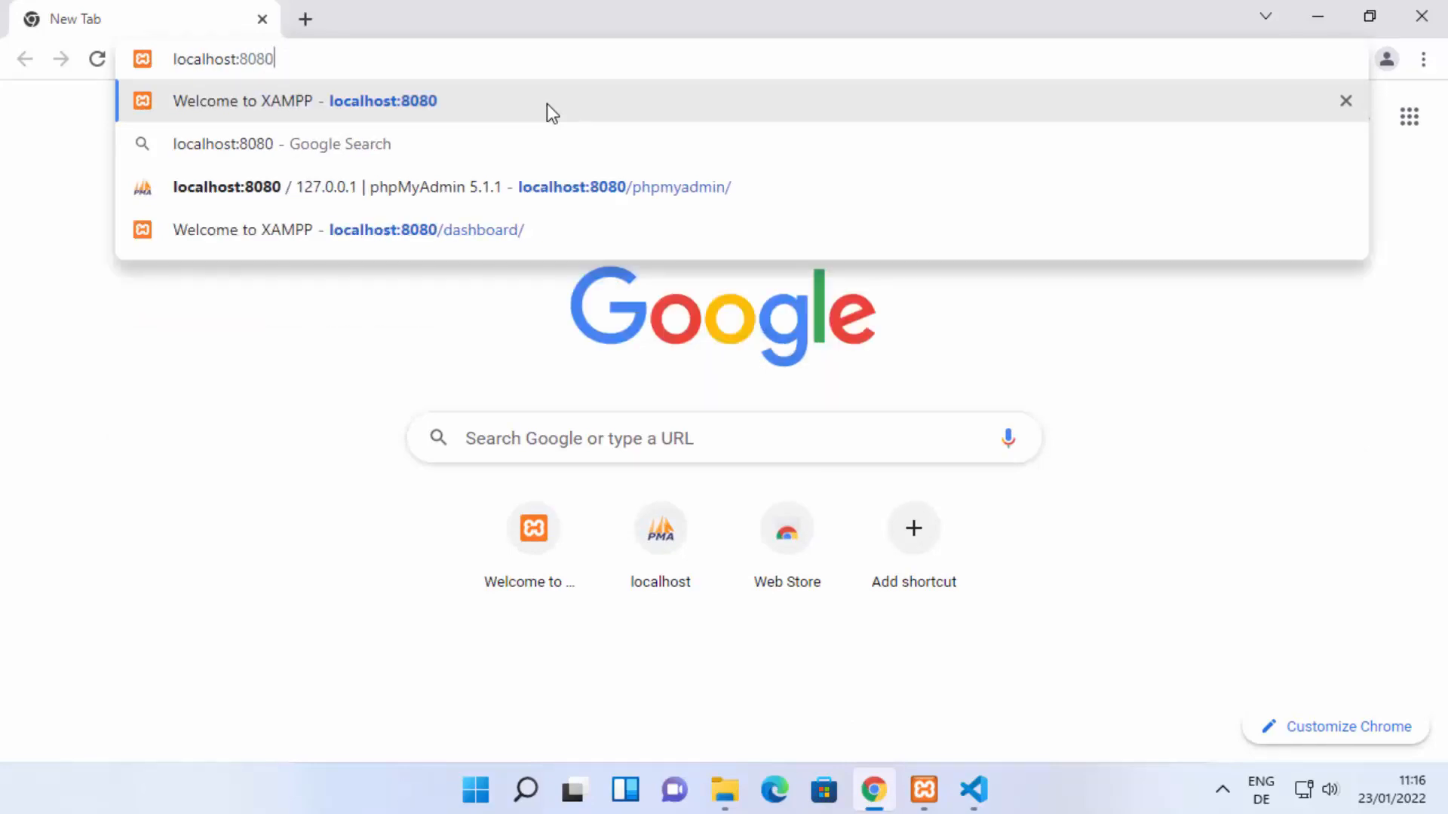
{"action": "left_click", "coordinate": [924, 789]}
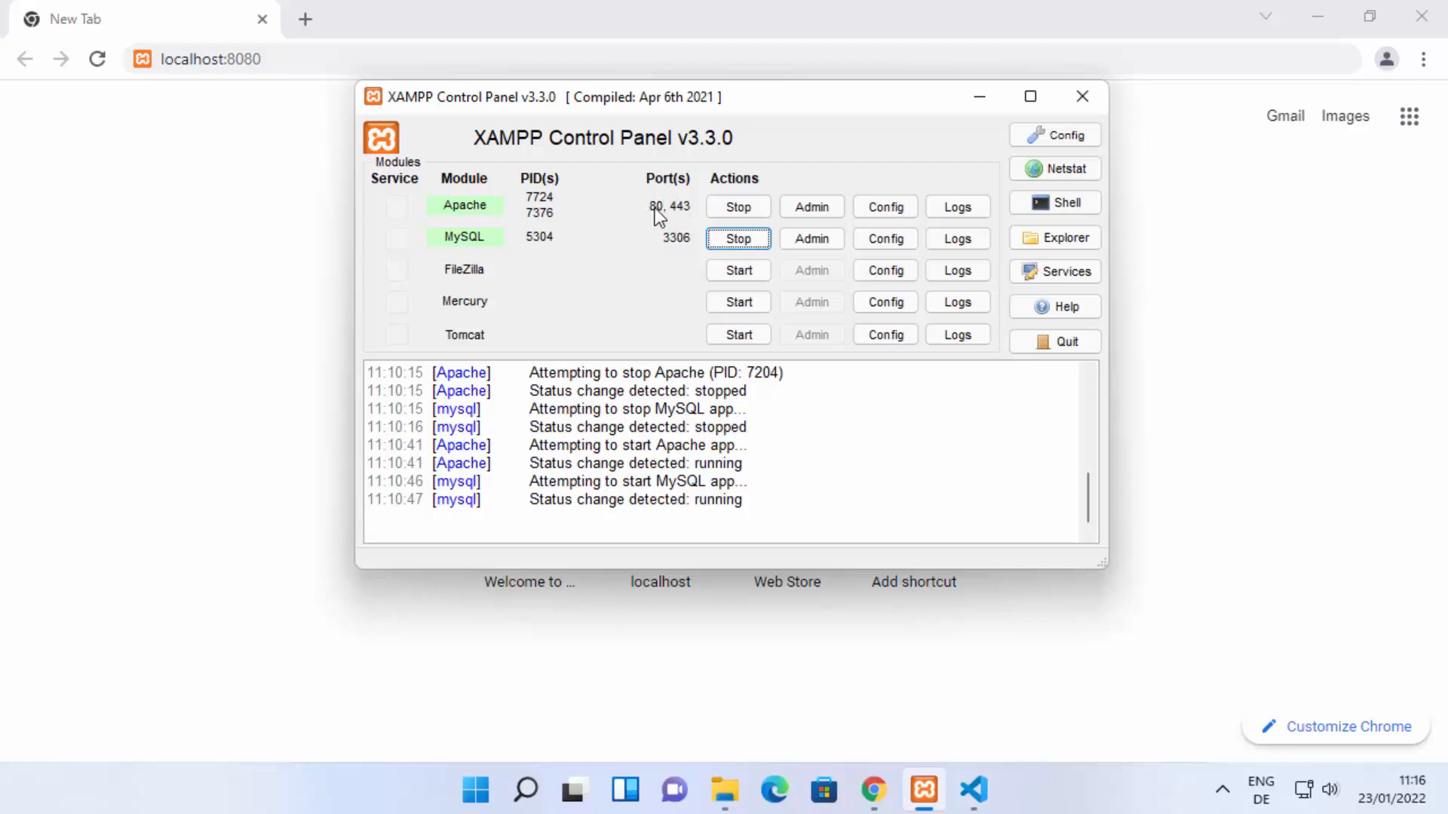
Step: Change the port in the Chrome address to 80 and load localhost:80
{"action": "left_click", "coordinate": [328, 62]}
{"action": "key", "text": "BackSpace"}
{"action": "key", "text": "BackSpace"}
{"action": "key", "text": "BackSpace"}
{"action": "key", "text": "BackSpace"}
{"action": "key", "text": "BackSpace"}
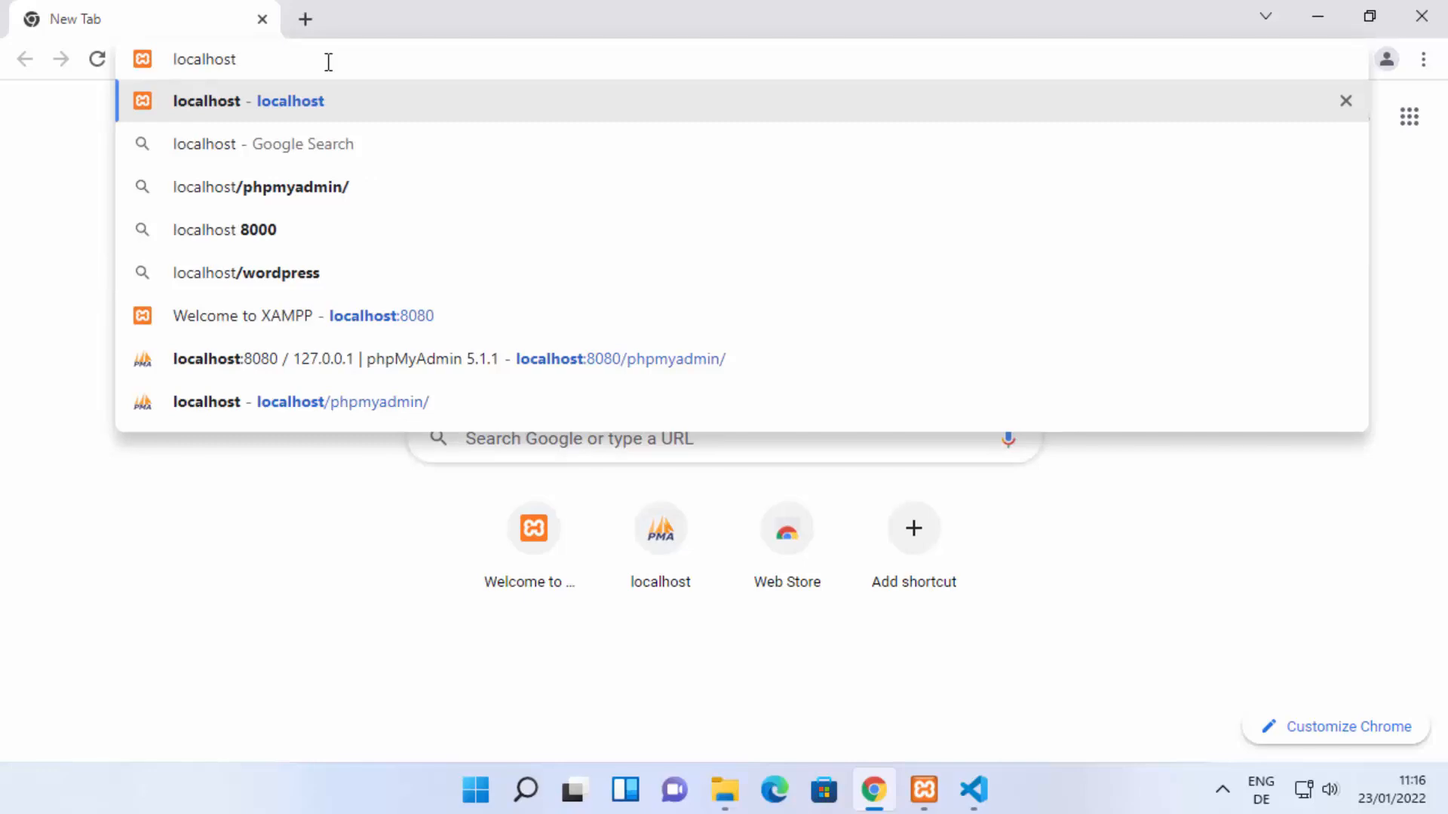
{"action": "type", "text": ":"}
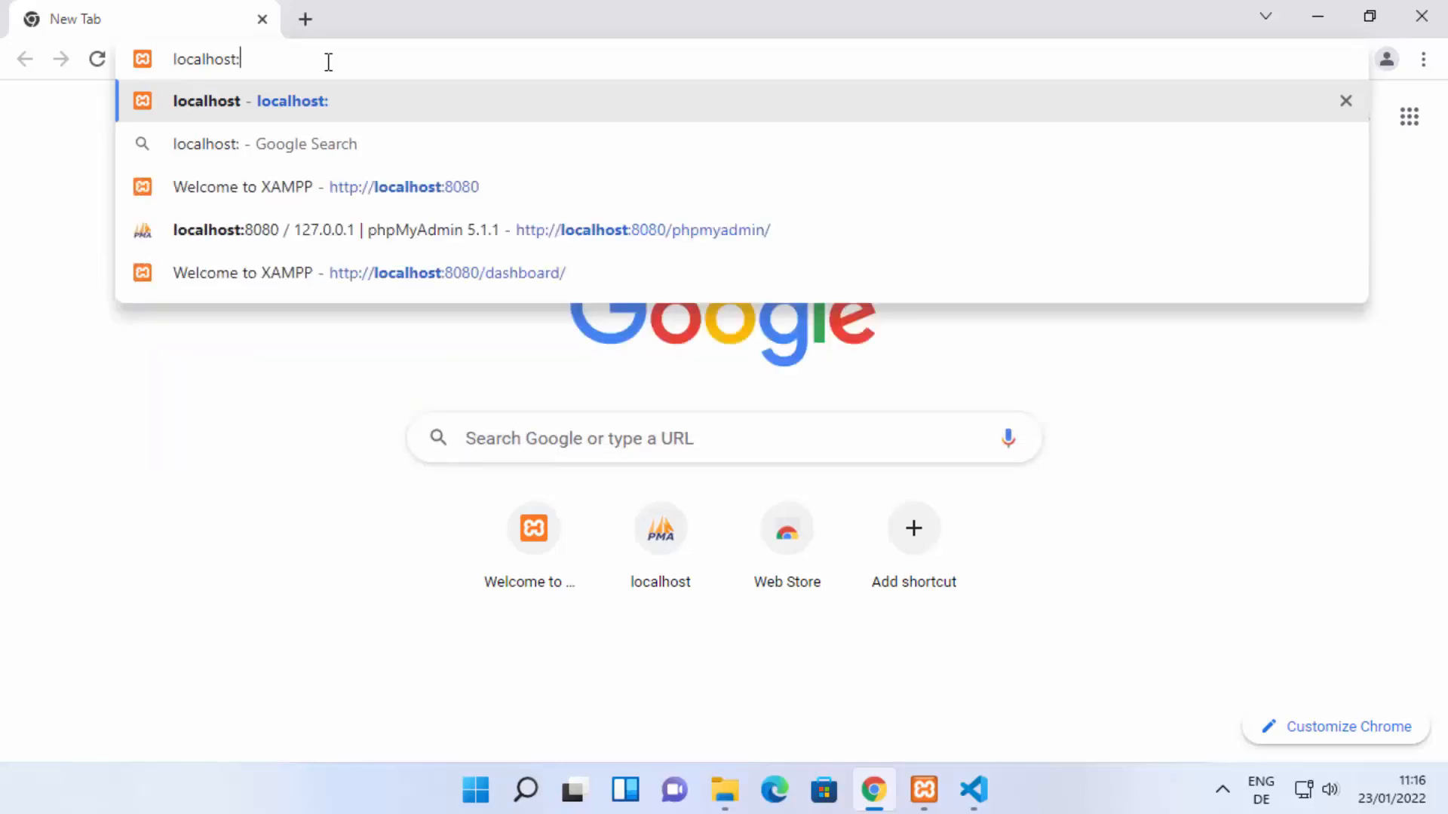
{"action": "type", "text": "8080"}
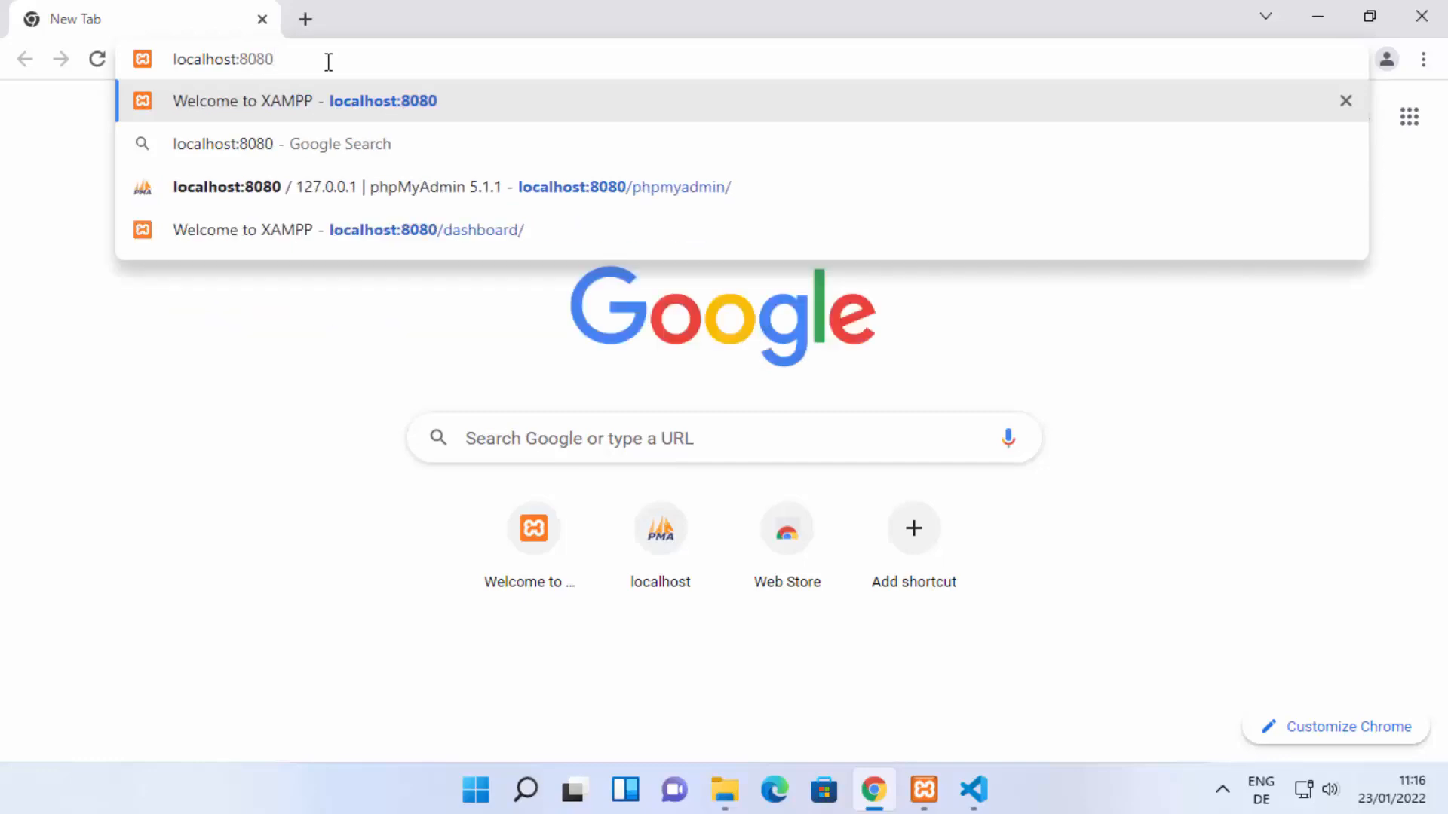
{"action": "key", "text": "BackSpace"}
{"action": "key", "text": "BackSpace"}
{"action": "key", "text": "BackSpace"}
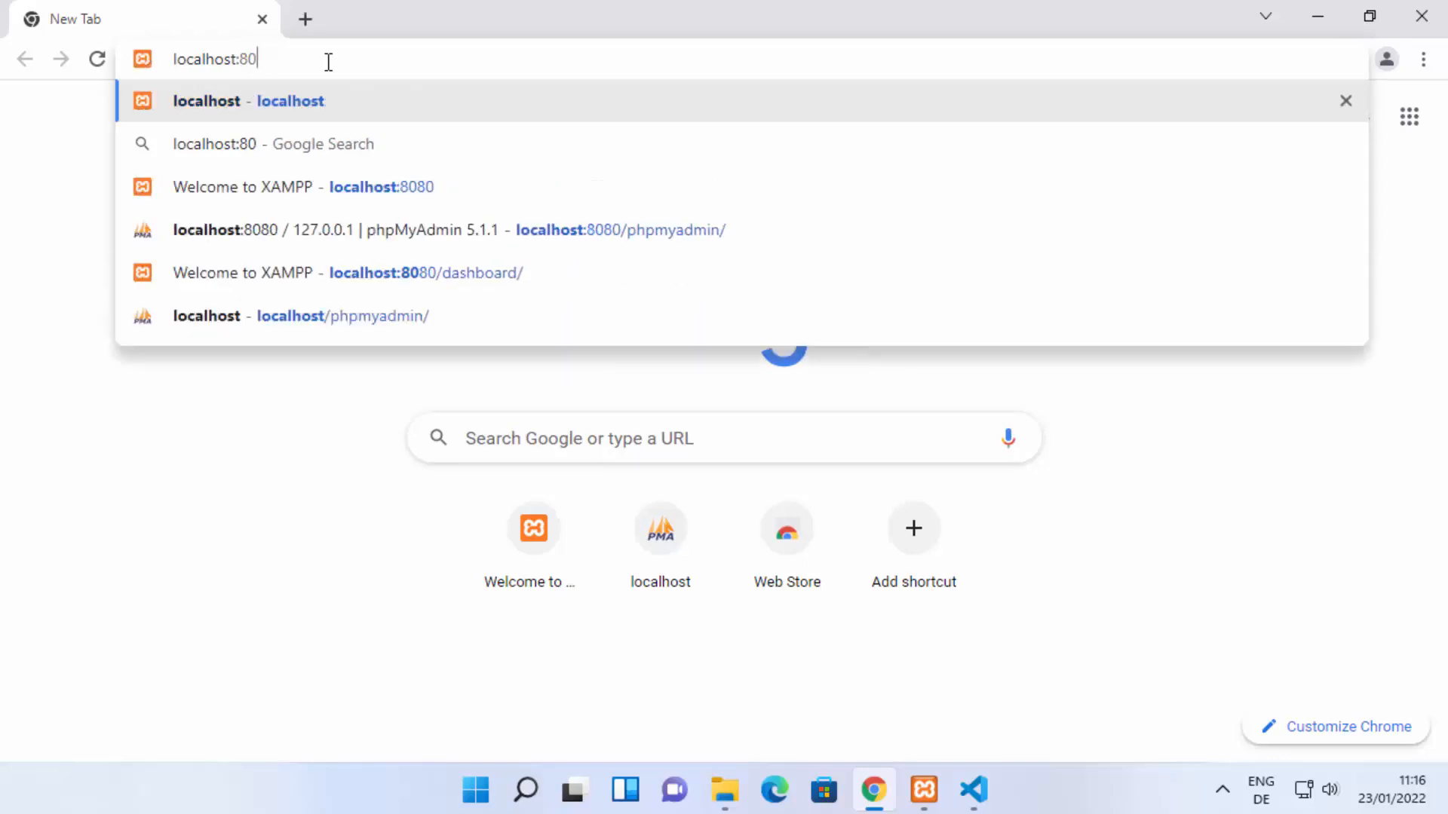
{"action": "type", "text": "0"}
{"action": "key", "text": "Return"}
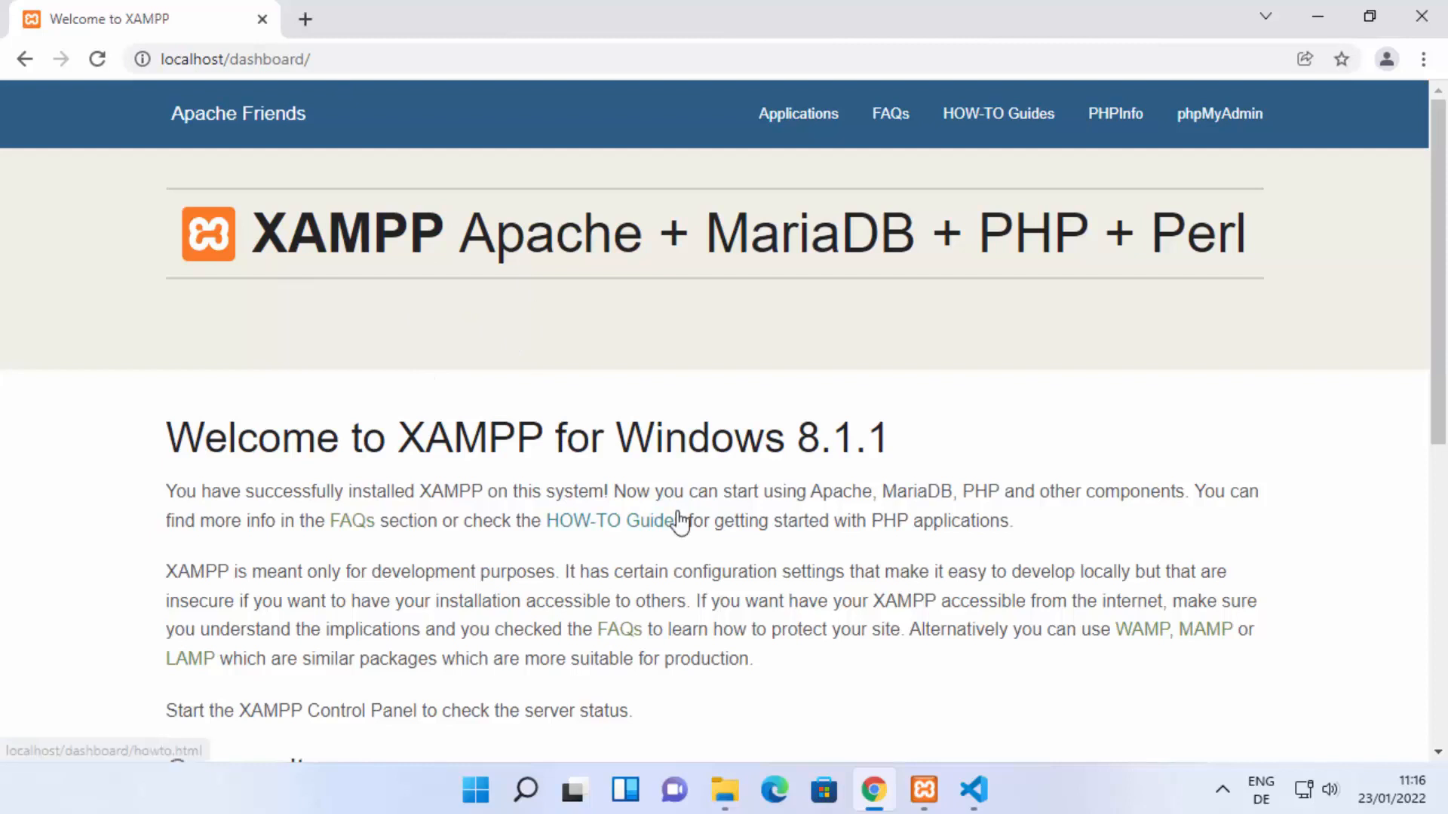
Step: Look up the myapp folder's path and the test.php file name in File Explorer, highlighting myapp in the path
{"action": "left_click", "coordinate": [730, 794]}
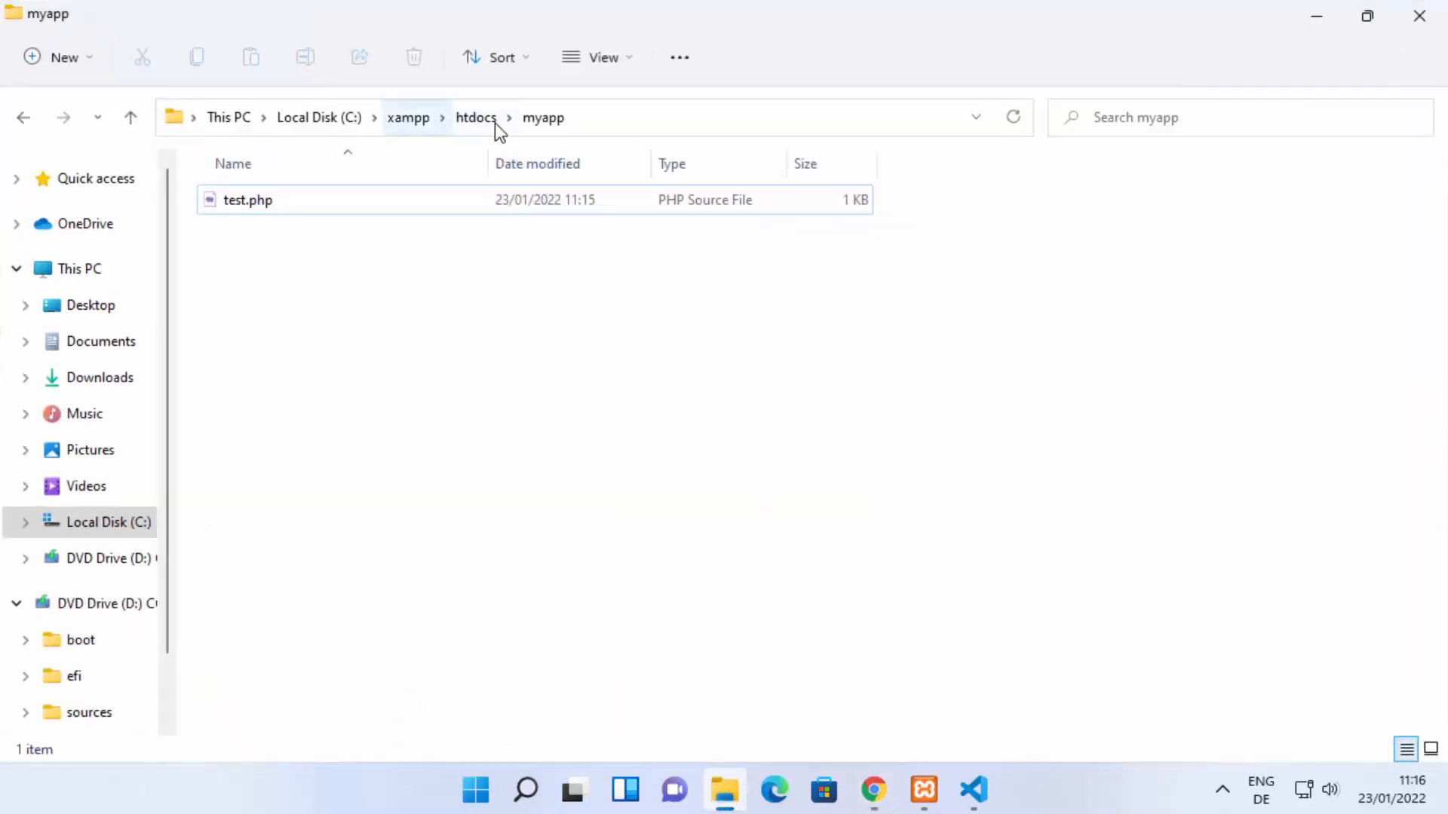
{"action": "left_click", "coordinate": [618, 118]}
{"action": "left_click", "coordinate": [368, 118]}
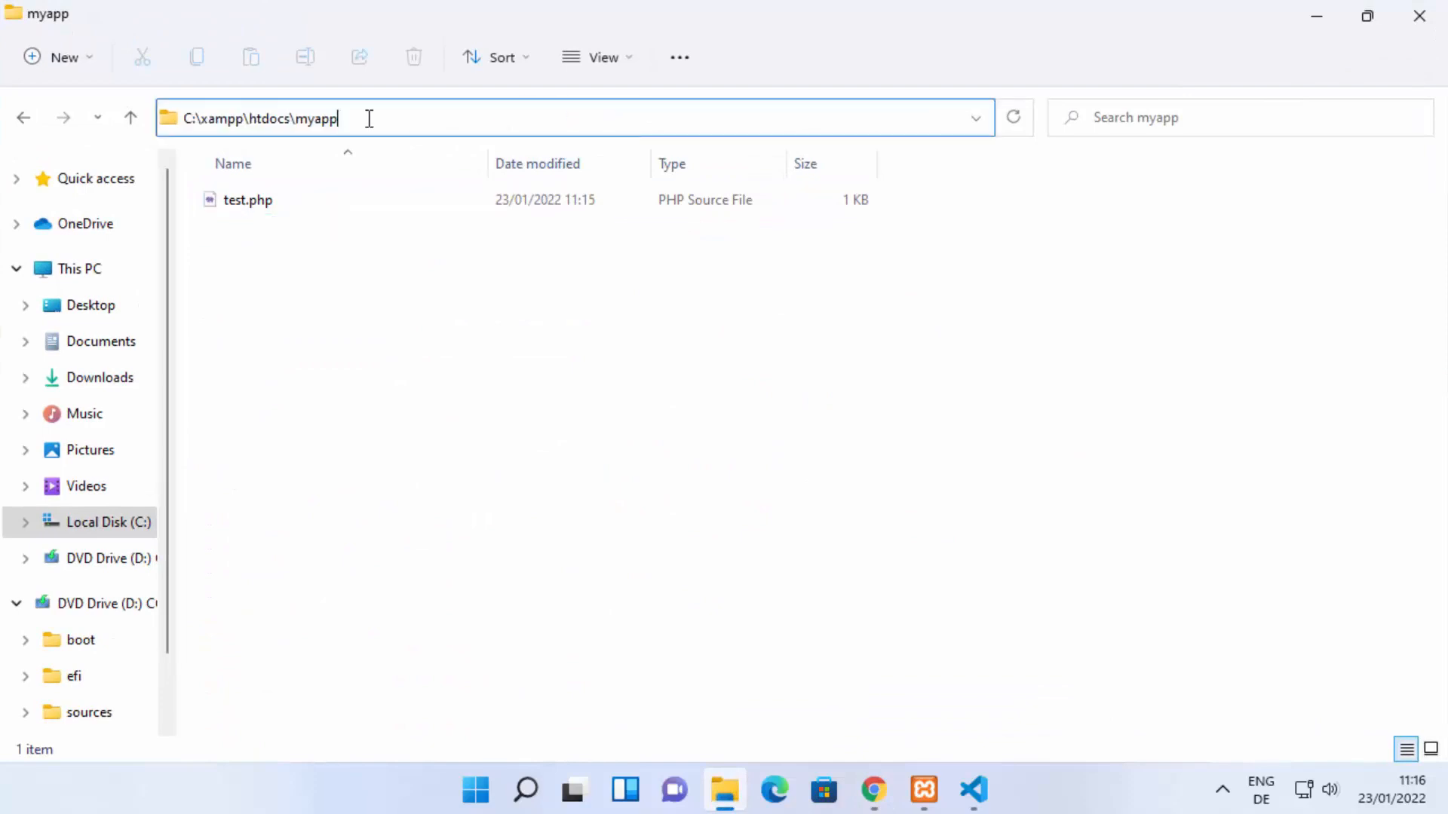
{"action": "mouse_move", "coordinate": [339, 119]}
{"action": "left_mouse_down"}
{"action": "mouse_move", "coordinate": [323, 120]}
{"action": "mouse_move", "coordinate": [355, 117]}
{"action": "left_mouse_up"}
{"action": "left_click", "coordinate": [316, 119]}
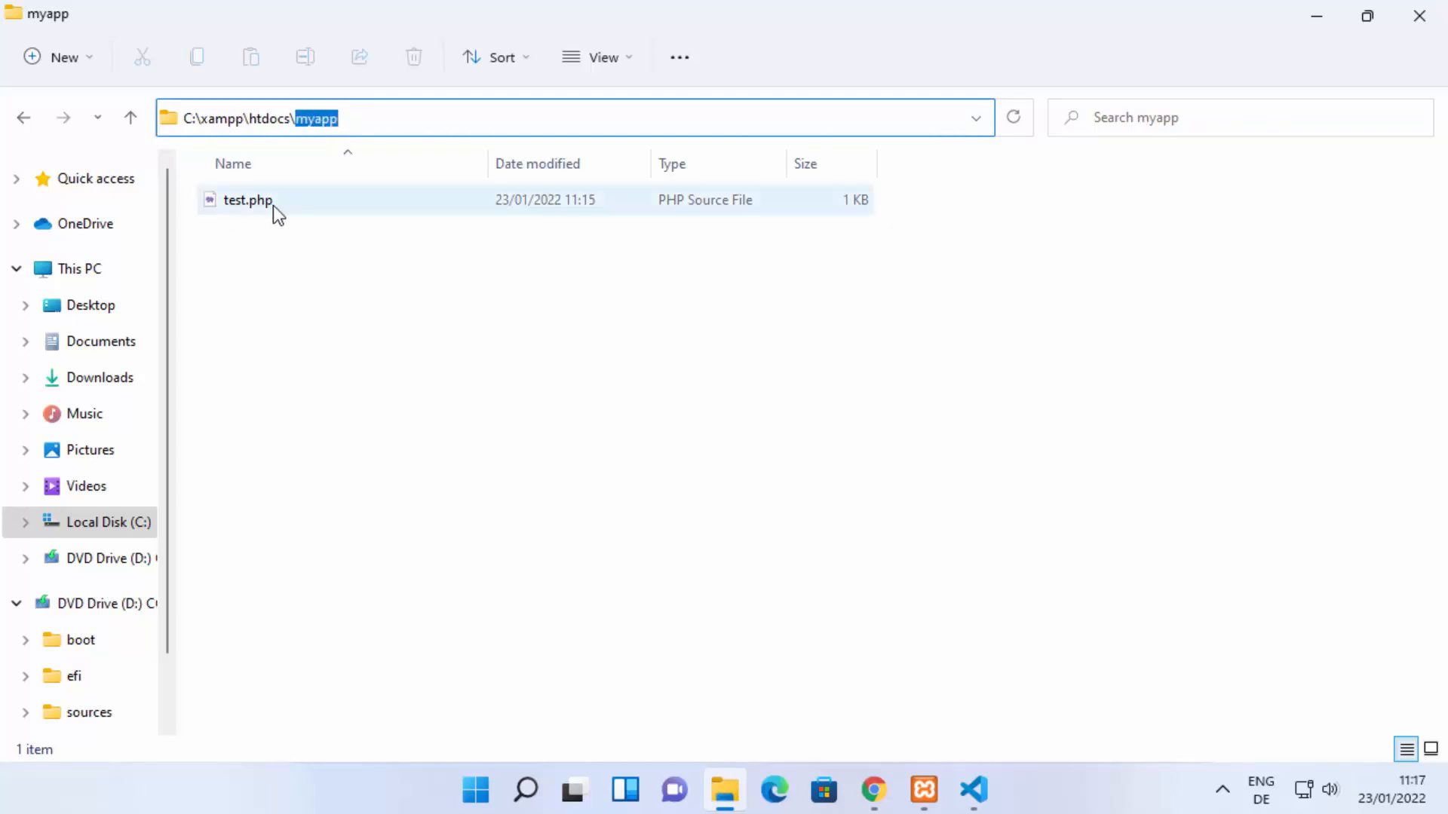
Step: Load localhost/myapp/test.php in Chrome and enlarge the page text
{"action": "left_click", "coordinate": [867, 781]}
{"action": "left_click_drag", "start_coordinate": [230, 59], "coordinate": [469, 62]}
{"action": "key", "text": "BackSpace"}
{"action": "type", "text": "myapp"}
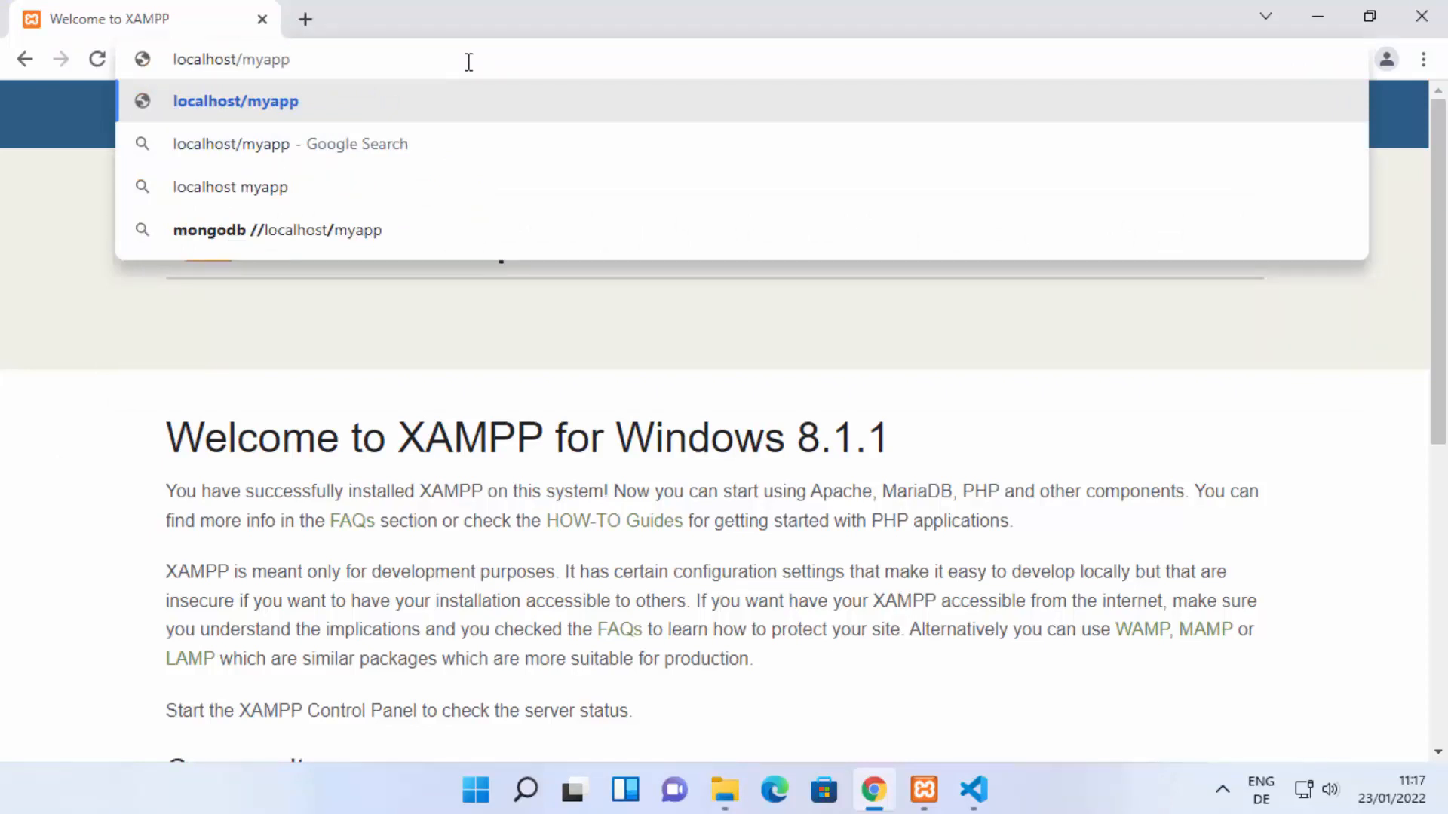
{"action": "type", "text": "/test"}
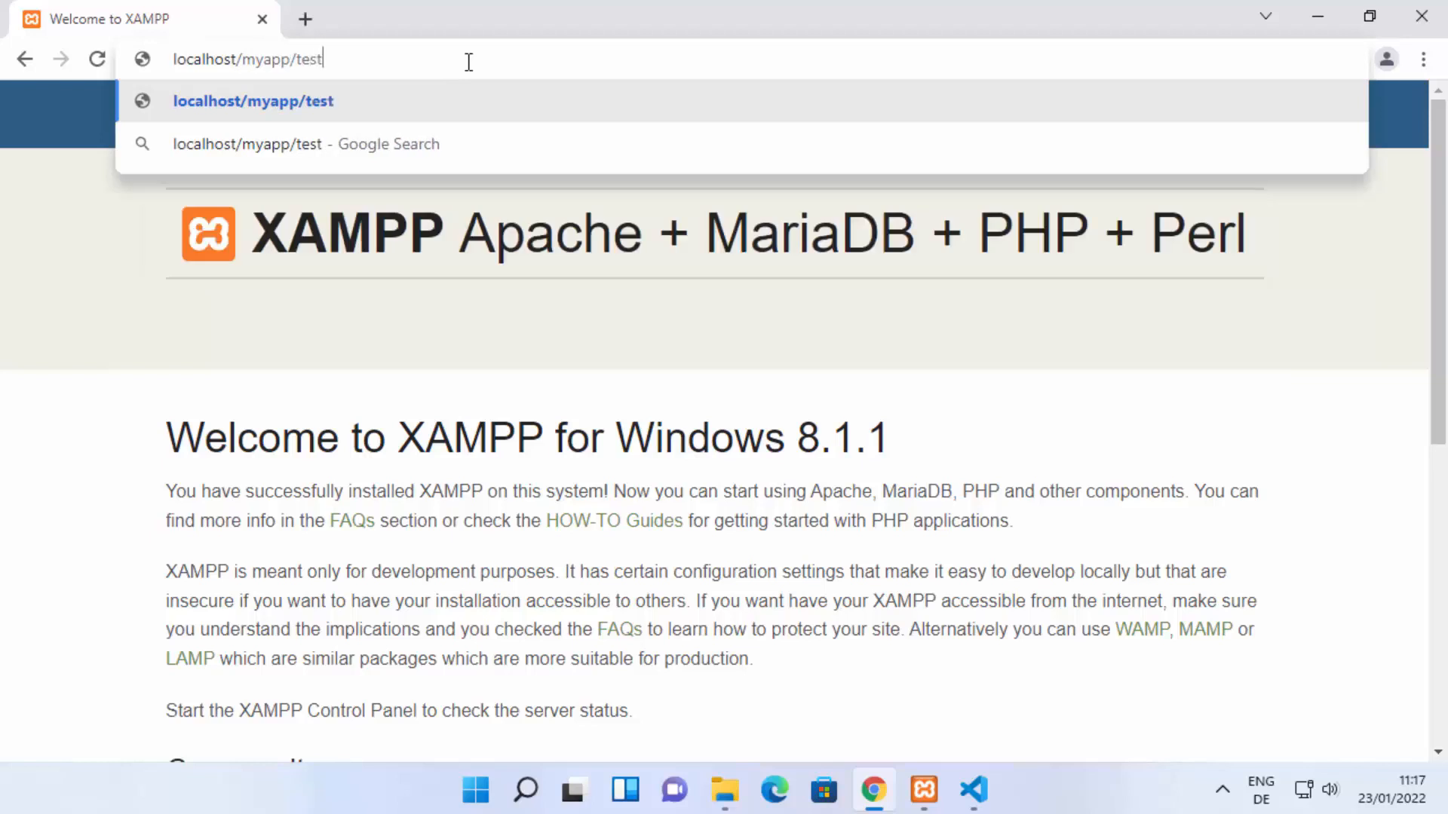
{"action": "type", "text": ".php"}
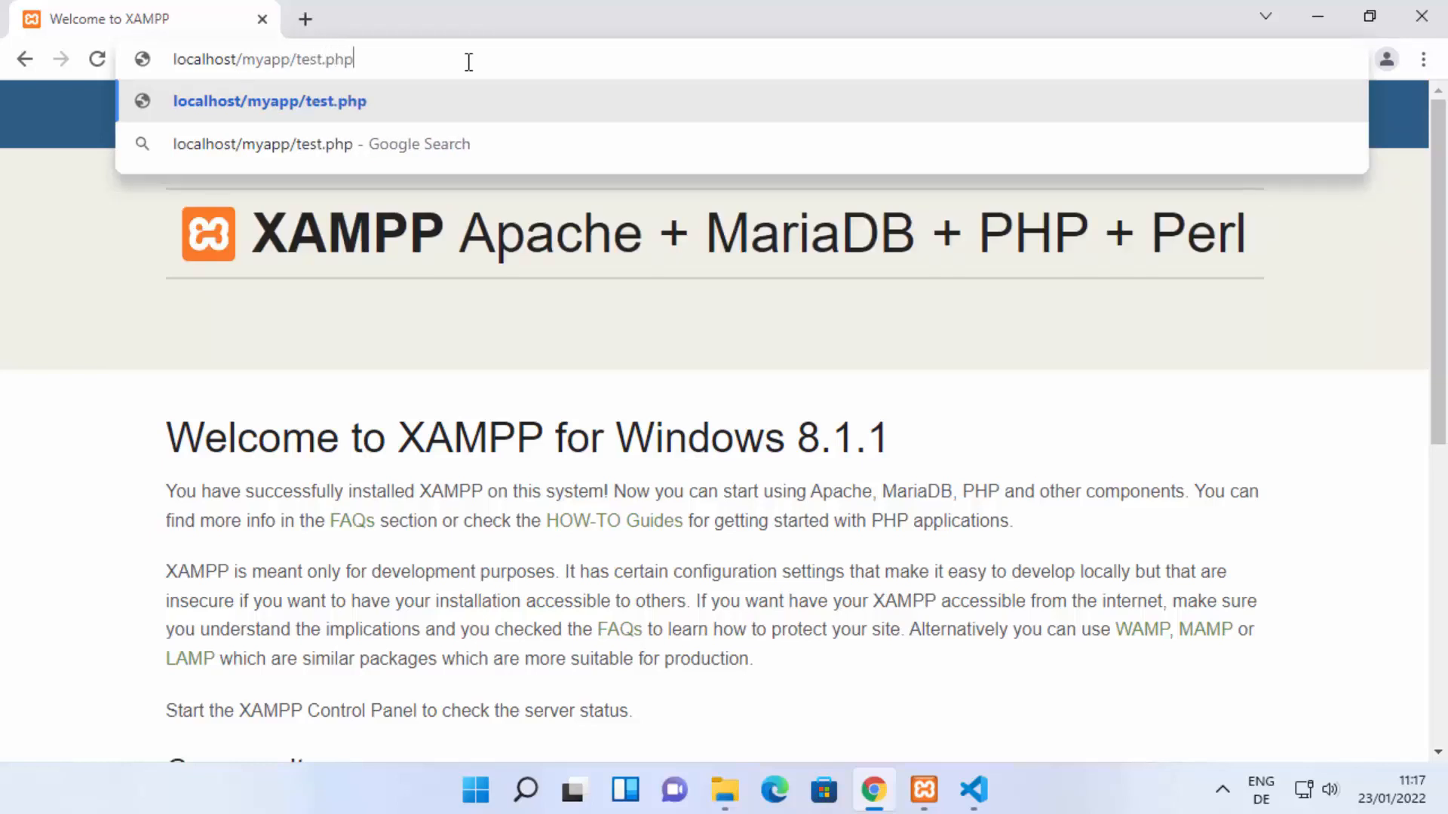
{"action": "key", "text": "Return"}
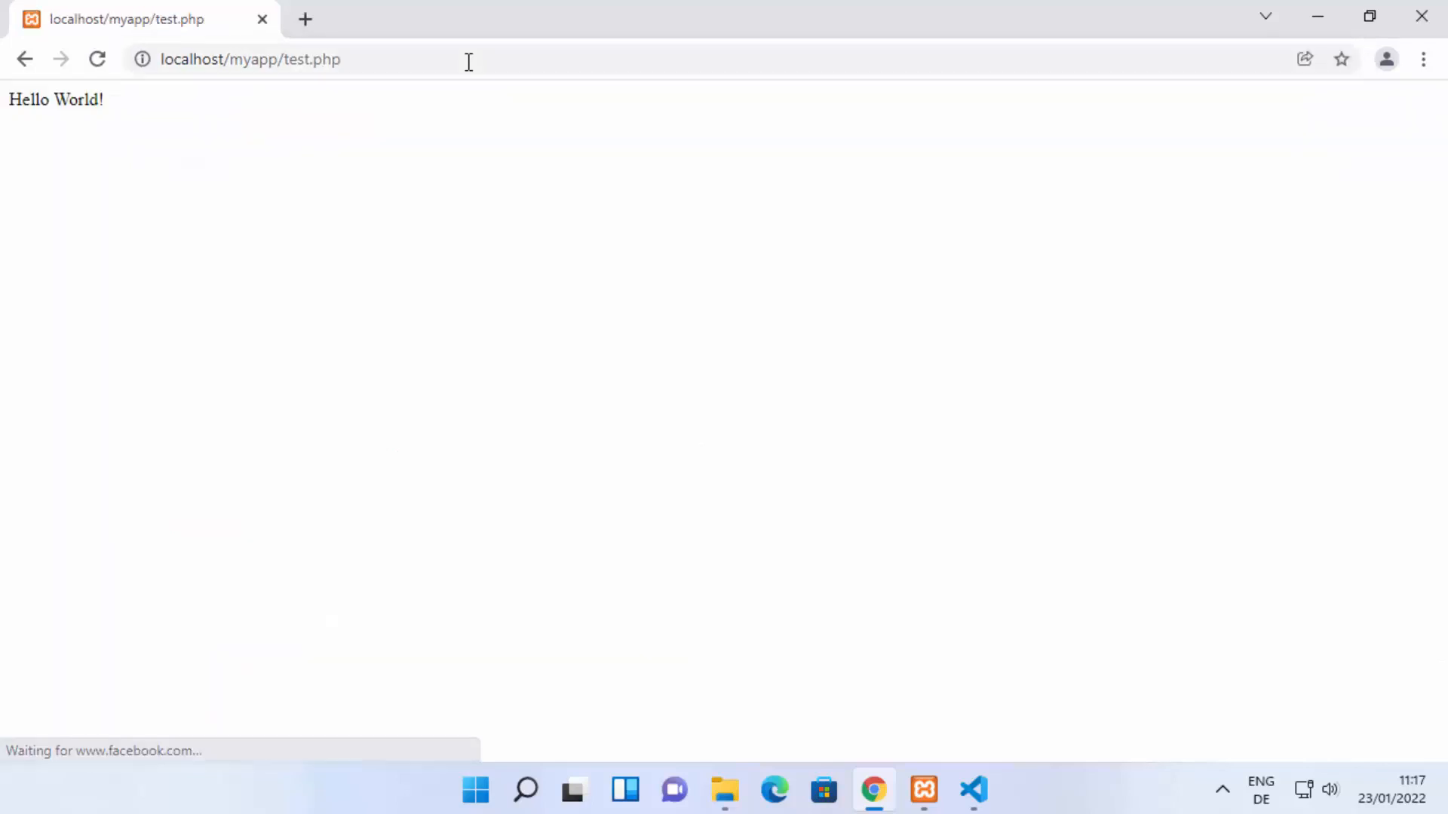
{"action": "key", "text": "ctrl+plus"}
{"action": "key", "text": "ctrl+plus"}
{"action": "key", "text": "ctrl+plus"}
{"action": "key", "text": "ctrl+plus"}
{"action": "key", "text": "ctrl+plus"}
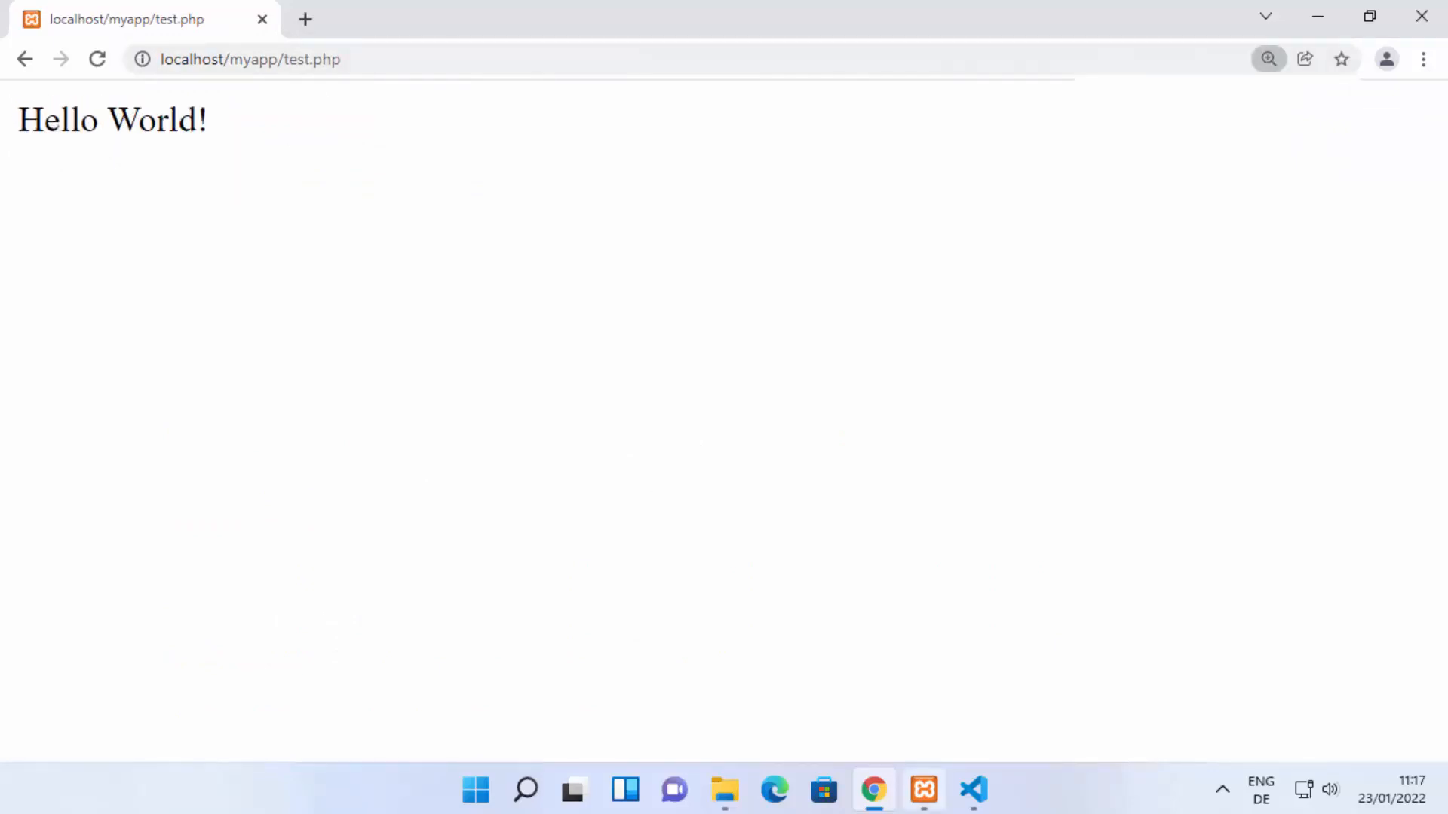
Step: Switch to VS Code, add a long run of exclamation marks to the Hello World! text in test.php, and save the file
{"action": "left_click", "coordinate": [972, 792]}
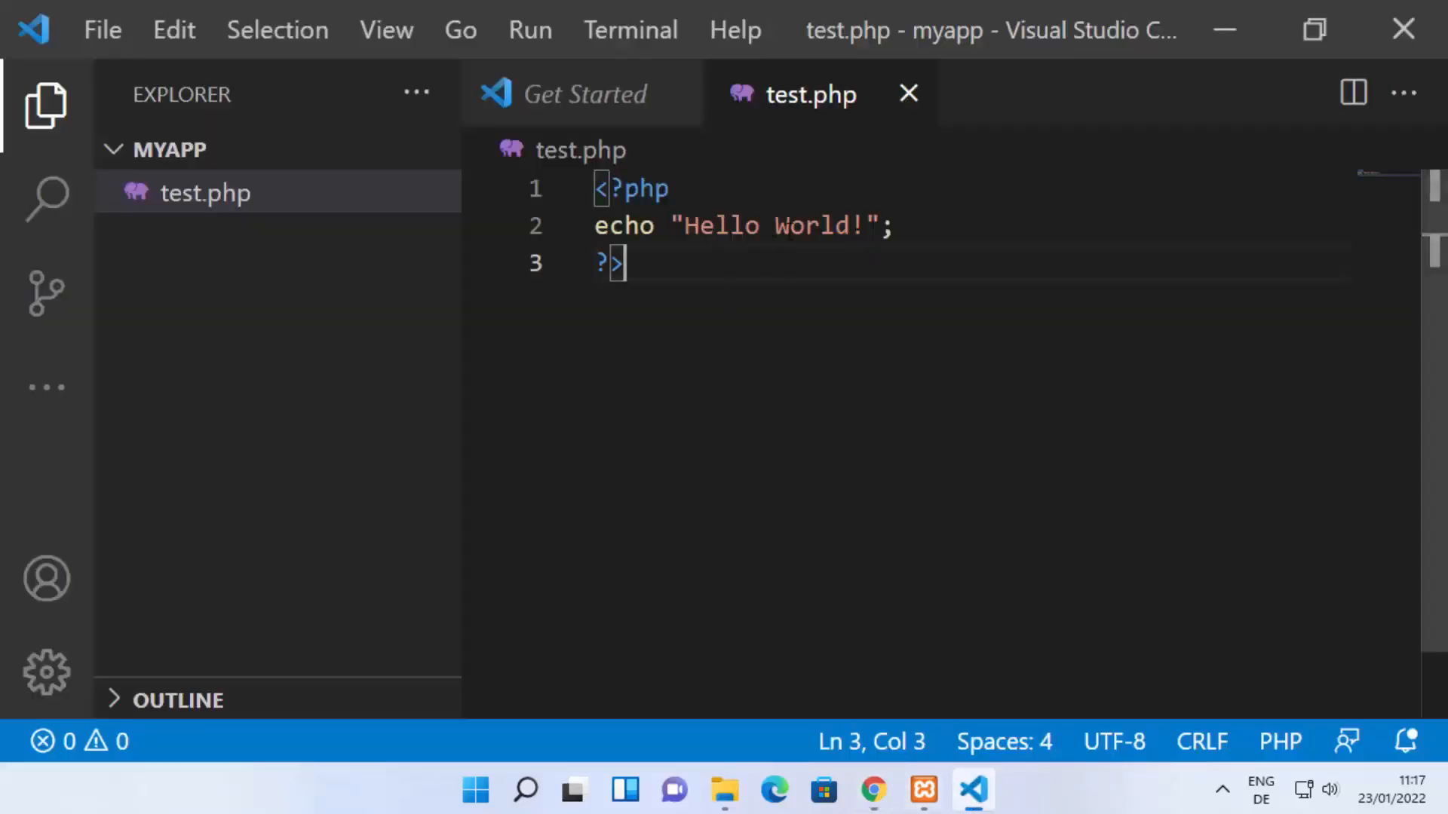
{"action": "left_click", "coordinate": [867, 226]}
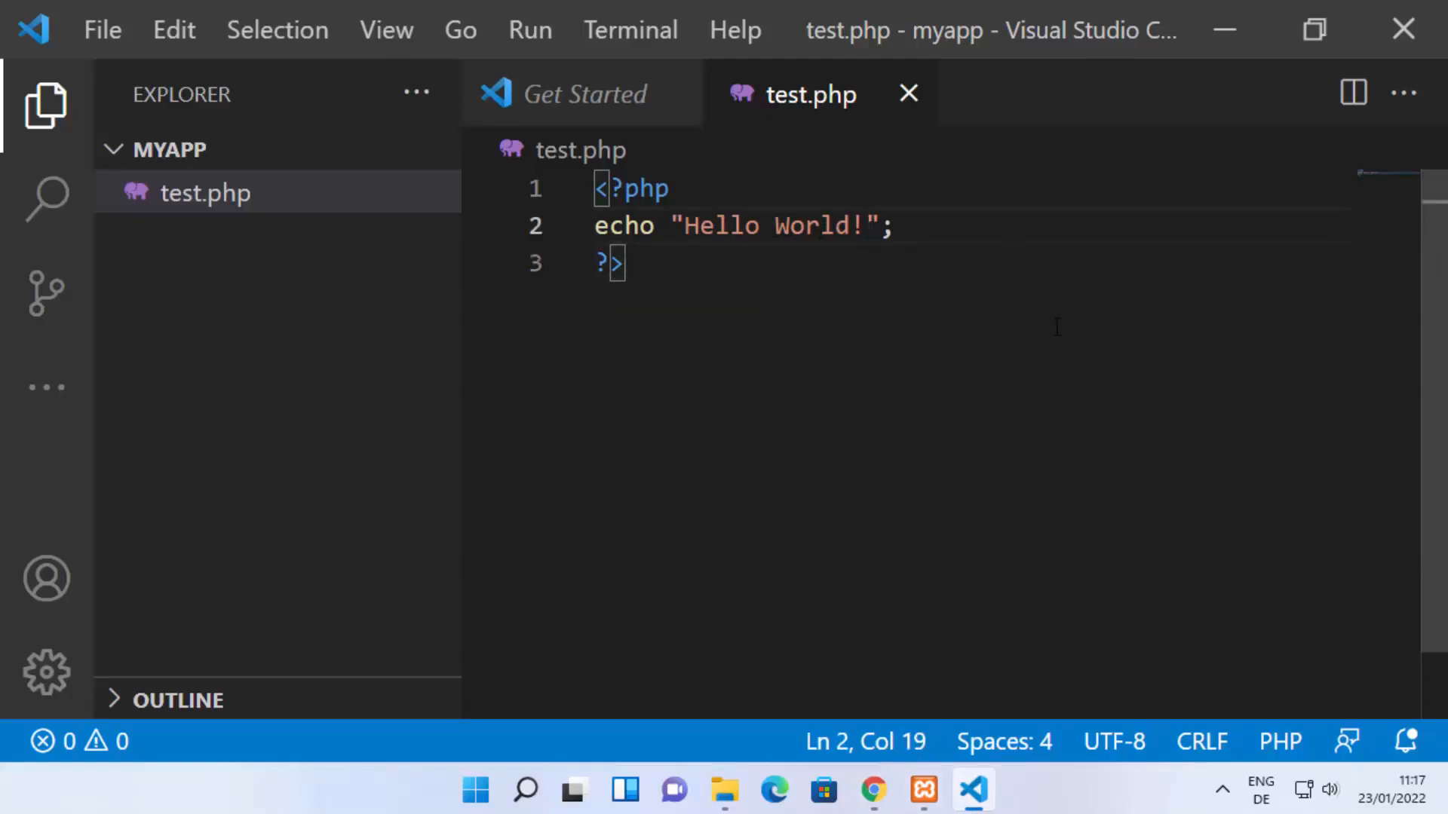
{"action": "type", "text": "!!!!!!"}
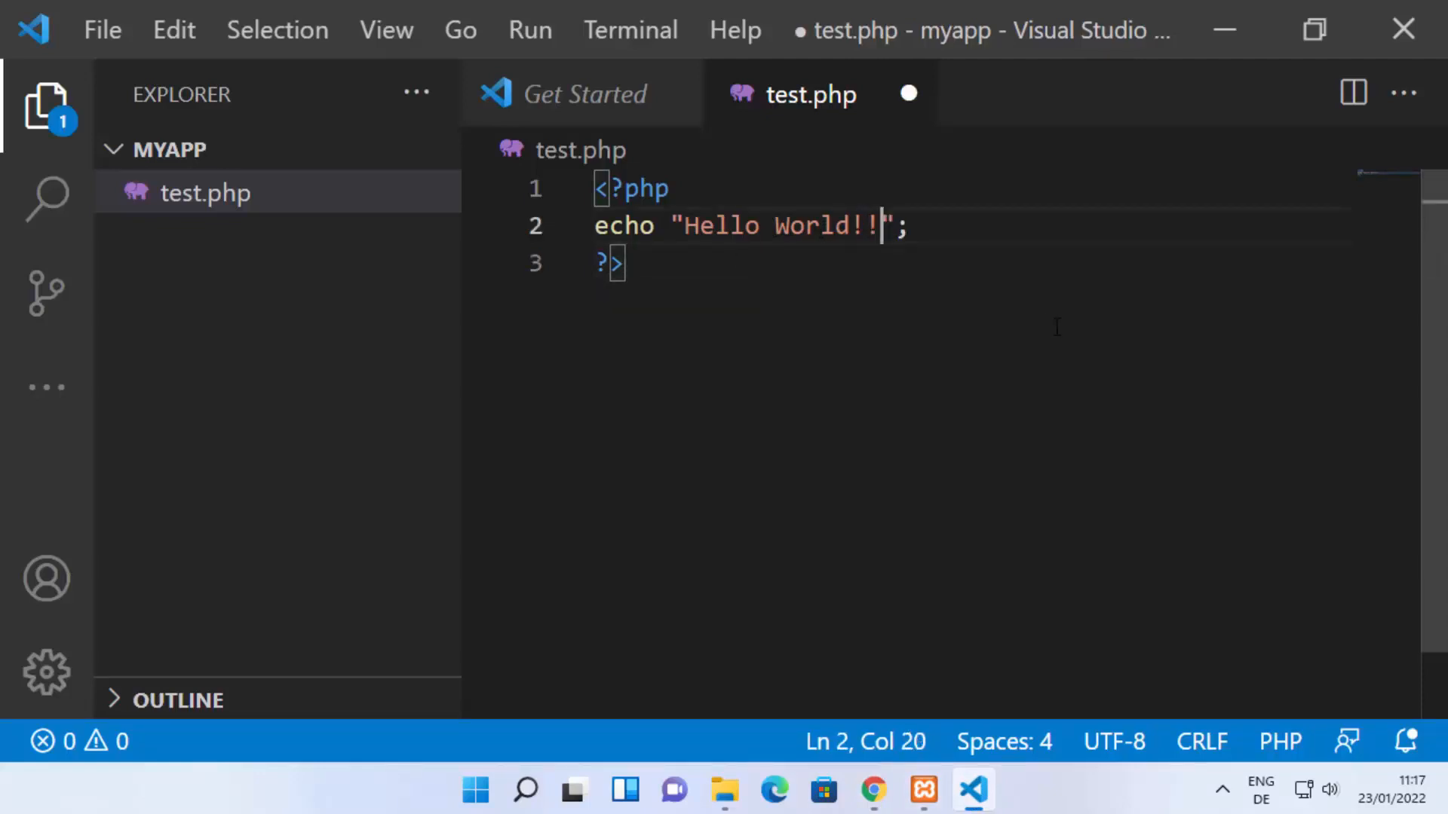
{"action": "type", "text": "!!!!!!!!"}
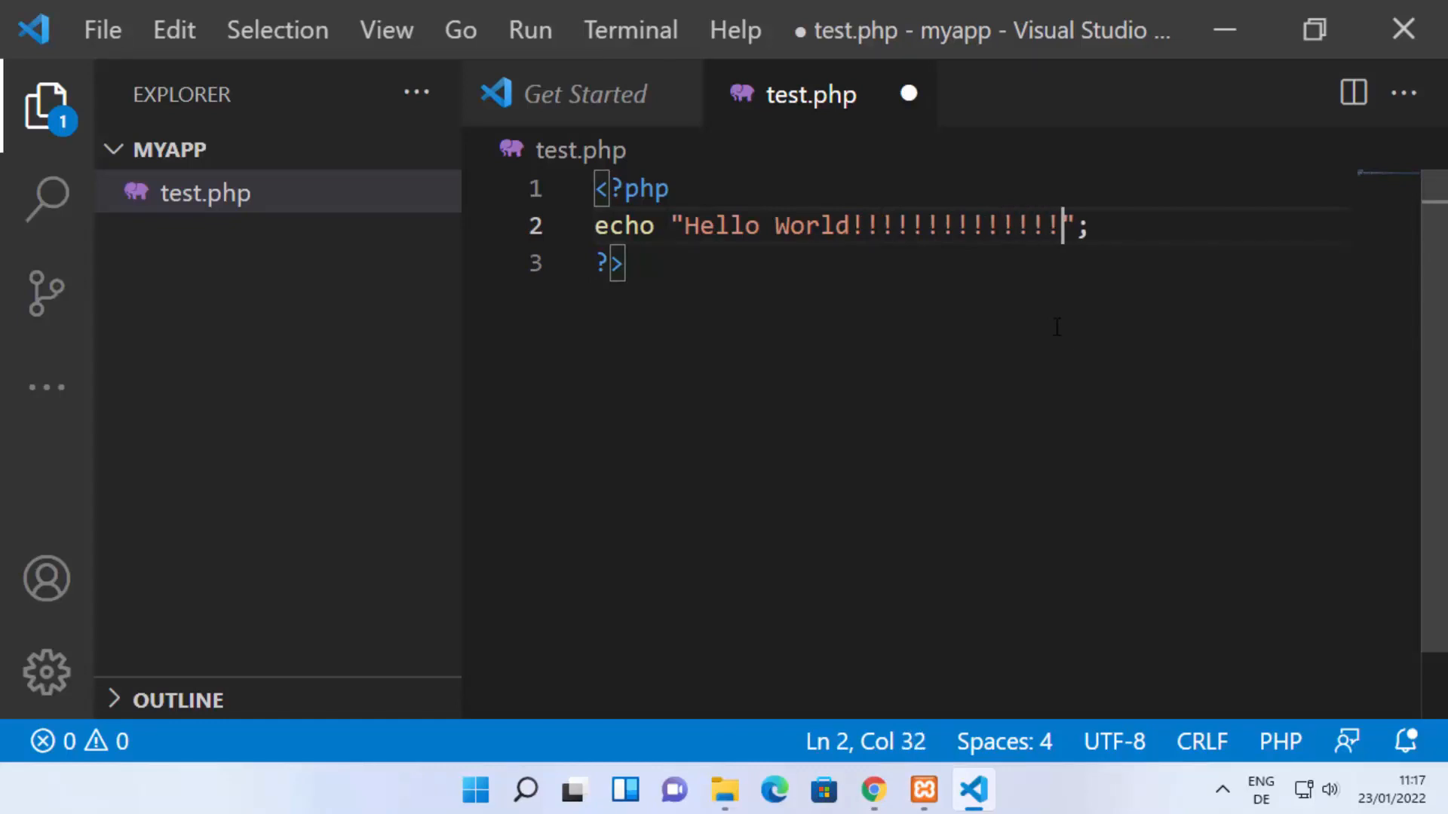
{"action": "key", "text": "ctrl+s"}
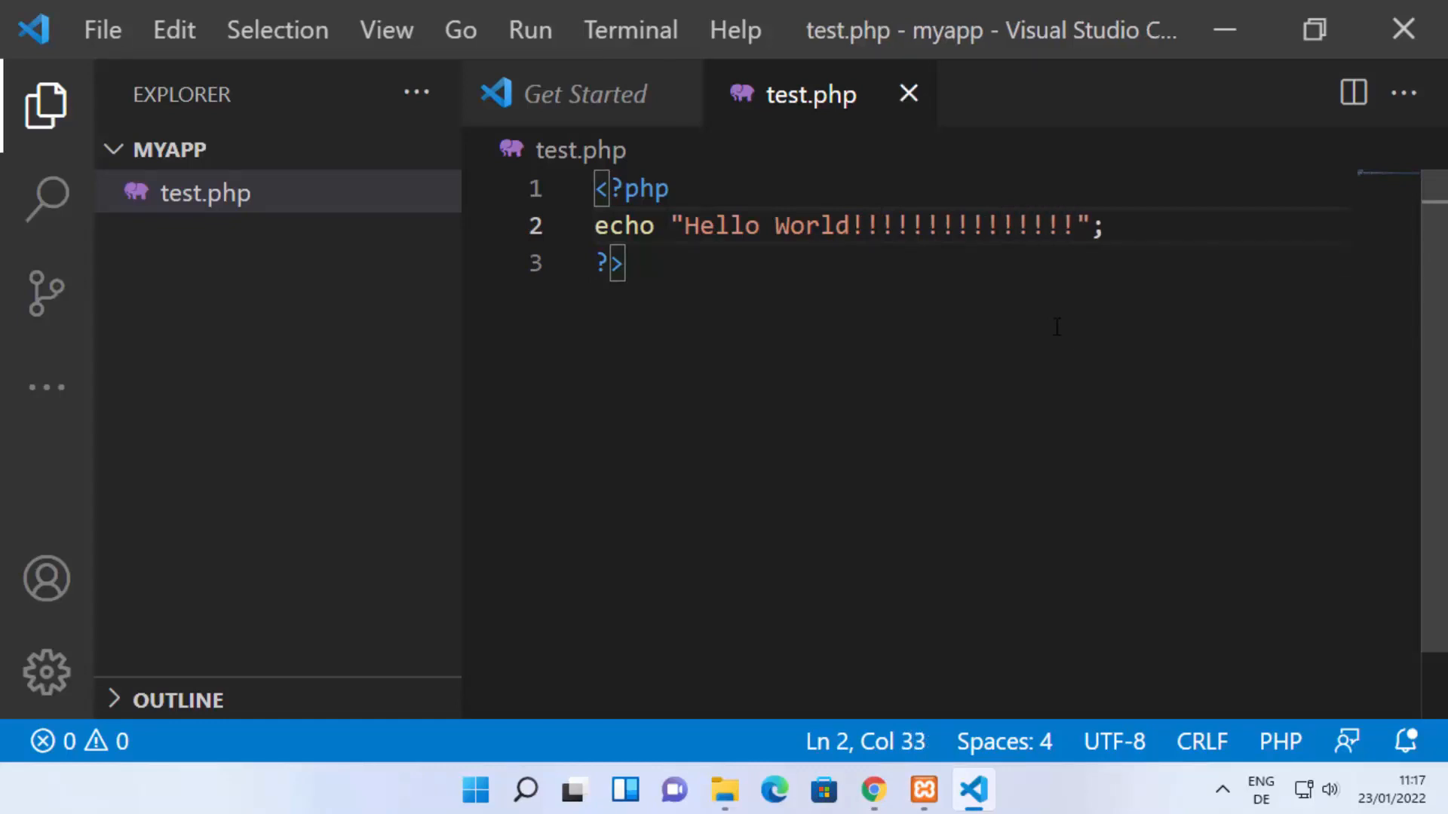
Step: Switch to Chrome, reload localhost/myapp/test.php, and highlight the changed part of the greeting to check it
{"action": "left_click", "coordinate": [873, 790]}
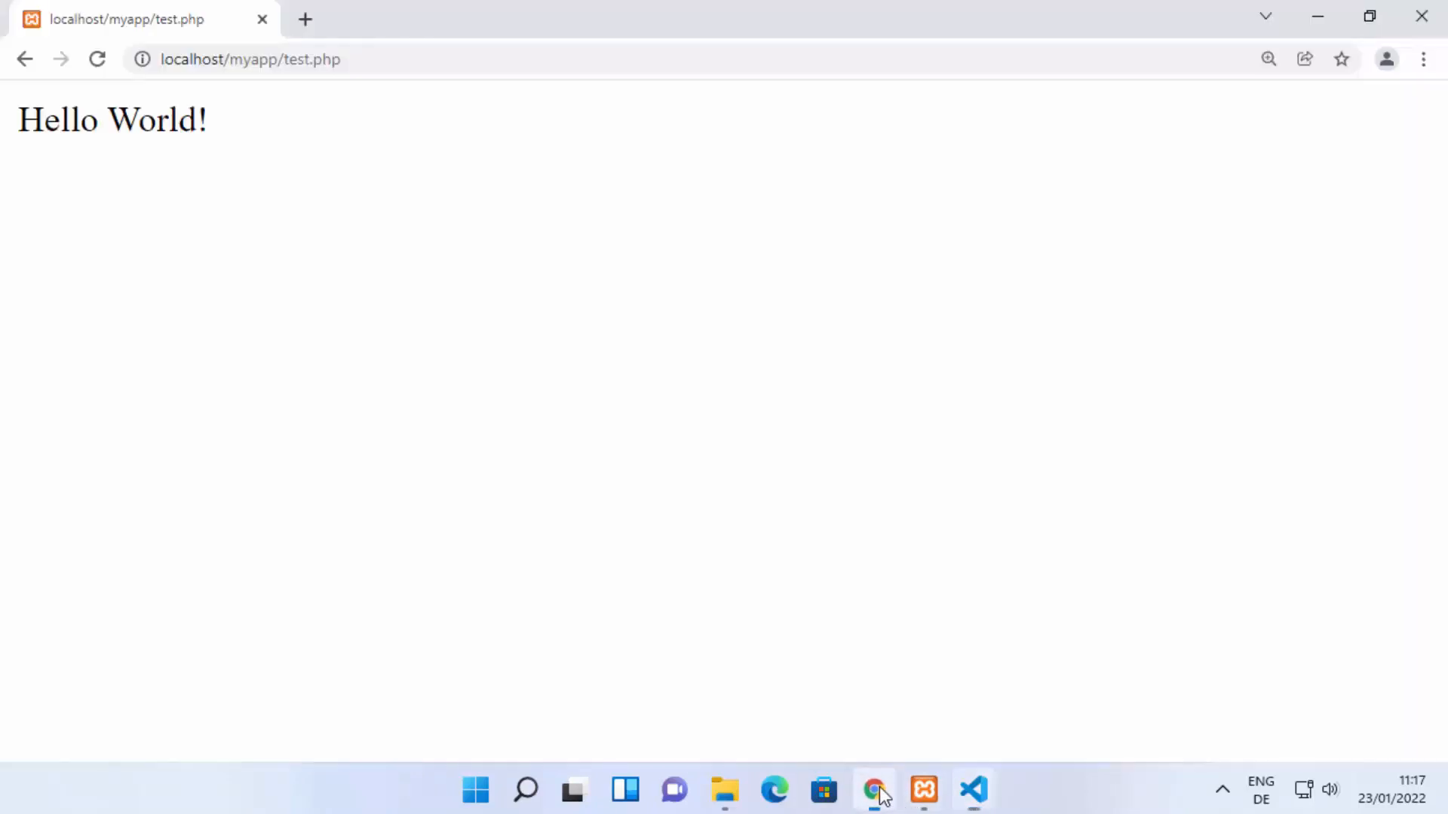
{"action": "left_click", "coordinate": [107, 61]}
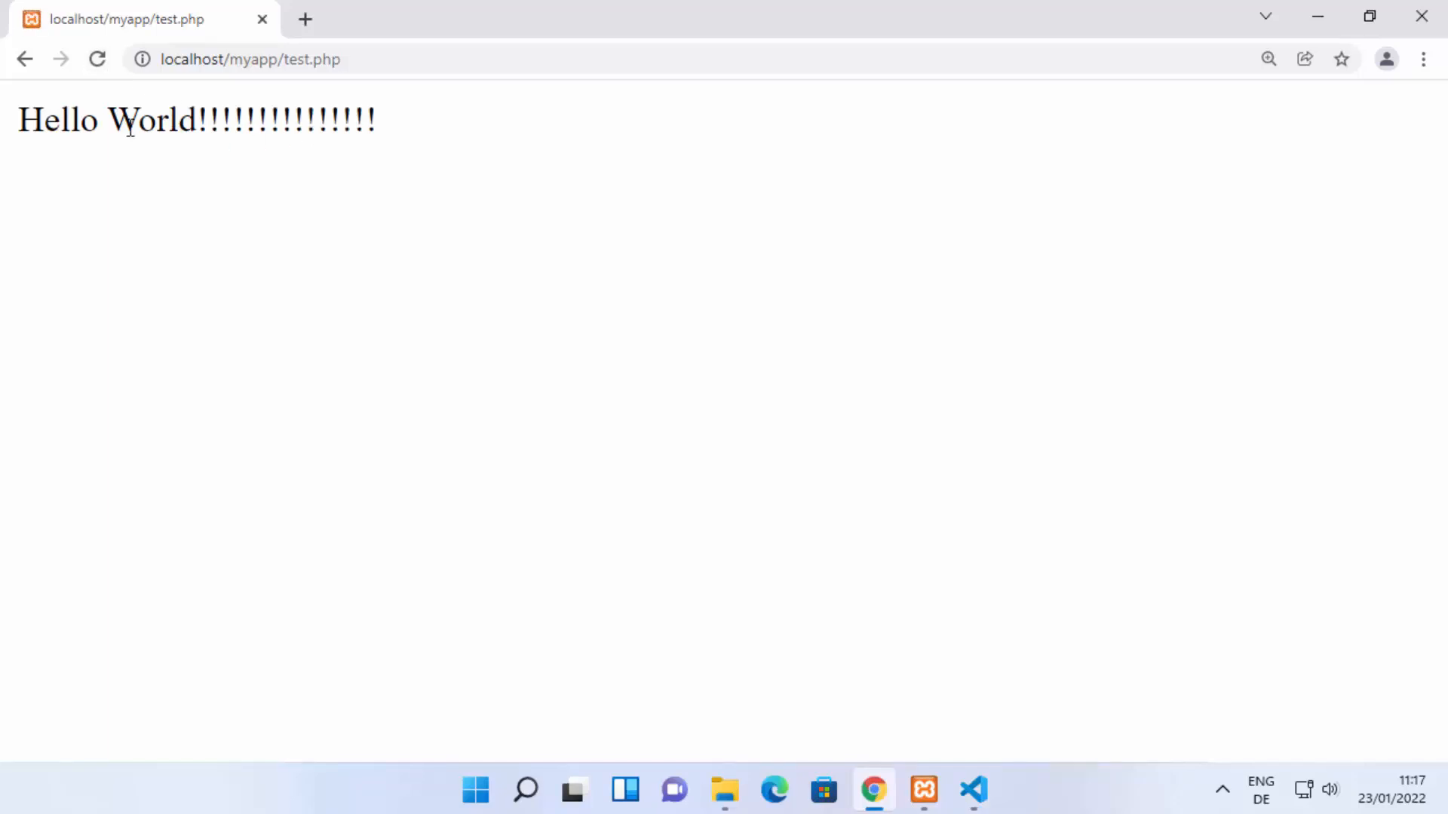
{"action": "left_click_drag", "start_coordinate": [109, 123], "coordinate": [369, 120]}
{"action": "left_click", "coordinate": [436, 136]}
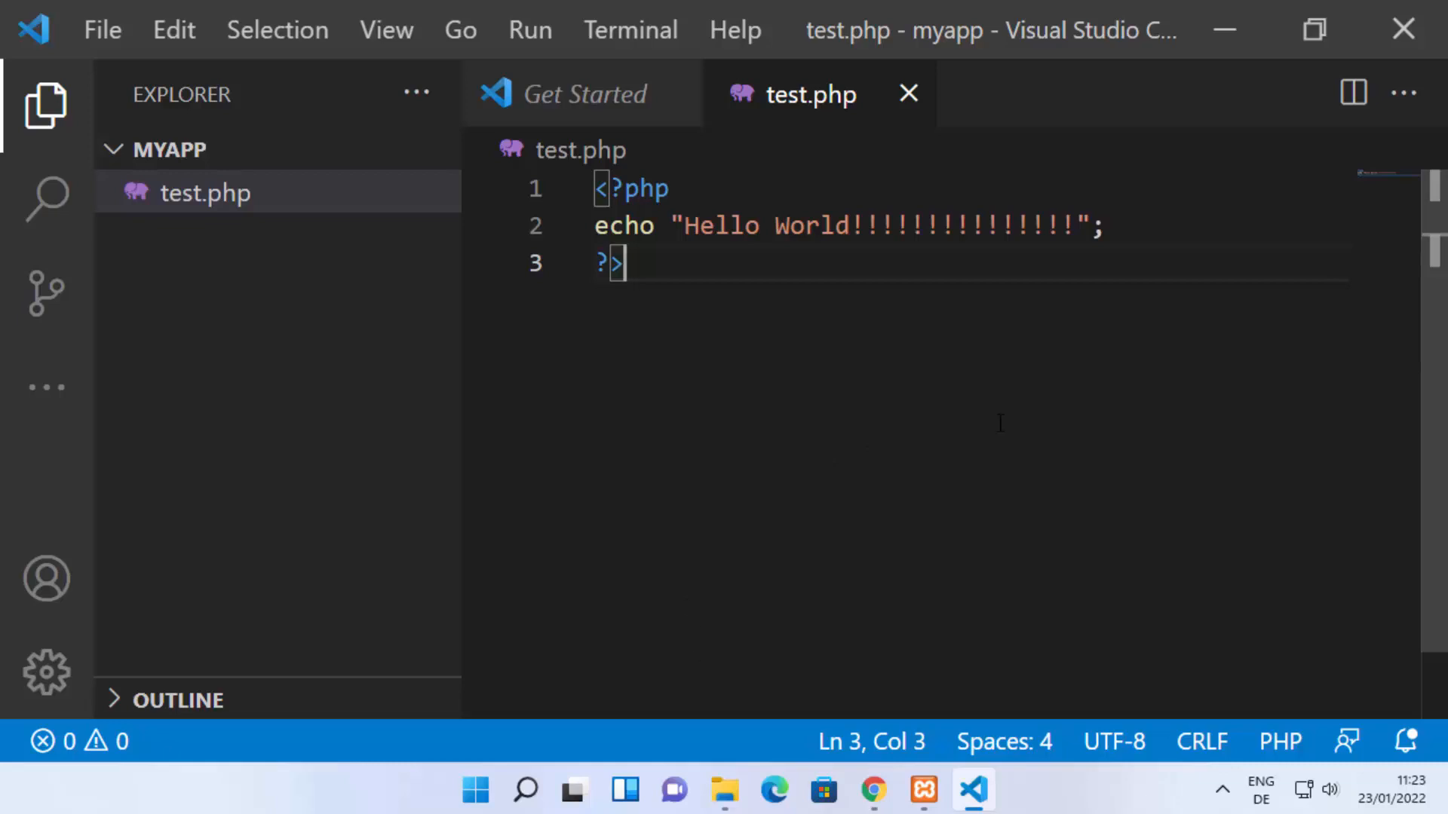
Step: Switch to File Explorer, open the C:\xampp\php folder, and locate php.exe in it
{"action": "left_click", "coordinate": [733, 800]}
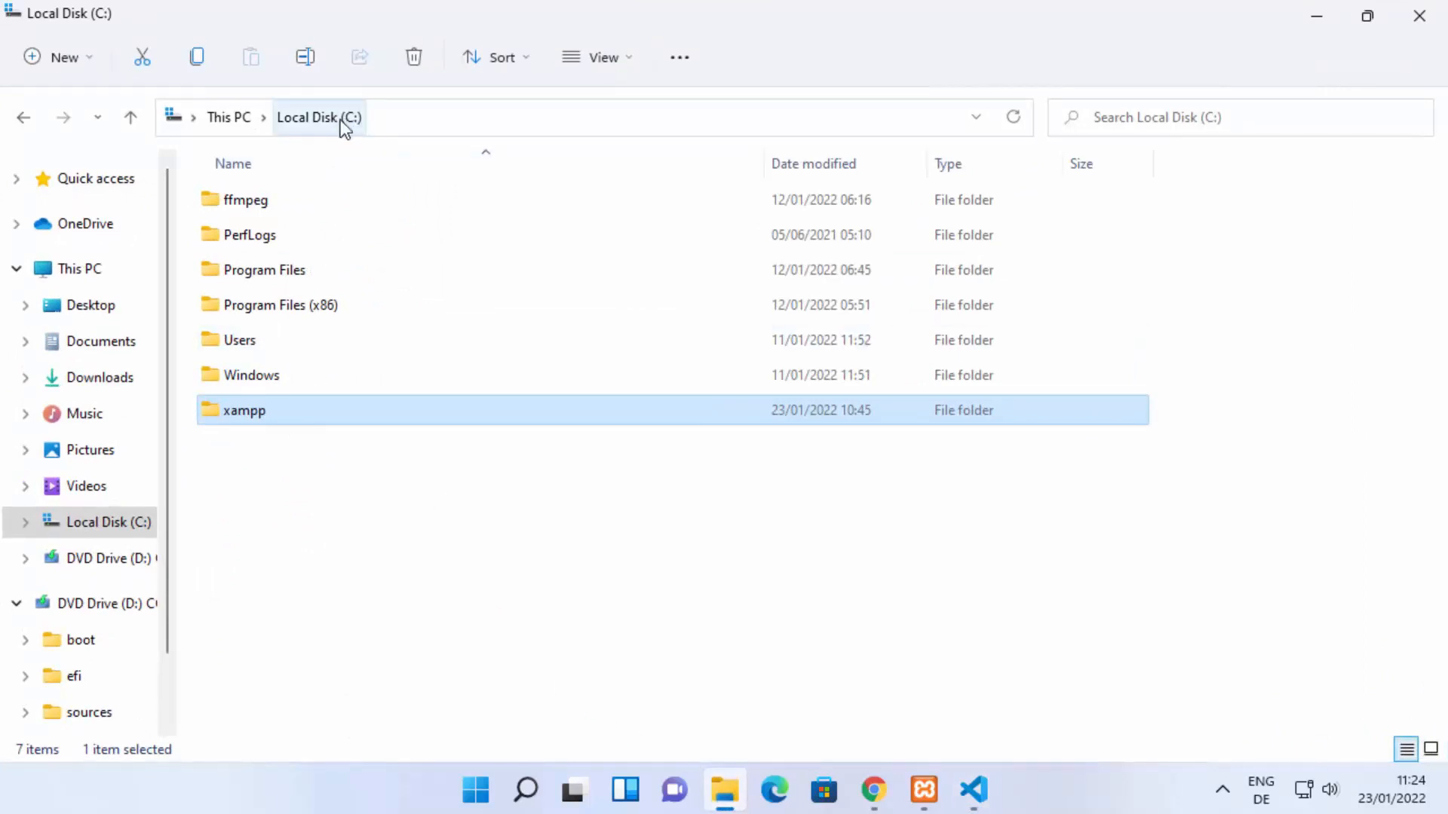
{"action": "double_click", "coordinate": [260, 413]}
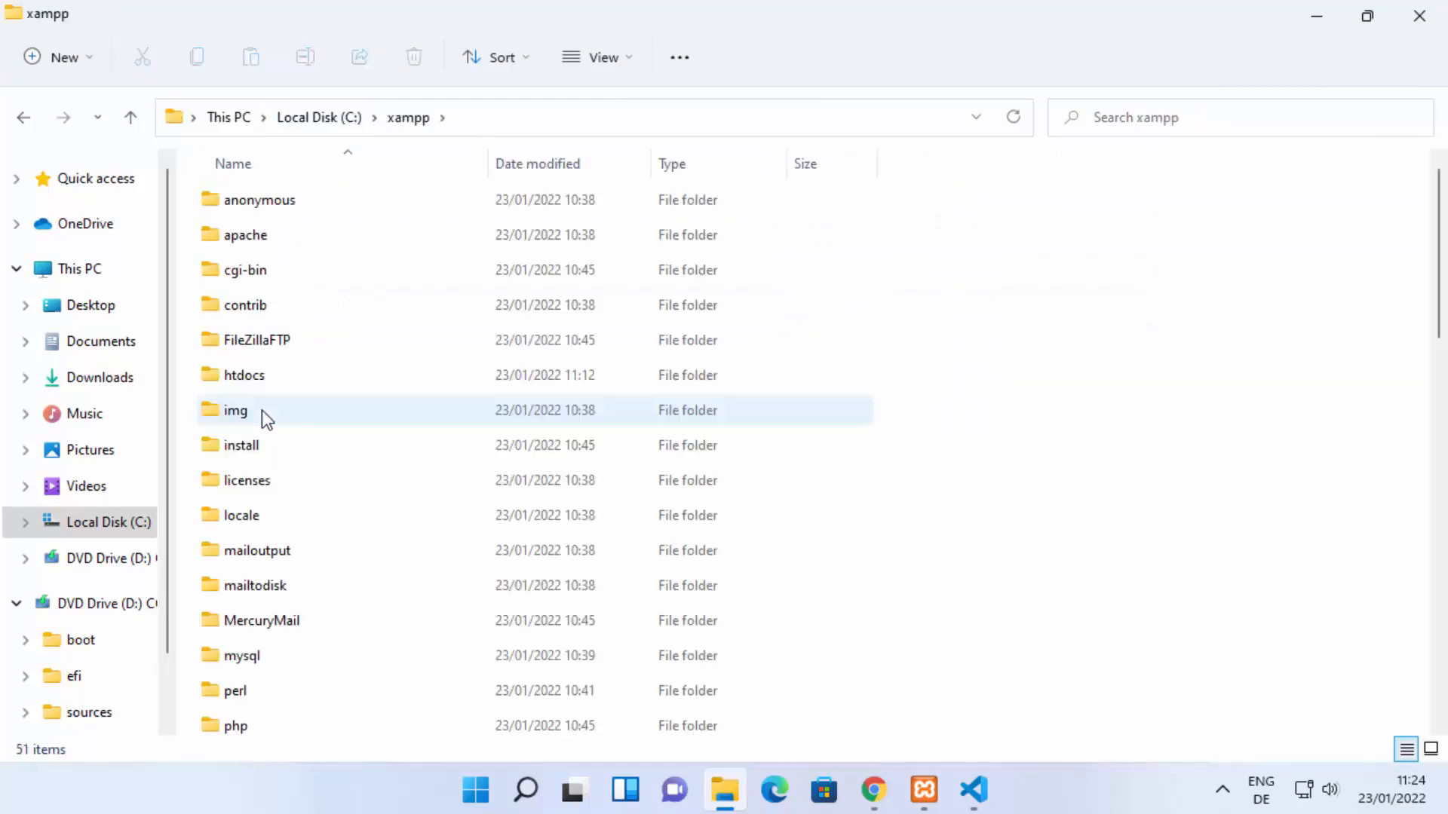
{"action": "double_click", "coordinate": [250, 725]}
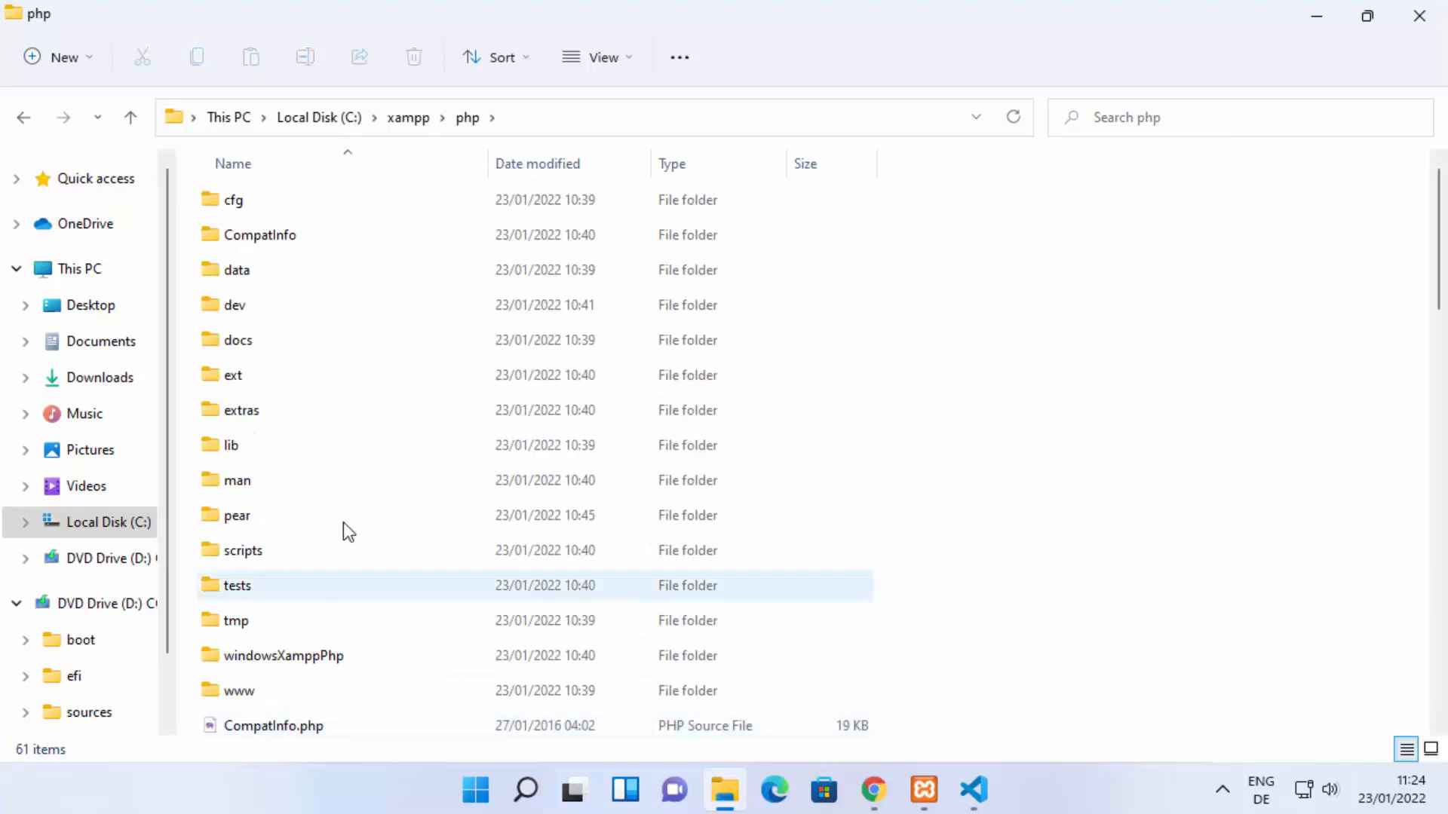
{"action": "scroll", "coordinate": [468, 415], "scroll_direction": "down", "scroll_amount": 5}
{"action": "scroll", "coordinate": [447, 438], "scroll_direction": "down", "scroll_amount": 6}
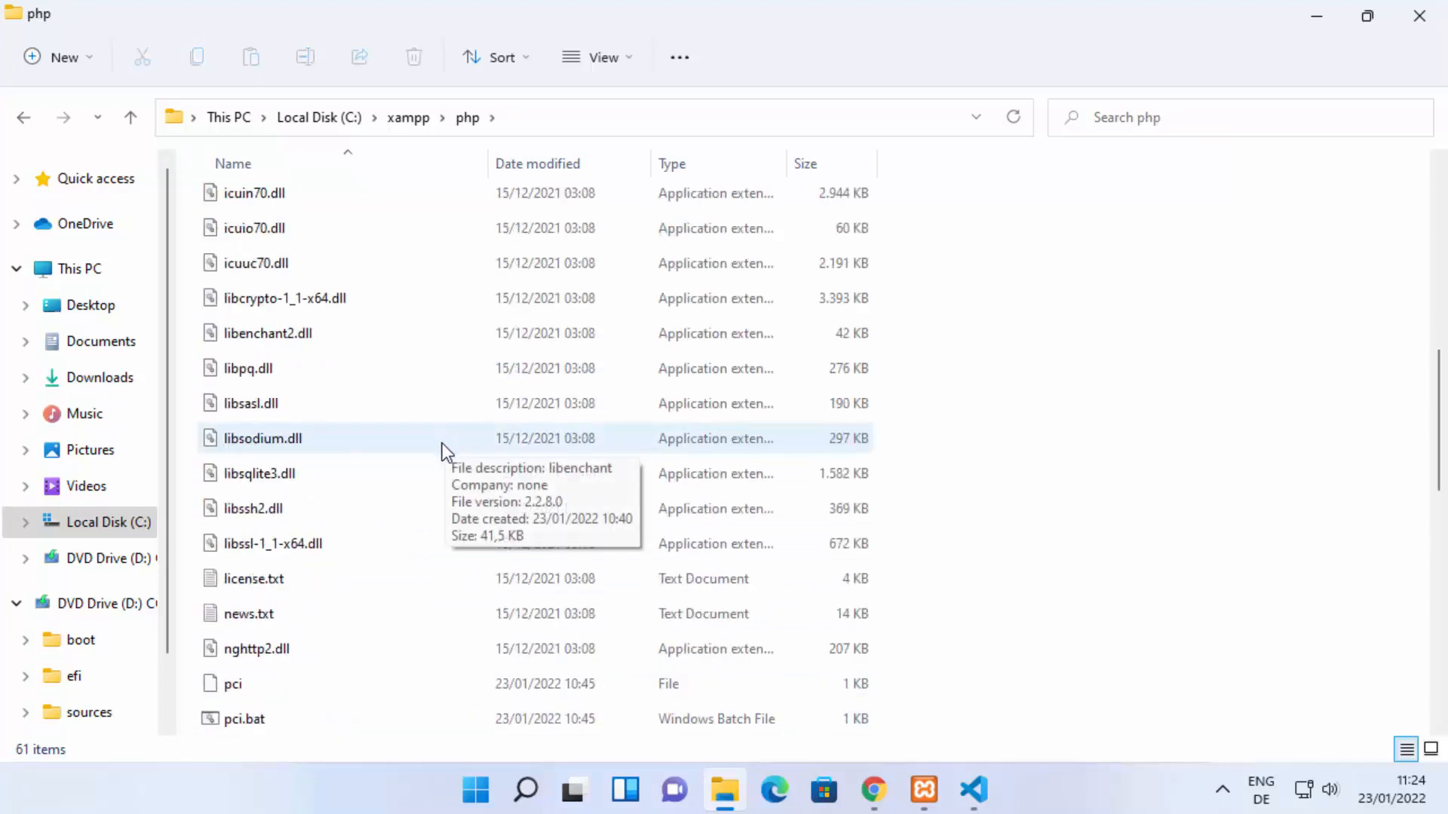
{"action": "scroll", "coordinate": [407, 467], "scroll_direction": "down", "scroll_amount": 1}
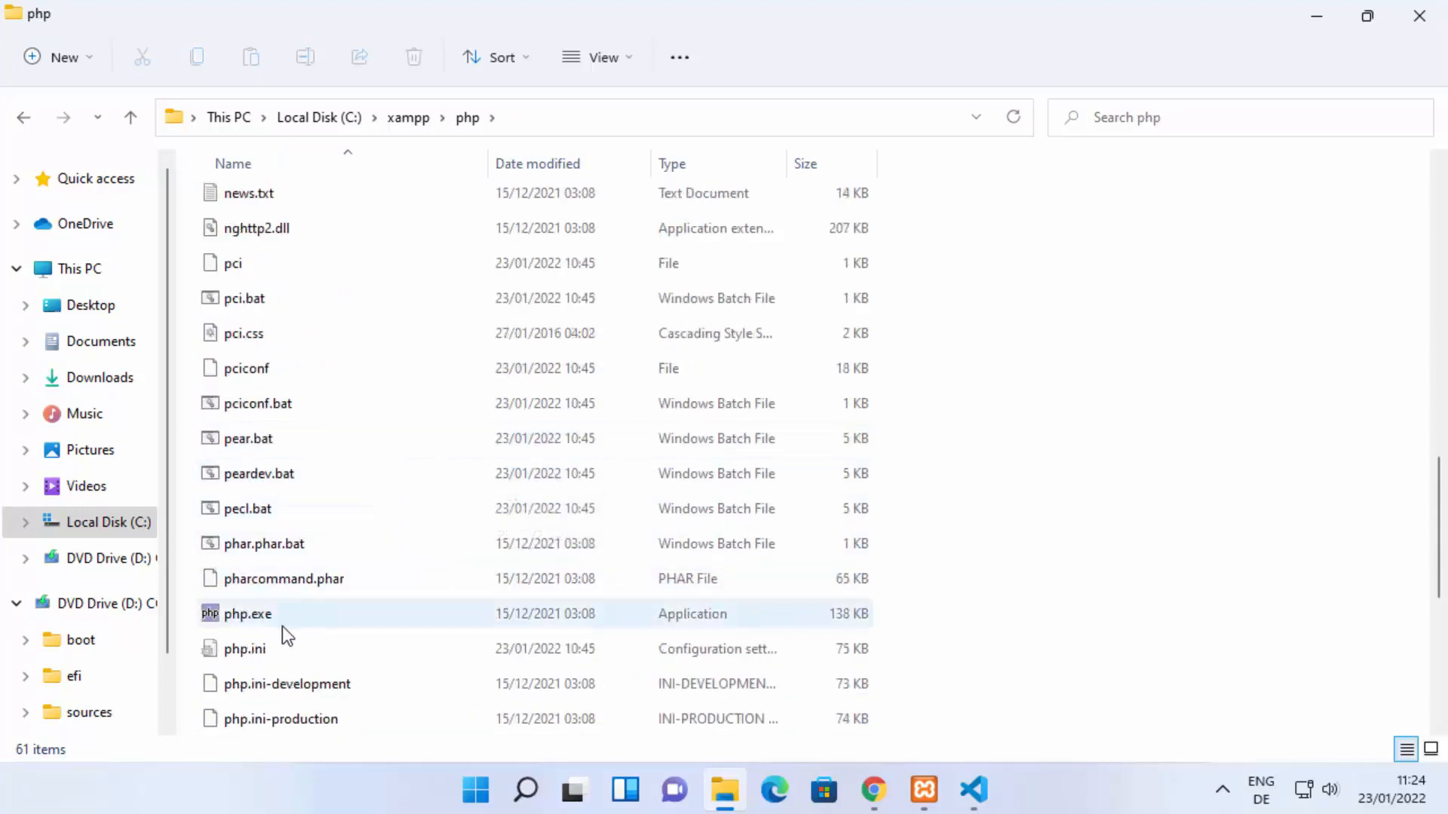
{"action": "mouse_move", "coordinate": [259, 623]}
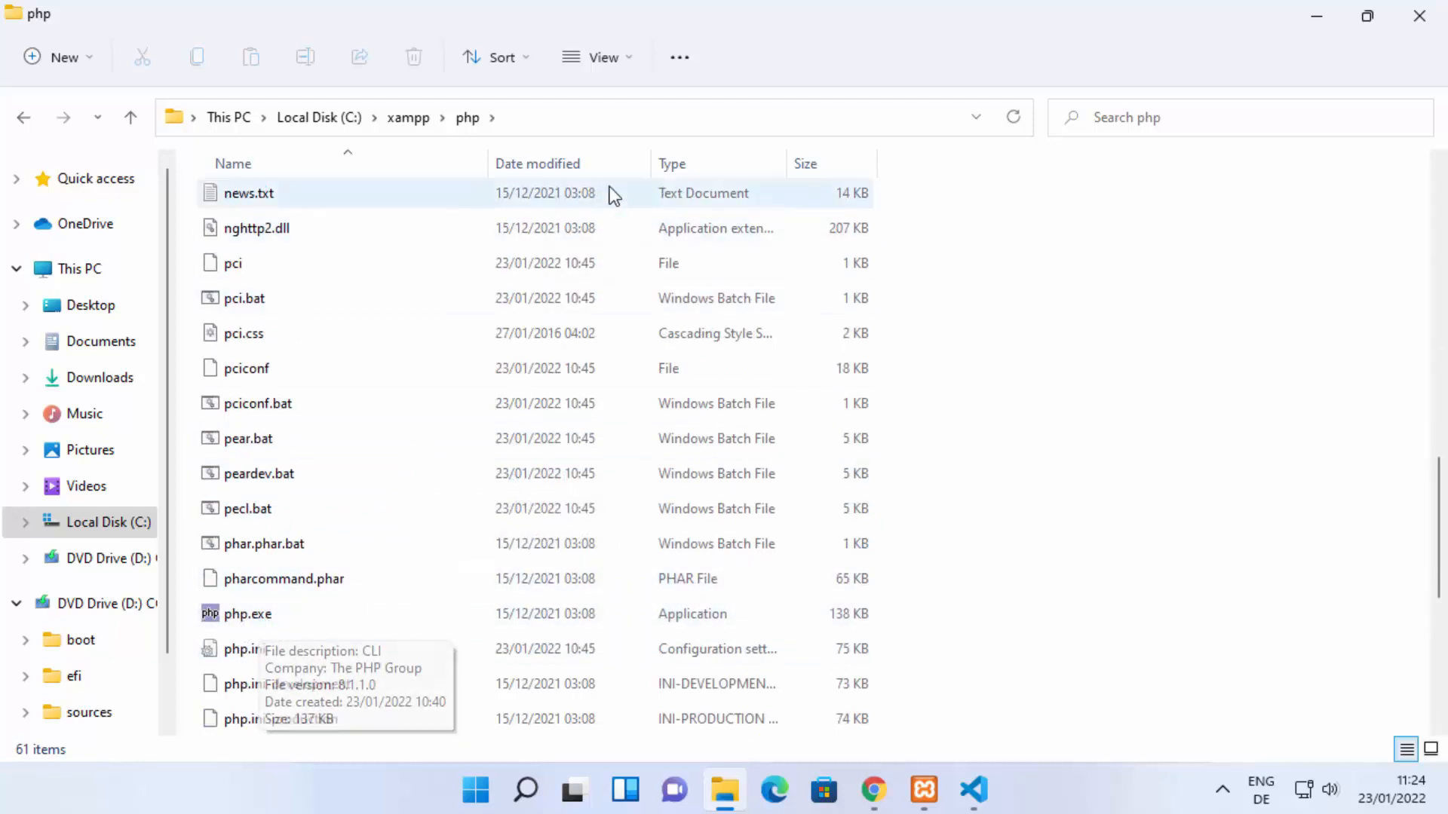
Step: Select and copy the full folder path C:\xampp\php
{"action": "left_click", "coordinate": [630, 120]}
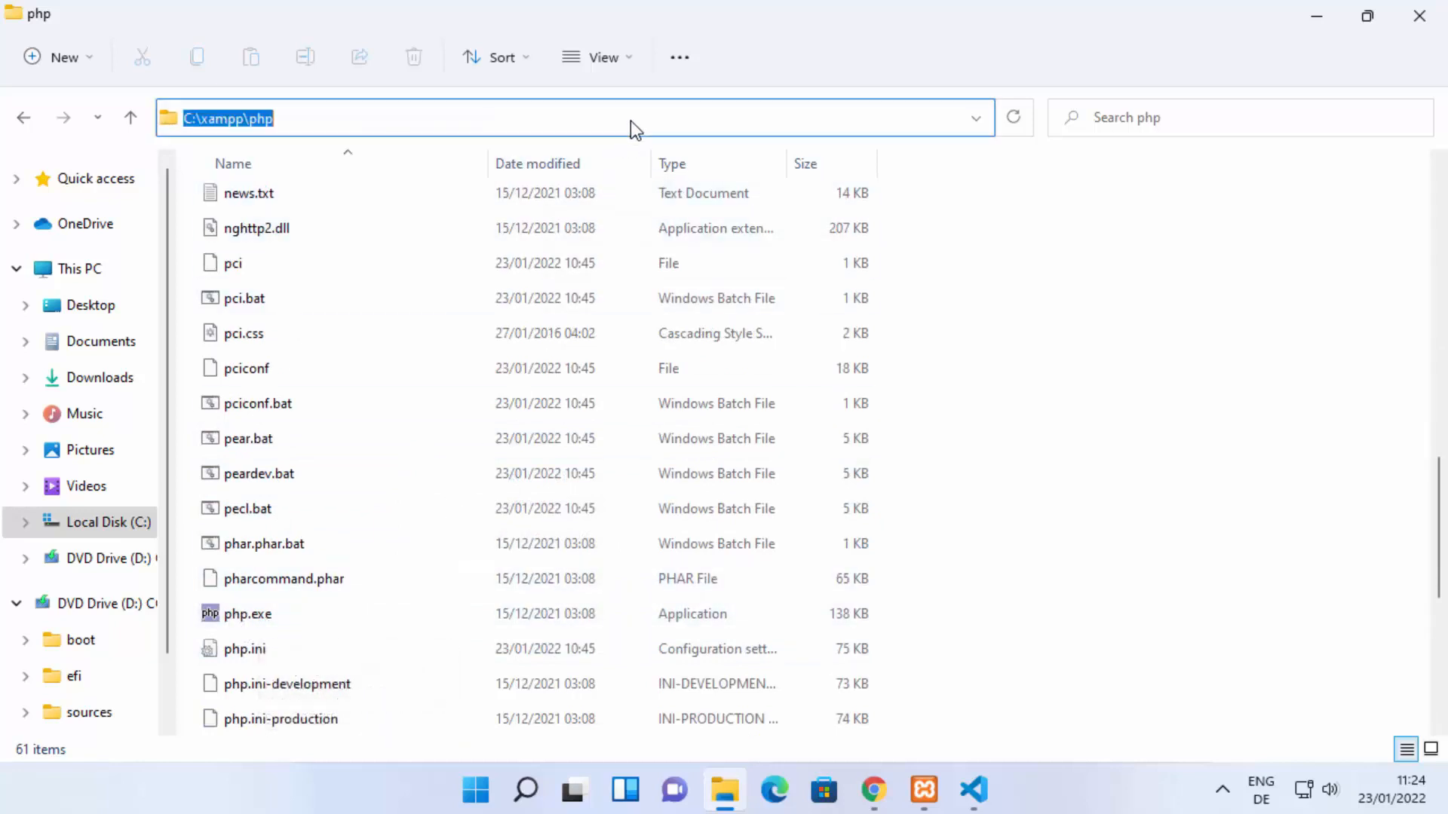
{"action": "left_click", "coordinate": [465, 113]}
{"action": "key", "text": "ctrl+a"}
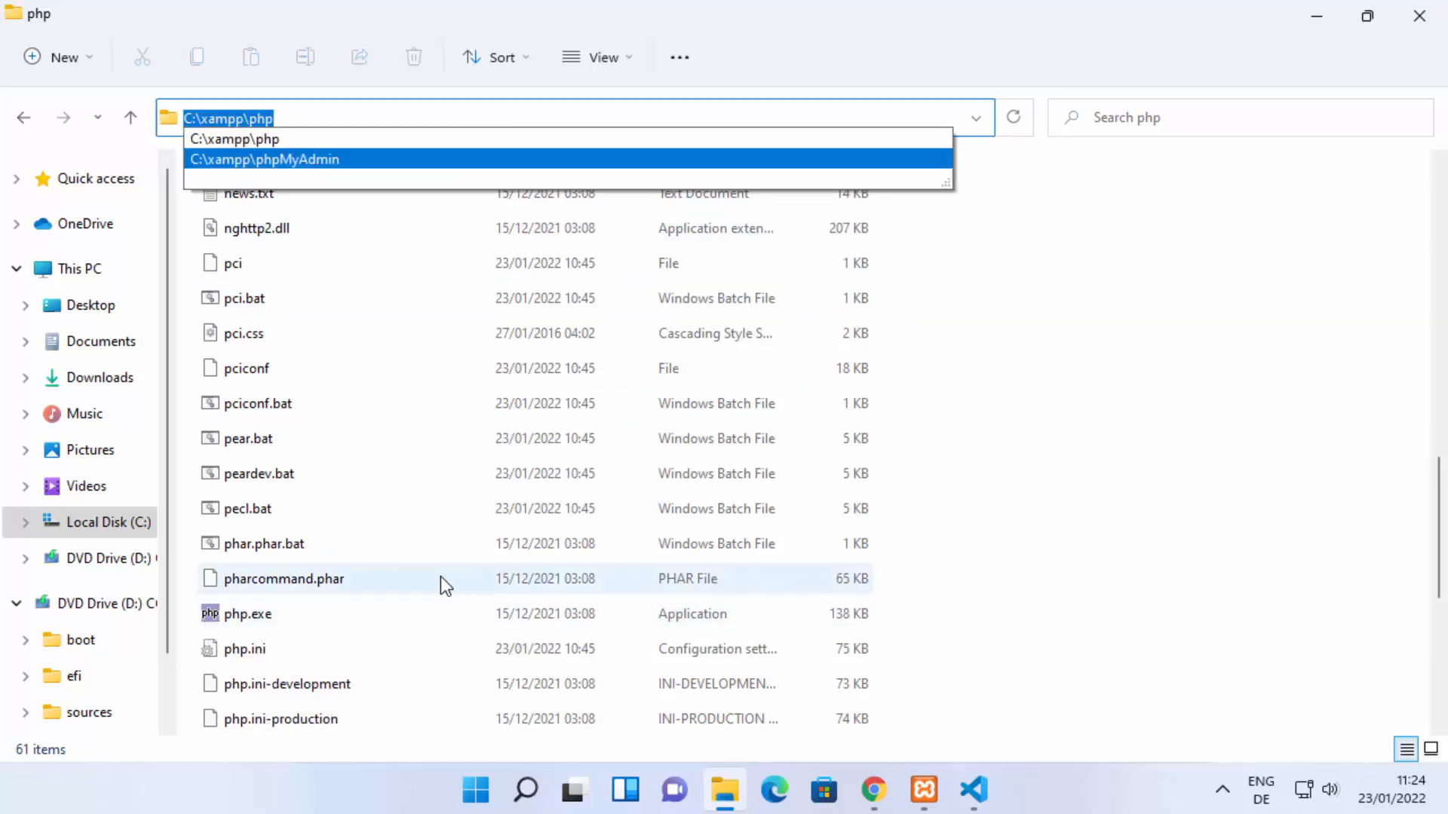
{"action": "right_click", "coordinate": [353, 116]}
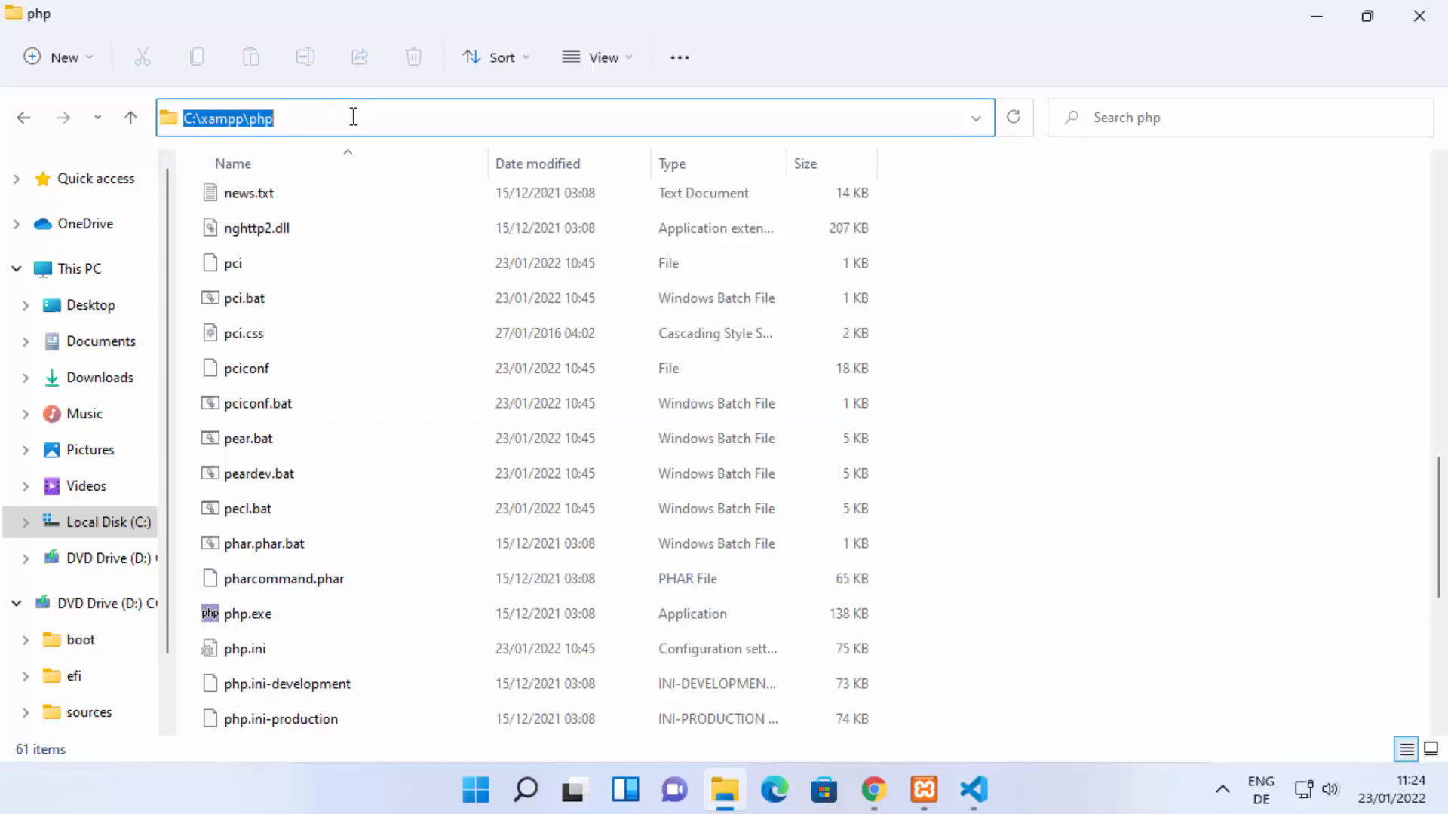
{"action": "left_click", "coordinate": [353, 117]}
{"action": "left_click_drag", "start_coordinate": [353, 116], "coordinate": [166, 114]}
Step: Search Windows for "environ", open the system environment variables settings, and bring up the Environment Variables dialog
{"action": "left_click", "coordinate": [527, 796]}
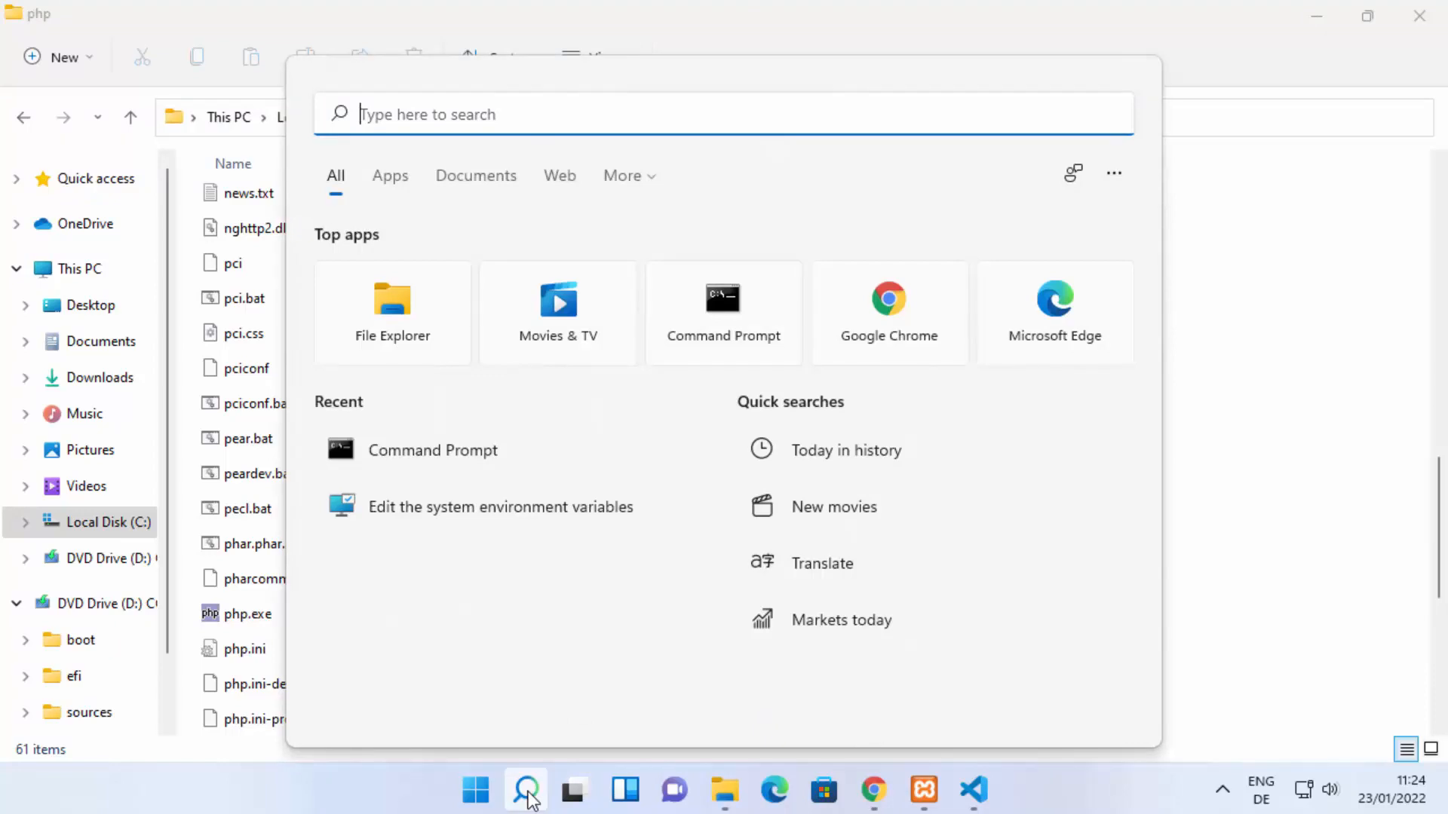
{"action": "type", "text": "enviro"}
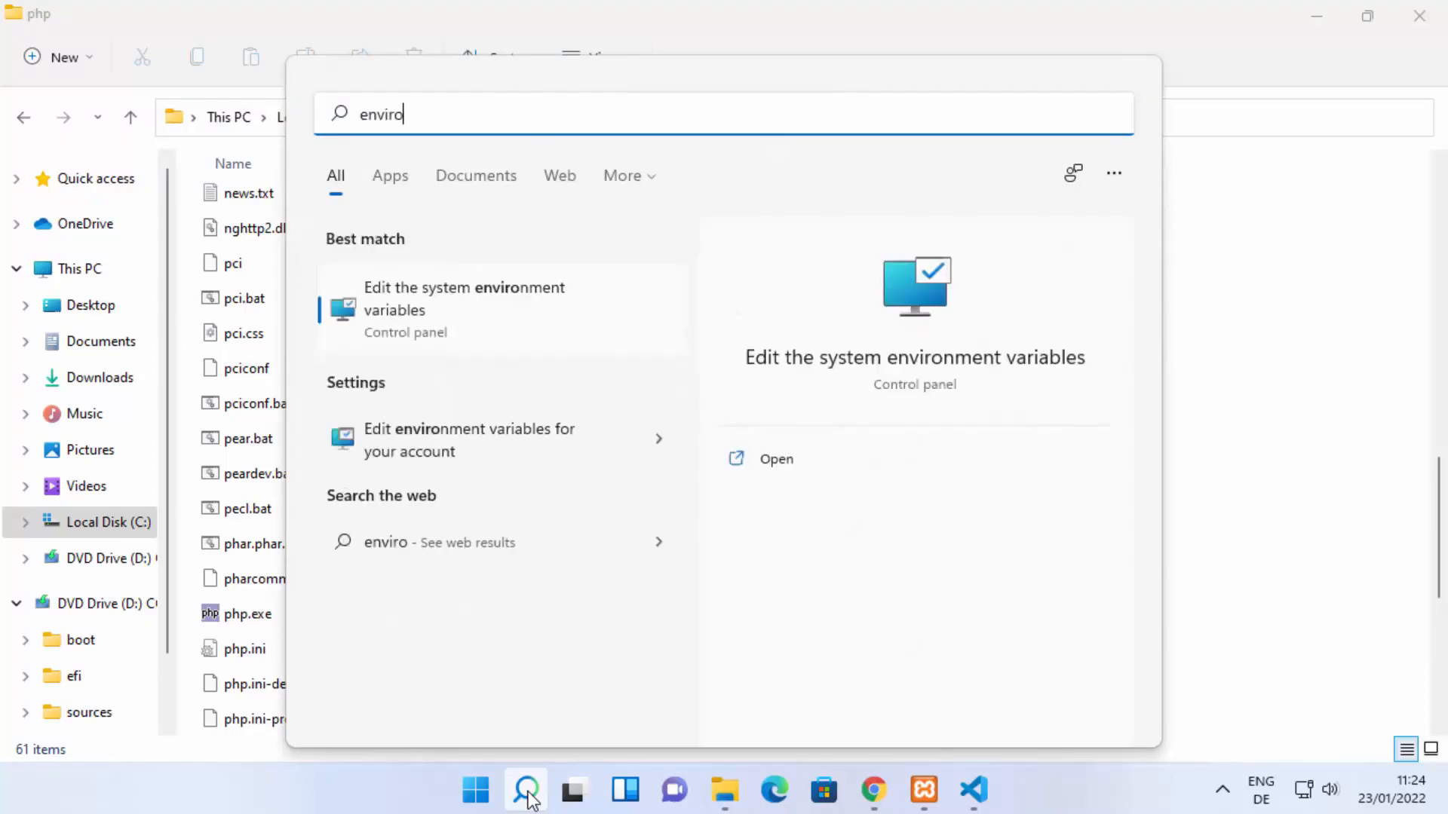
{"action": "type", "text": "n"}
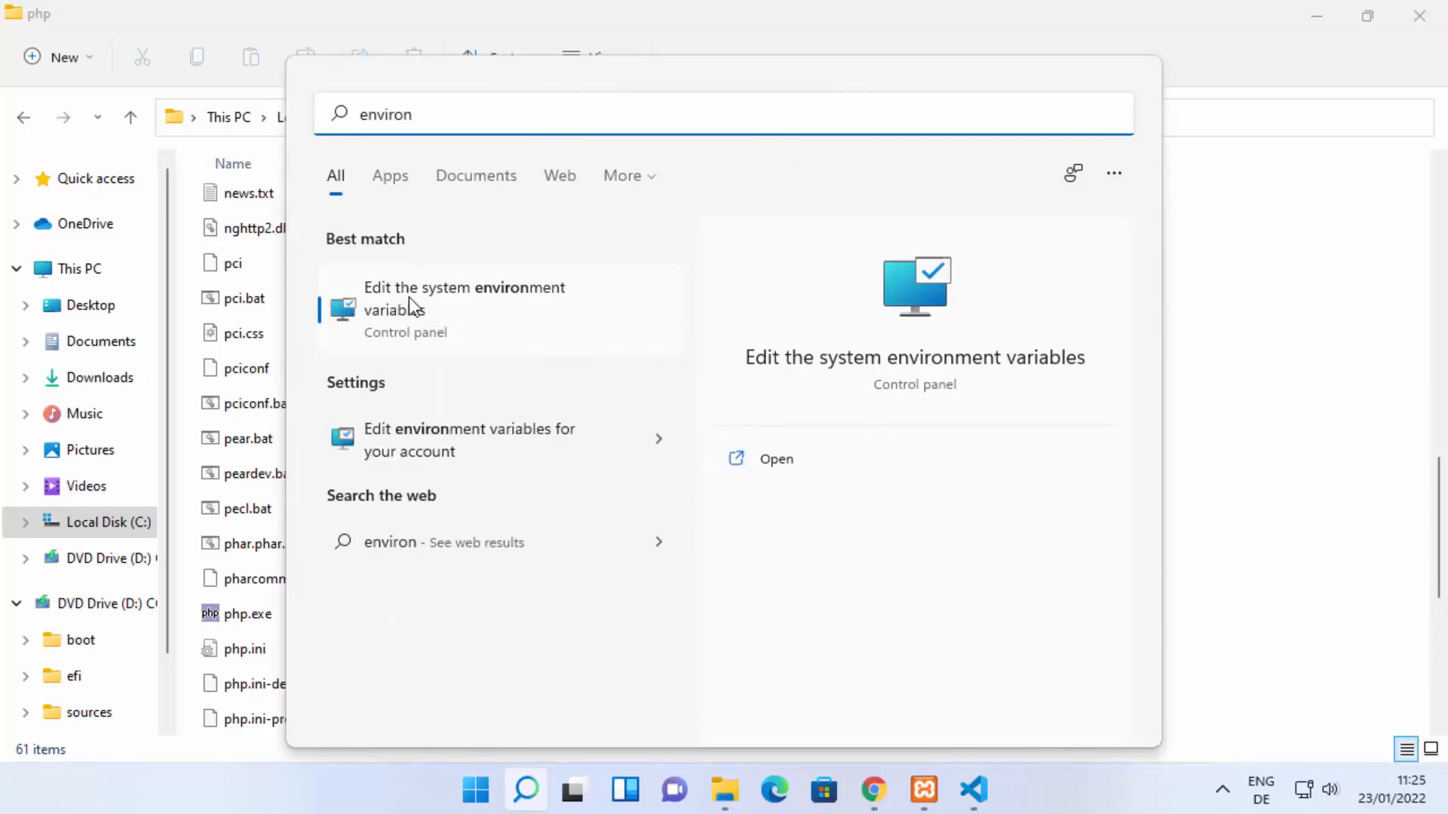
{"action": "left_click", "coordinate": [472, 306]}
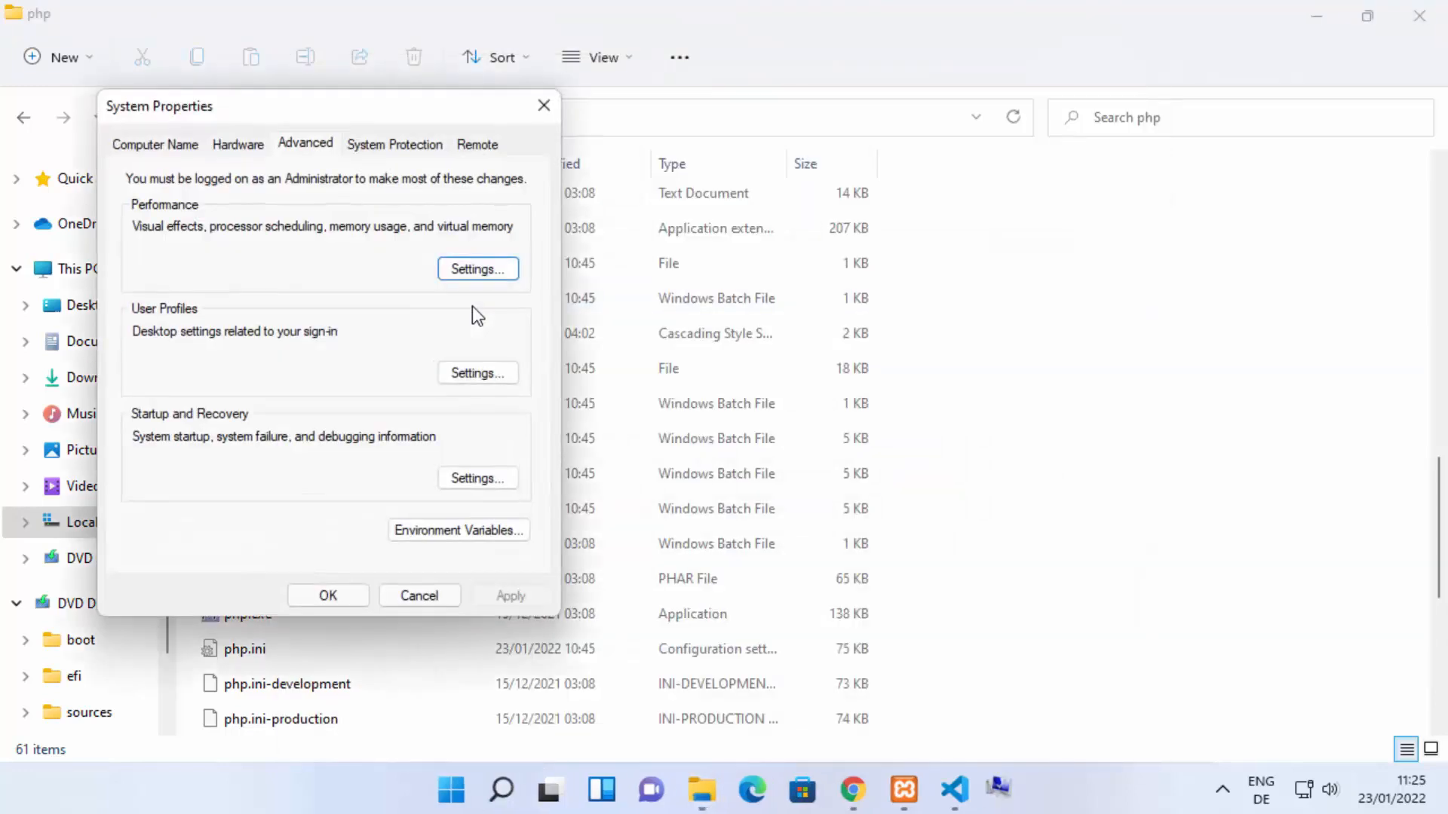
{"action": "left_click_drag", "start_coordinate": [394, 119], "coordinate": [862, 117]}
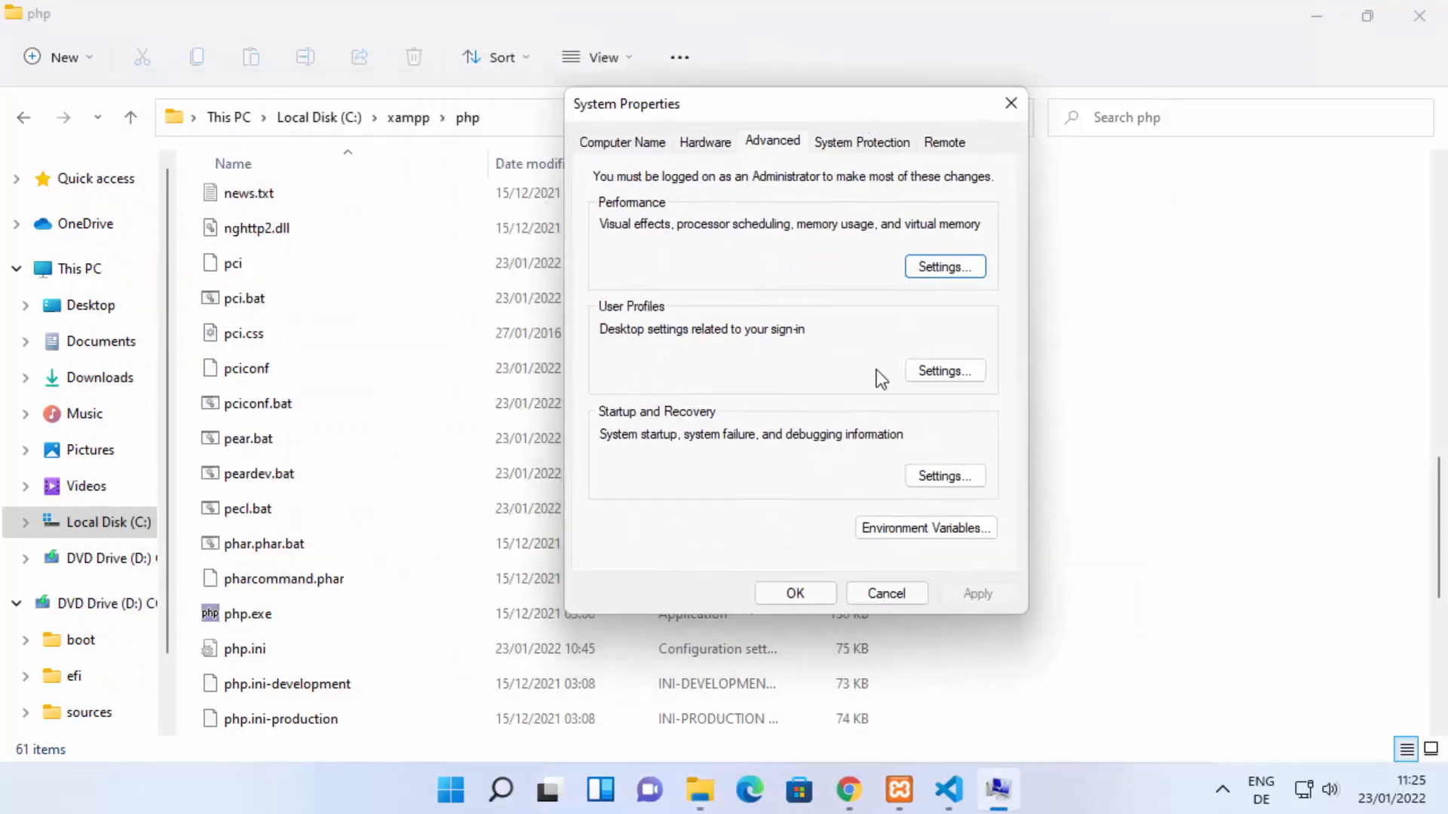
{"action": "left_click", "coordinate": [893, 531]}
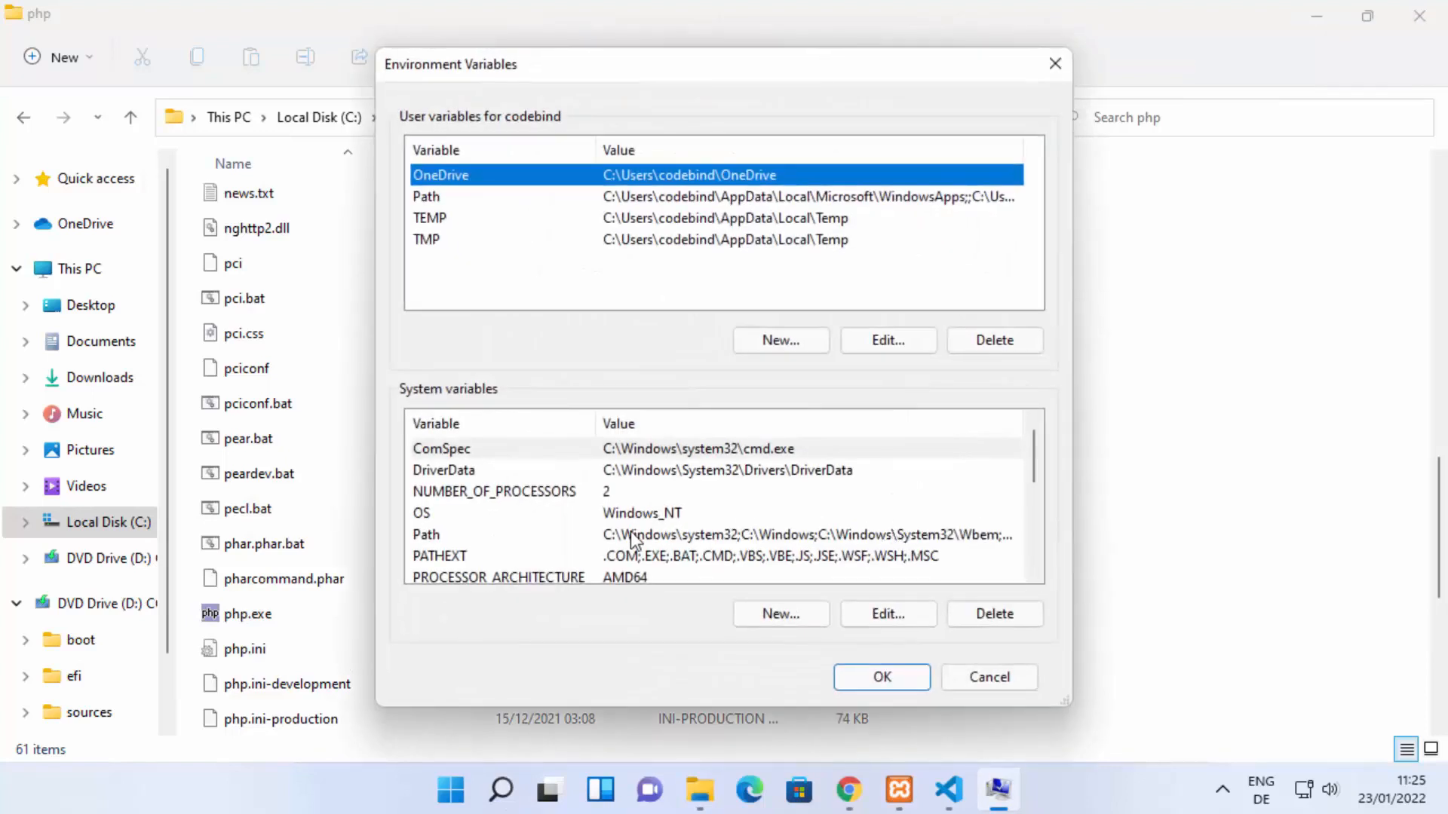
Step: Add the entry C:\xampp\php to the system Path variable and accept all the open dialogs
{"action": "left_click", "coordinate": [496, 537]}
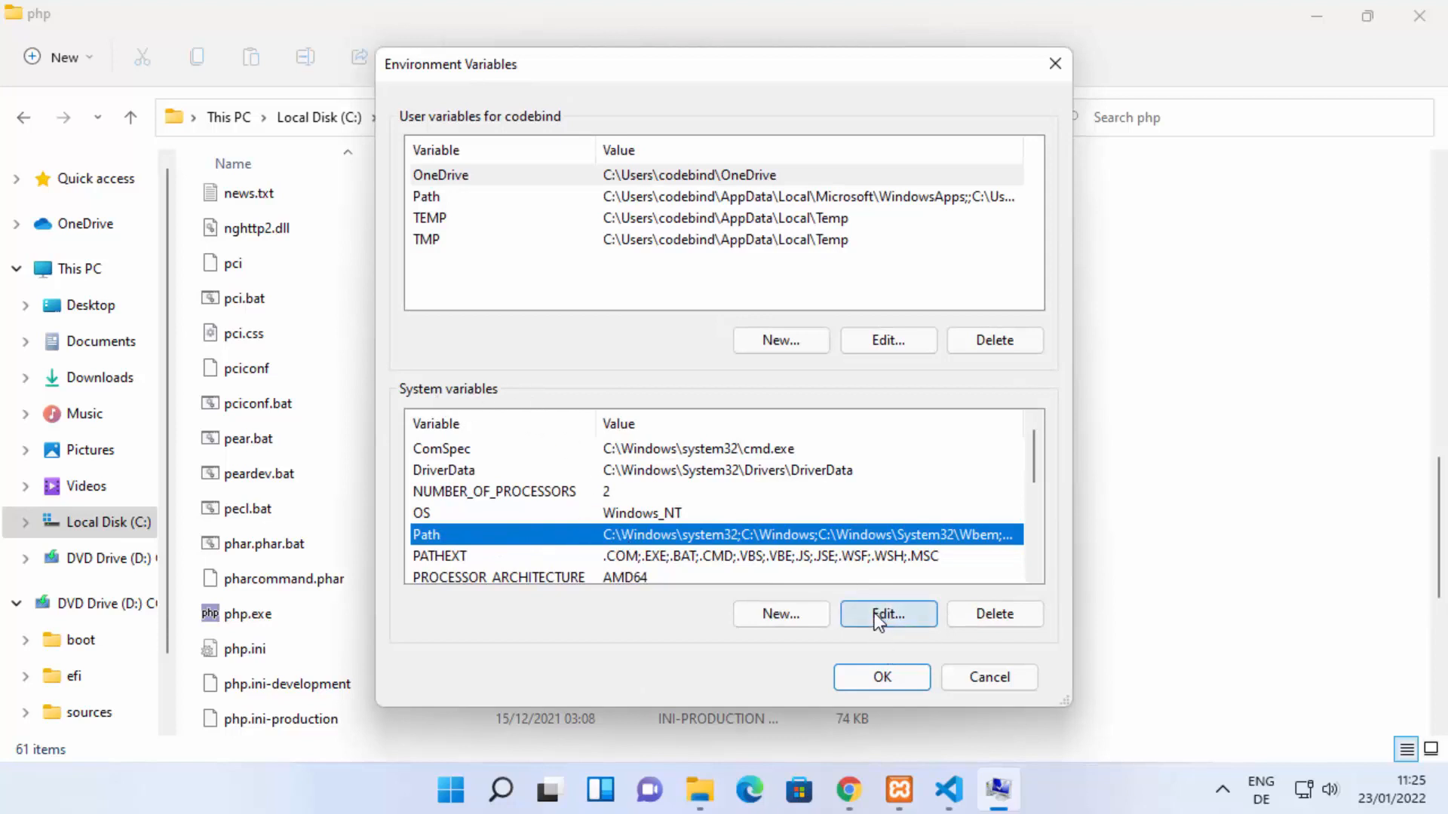
{"action": "double_click", "coordinate": [839, 537]}
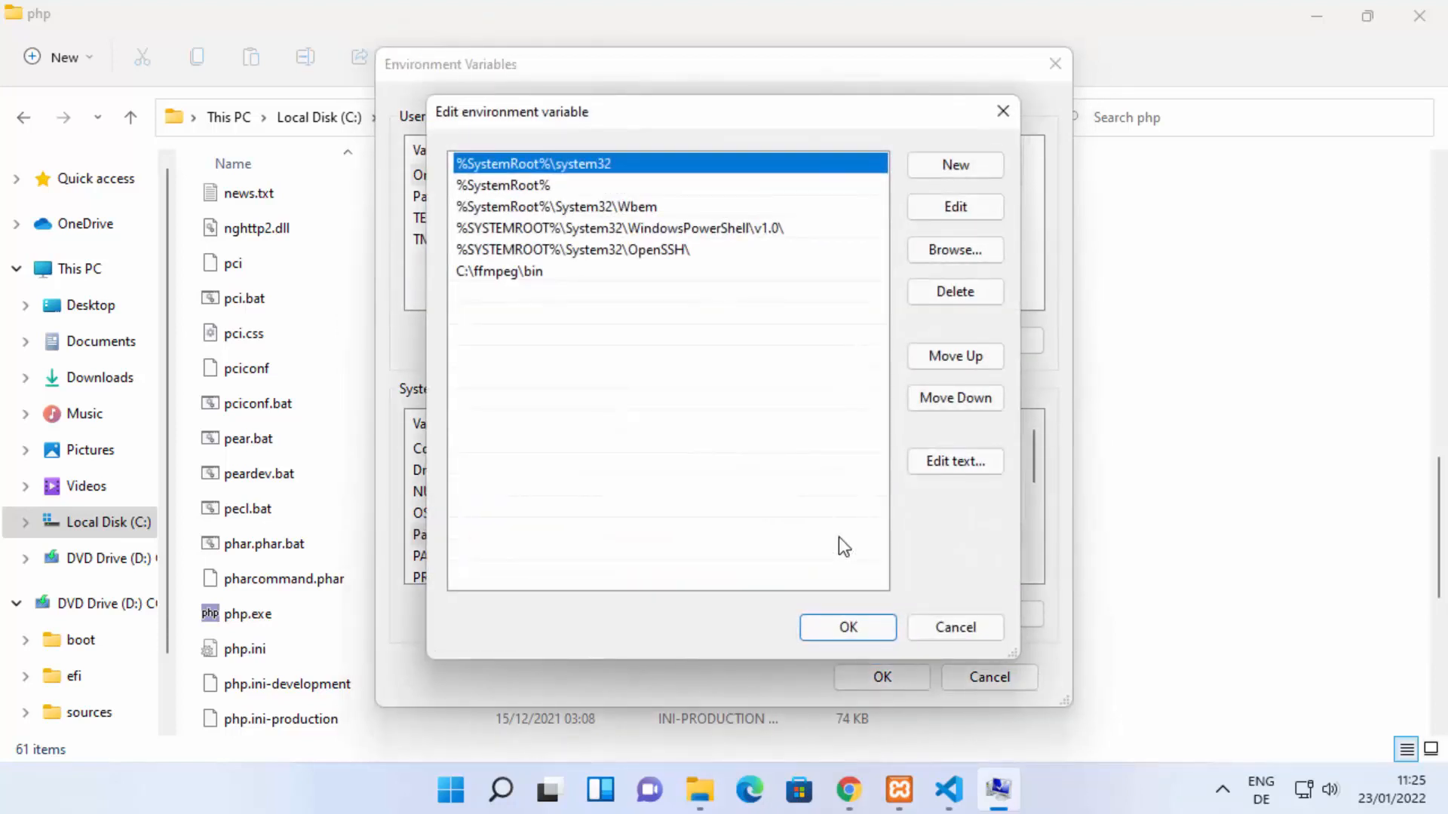
{"action": "left_click", "coordinate": [951, 166]}
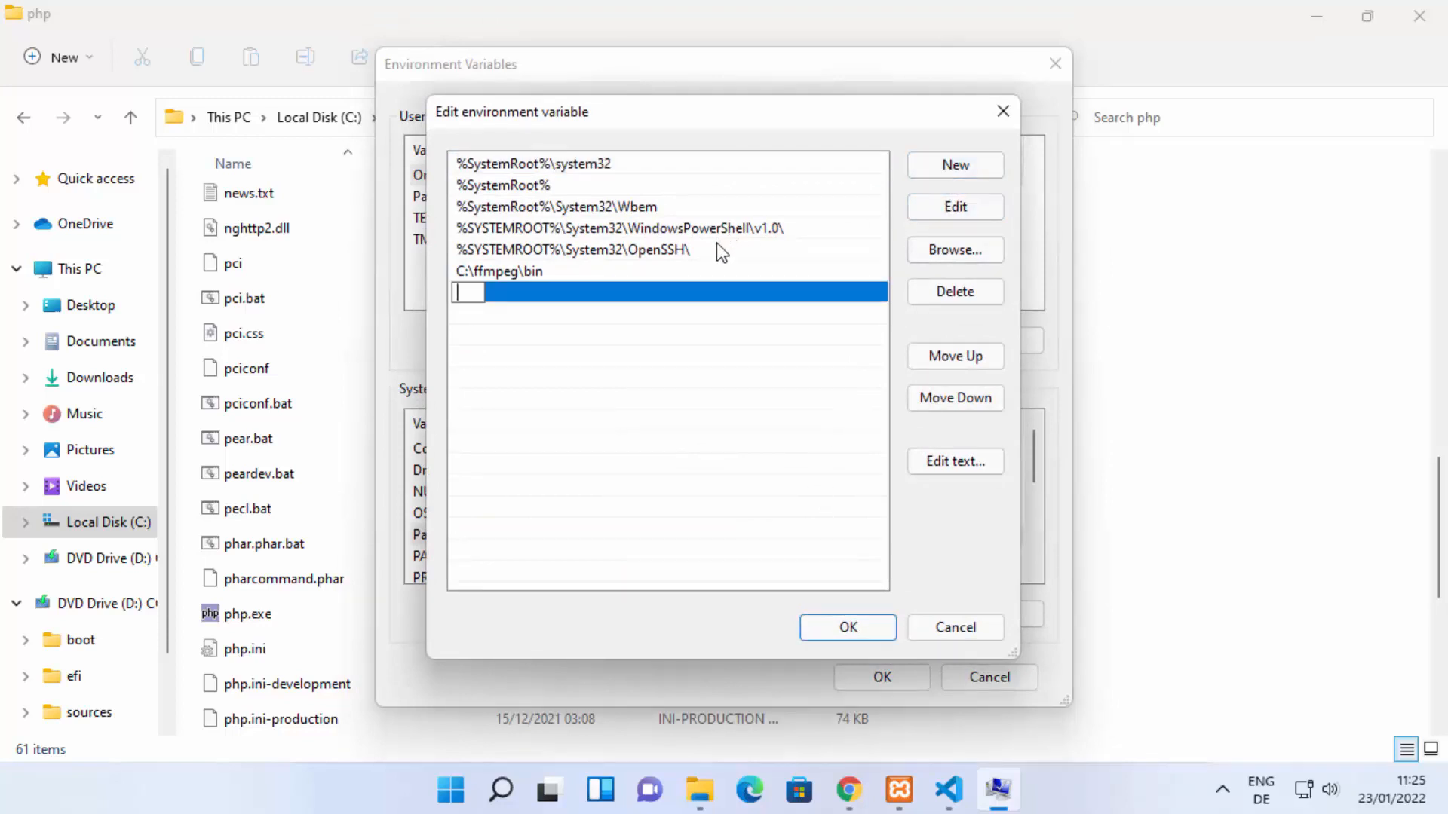
{"action": "key", "text": "ctrl+v"}
{"action": "key", "text": "Return"}
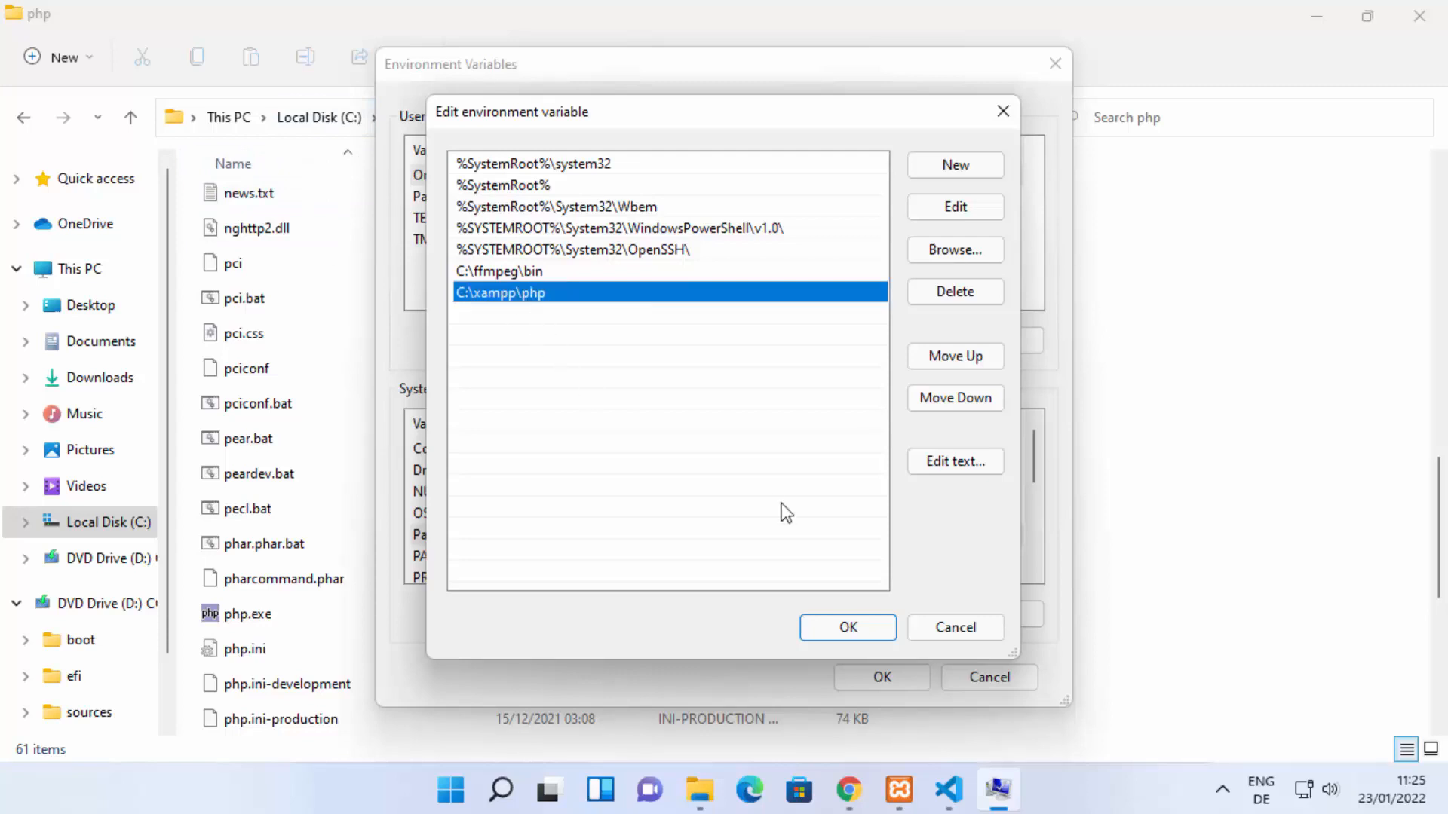
{"action": "left_click", "coordinate": [837, 626]}
{"action": "left_click", "coordinate": [863, 680]}
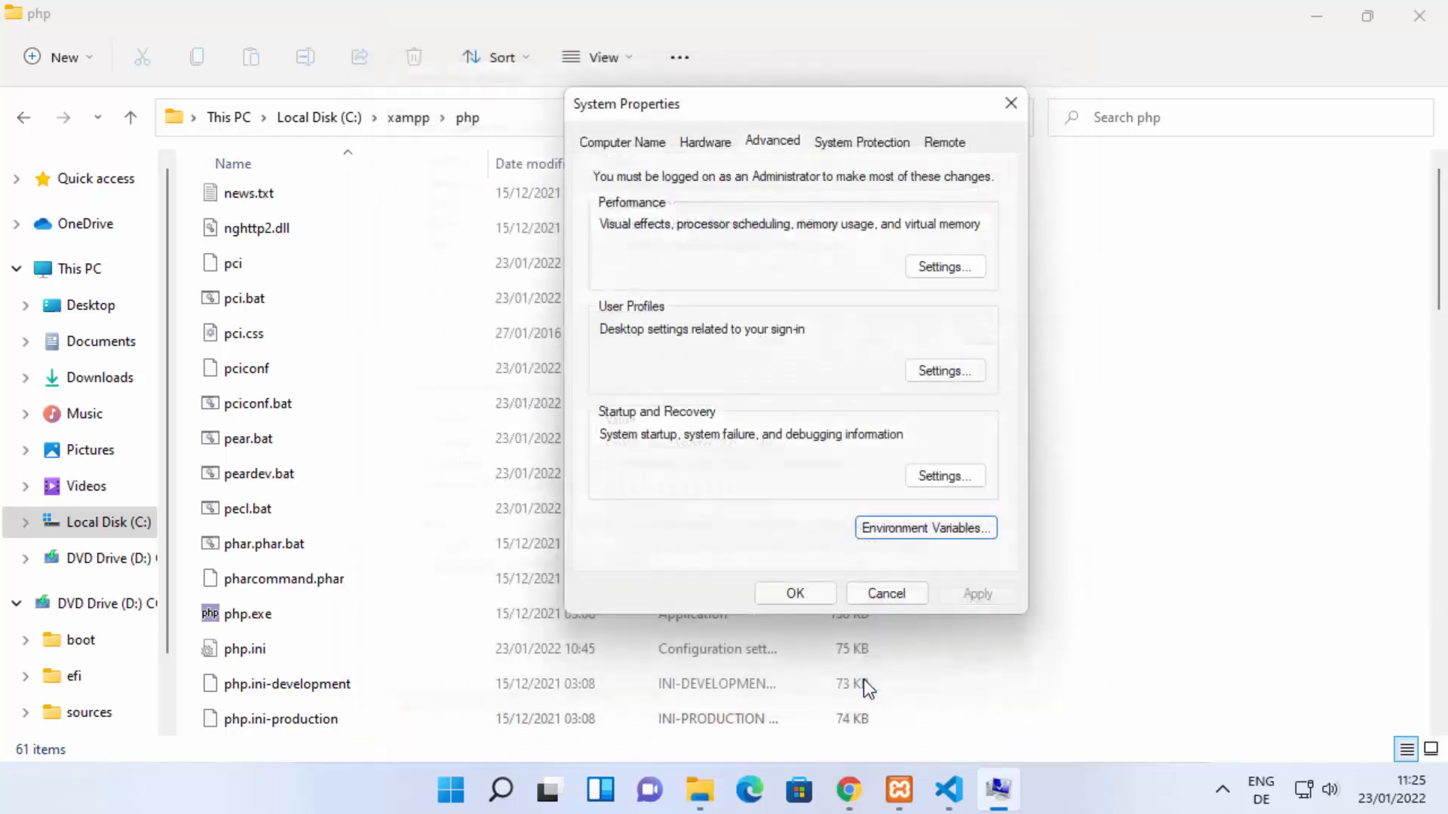
{"action": "left_click", "coordinate": [795, 594]}
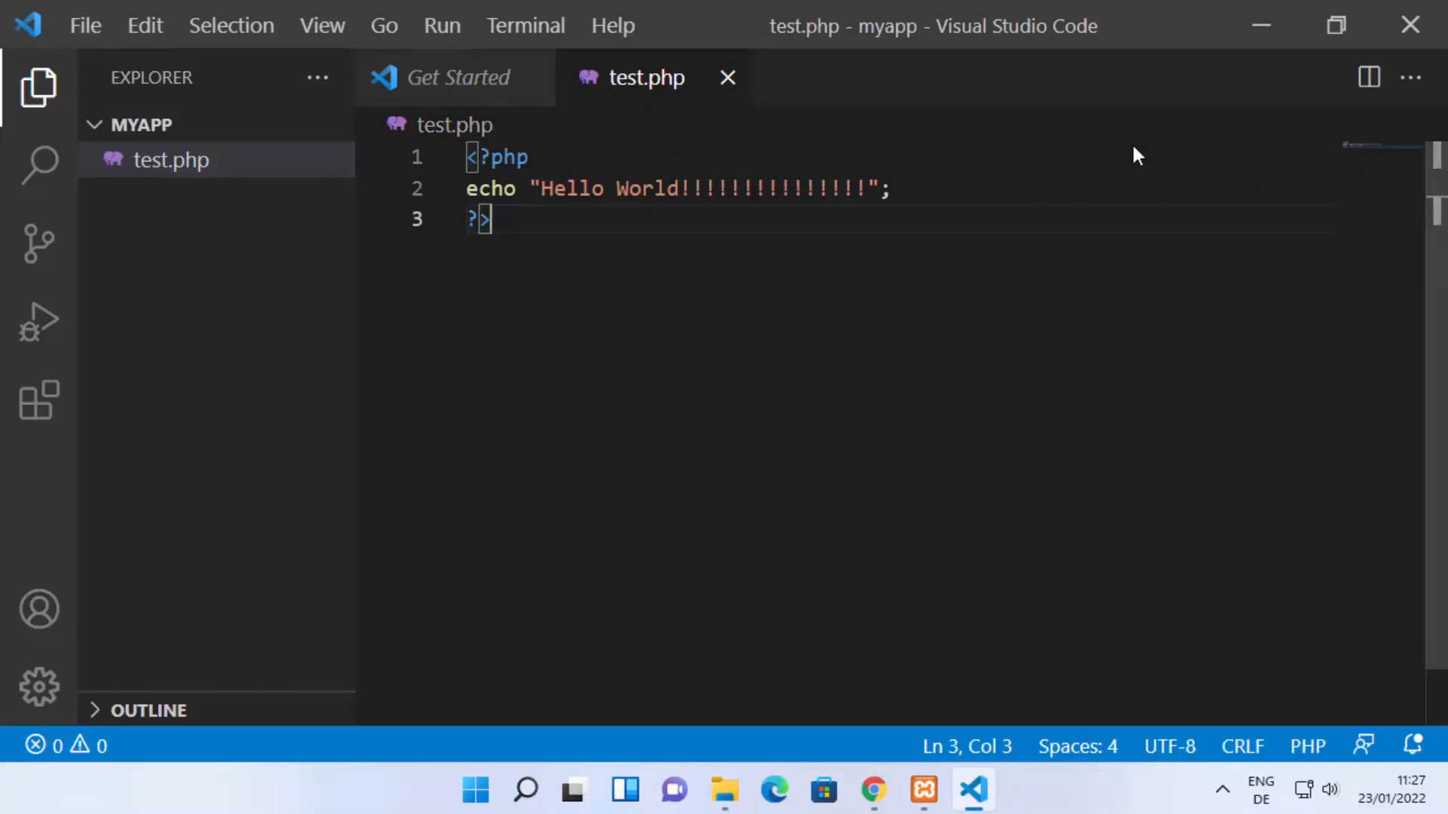
Step: Exit VS Code, minimize Chrome, and relaunch VS Code from the desktop
{"action": "left_click", "coordinate": [87, 28]}
{"action": "scroll", "coordinate": [226, 324], "scroll_direction": "down", "scroll_amount": 3}
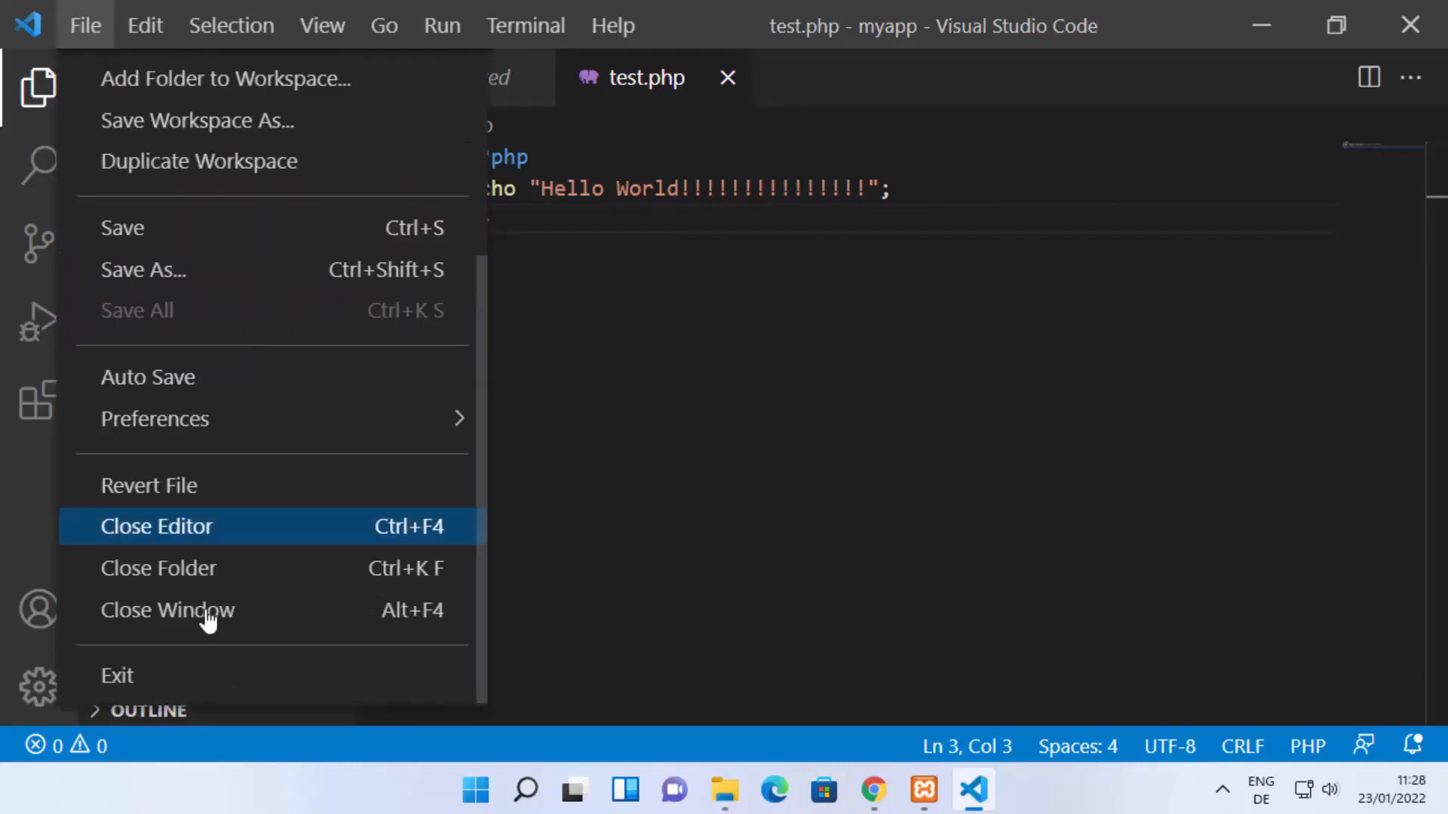
{"action": "left_click", "coordinate": [208, 683]}
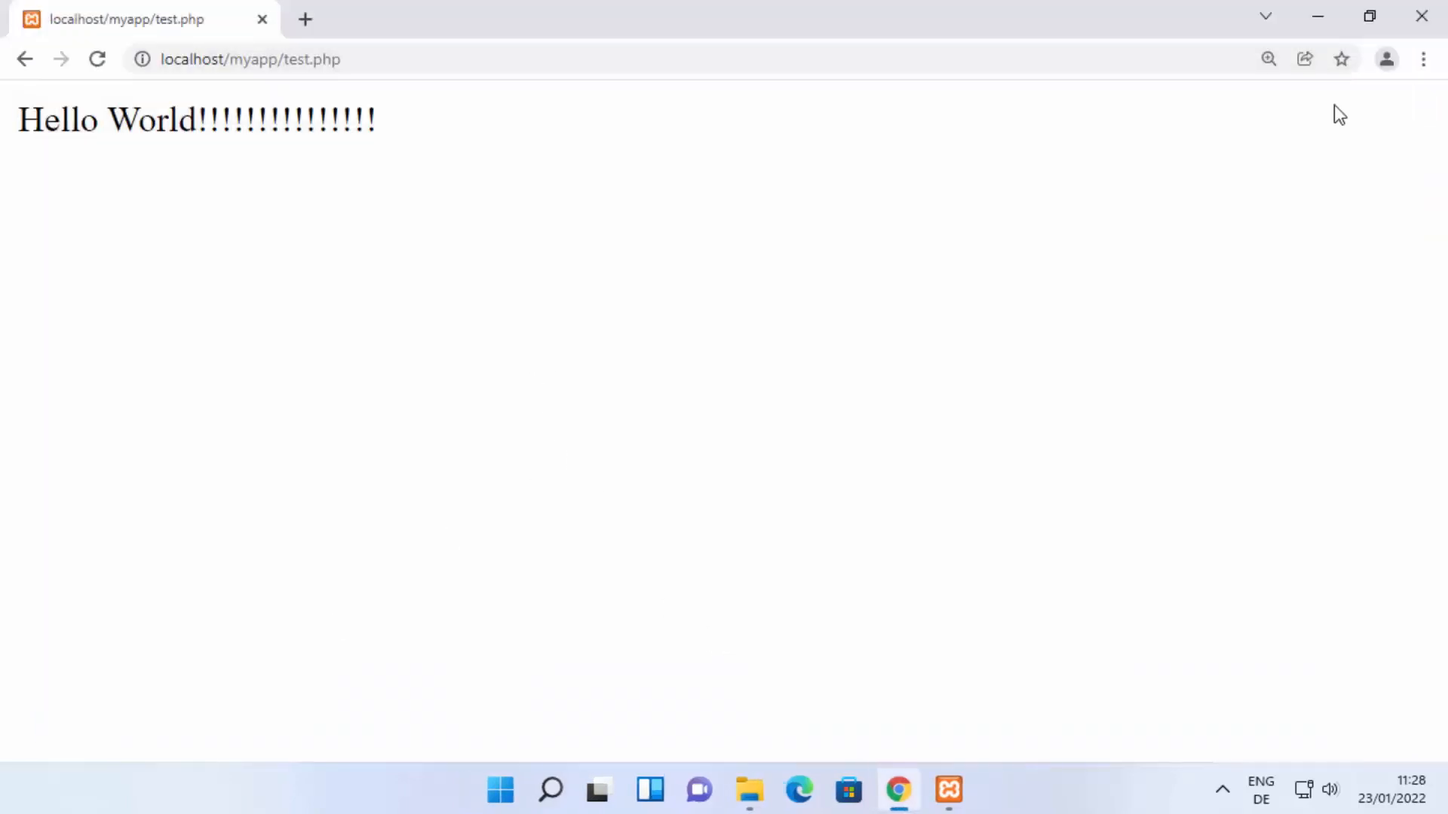
{"action": "left_click", "coordinate": [1316, 18]}
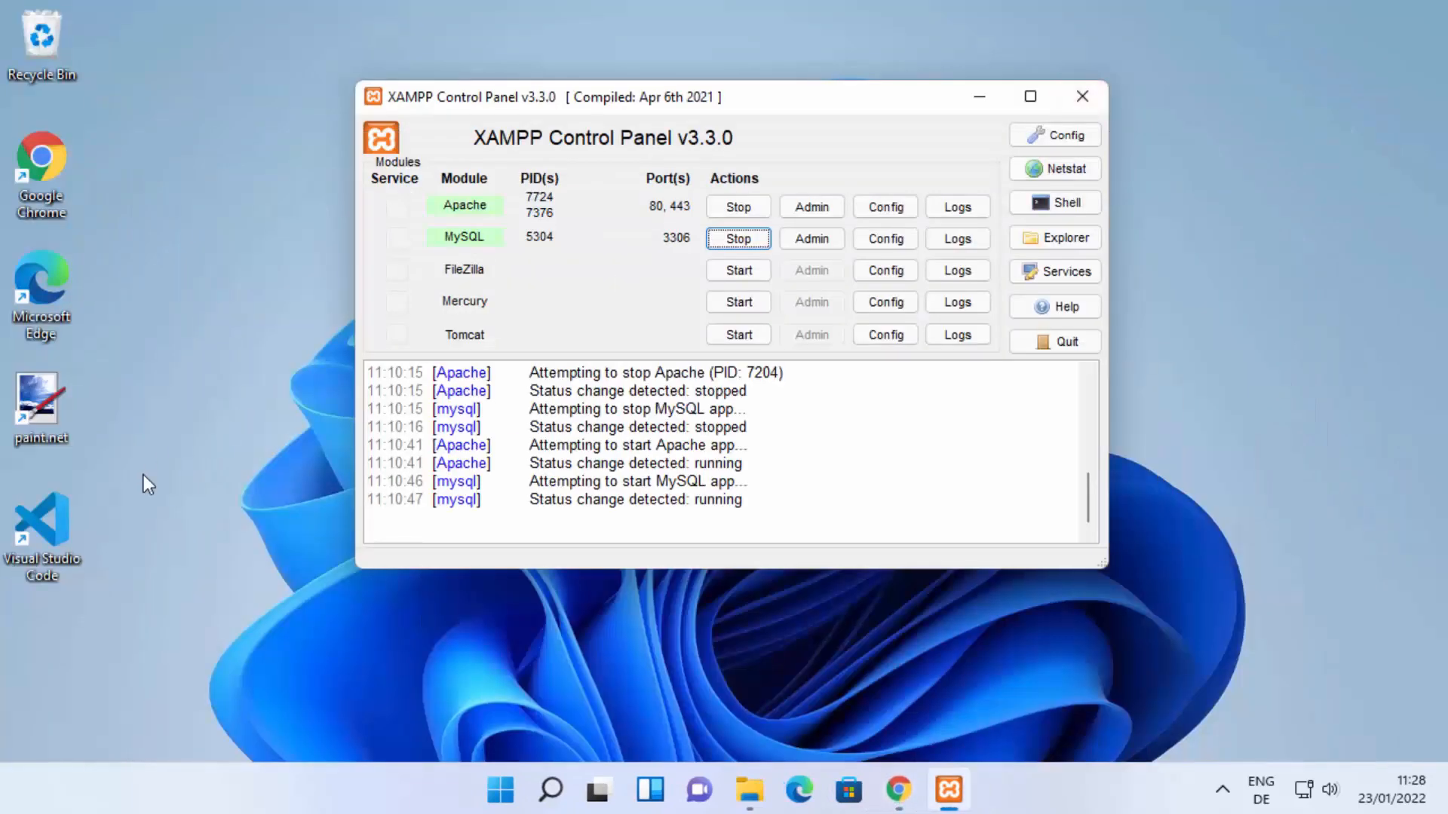
{"action": "double_click", "coordinate": [53, 519]}
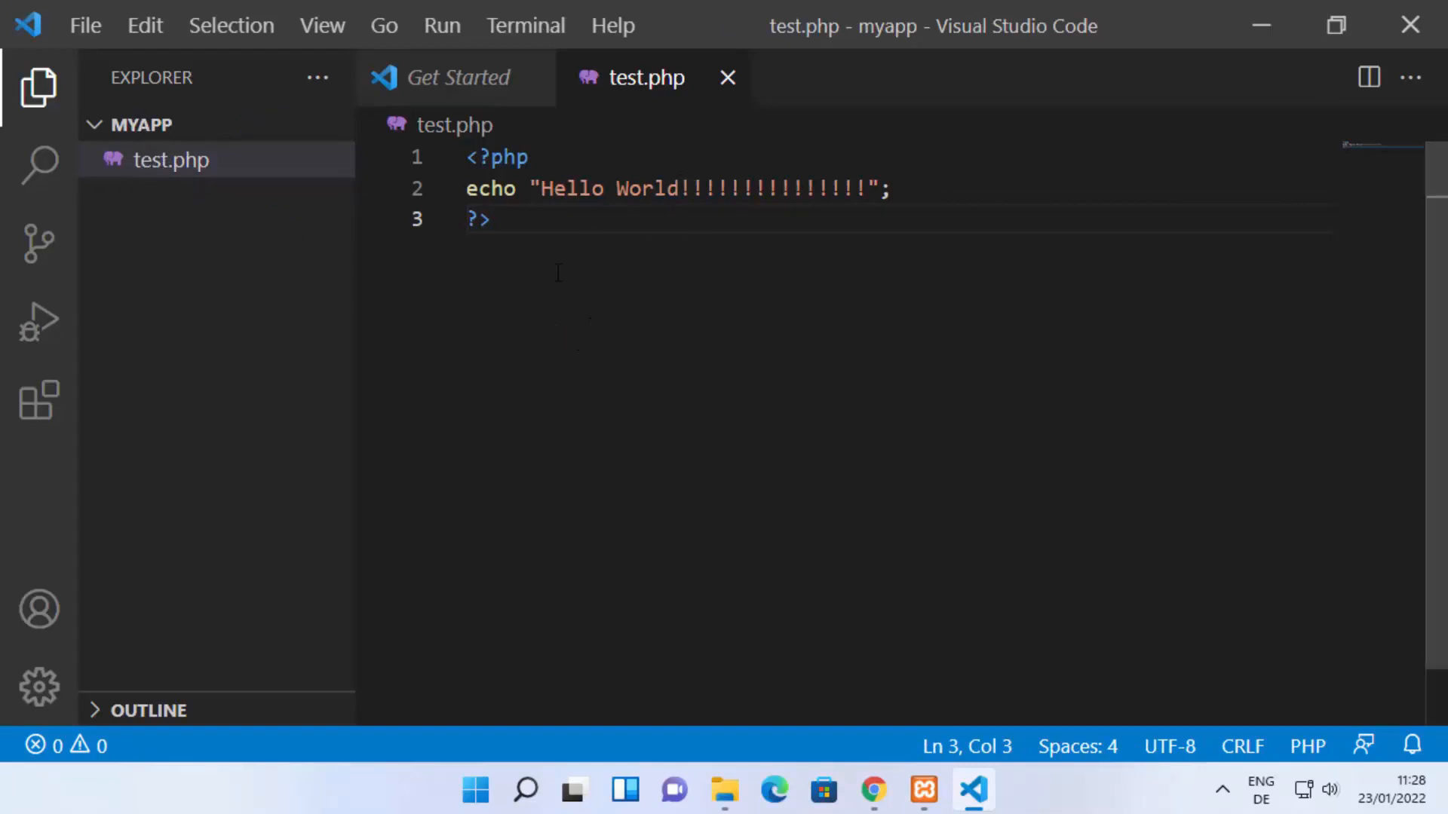
Step: Open the integrated terminal and kill the two cmd sessions and the powershell session
{"action": "left_click", "coordinate": [527, 23]}
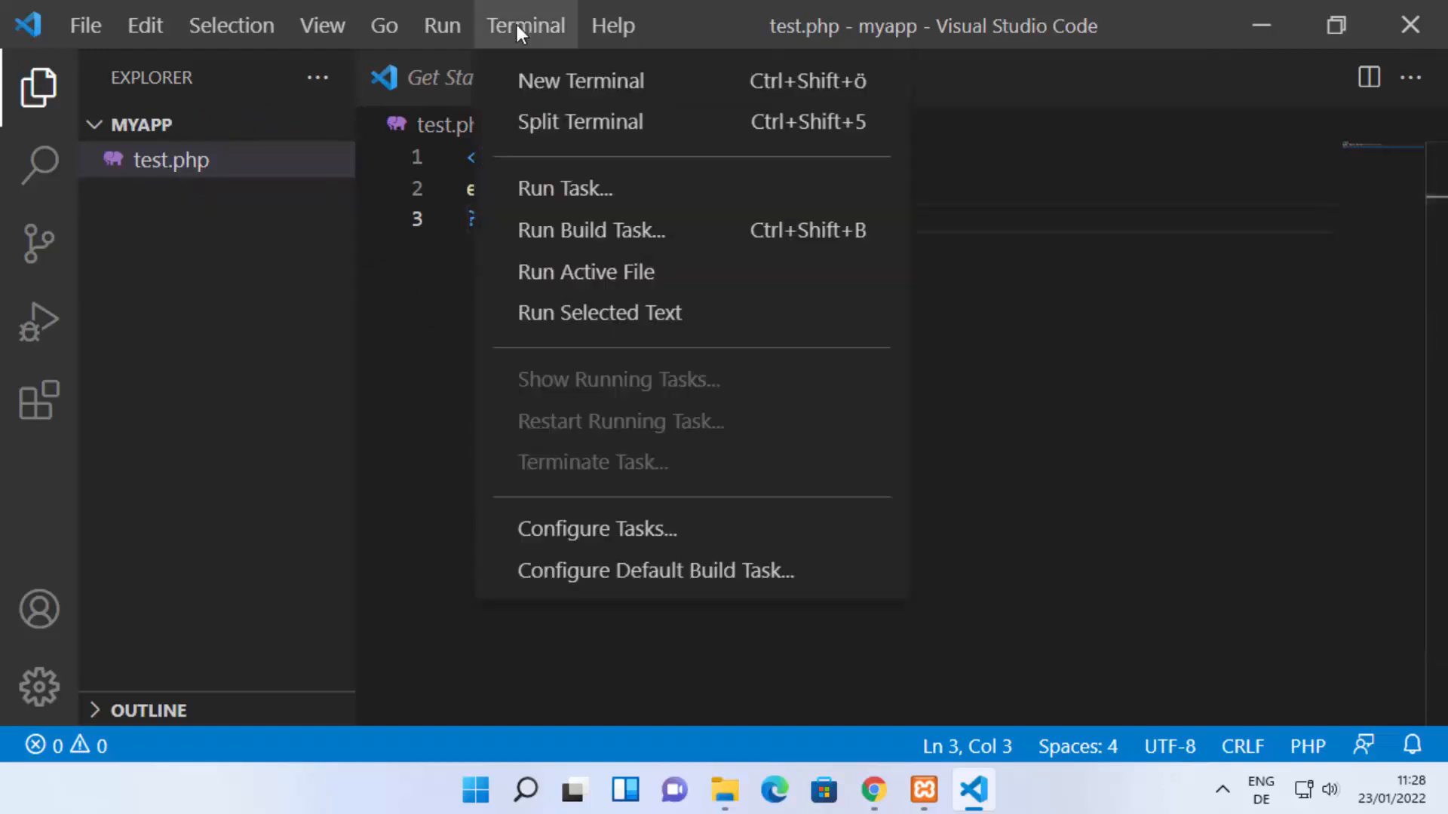
{"action": "left_click", "coordinate": [546, 83]}
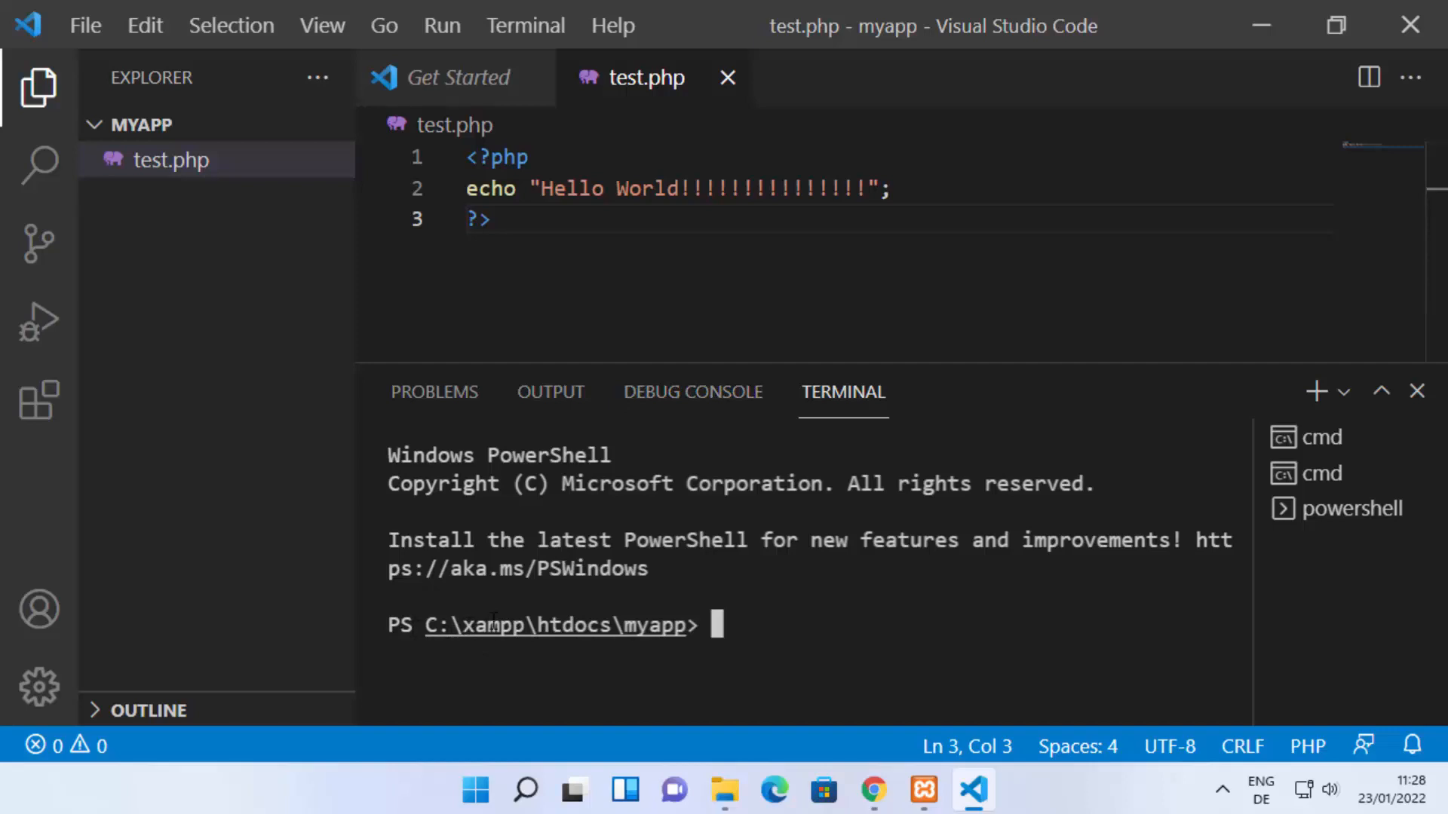
{"action": "mouse_move", "coordinate": [1414, 472]}
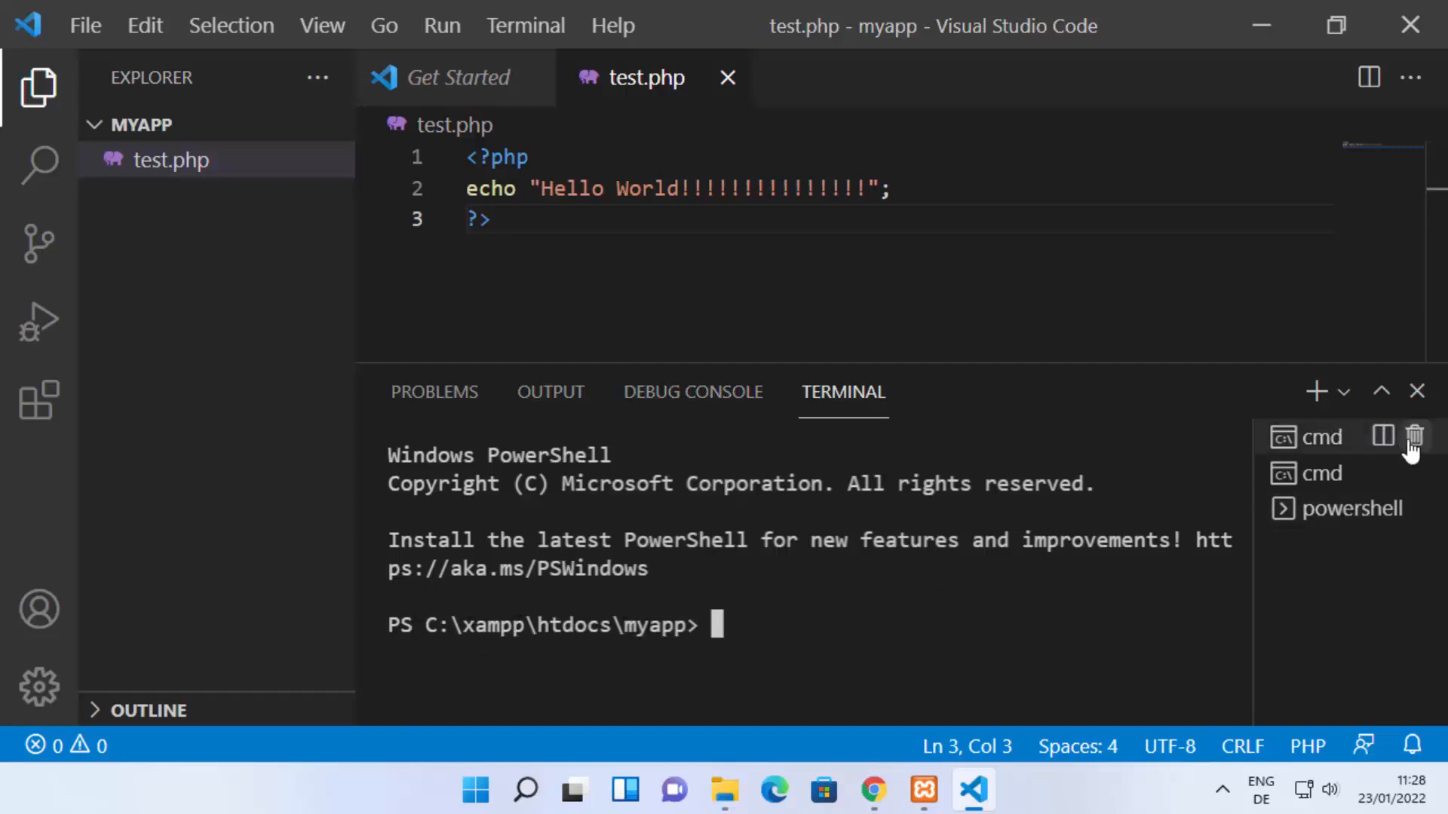
{"action": "left_click", "coordinate": [1413, 438]}
{"action": "left_click", "coordinate": [1414, 438]}
{"action": "left_click", "coordinate": [1413, 437]}
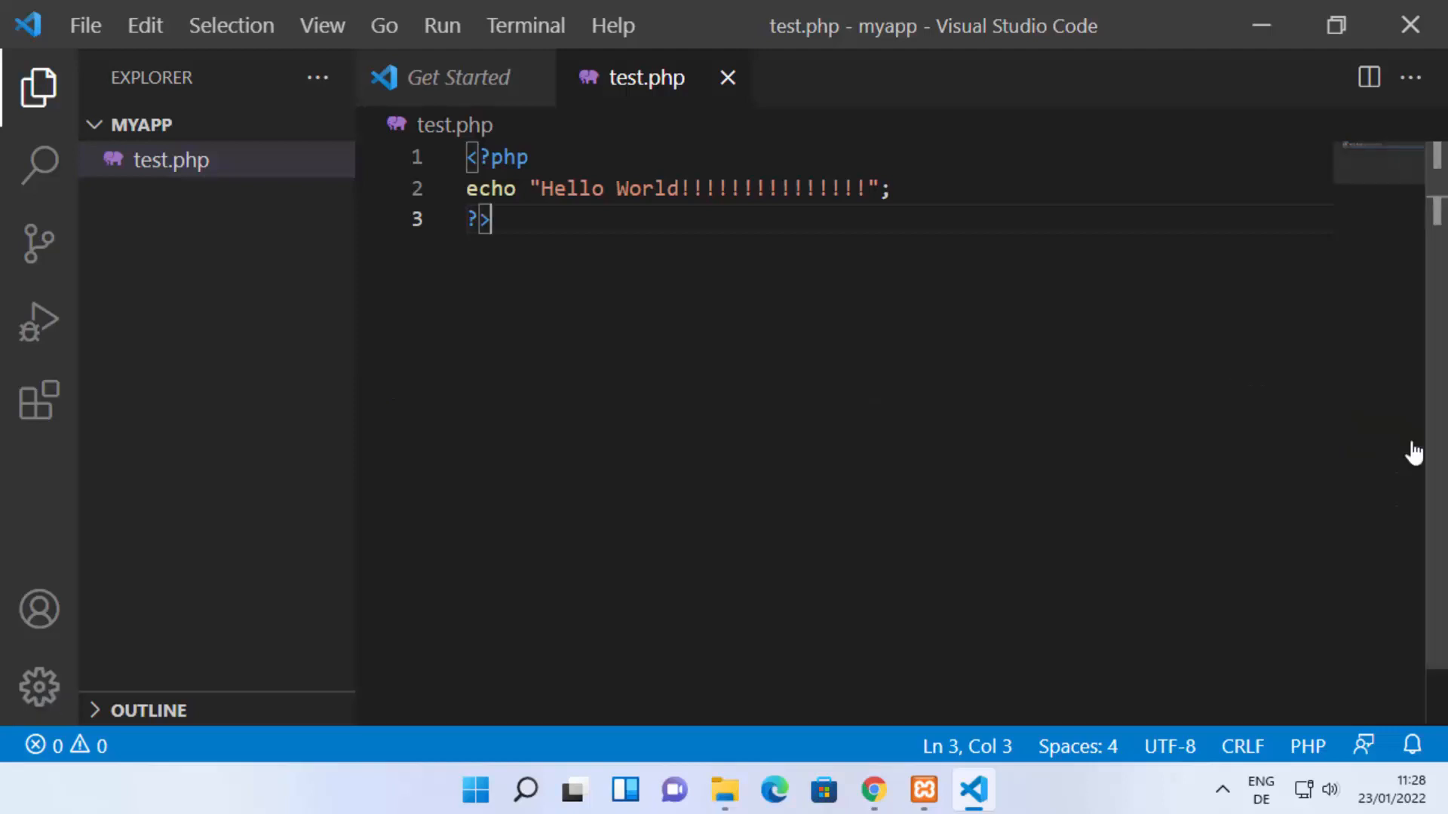
Step: Open a new terminal in the myapp folder and add a Command Prompt session to it
{"action": "left_click", "coordinate": [544, 24]}
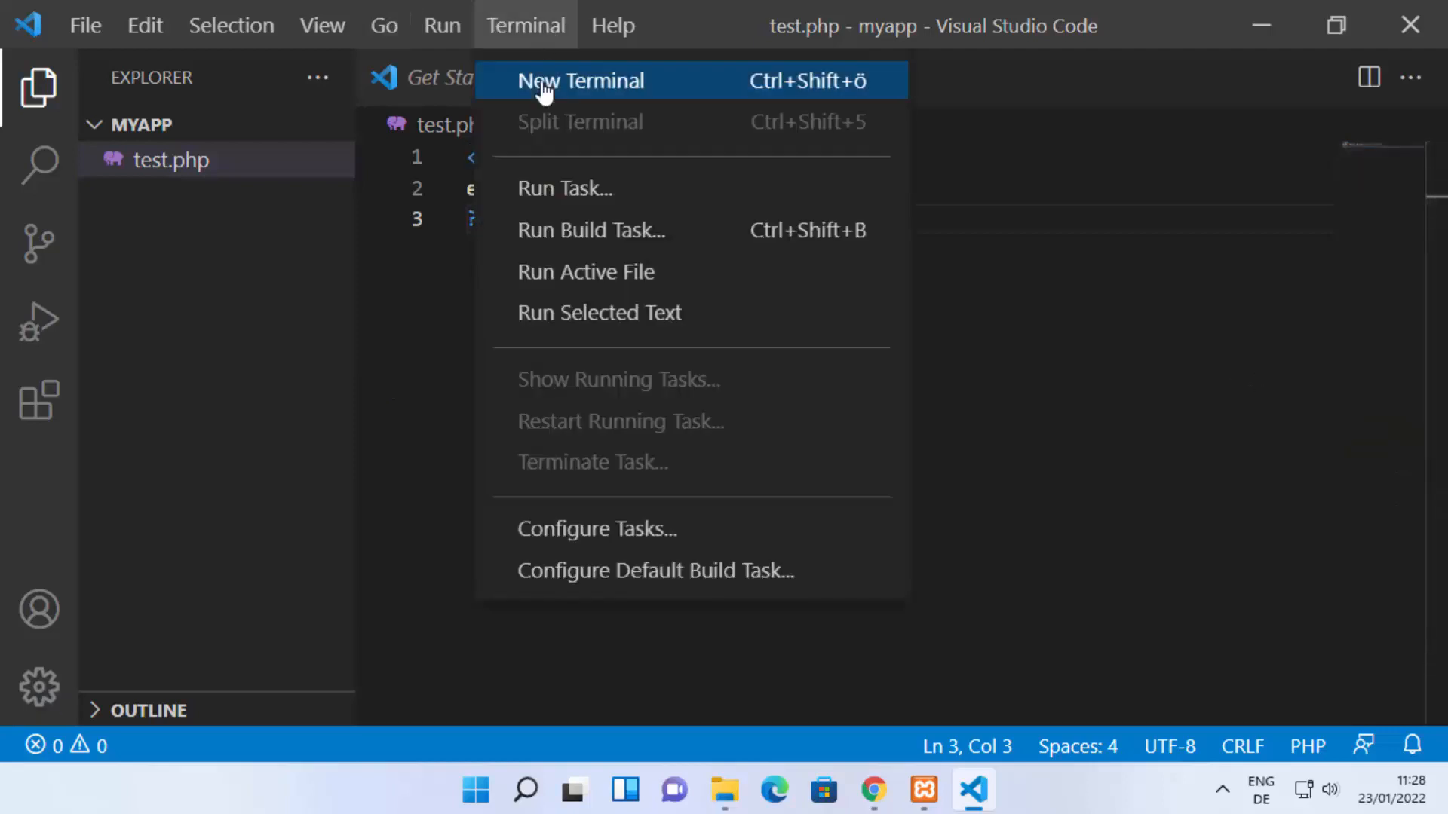
{"action": "left_click", "coordinate": [544, 85]}
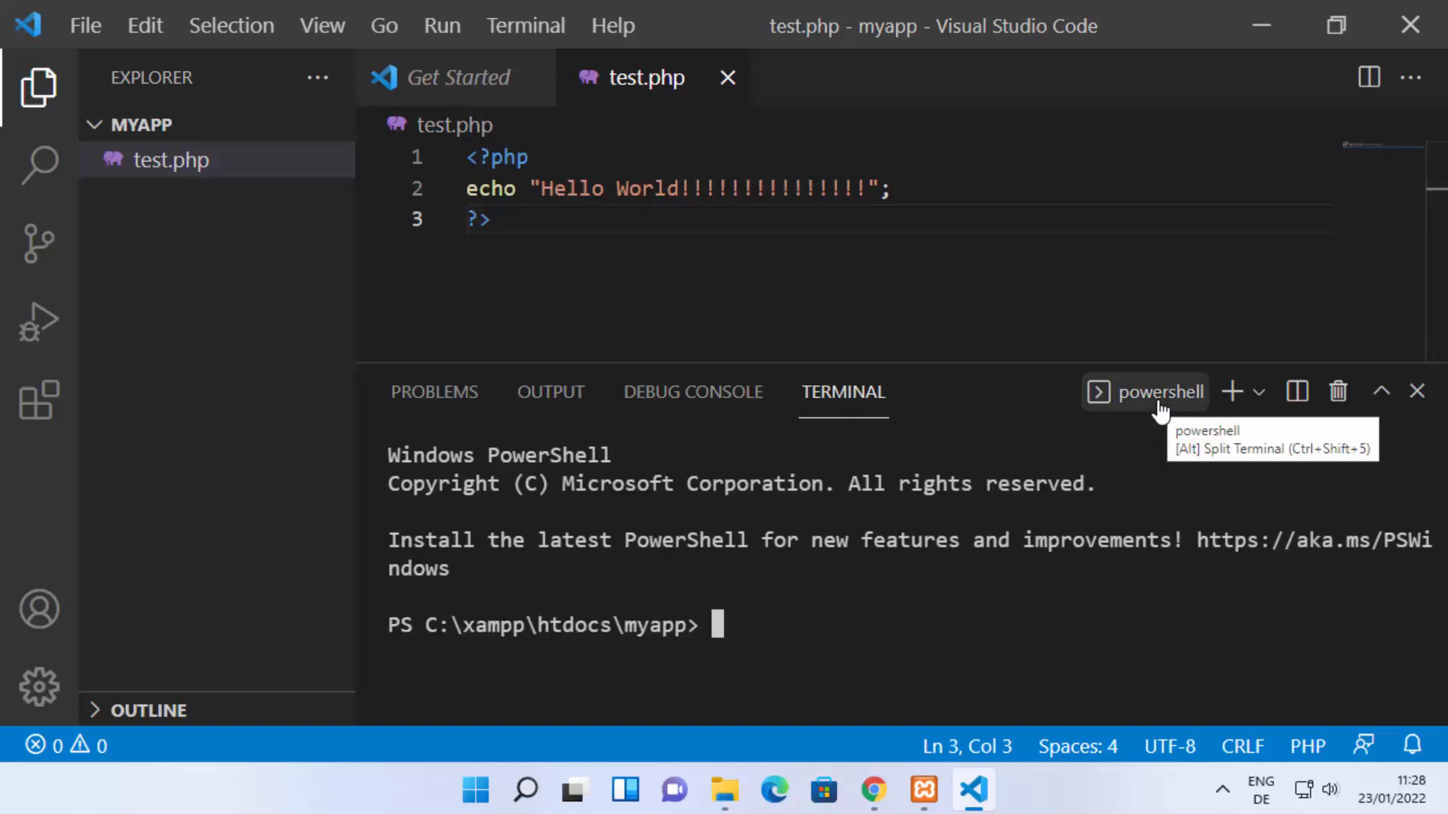
{"action": "double_click", "coordinate": [674, 630]}
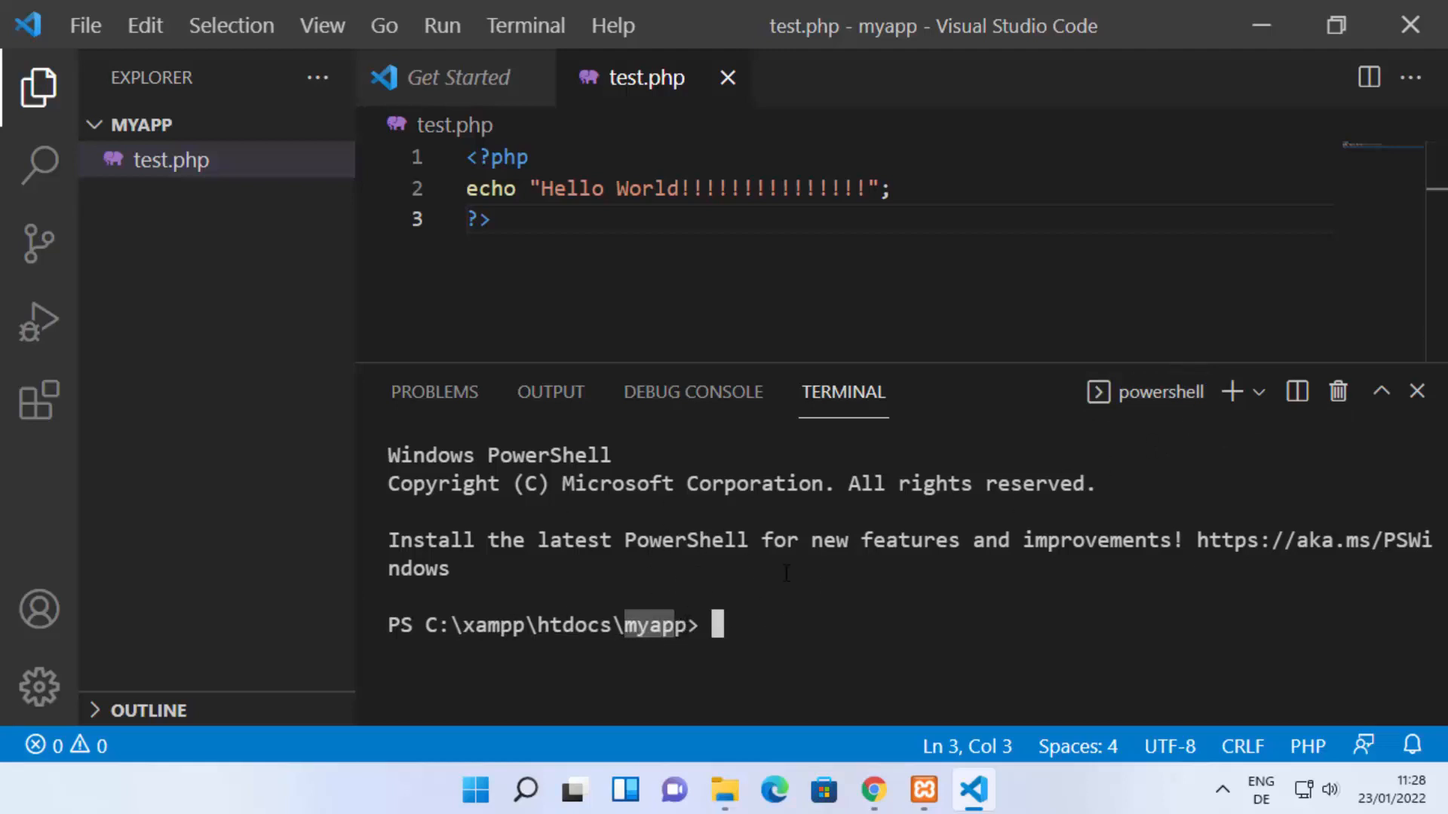
{"action": "left_click", "coordinate": [1258, 393]}
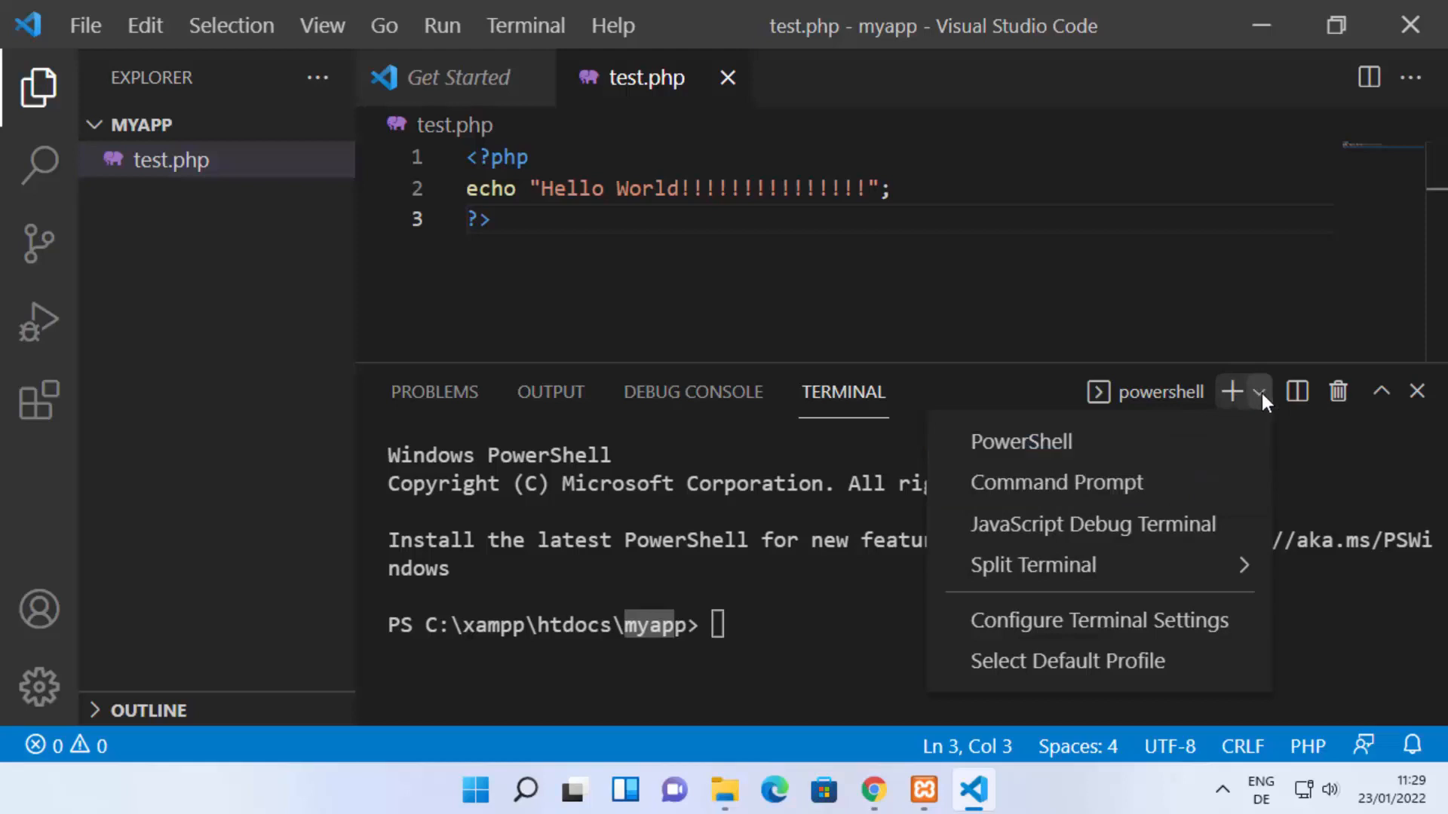
{"action": "left_click", "coordinate": [1125, 494]}
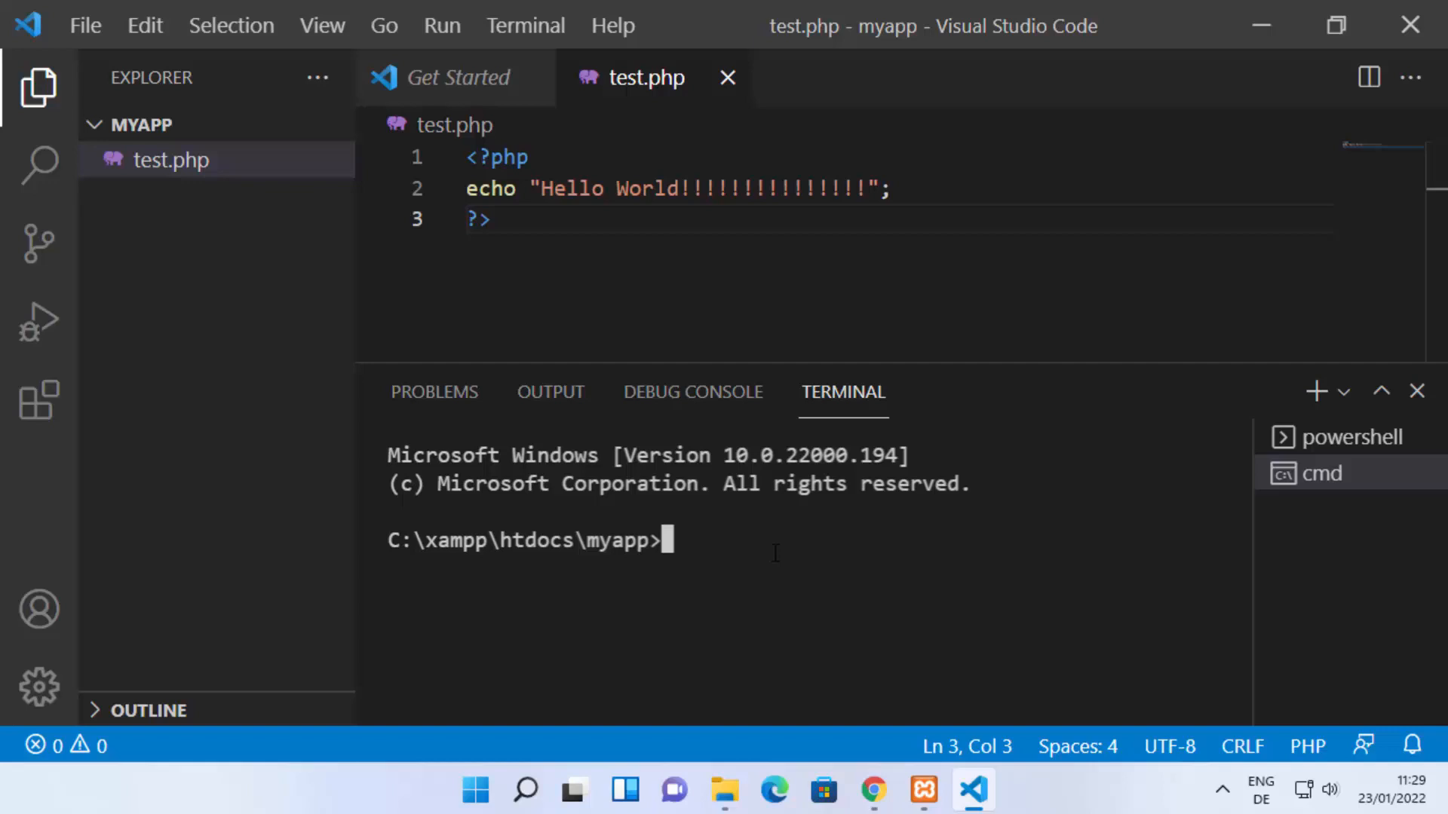
Step: Run the command php test.php in the Command Prompt terminal
{"action": "type", "text": "php test.php"}
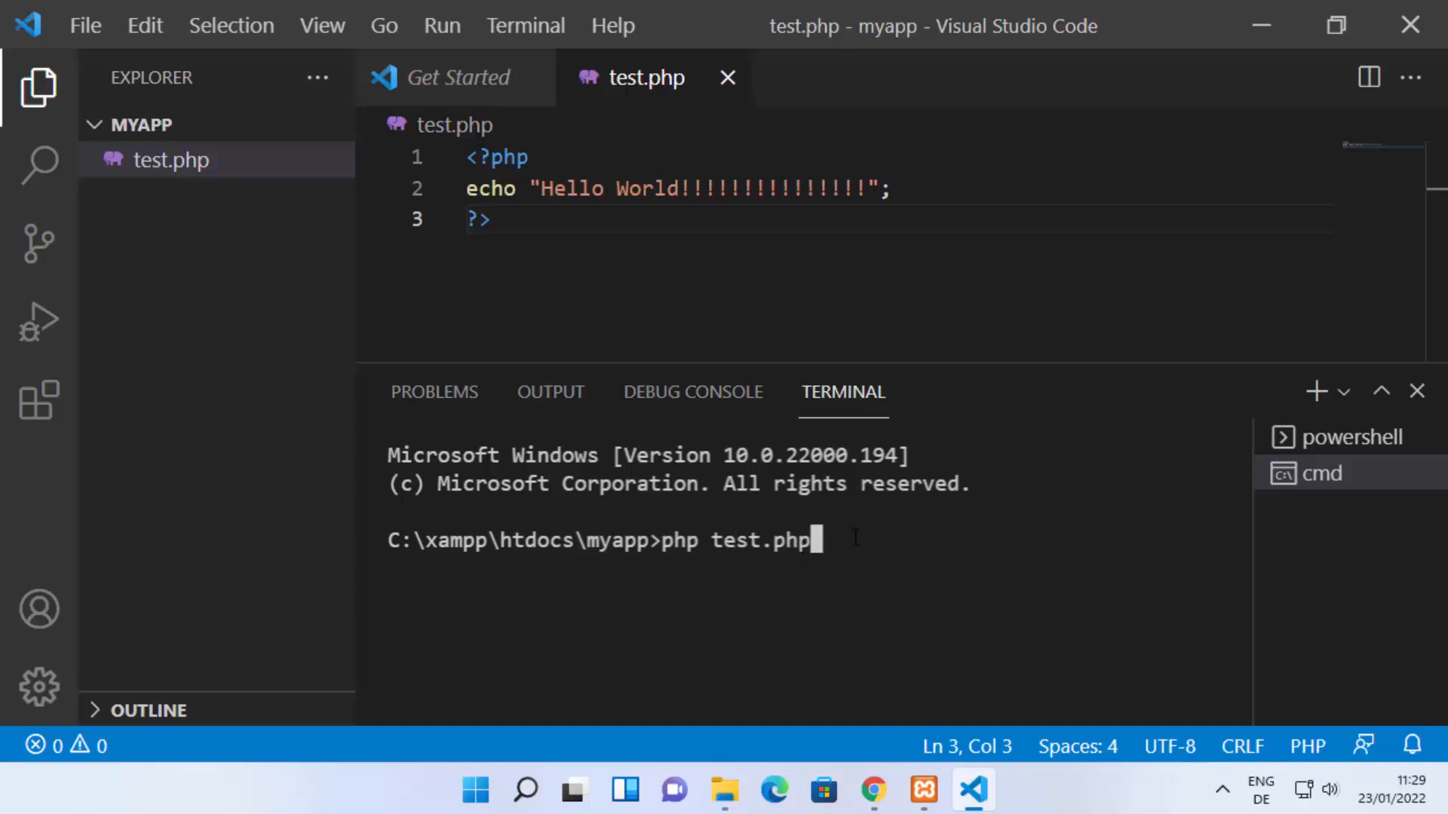
{"action": "key", "text": "Return"}
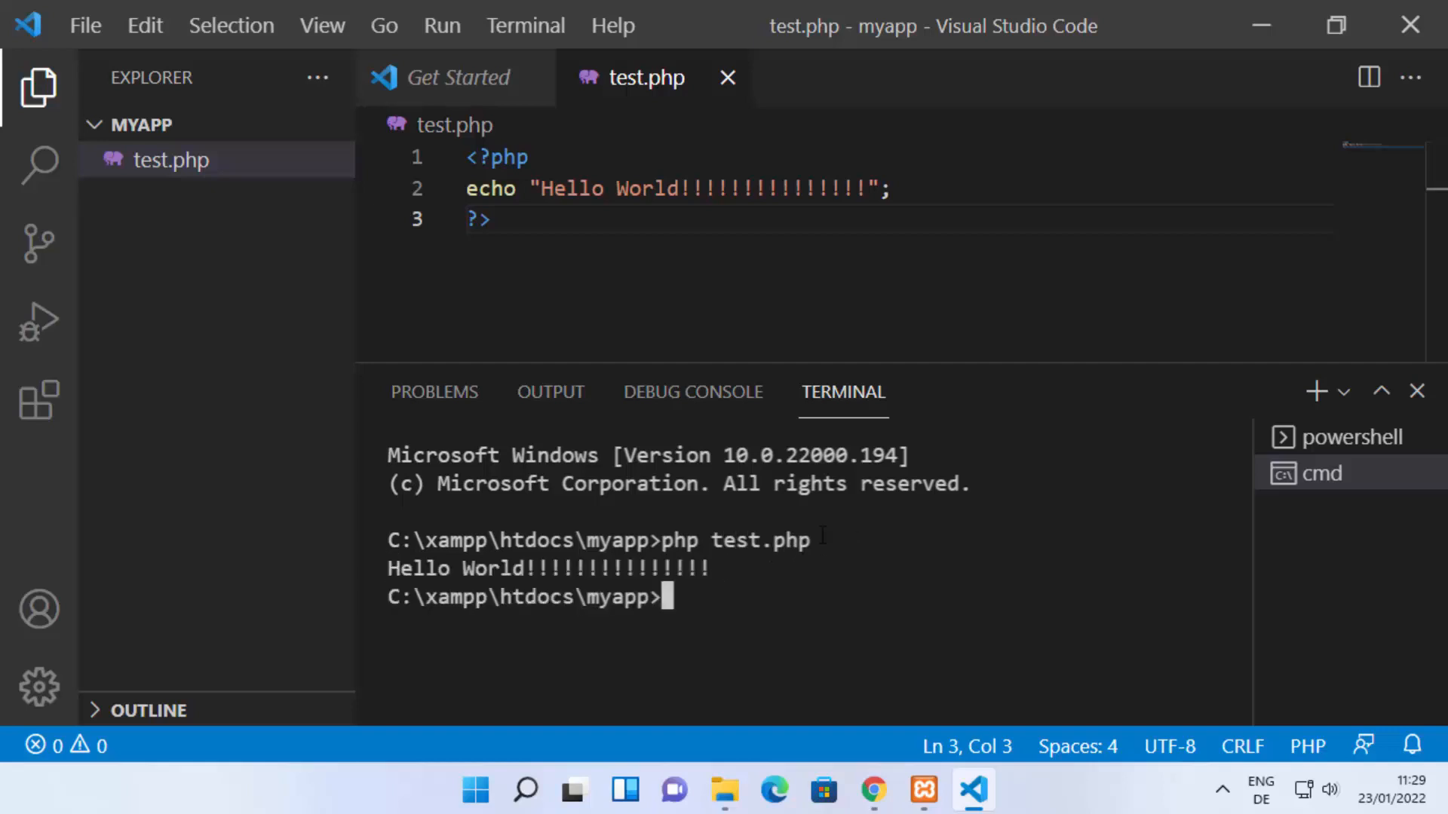
Step: Examine the script's terminal output and compare it with the localhost/myapp/test.php page in Chrome, returning to VS Code
{"action": "left_click_drag", "start_coordinate": [388, 570], "coordinate": [707, 564]}
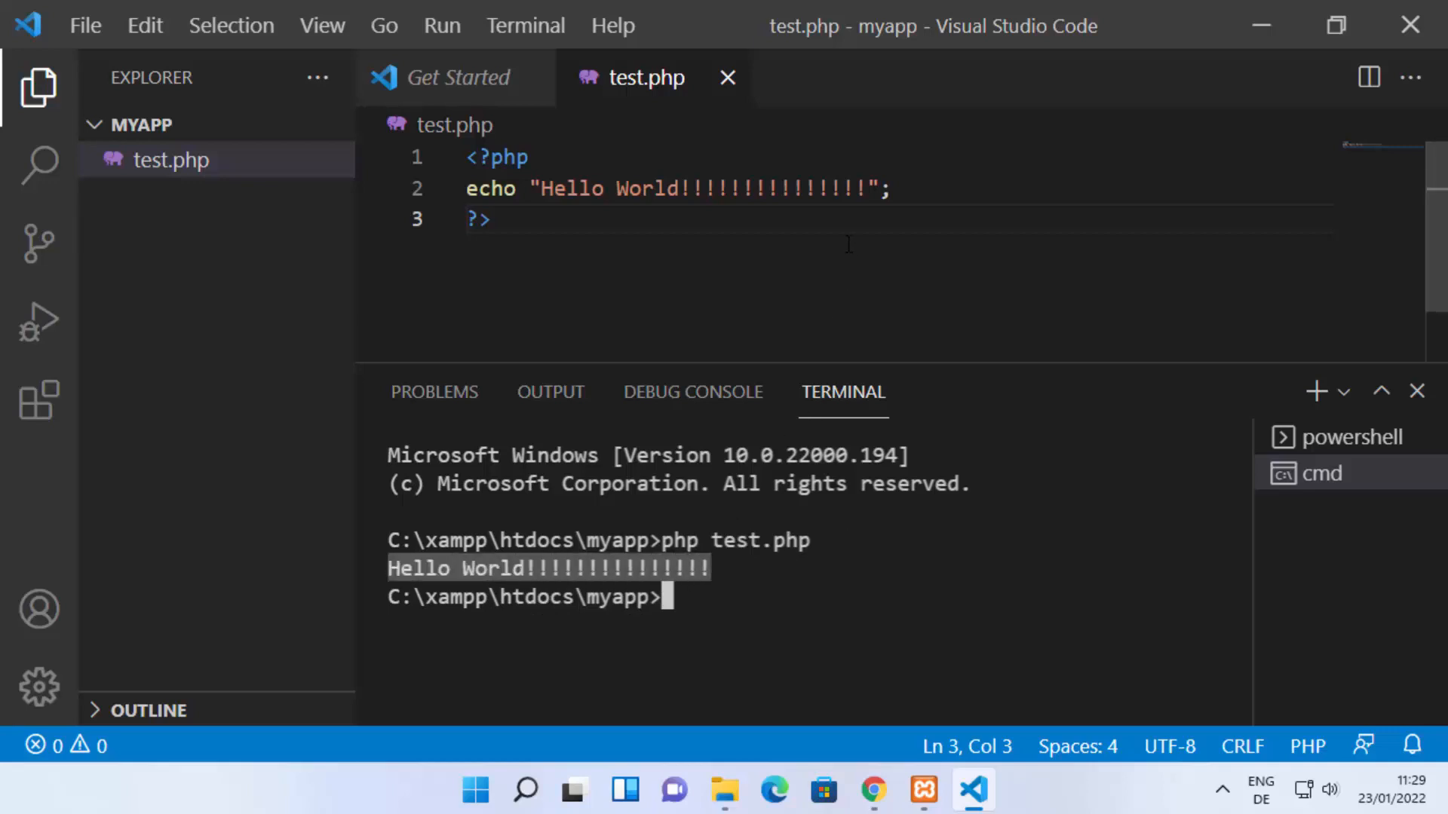
{"action": "left_click", "coordinate": [419, 570]}
{"action": "left_click_drag", "start_coordinate": [388, 572], "coordinate": [714, 567]}
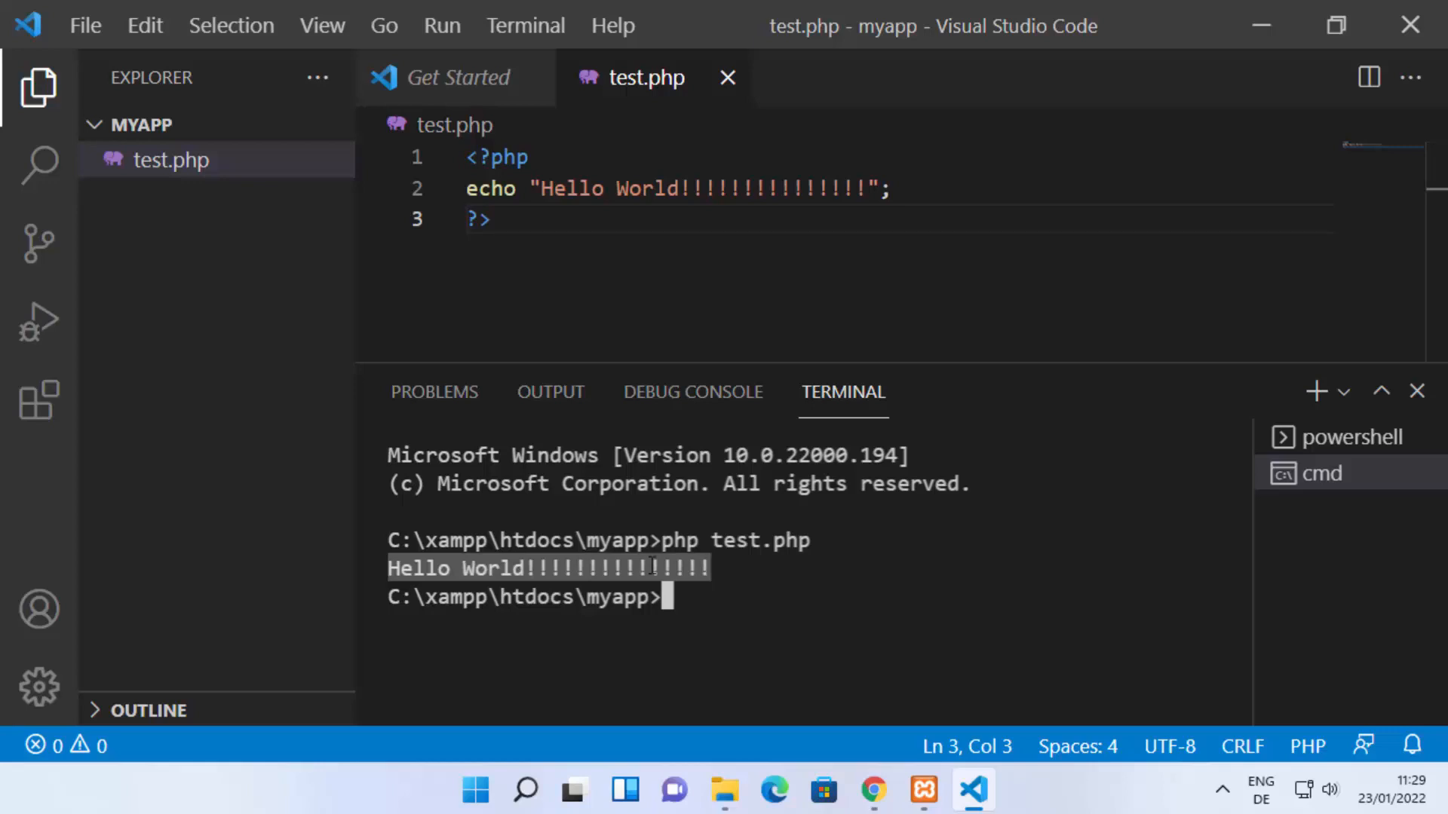
{"action": "left_click", "coordinate": [385, 566]}
{"action": "left_click_drag", "start_coordinate": [388, 567], "coordinate": [710, 568]}
{"action": "left_click", "coordinate": [697, 601]}
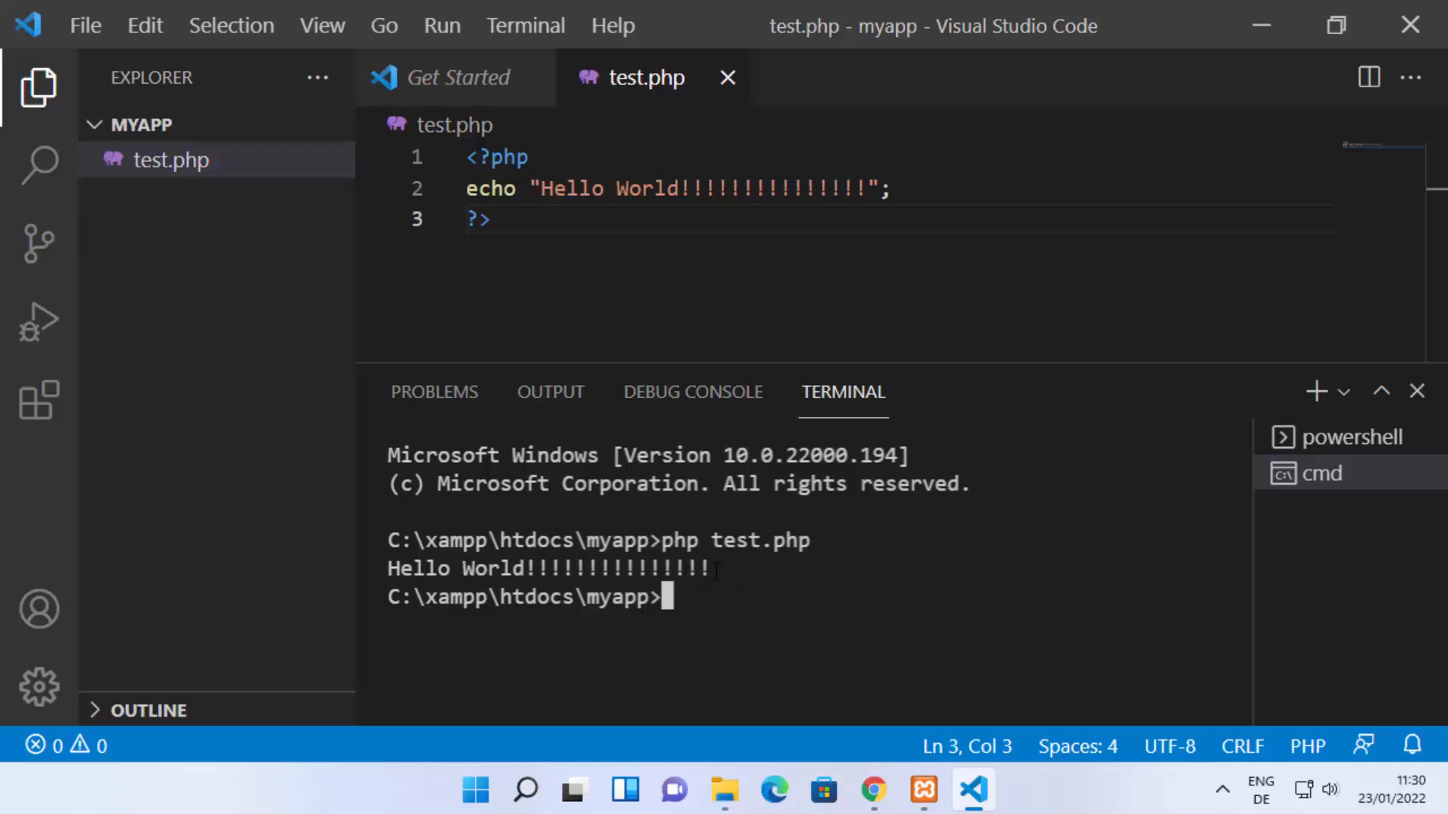
{"action": "left_click_drag", "start_coordinate": [716, 571], "coordinate": [386, 571]}
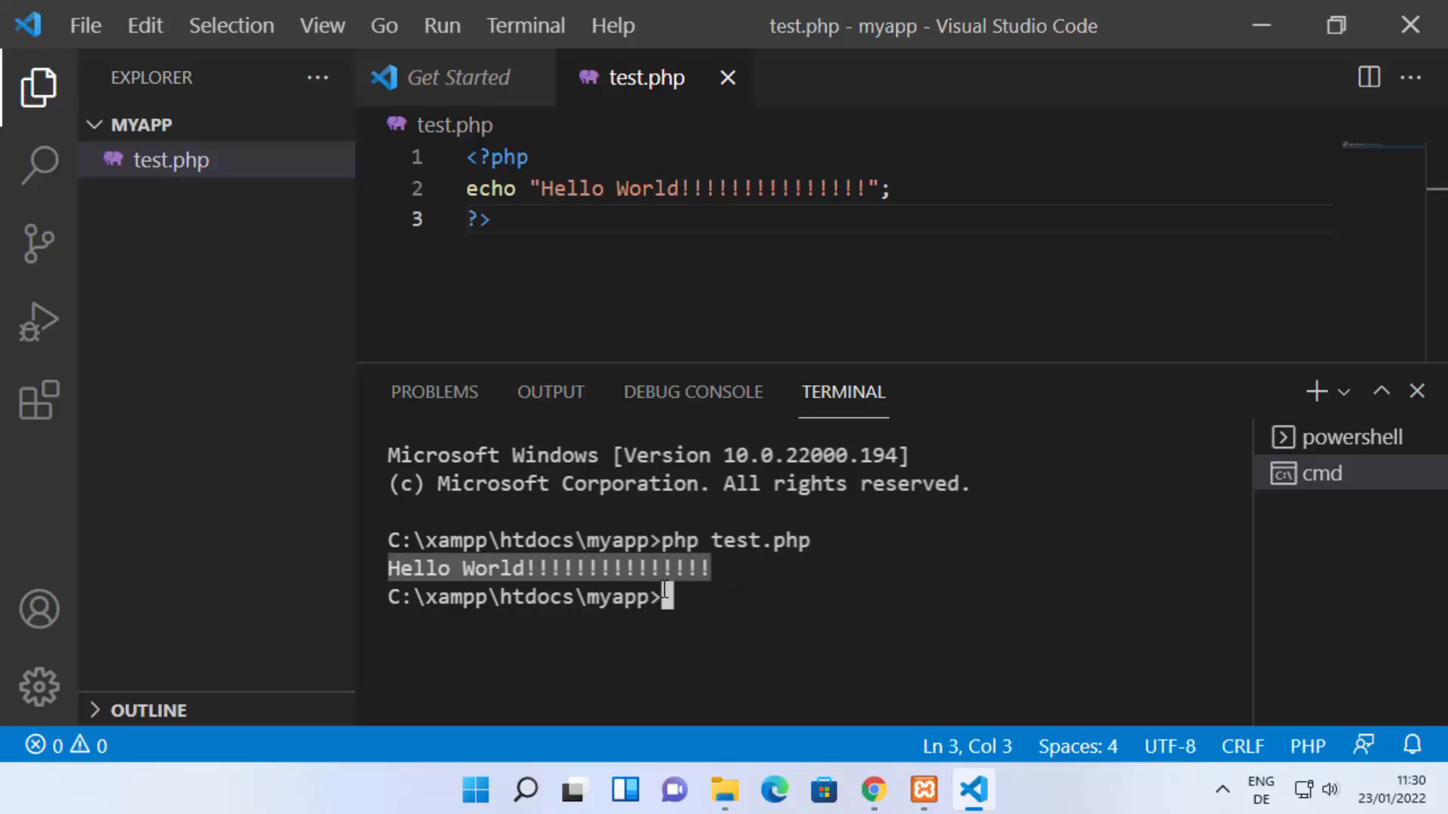
{"action": "left_click", "coordinate": [746, 596]}
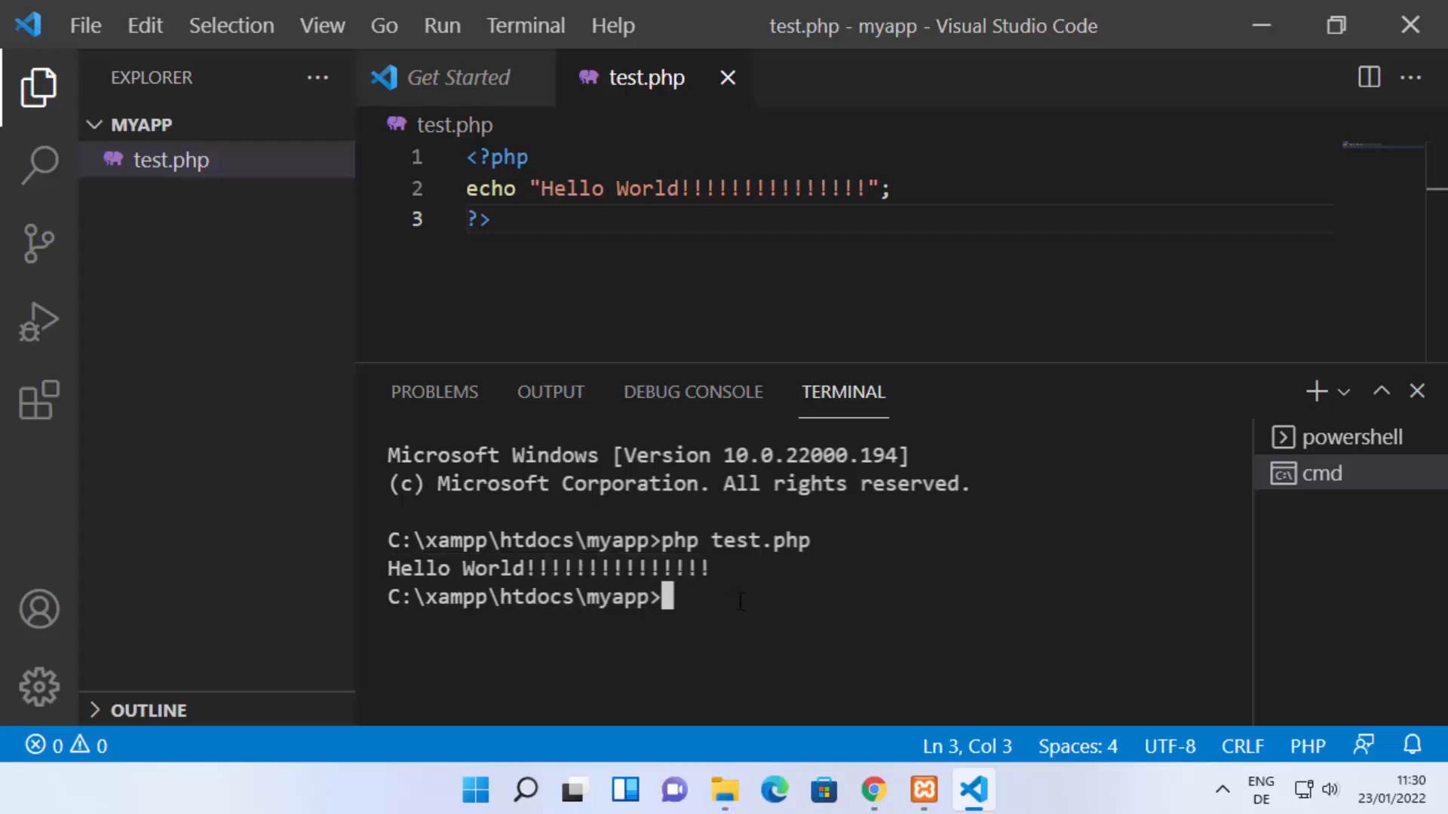
{"action": "left_click", "coordinate": [873, 784]}
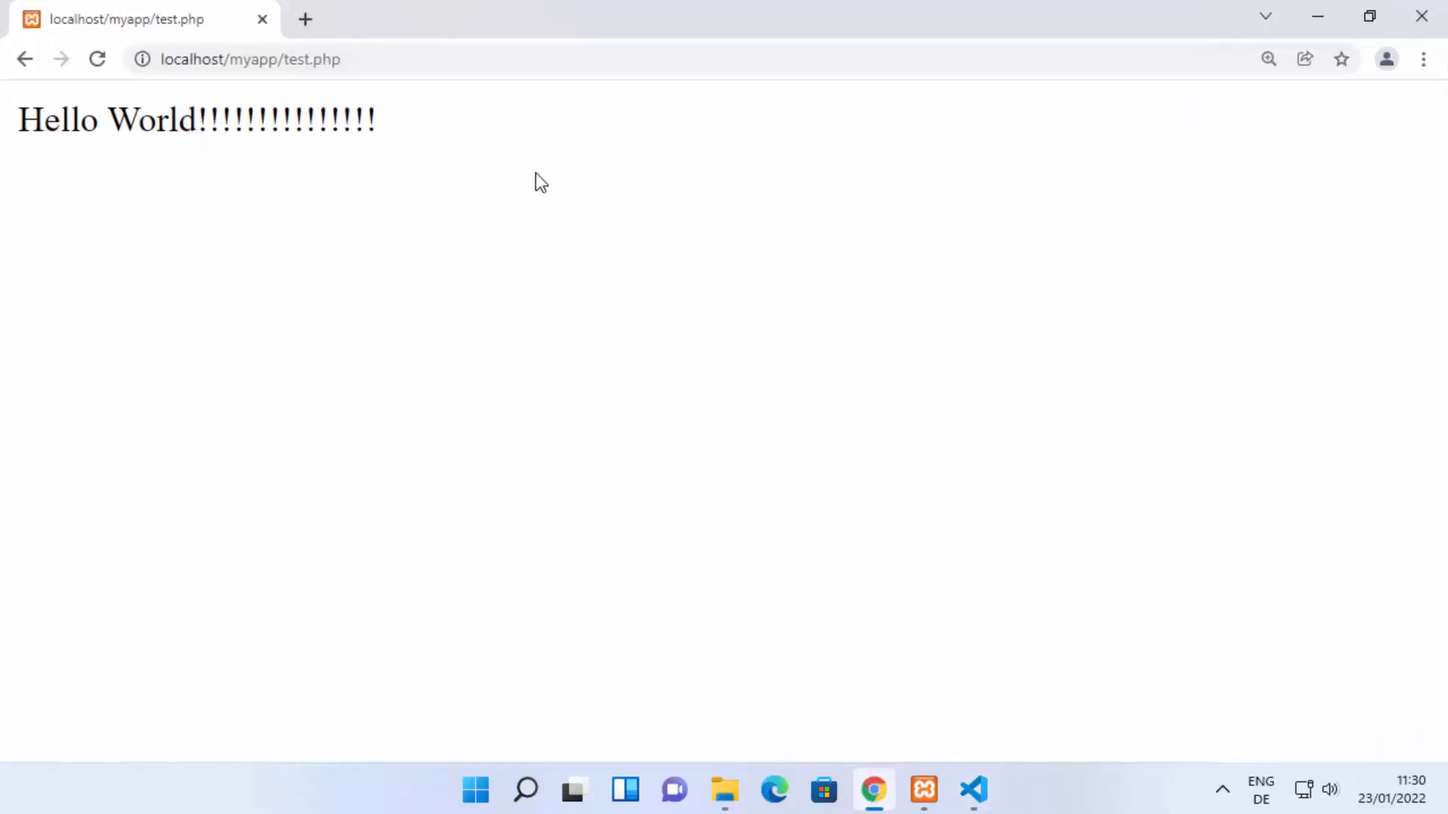
{"action": "left_click", "coordinate": [1315, 17]}
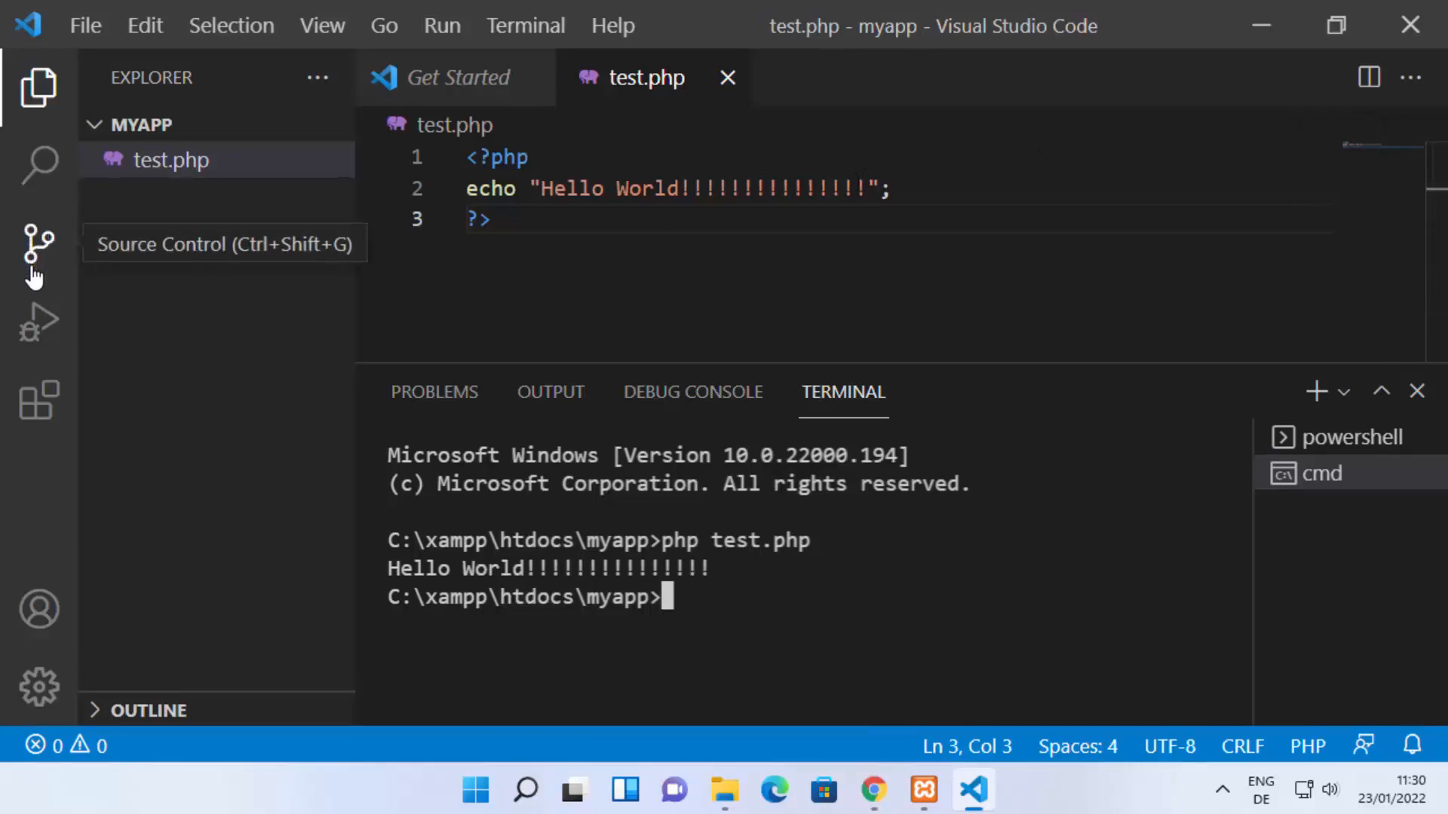
Step: Show the extensions marketplace, reduce the interface zoom, search for "php", and widen the list of extensions
{"action": "left_click", "coordinate": [39, 397]}
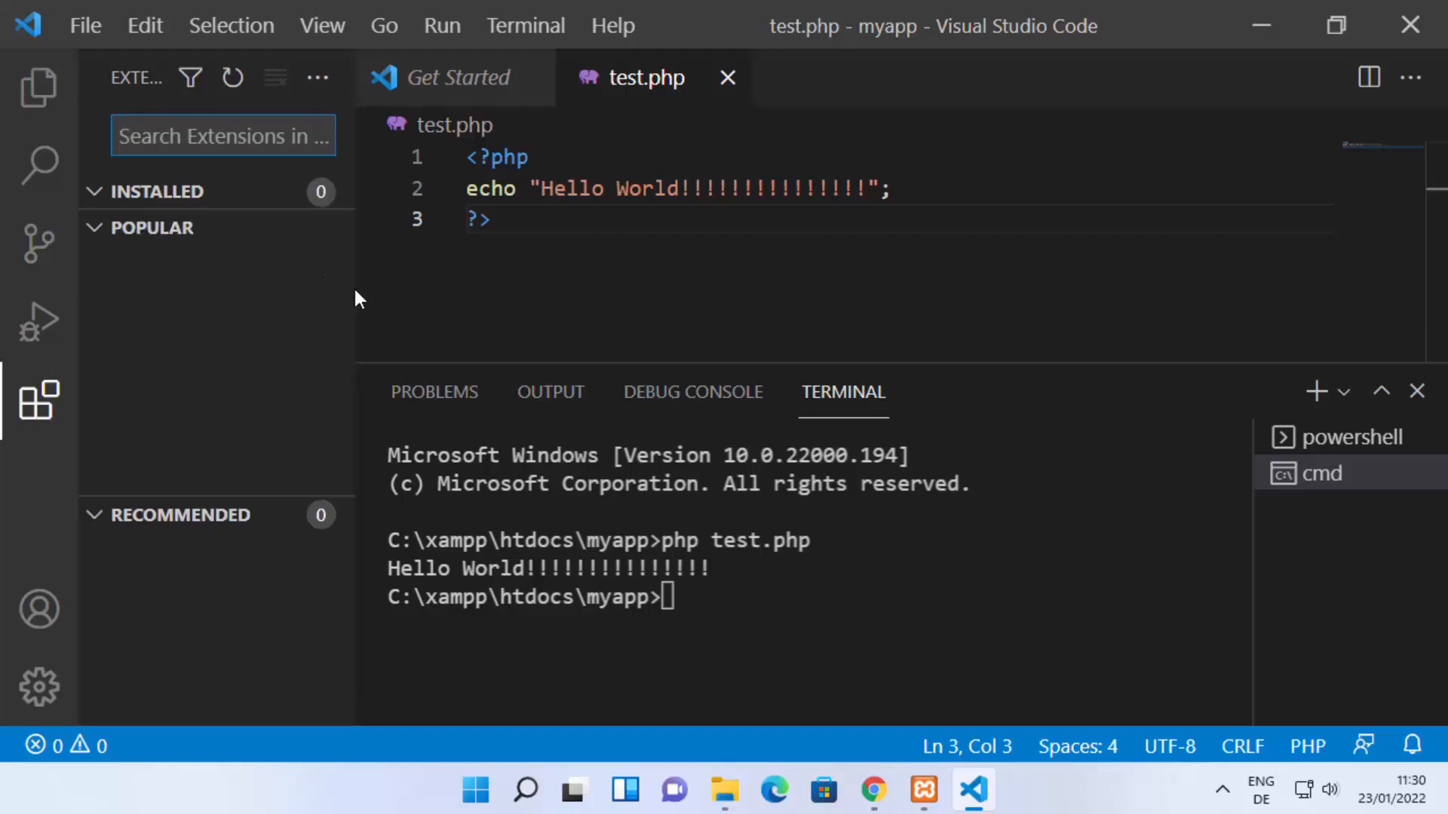
{"action": "mouse_move", "coordinate": [355, 287]}
{"action": "left_mouse_down"}
{"action": "mouse_move", "coordinate": [427, 292]}
{"action": "mouse_move", "coordinate": [369, 291]}
{"action": "left_mouse_up"}
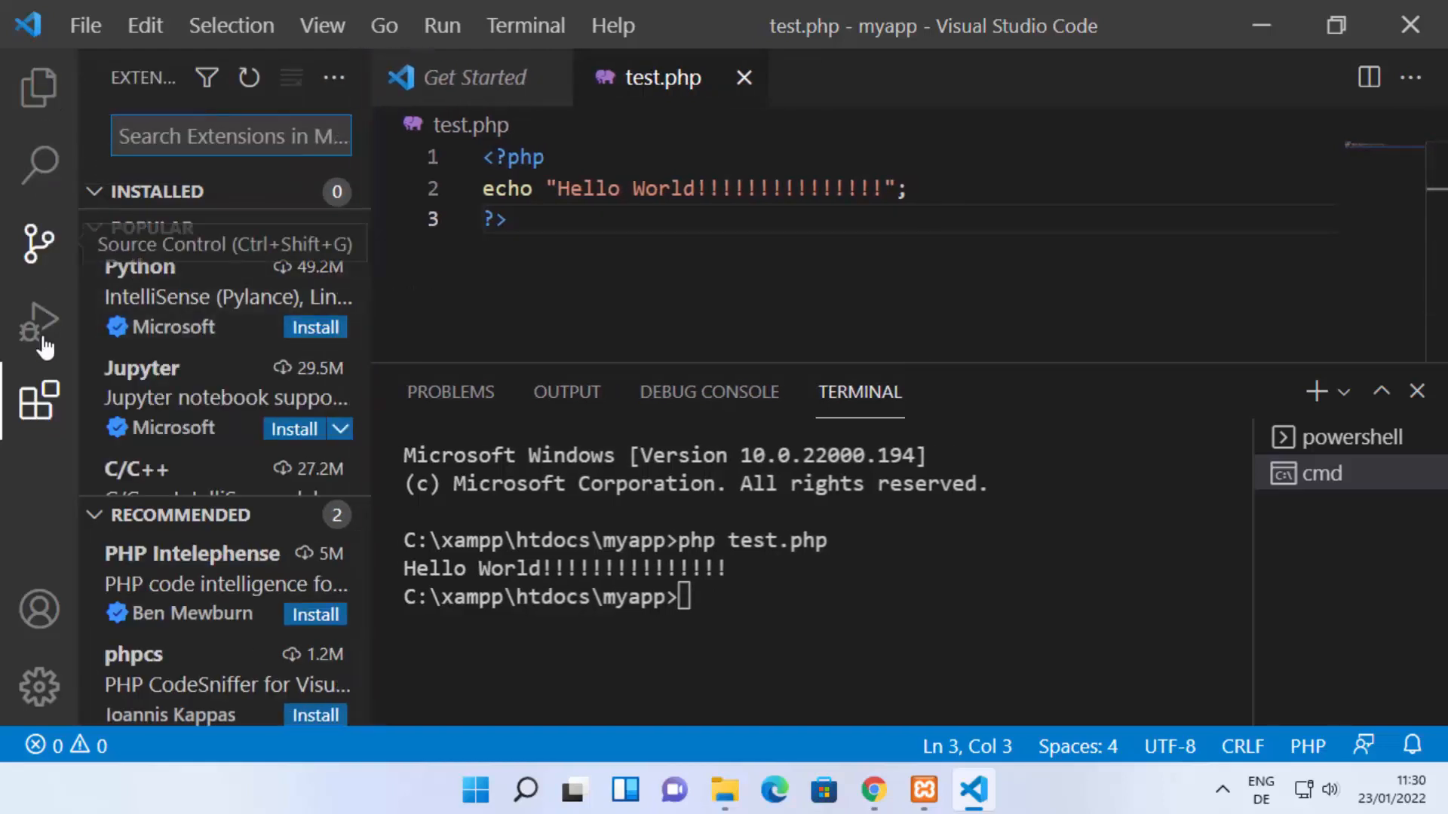
{"action": "left_click", "coordinate": [38, 407]}
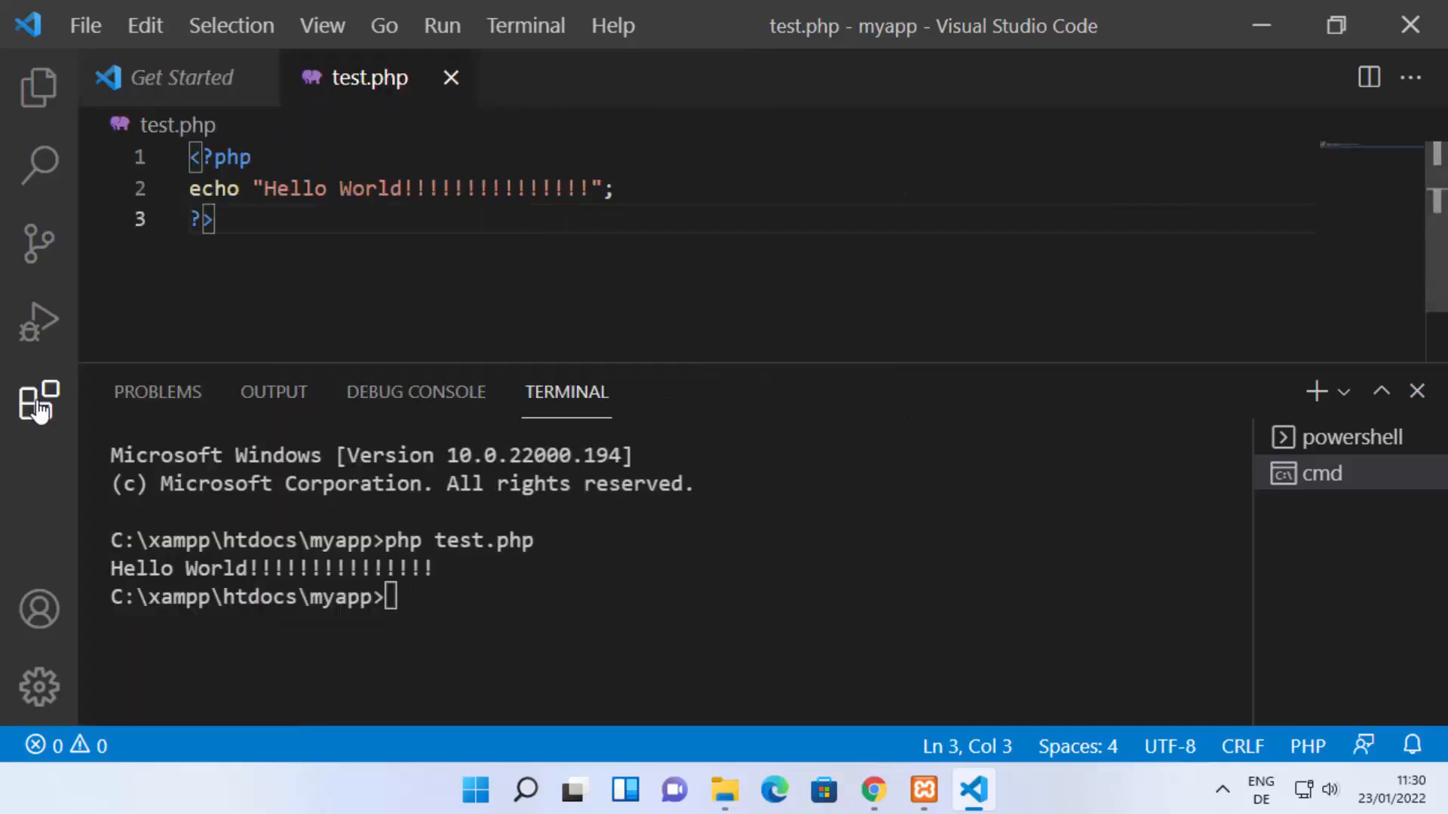
{"action": "left_click", "coordinate": [38, 407]}
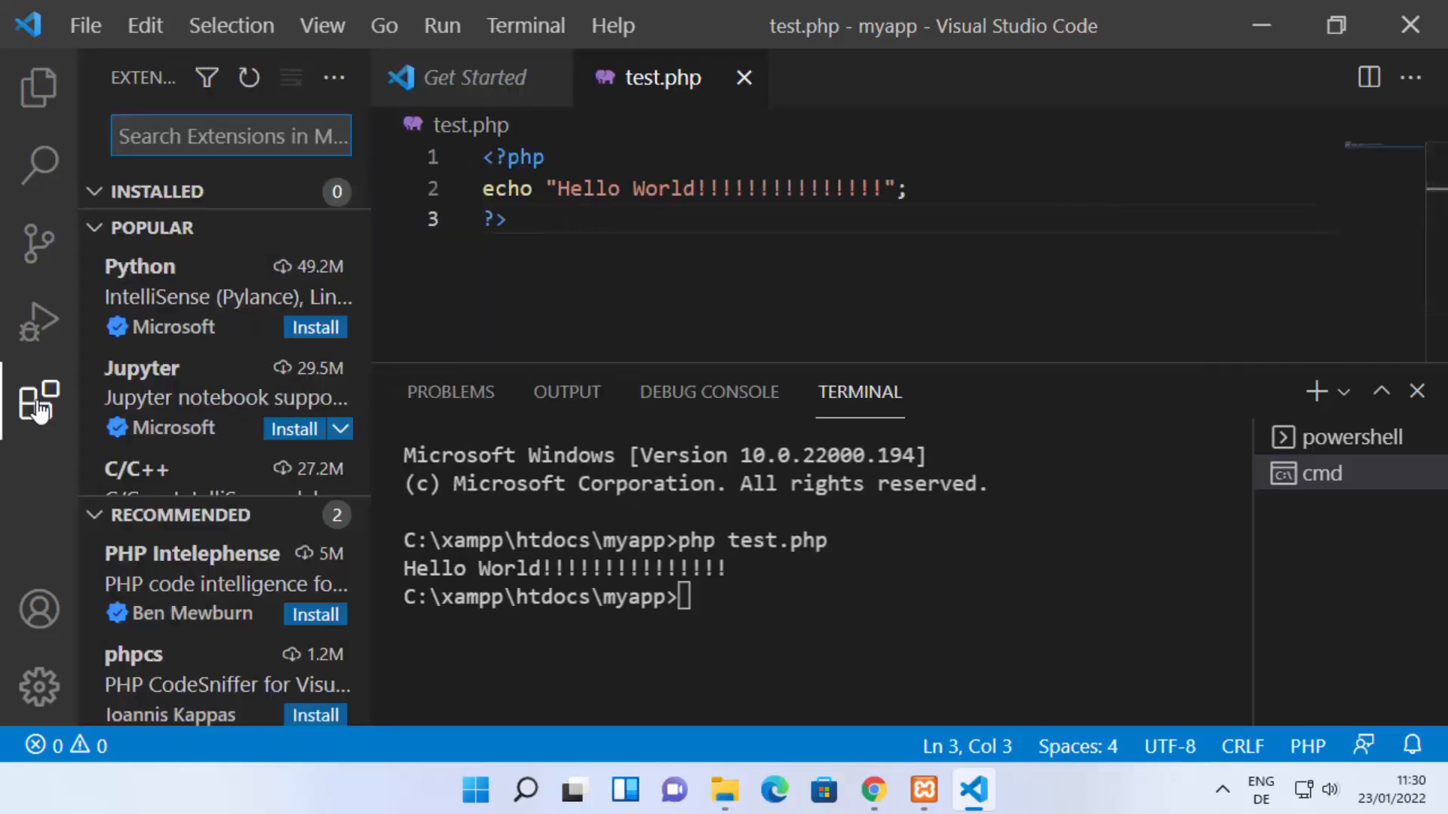
{"action": "key", "text": "ctrl+minus"}
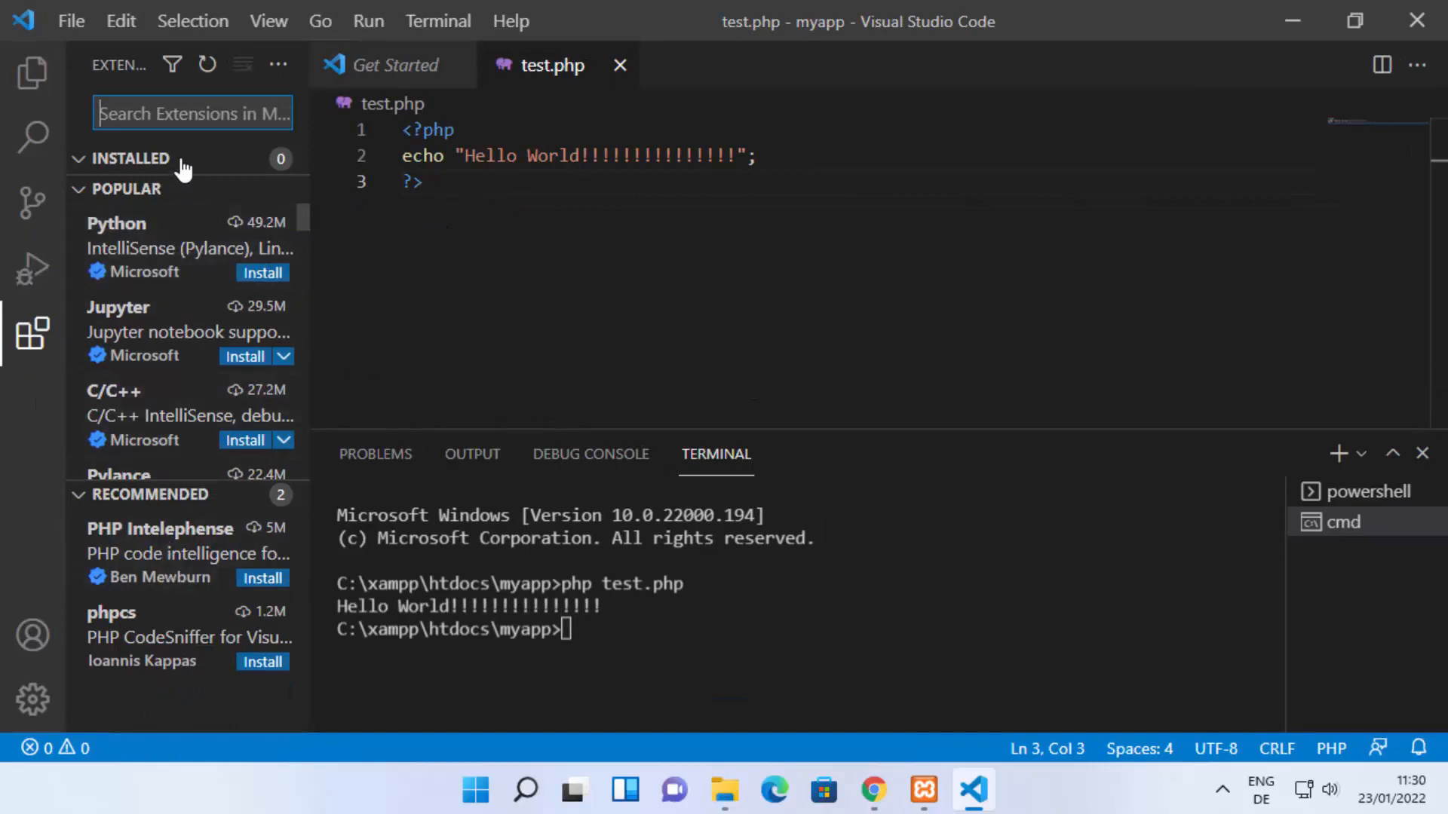
{"action": "type", "text": "ph"}
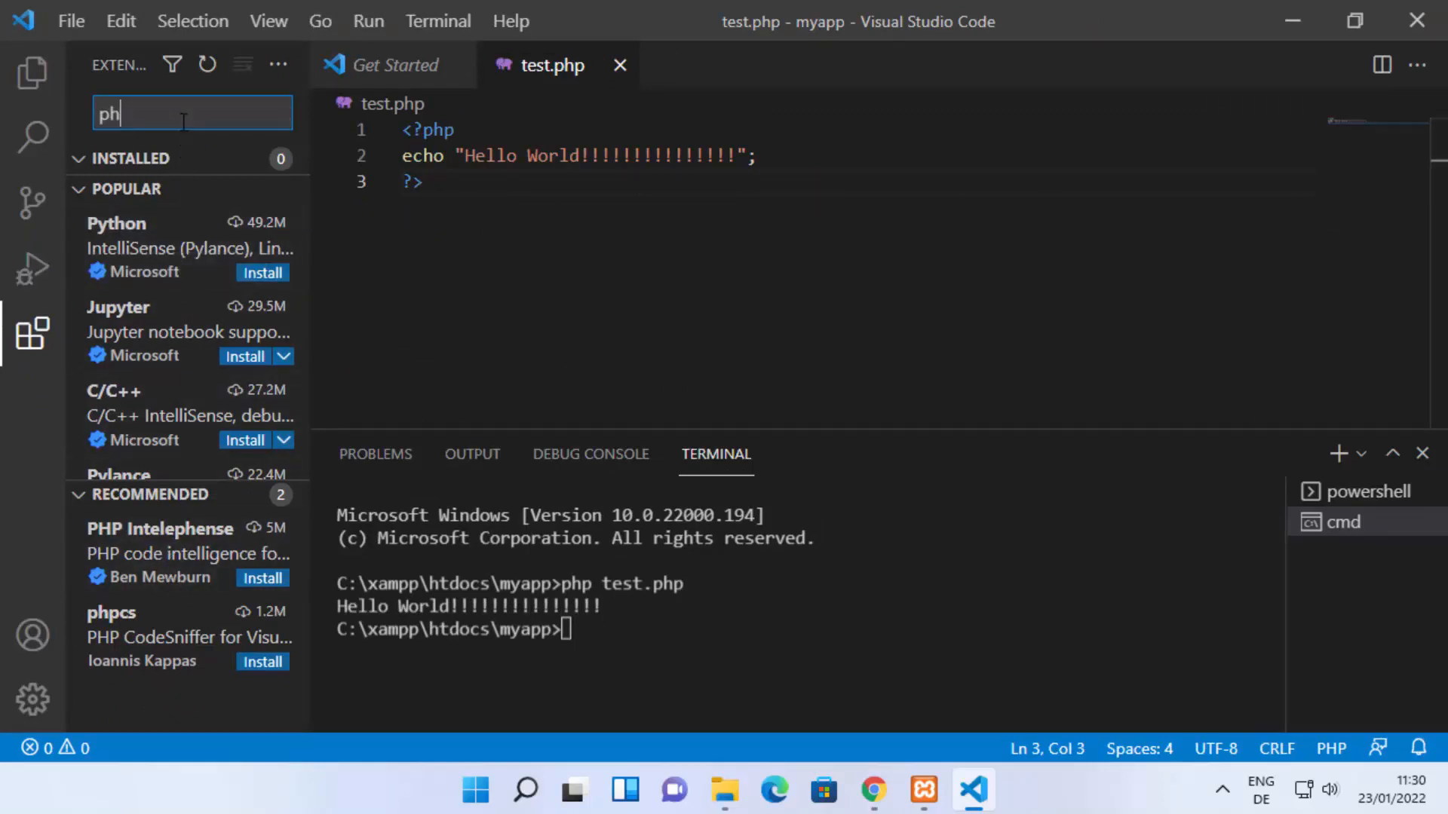
{"action": "type", "text": "p"}
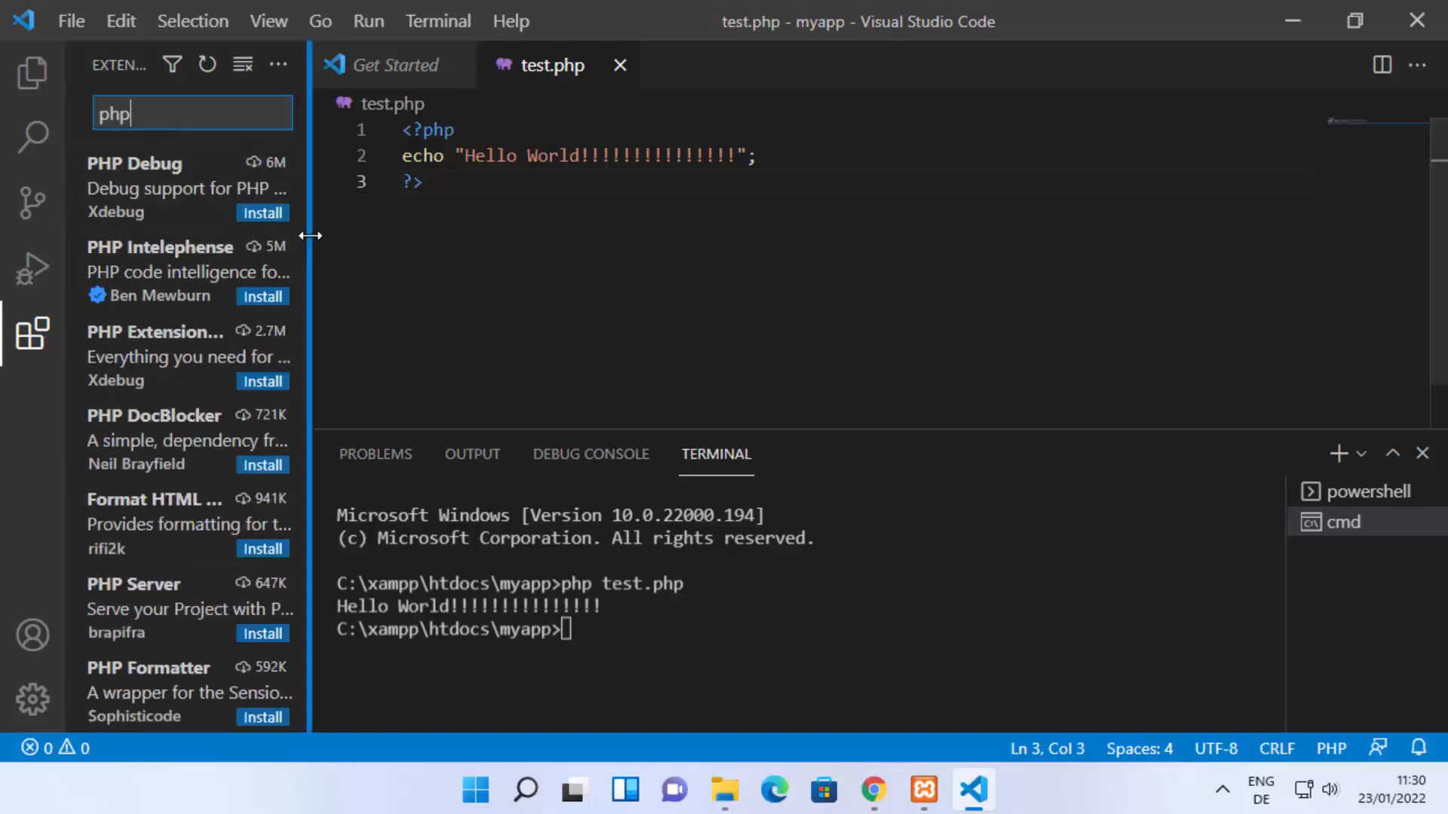
{"action": "left_click_drag", "start_coordinate": [310, 235], "coordinate": [414, 246]}
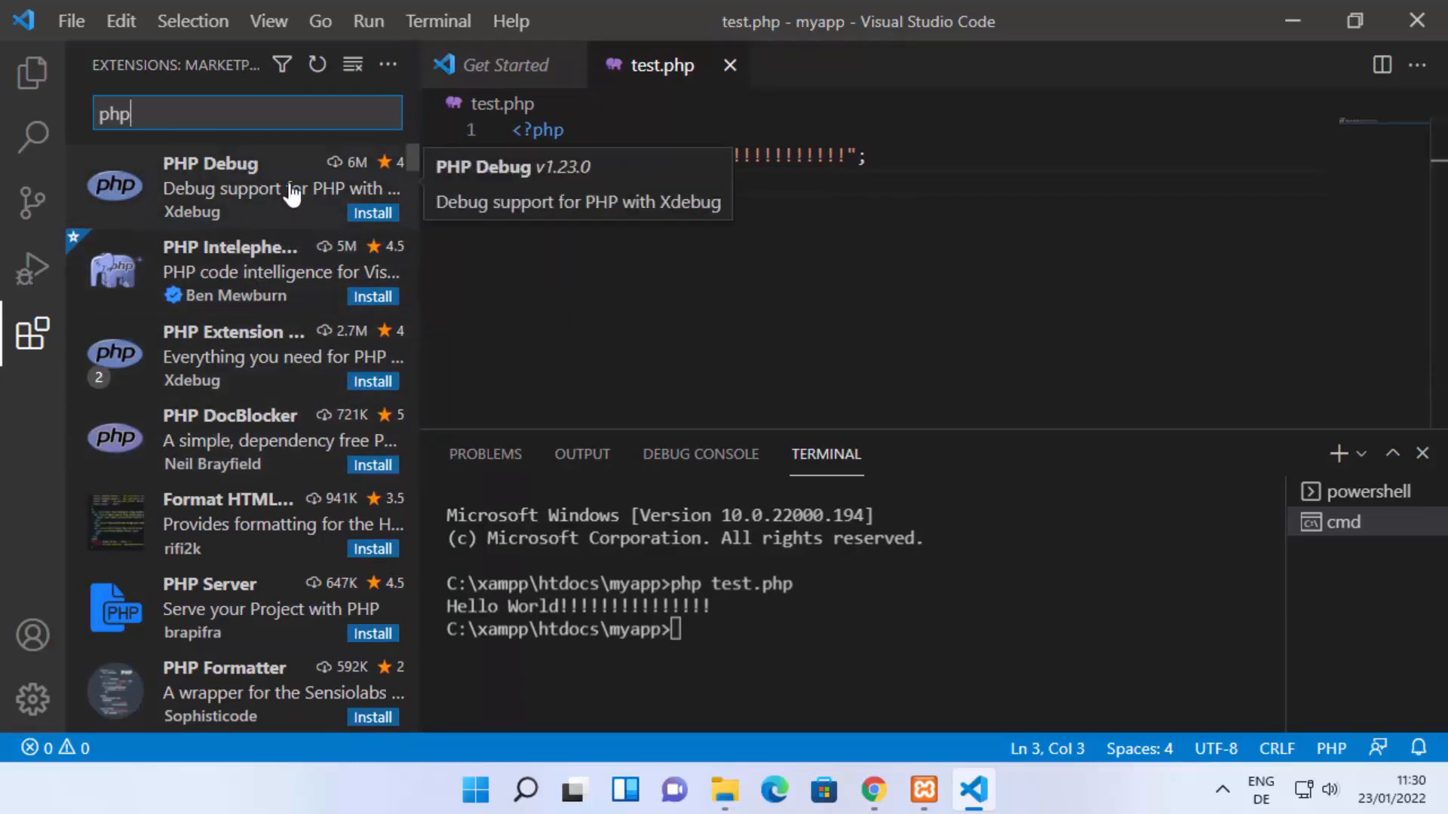
Step: Examine the detail pages of the PHP Debug, PHP Intelephense, PHP Extension Pack and PHP DocBlocker extensions
{"action": "left_click", "coordinate": [249, 184]}
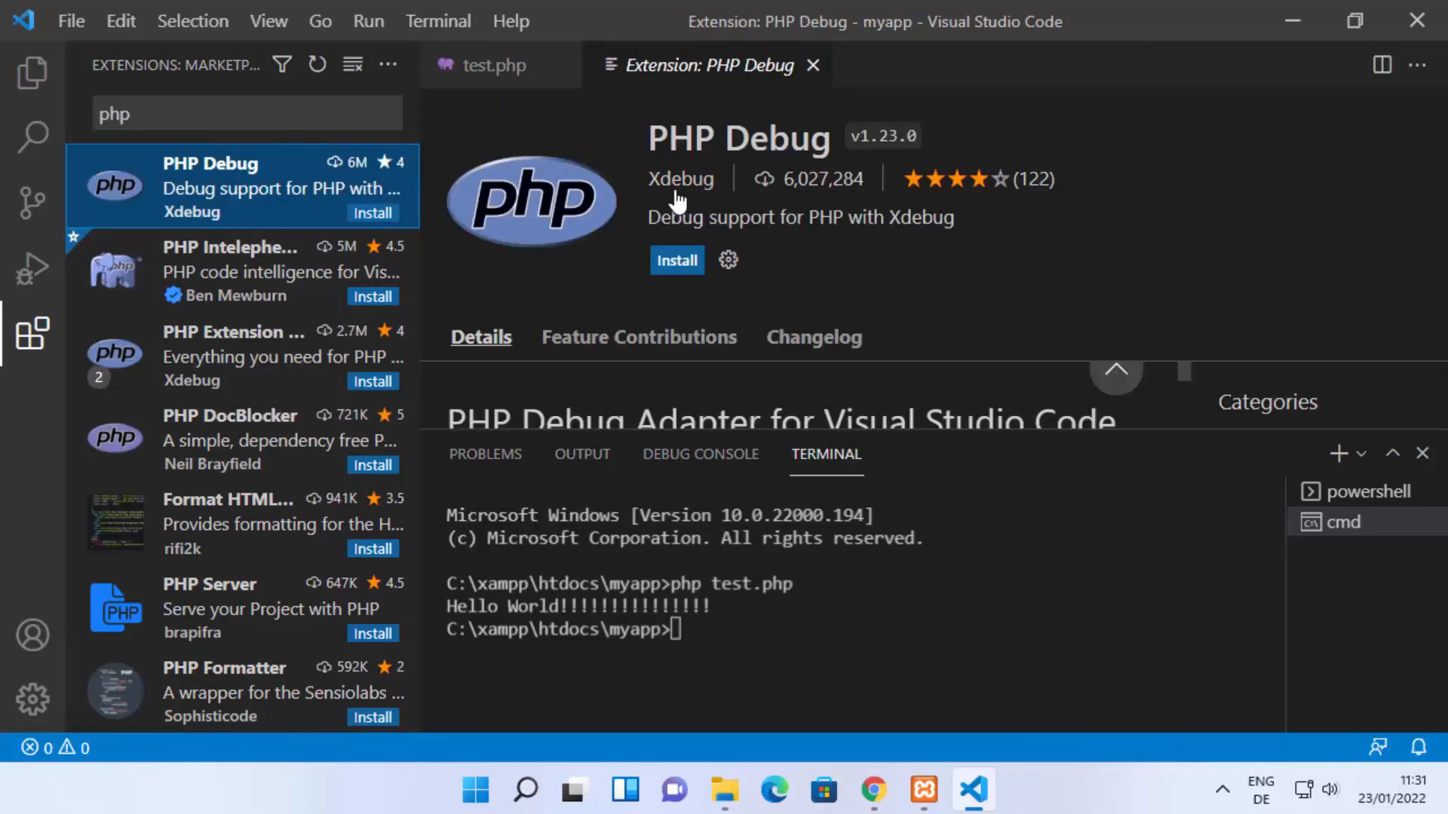
{"action": "left_click_drag", "start_coordinate": [862, 178], "coordinate": [786, 181]}
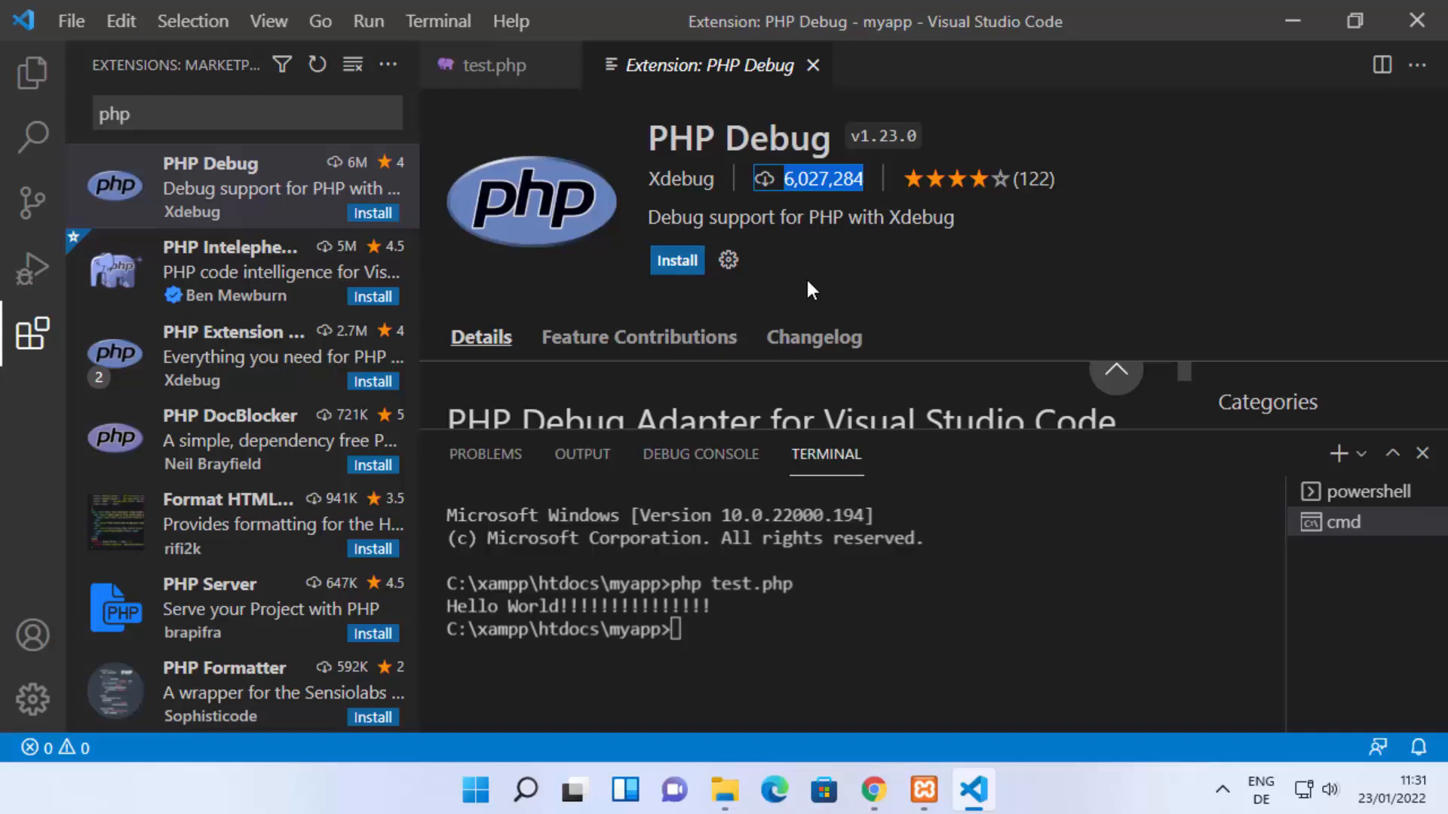
{"action": "left_click", "coordinate": [202, 217]}
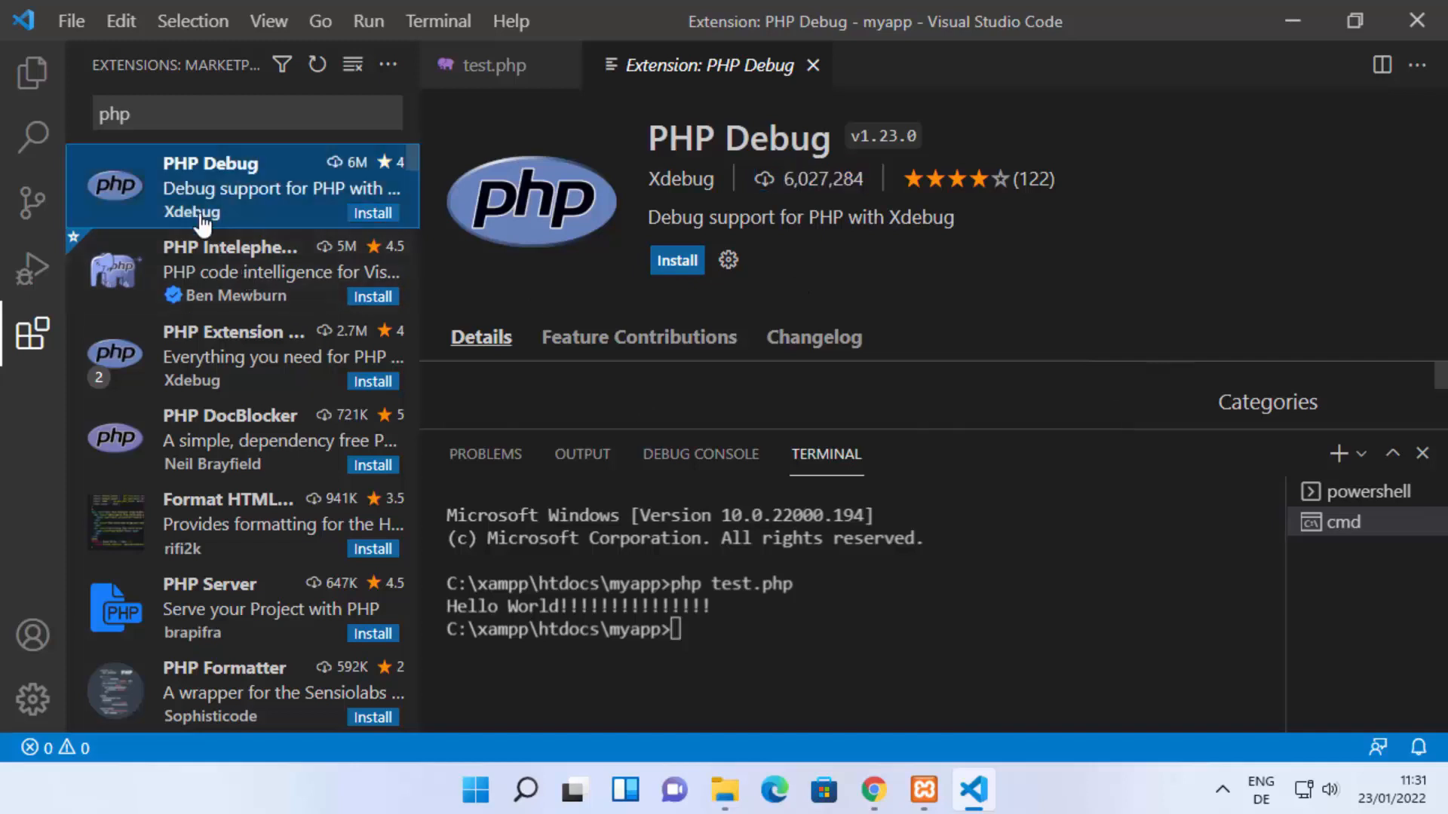
{"action": "left_click", "coordinate": [214, 279]}
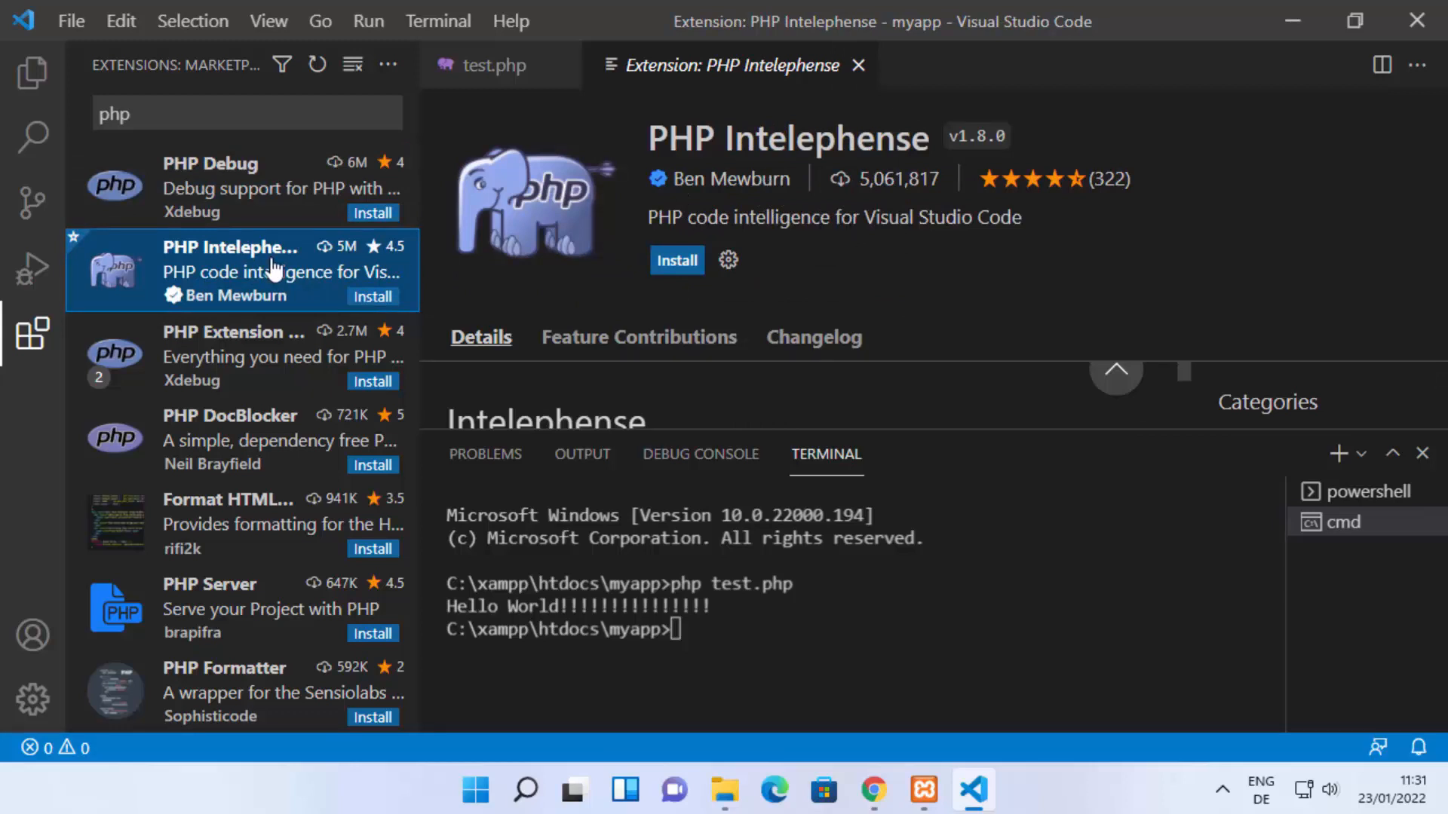
{"action": "left_click", "coordinate": [228, 349]}
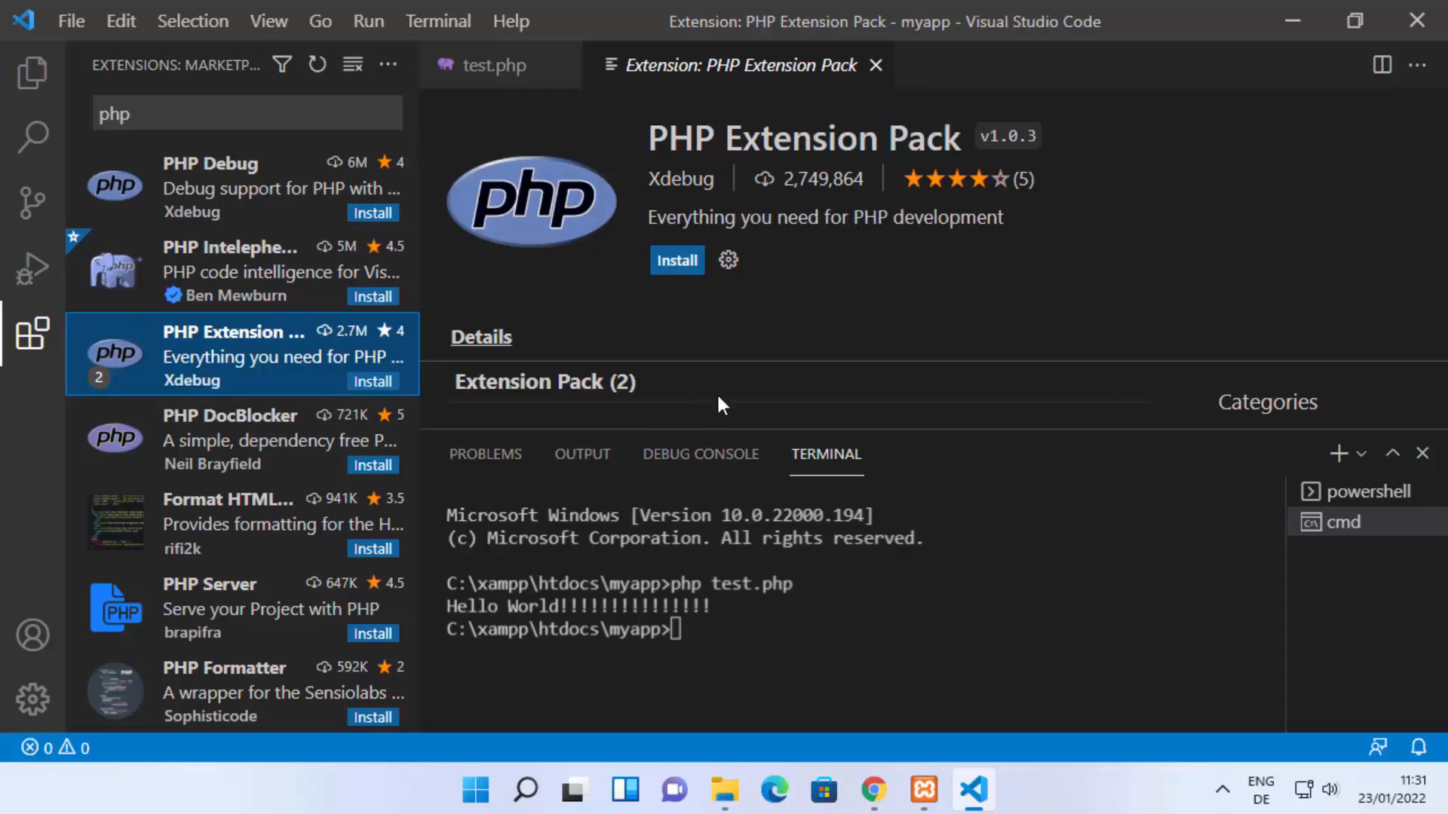
{"action": "left_click_drag", "start_coordinate": [717, 429], "coordinate": [715, 543]}
{"action": "scroll", "coordinate": [712, 445], "scroll_direction": "down", "scroll_amount": 2}
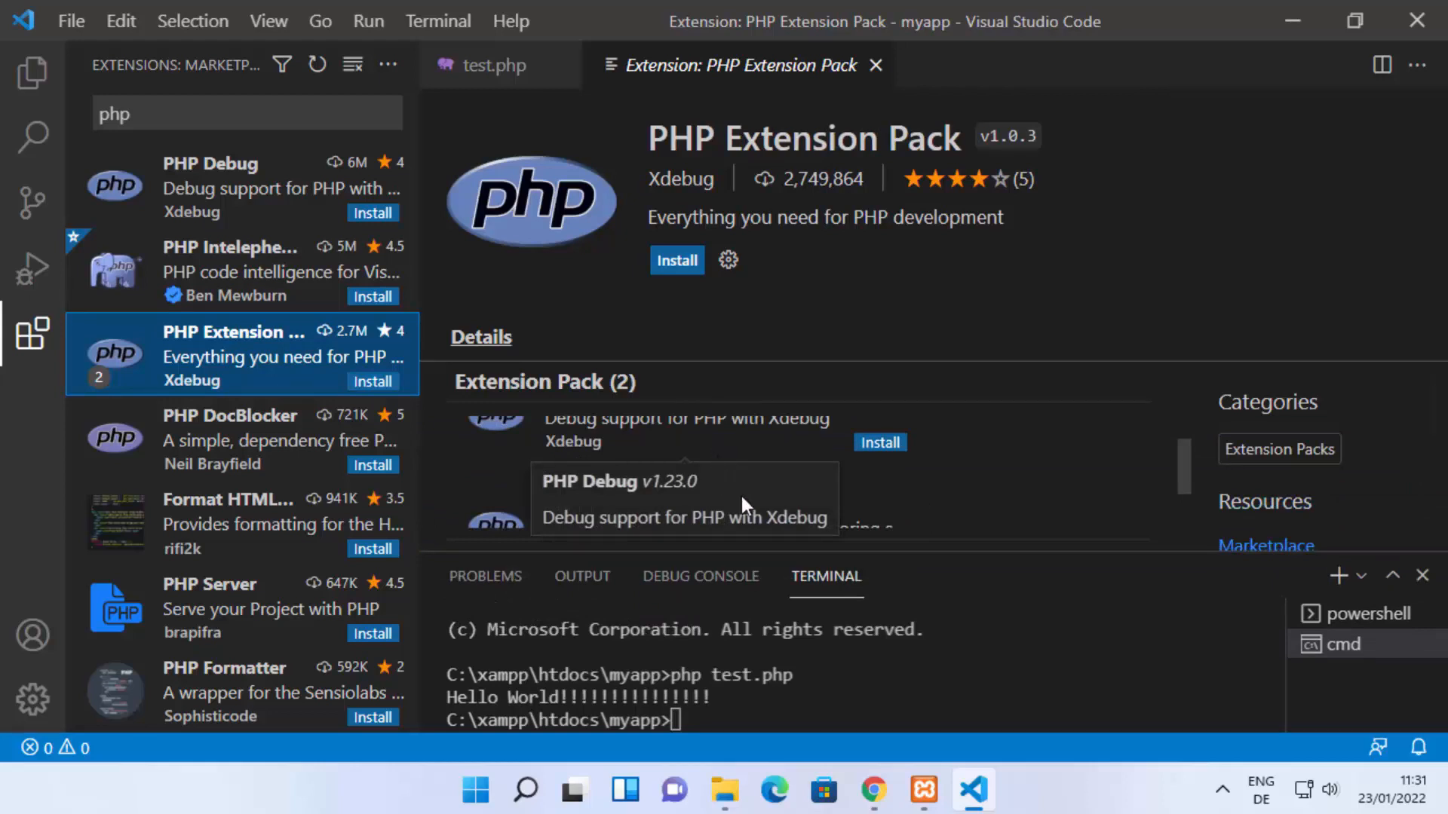
{"action": "scroll", "coordinate": [759, 482], "scroll_direction": "up", "scroll_amount": 1}
{"action": "scroll", "coordinate": [685, 454], "scroll_direction": "down", "scroll_amount": 2}
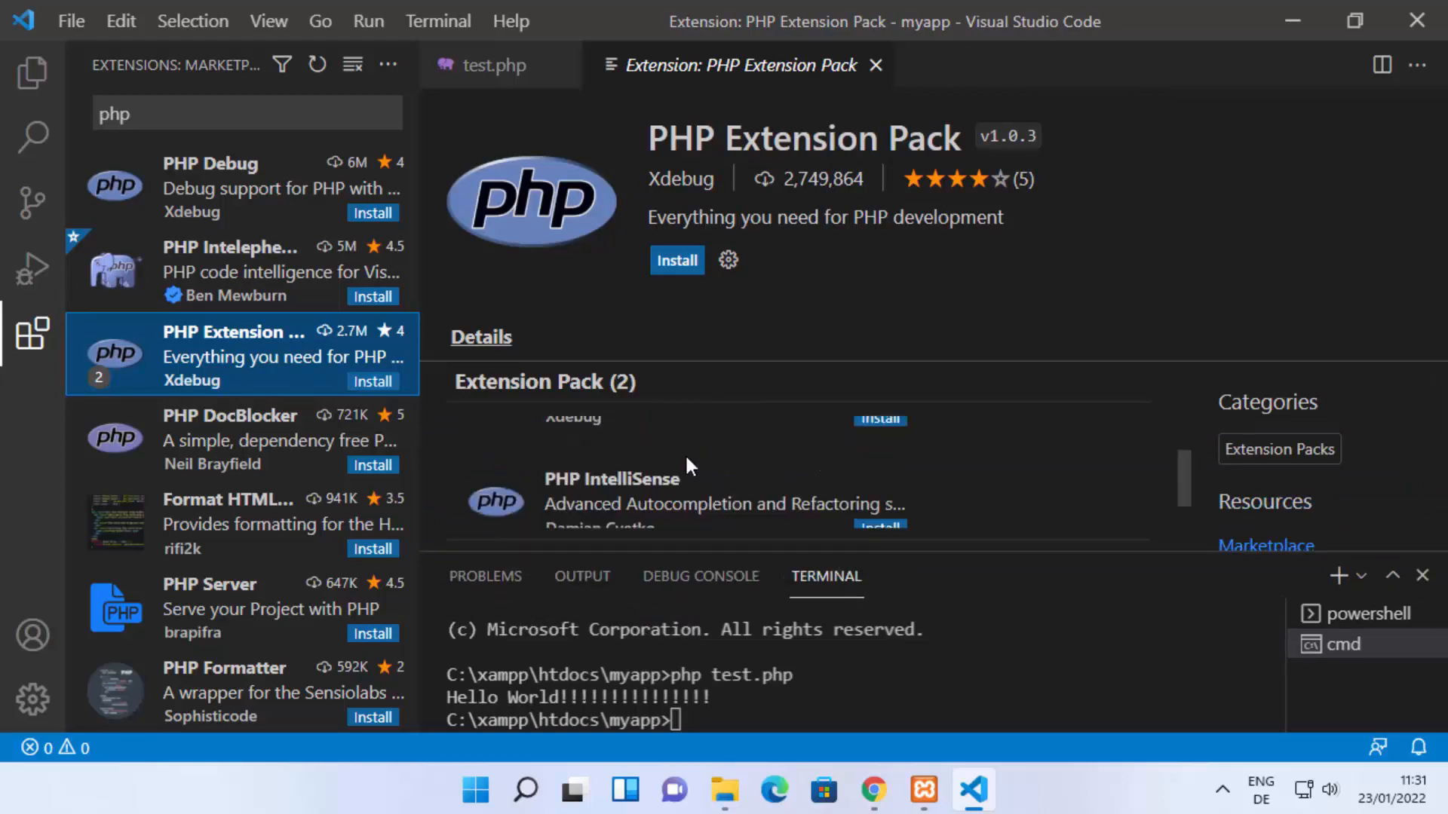
{"action": "left_click", "coordinate": [197, 444]}
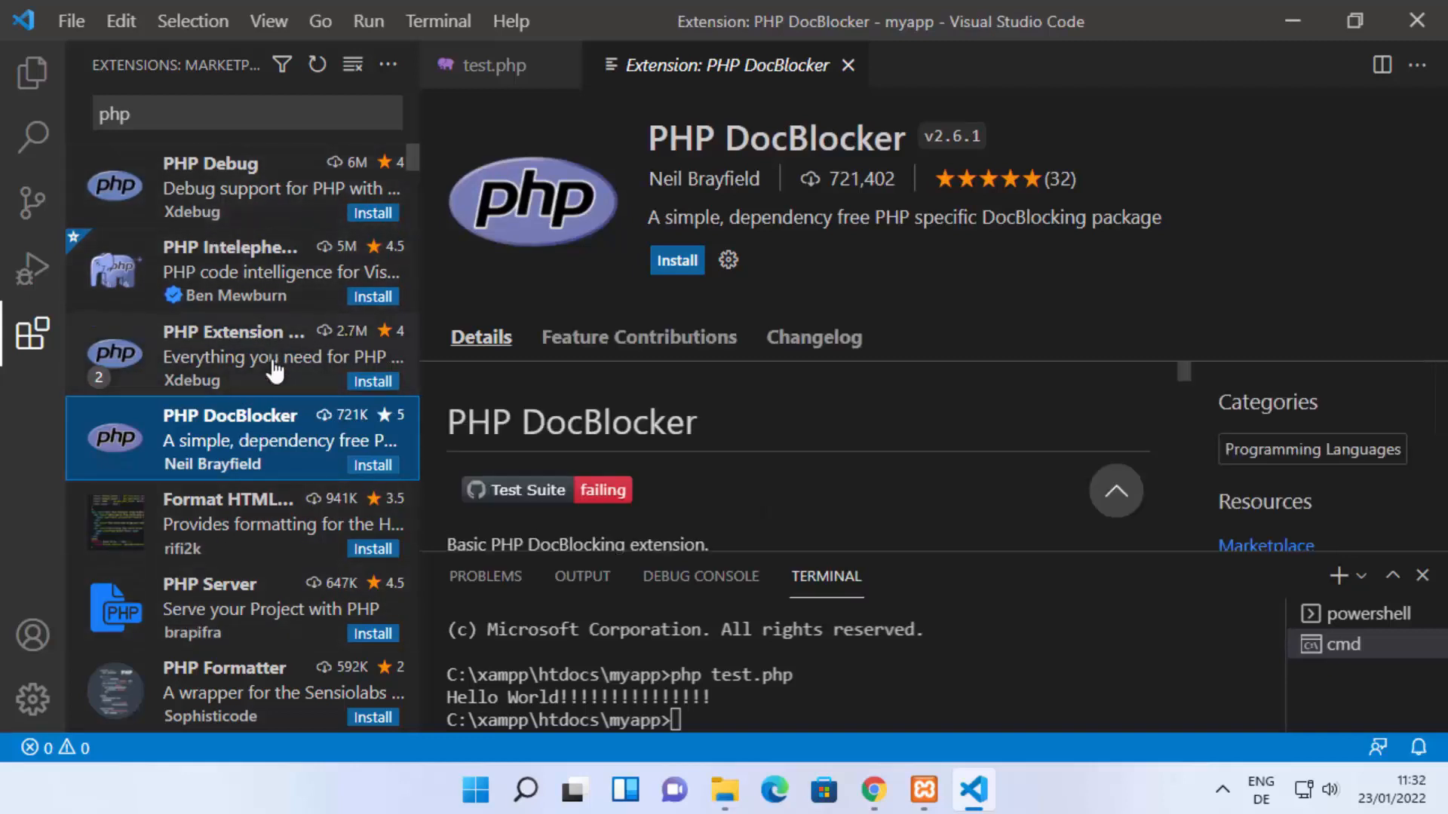
Step: Return to the file explorer and open test.php from the myapp folder
{"action": "left_click", "coordinate": [60, 96]}
{"action": "left_click", "coordinate": [125, 133]}
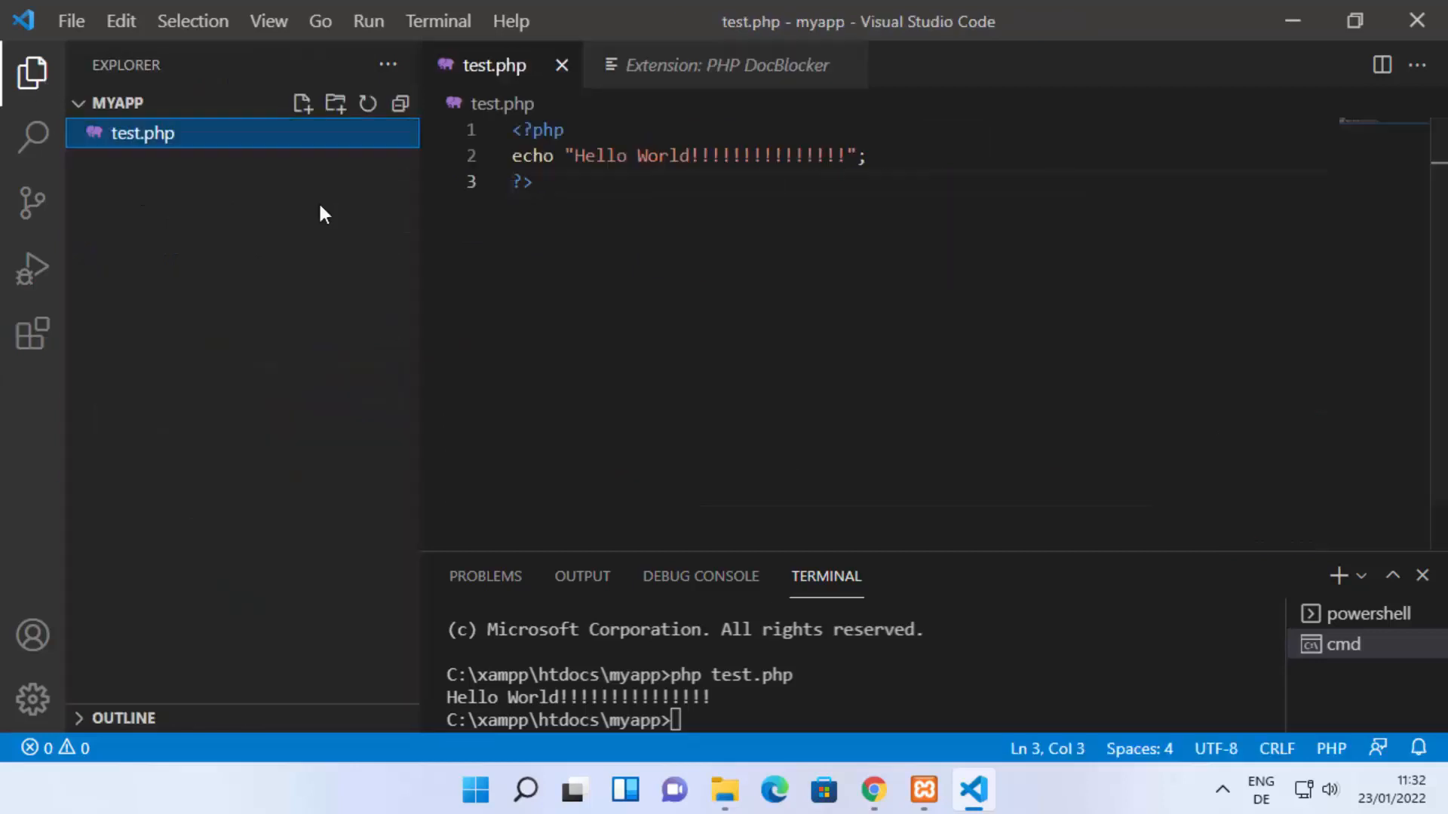